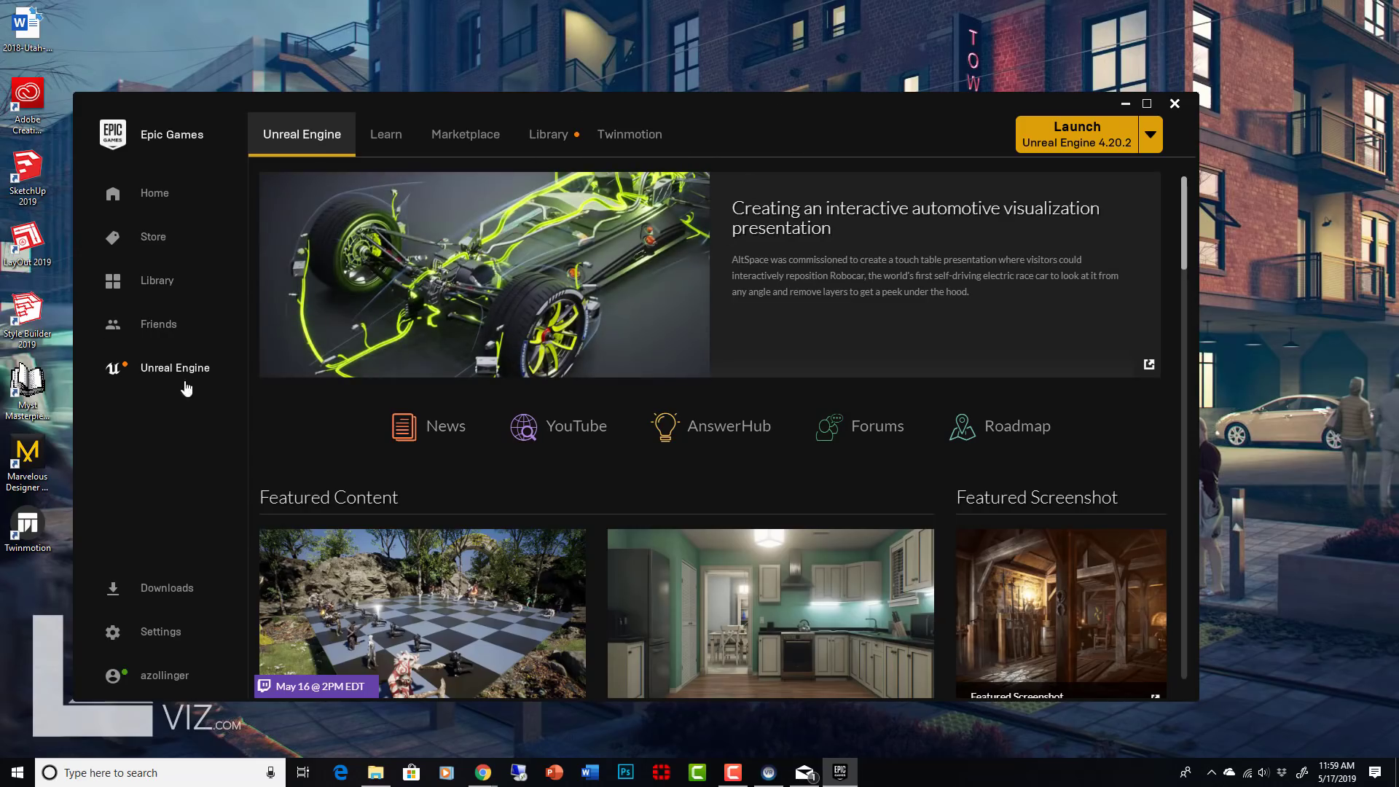
Step: Launch Twinmotion from the Epic Games launcher and maximize its window
{"action": "left_click", "coordinate": [625, 137]}
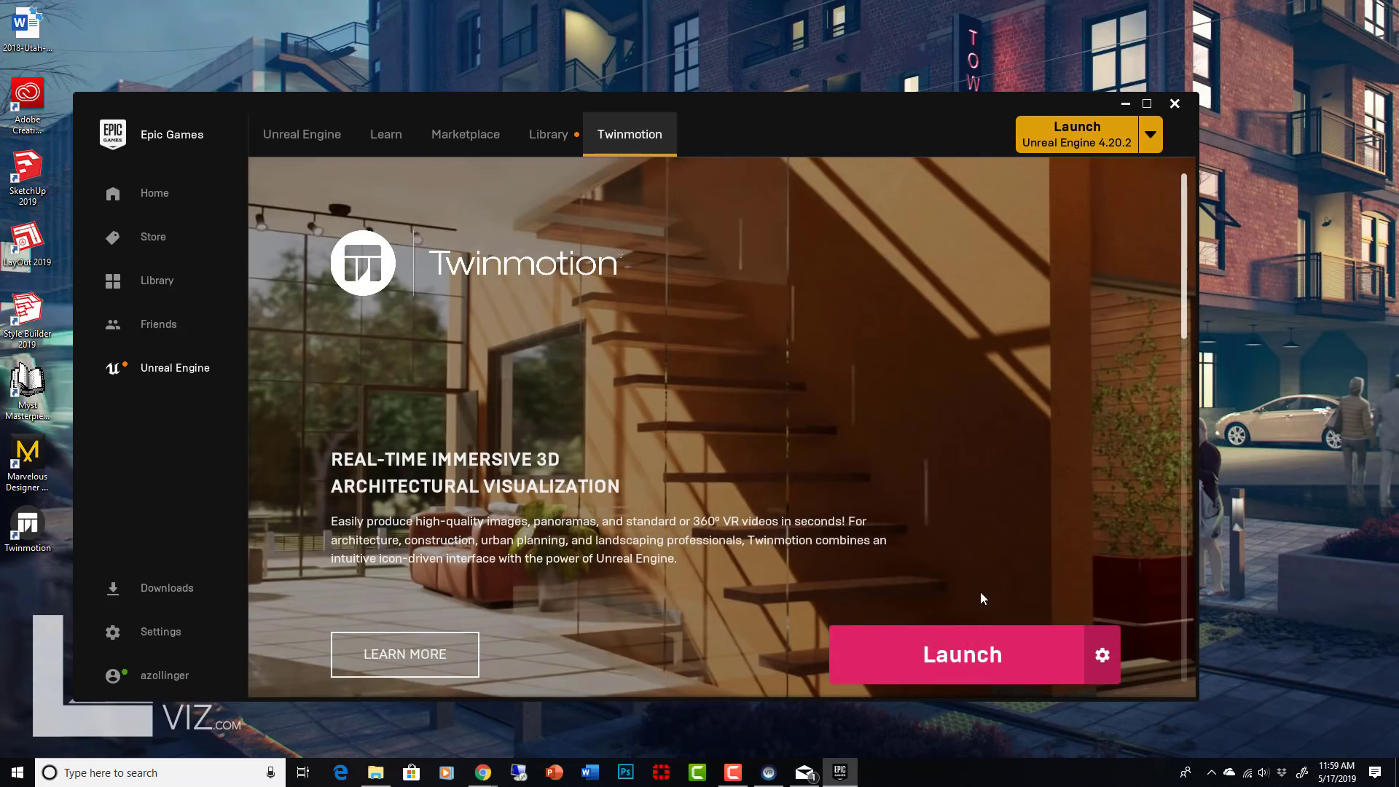
{"action": "left_click", "coordinate": [971, 660]}
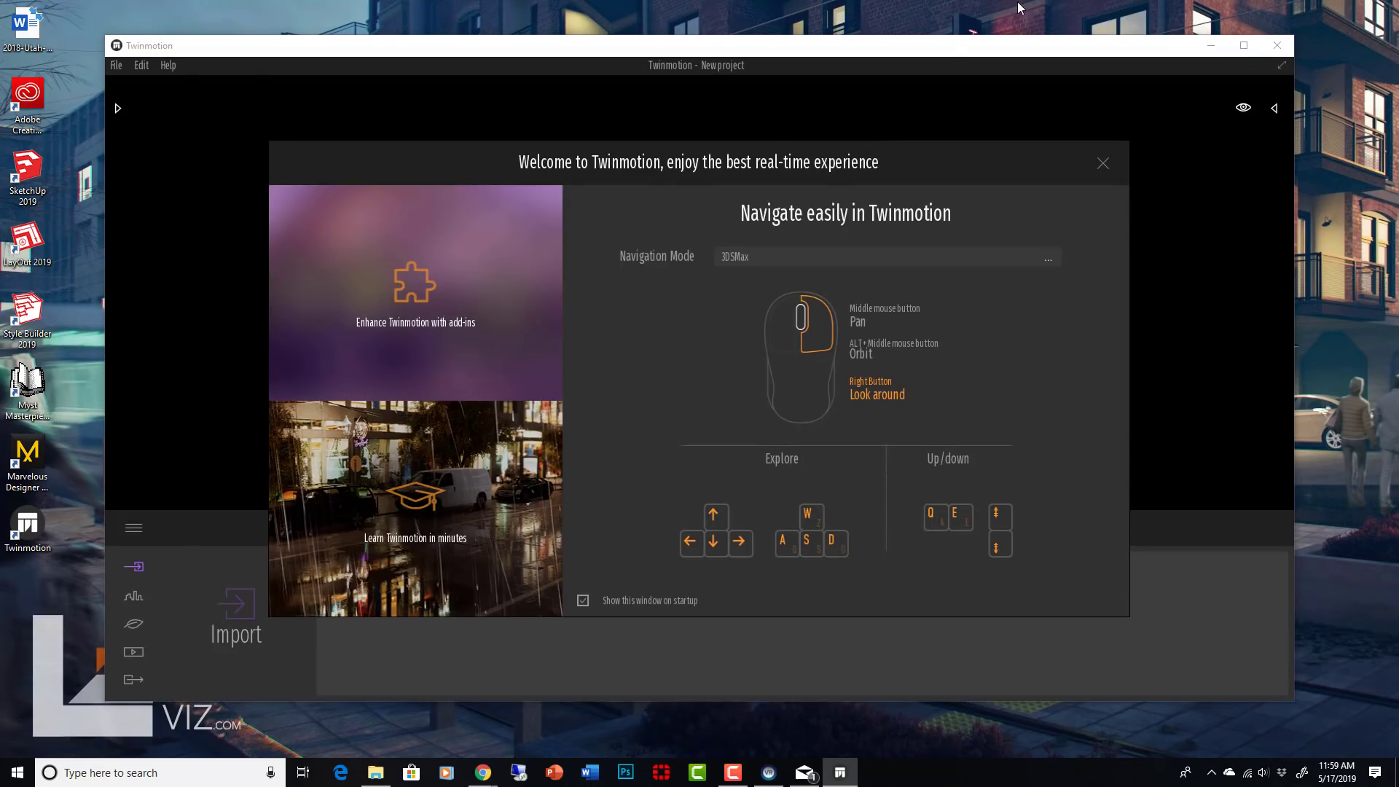
{"action": "left_click", "coordinate": [1244, 45]}
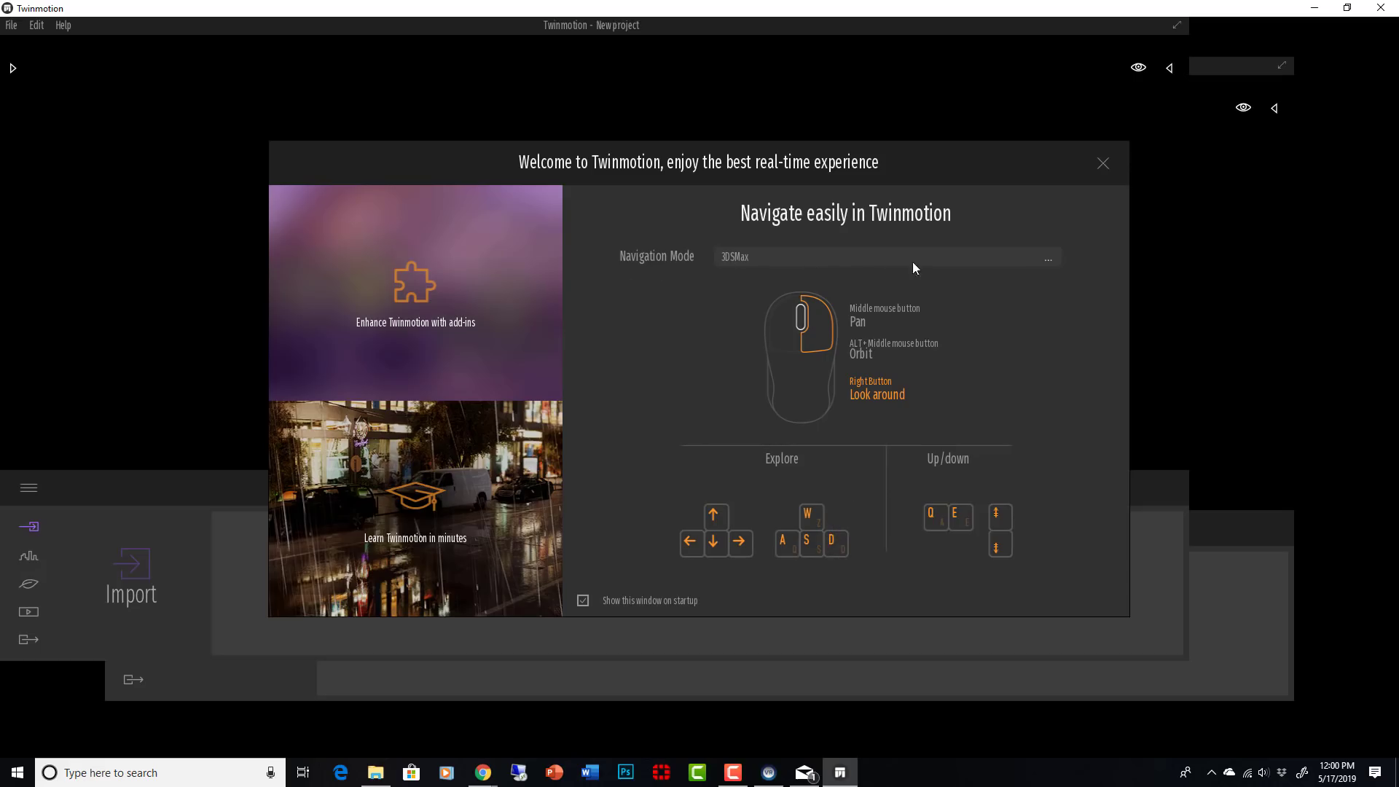
Step: Choose 3DSMax as the navigation mode, close the welcome window and look around the empty scene
{"action": "left_click", "coordinate": [779, 256]}
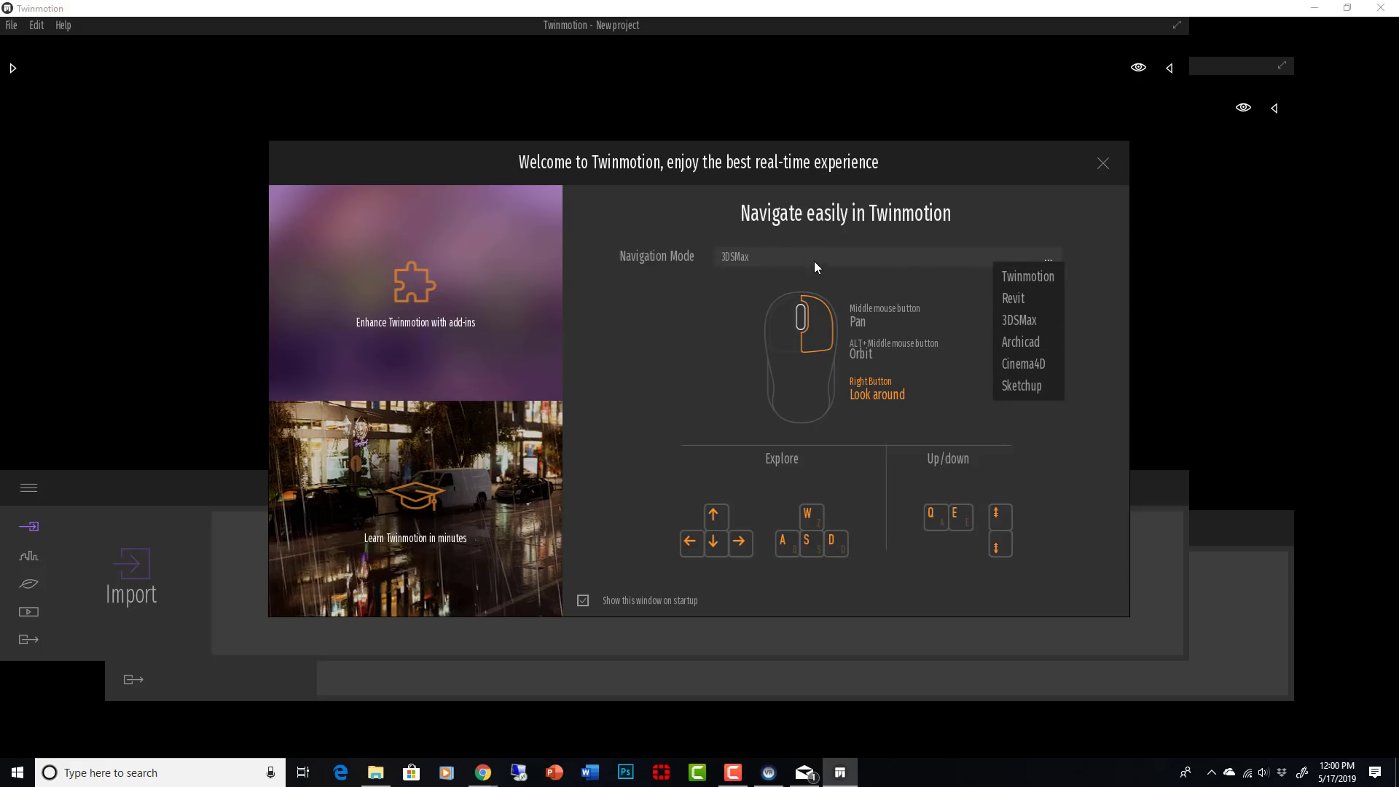
{"action": "left_click", "coordinate": [1006, 320]}
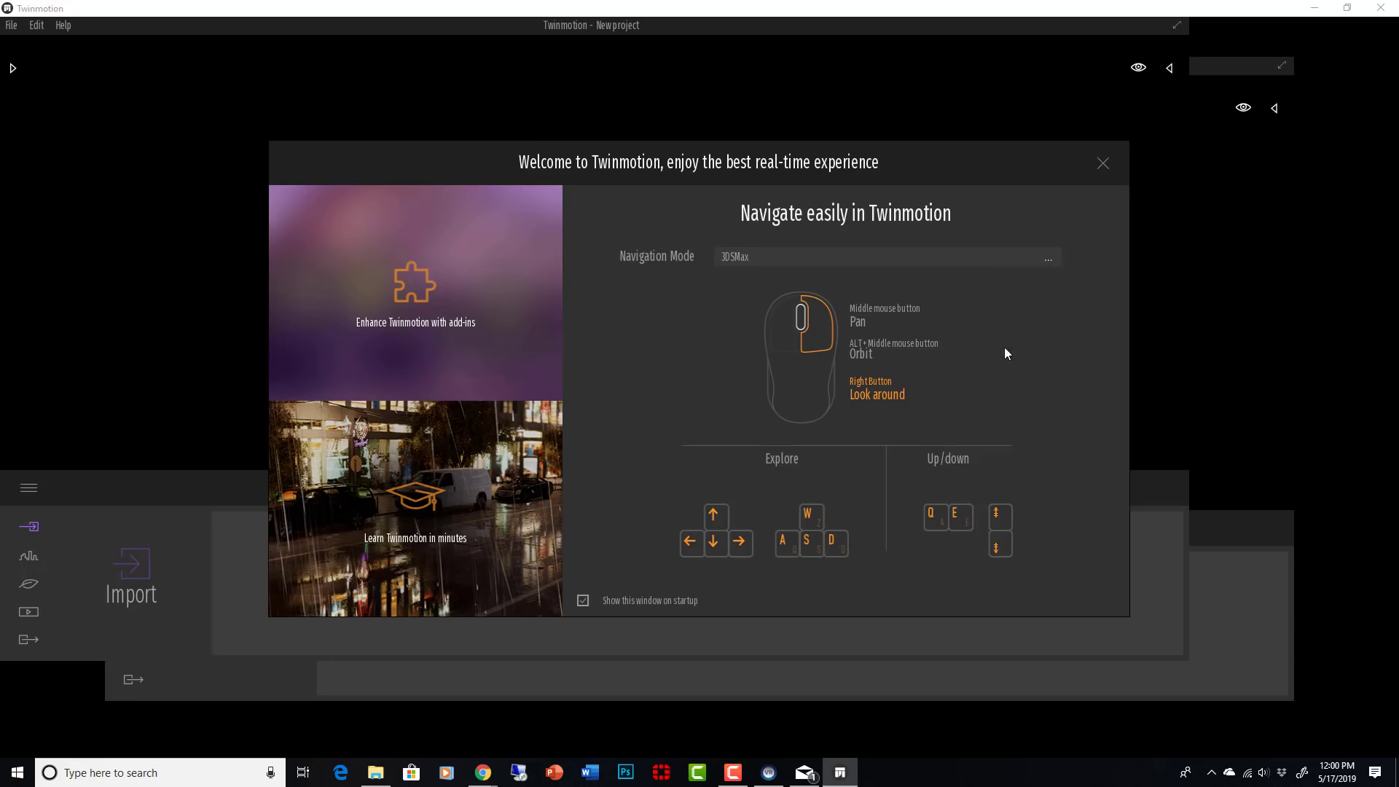
{"action": "left_click", "coordinate": [1106, 164]}
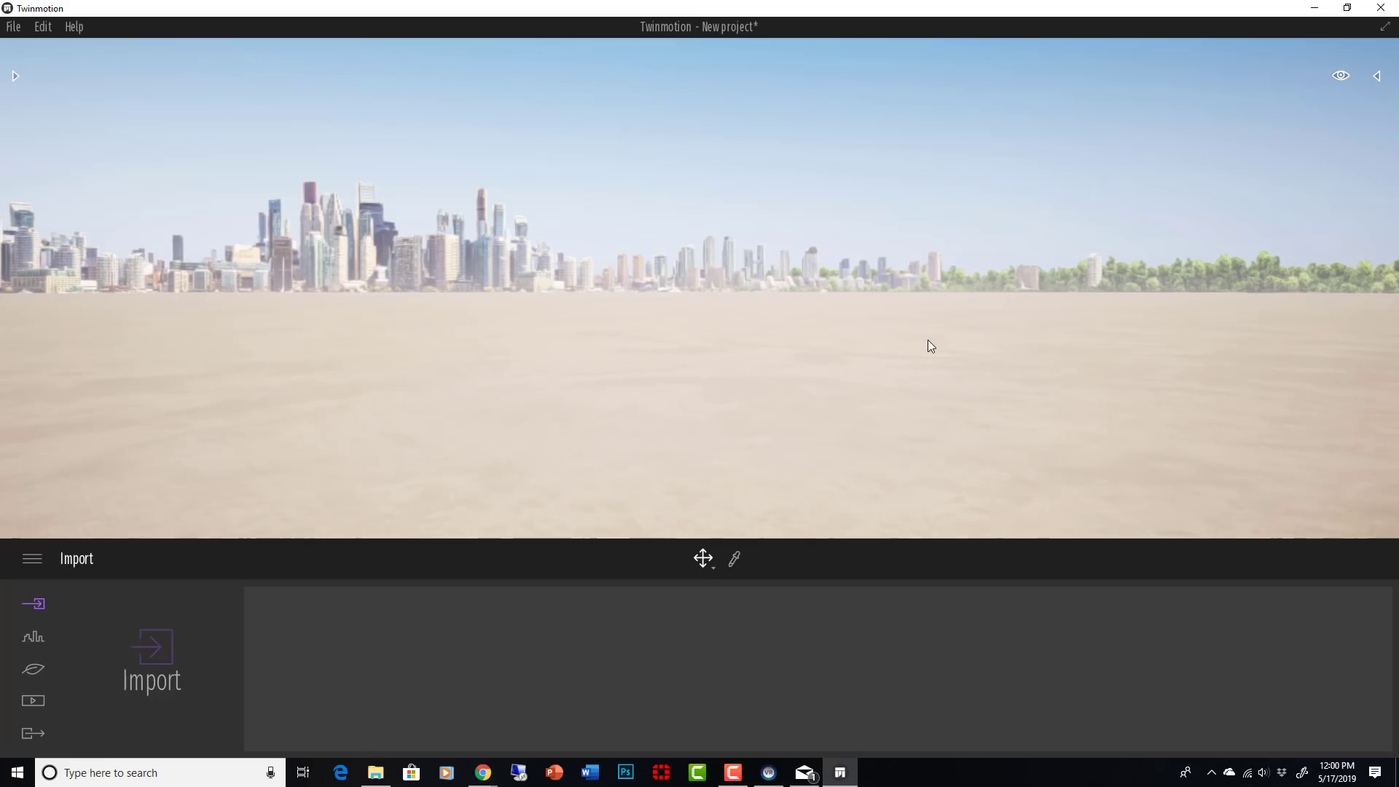
{"action": "right_click_drag", "start_coordinate": [928, 340], "coordinate": [304, 509]}
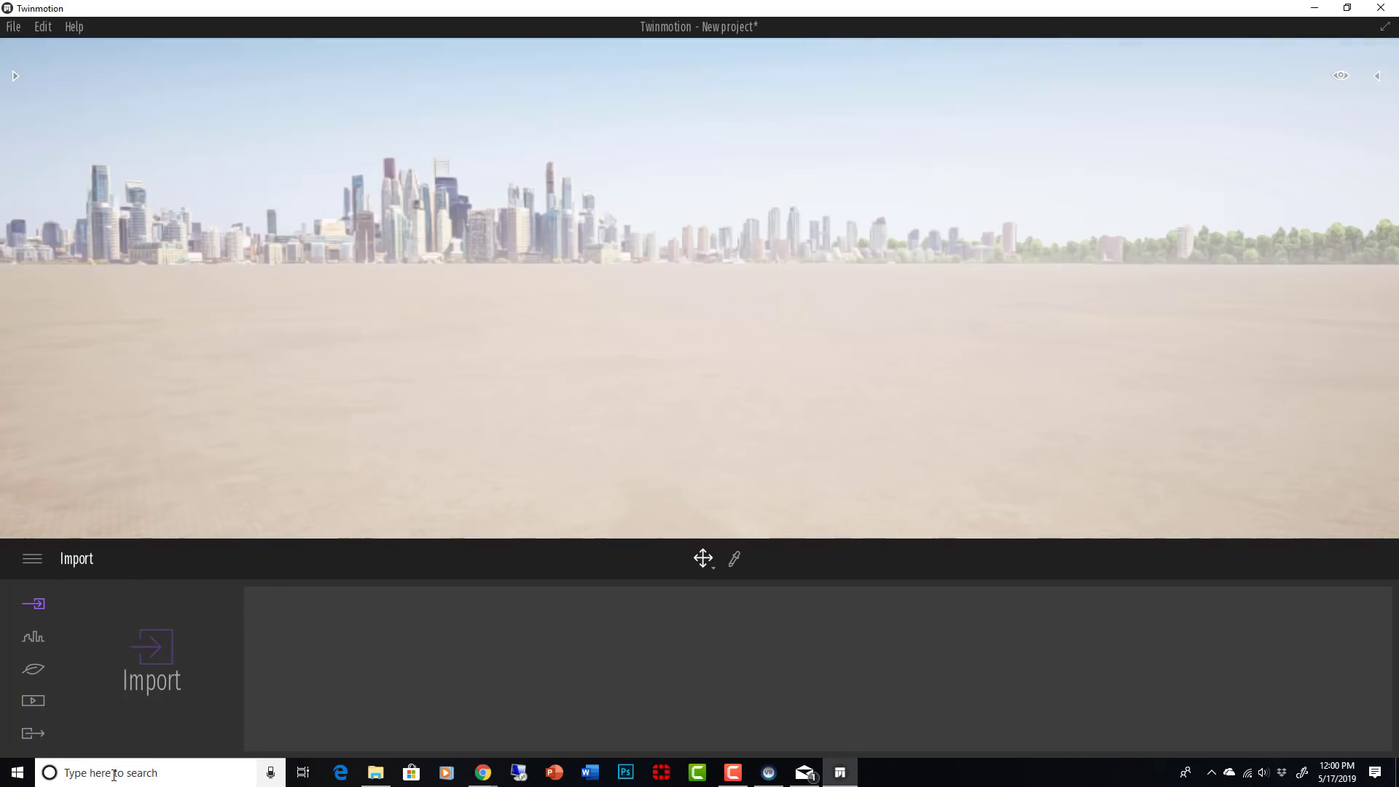
Step: Start a geometry import and choose the file sketchUp3ds.skp from the convertedModels folder
{"action": "left_click", "coordinate": [153, 646]}
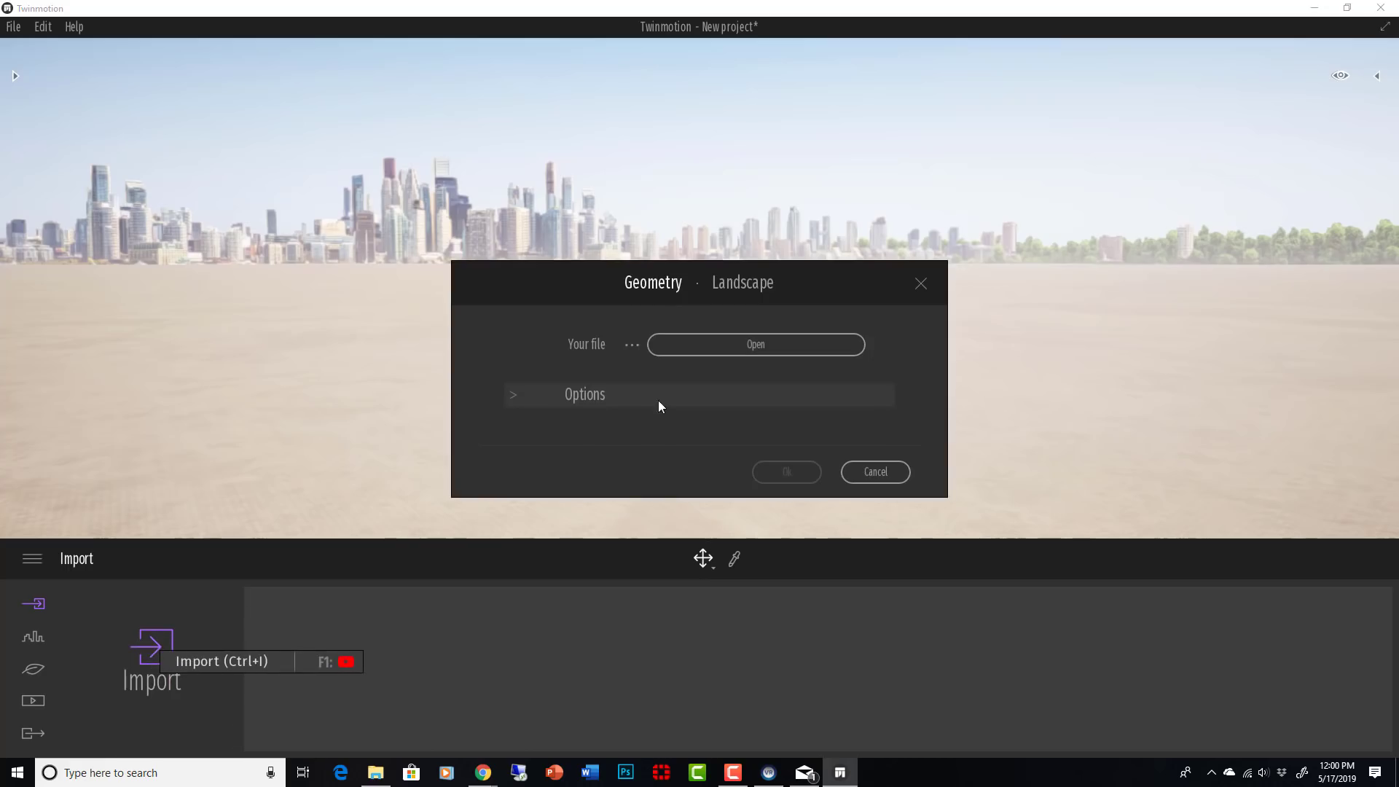
{"action": "left_click", "coordinate": [737, 348]}
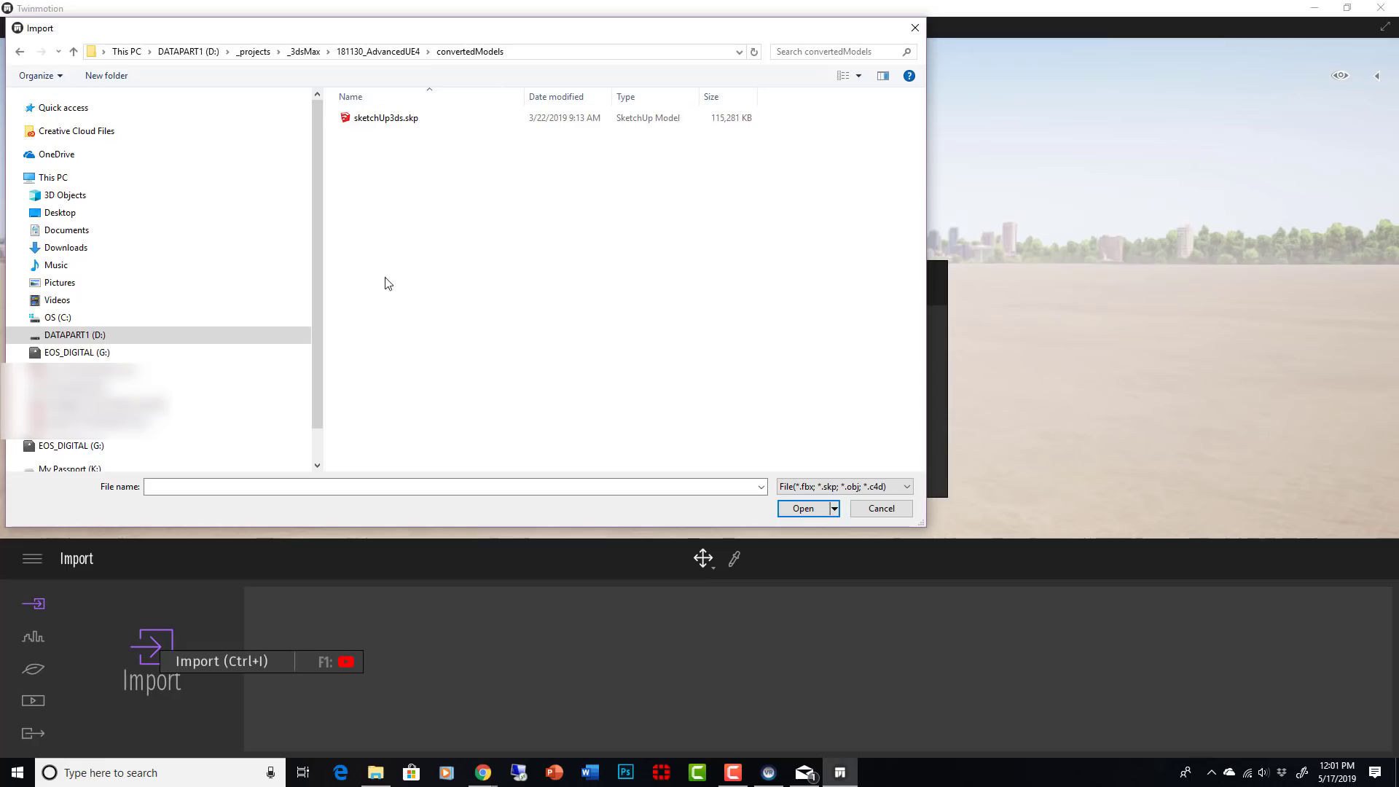
{"action": "left_click", "coordinate": [387, 124]}
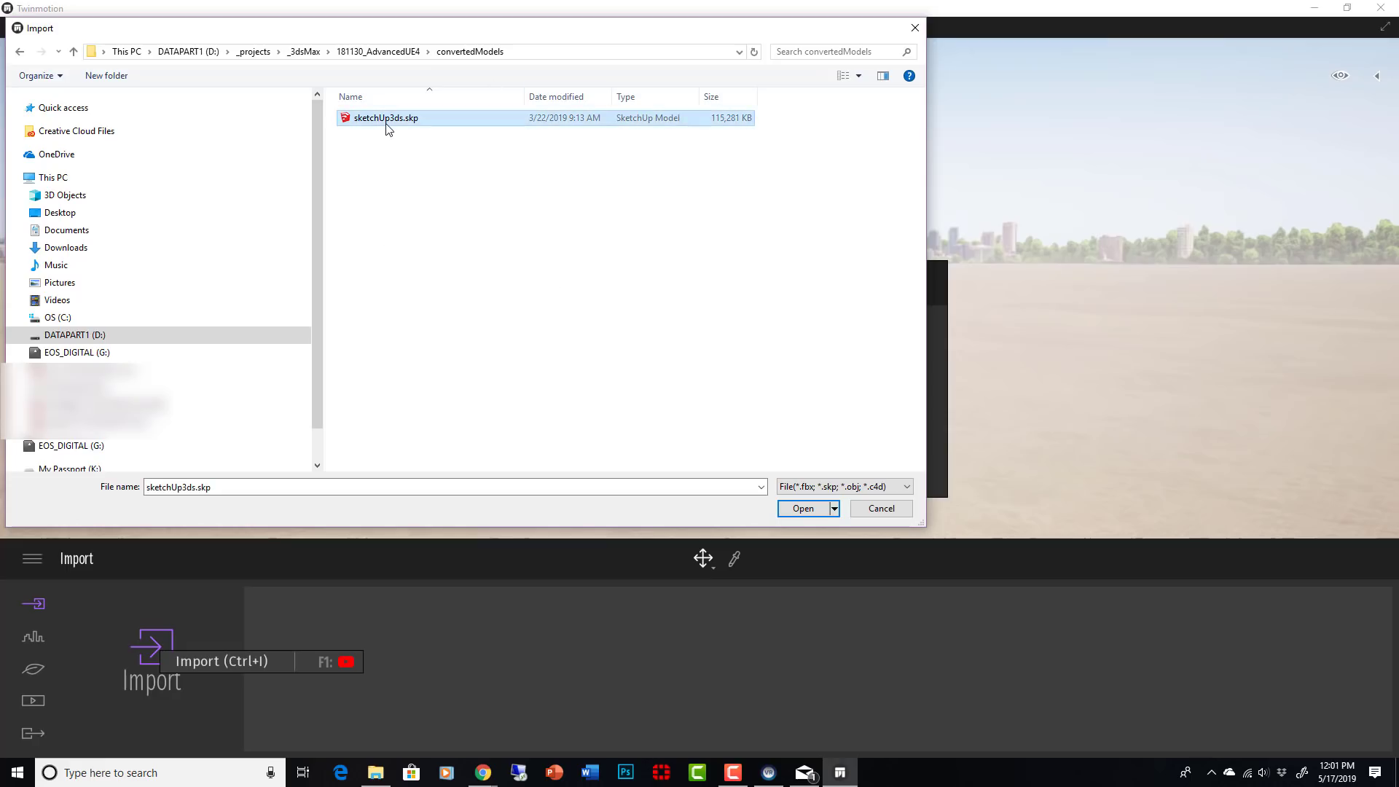
{"action": "double_click", "coordinate": [386, 125]}
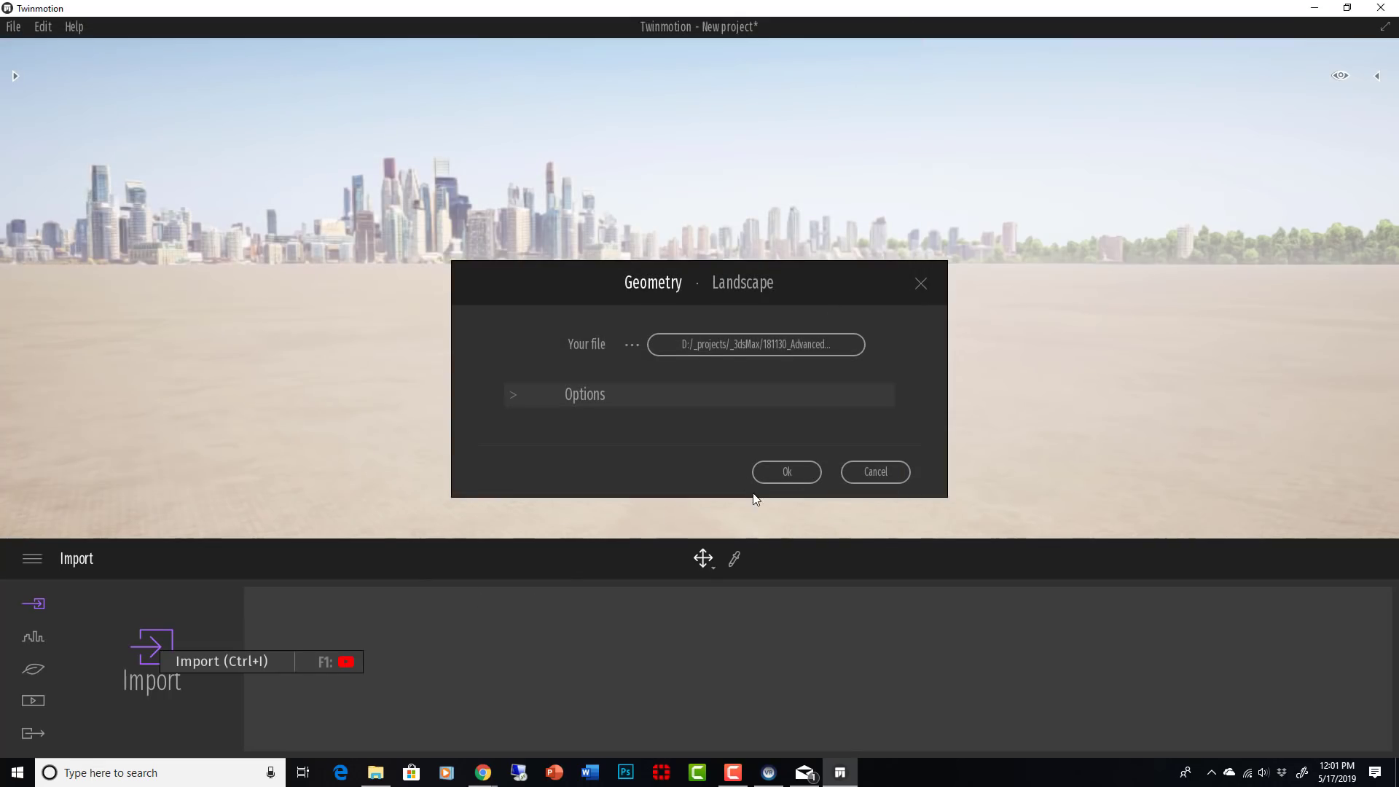
Step: Import the SketchUp model with Collapse set to Keep hierarchy and Fix UV/Texture enabled
{"action": "left_click", "coordinate": [510, 396]}
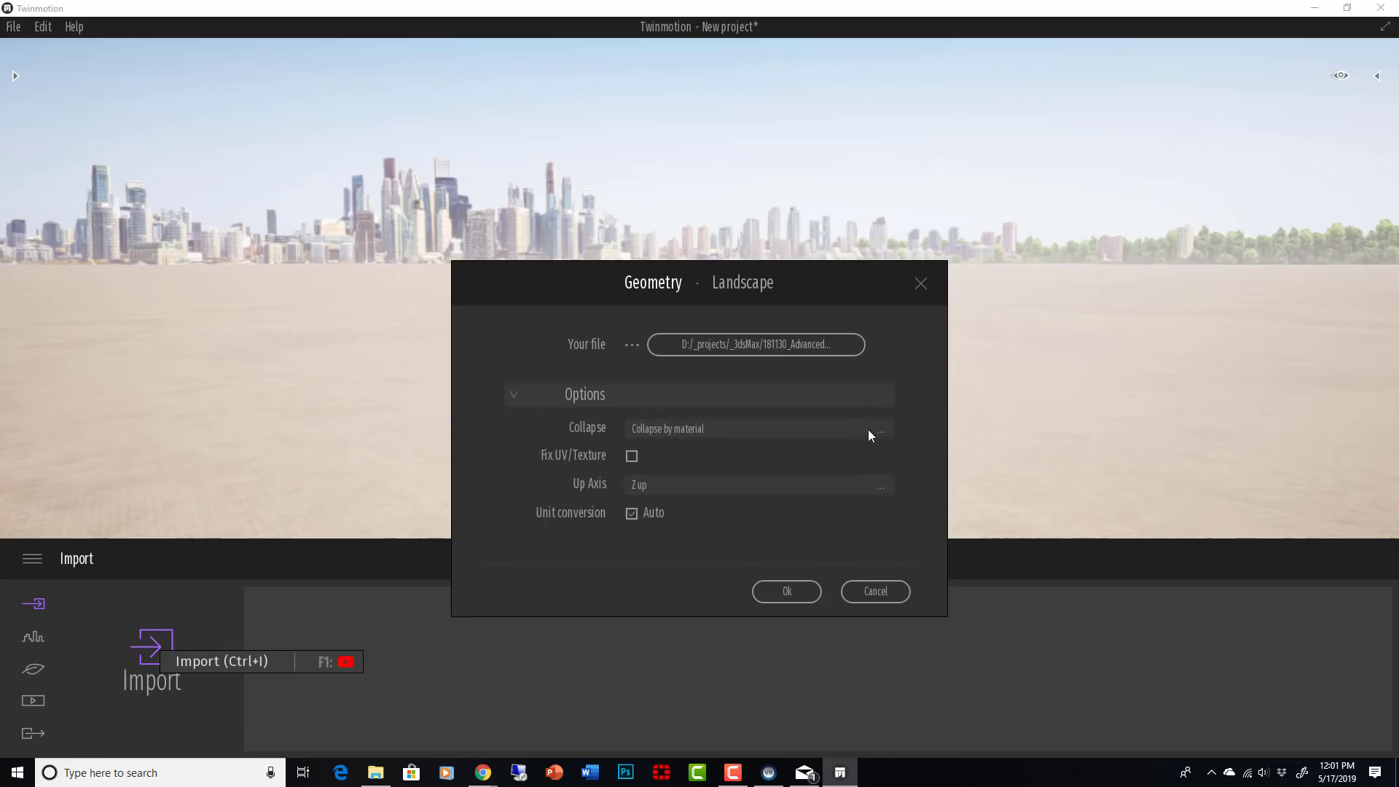
{"action": "left_click", "coordinate": [826, 430]}
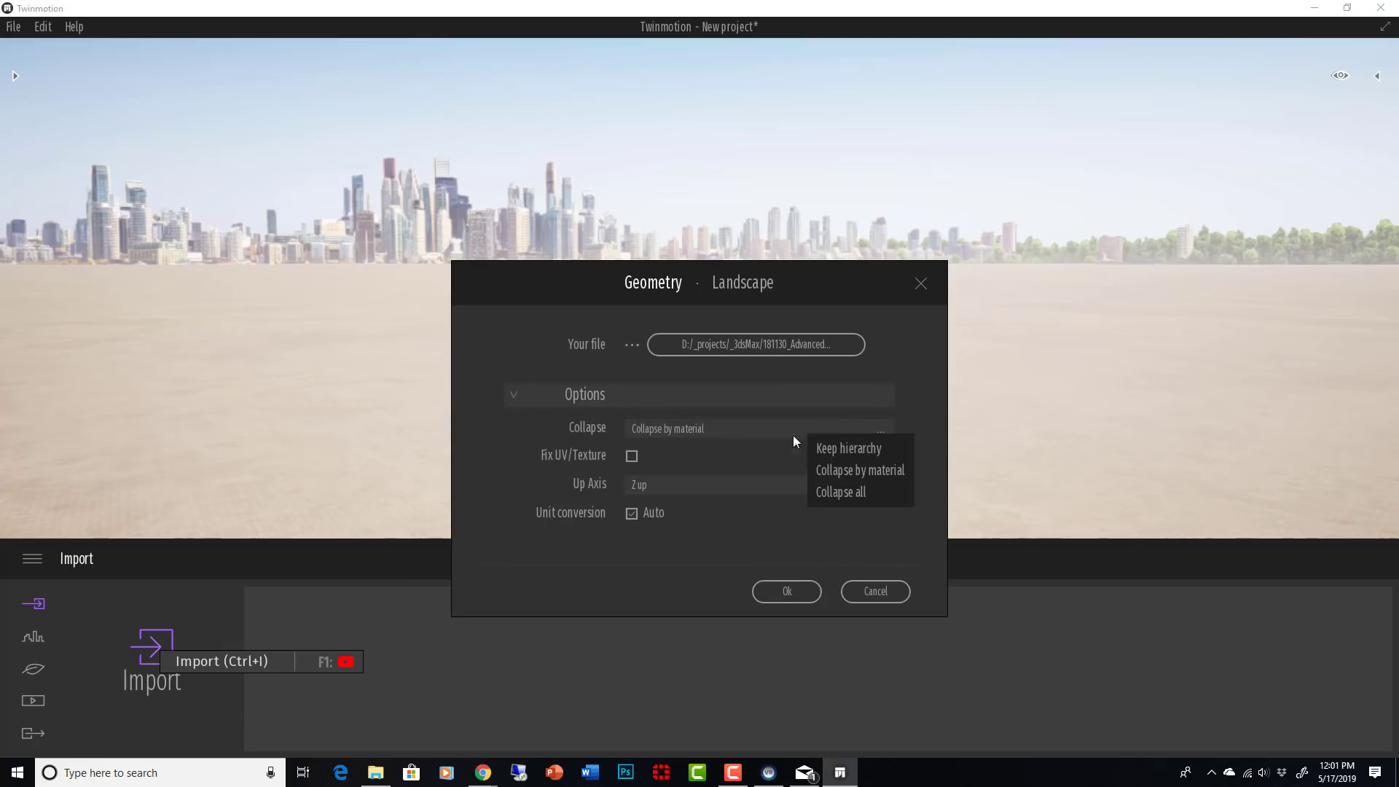
{"action": "left_click", "coordinate": [859, 451]}
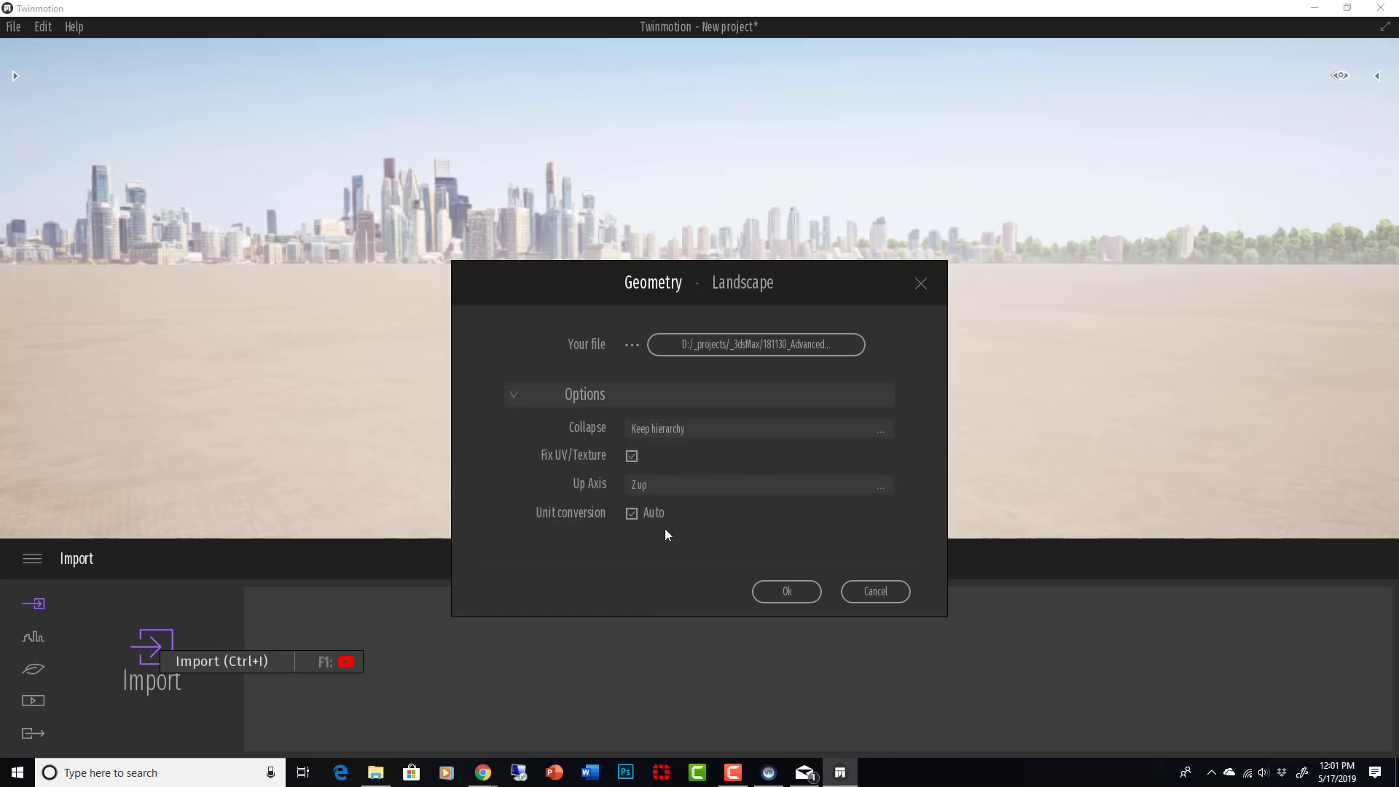
{"action": "left_click", "coordinate": [786, 592]}
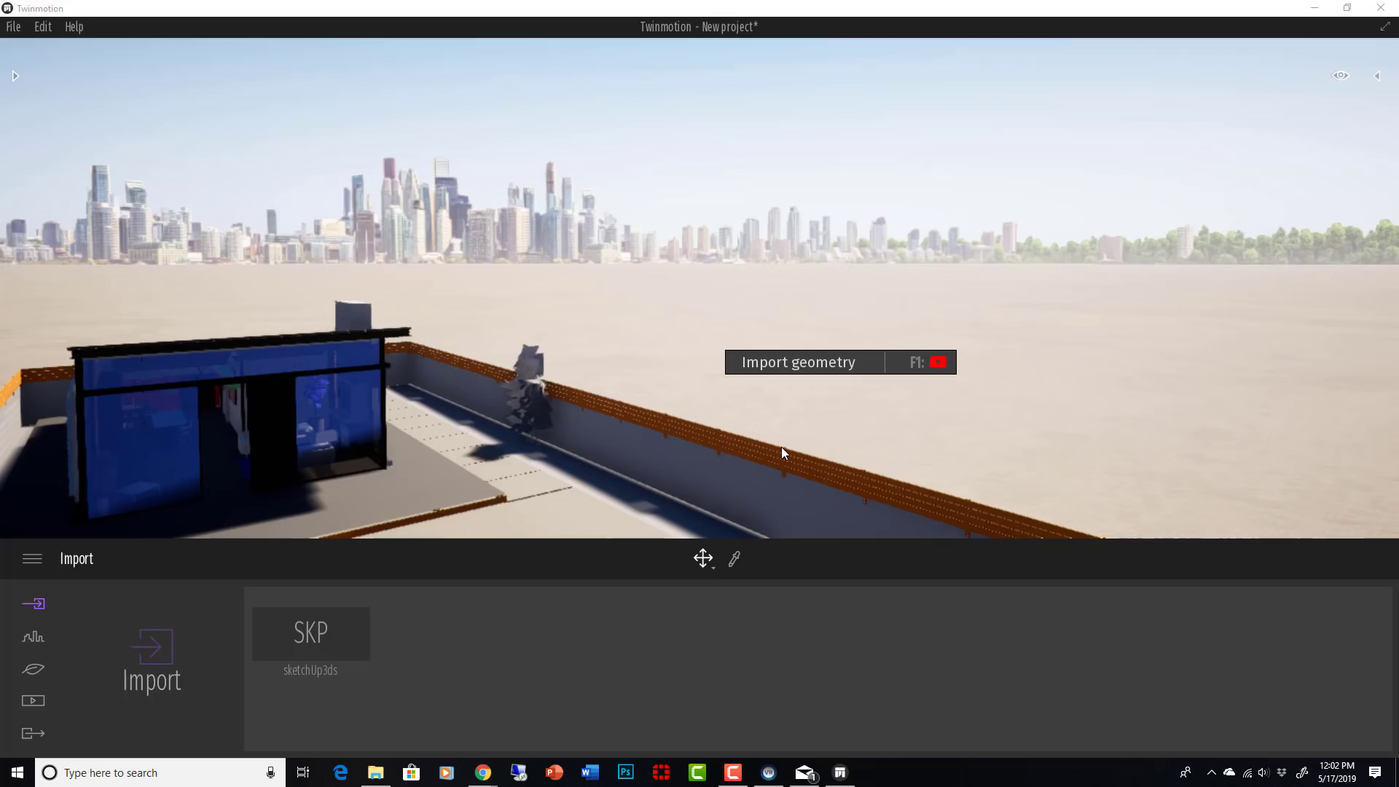
Step: Select the wooden fence and examine the imported building's glass front from the terrace, both close up and farther back
{"action": "right_click_drag", "start_coordinate": [781, 447], "coordinate": [619, 460]}
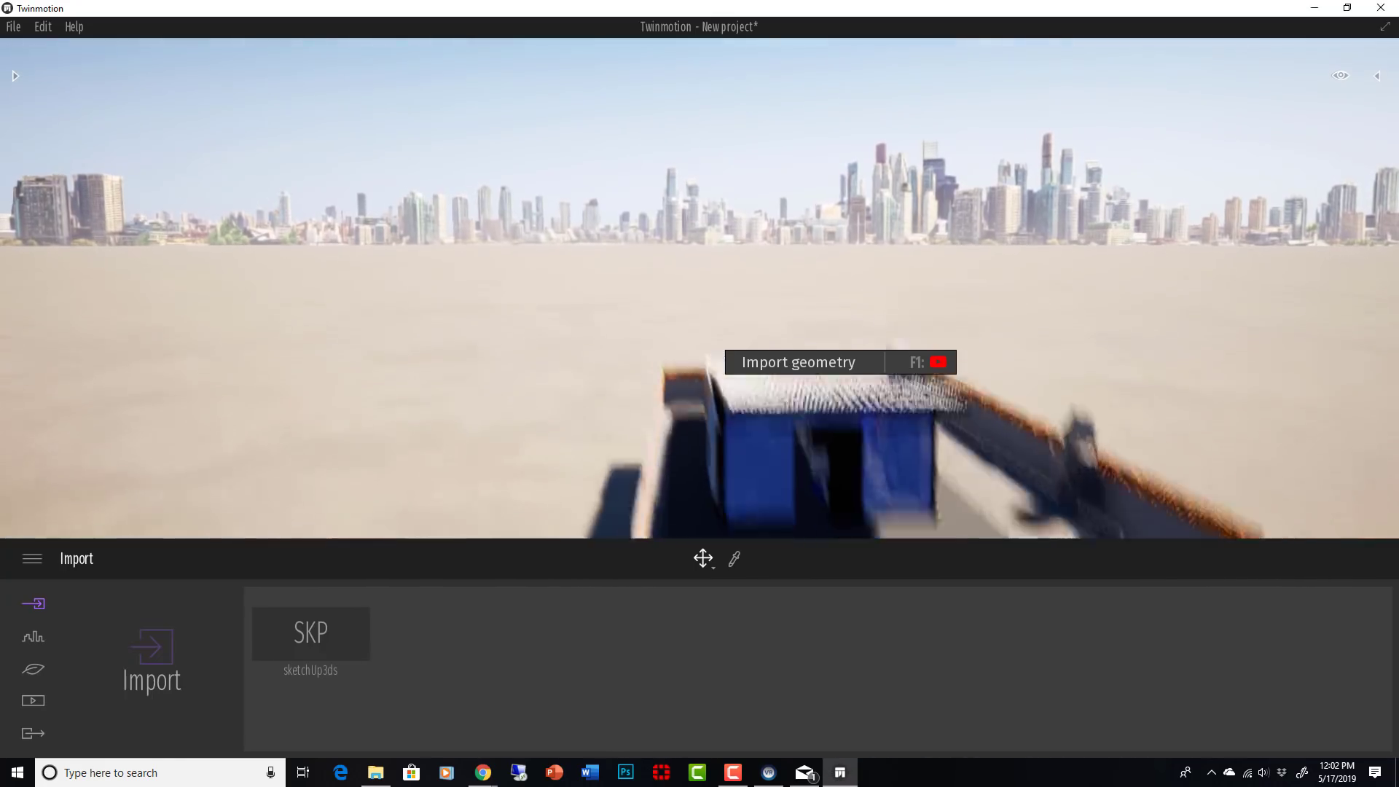
{"action": "middle_click_drag", "start_coordinate": [800, 481], "coordinate": [800, 436]}
{"action": "left_click", "coordinate": [800, 436]}
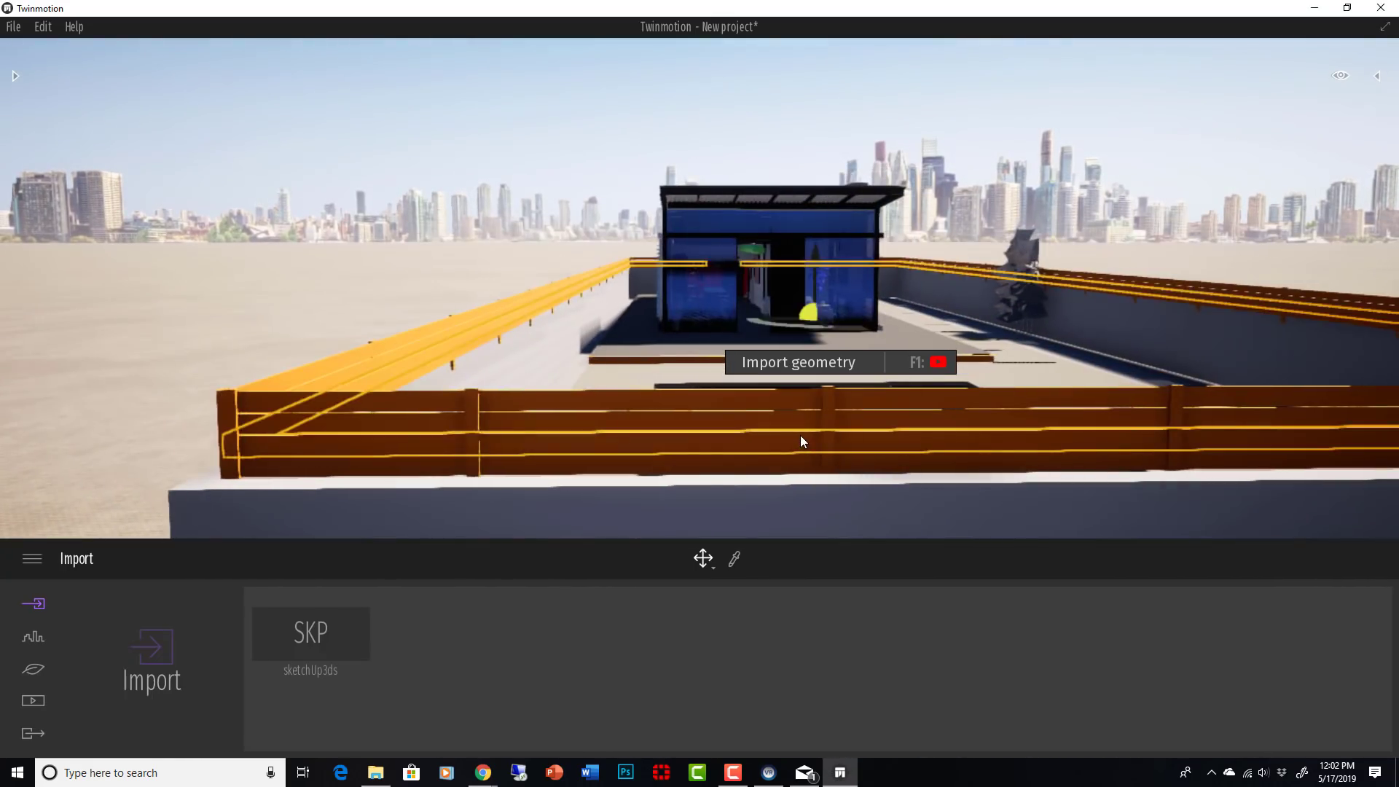
{"action": "scroll", "coordinate": [800, 435], "scroll_direction": "up", "scroll_amount": 5}
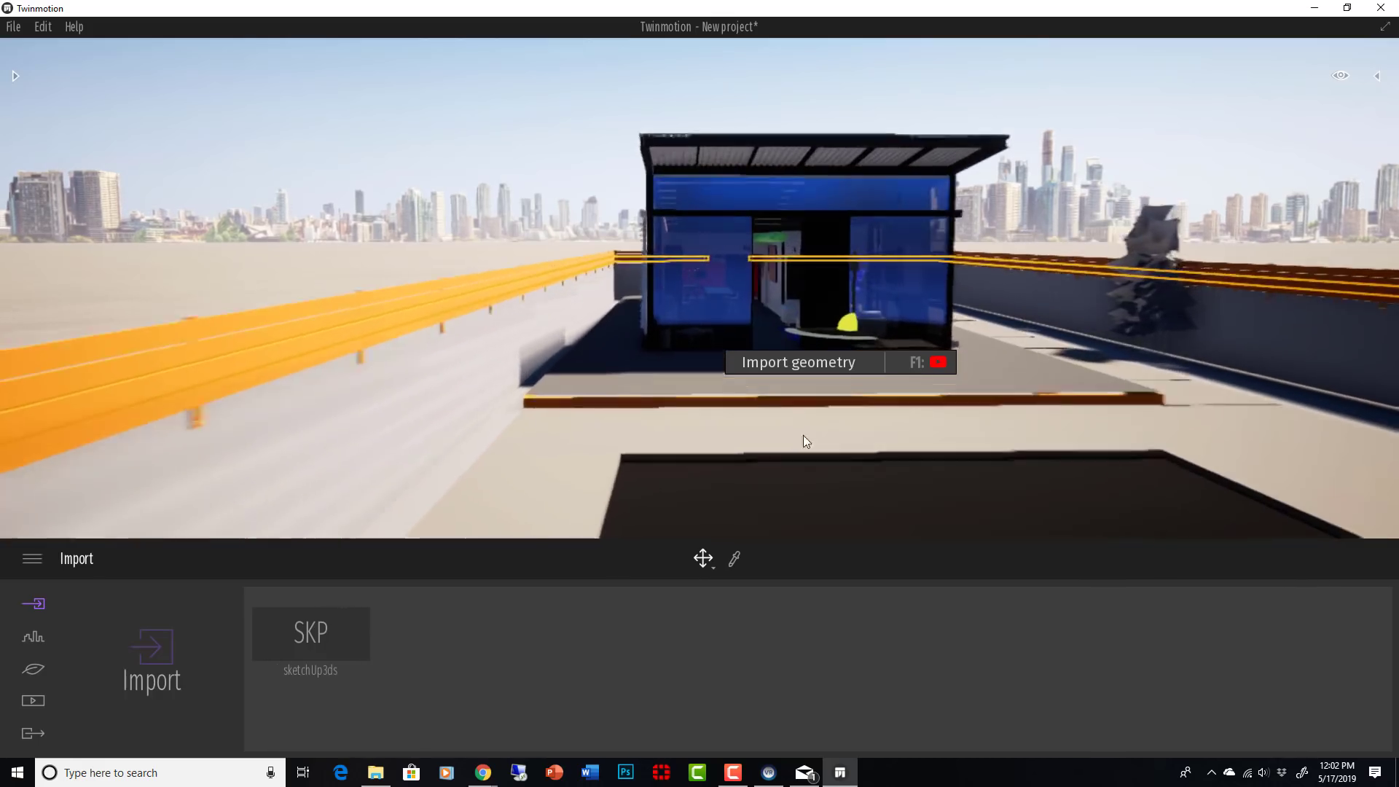
{"action": "scroll", "coordinate": [803, 435], "scroll_direction": "up", "scroll_amount": 3}
{"action": "middle_click_drag", "start_coordinate": [804, 435], "coordinate": [898, 407]}
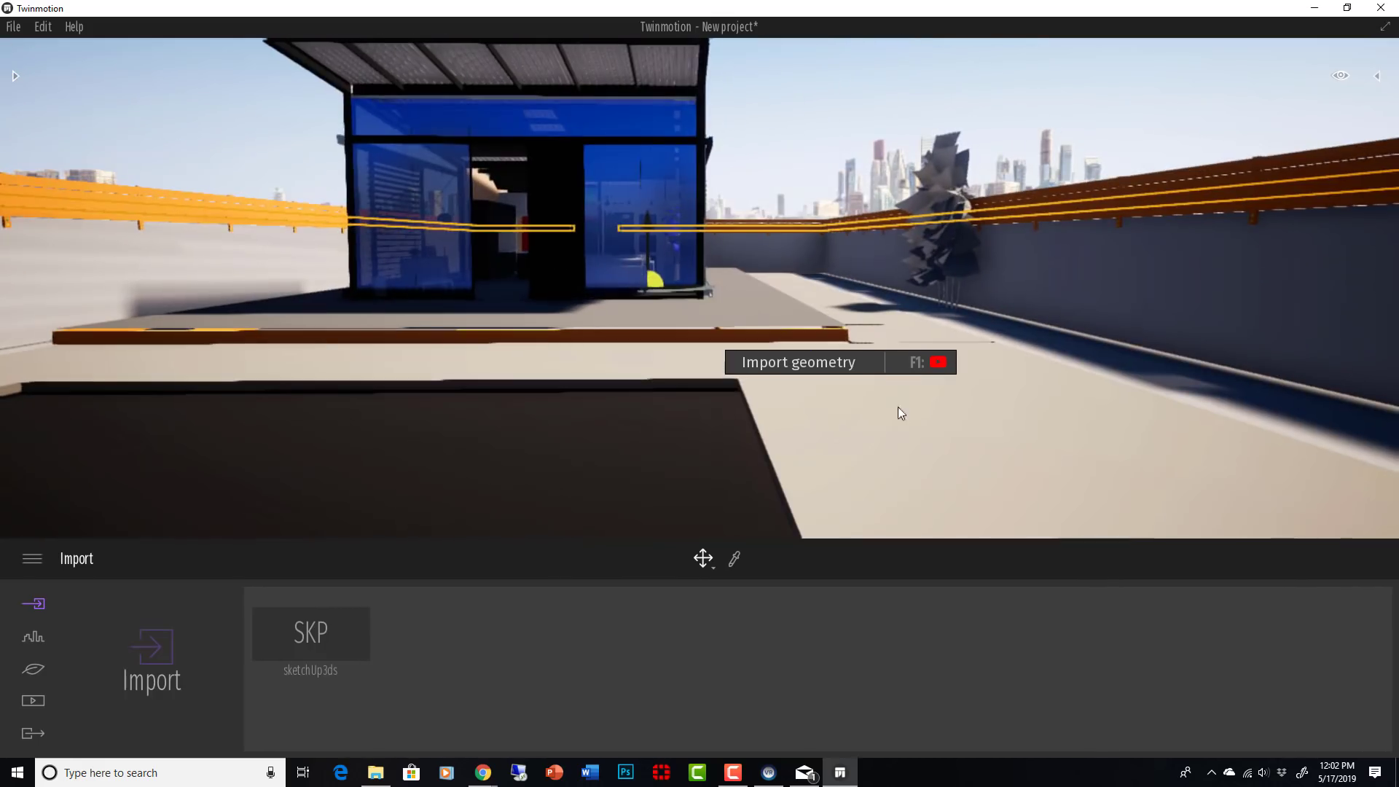
{"action": "right_click_drag", "start_coordinate": [985, 396], "coordinate": [908, 363]}
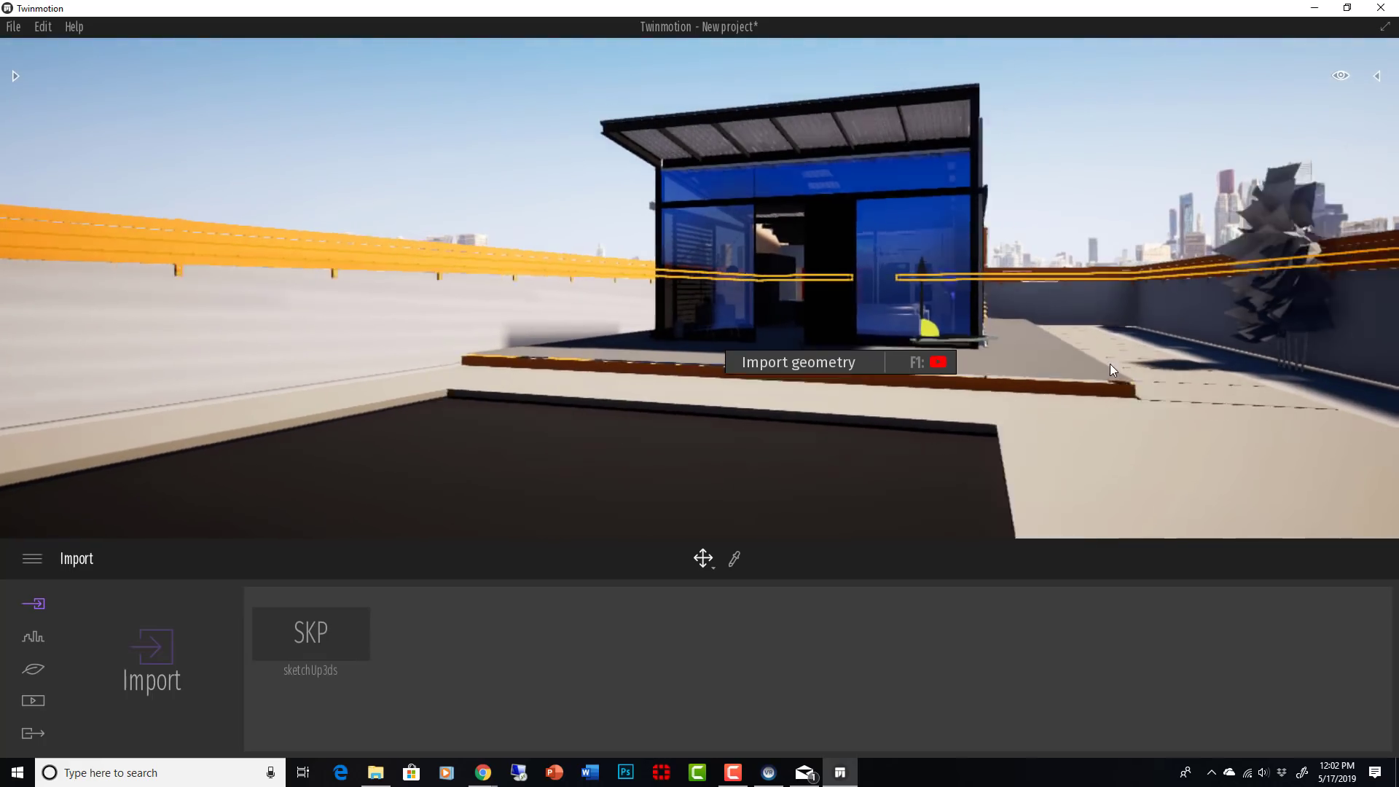
{"action": "scroll", "coordinate": [1098, 433], "scroll_direction": "up", "scroll_amount": 3}
{"action": "scroll", "coordinate": [1119, 439], "scroll_direction": "up", "scroll_amount": 3}
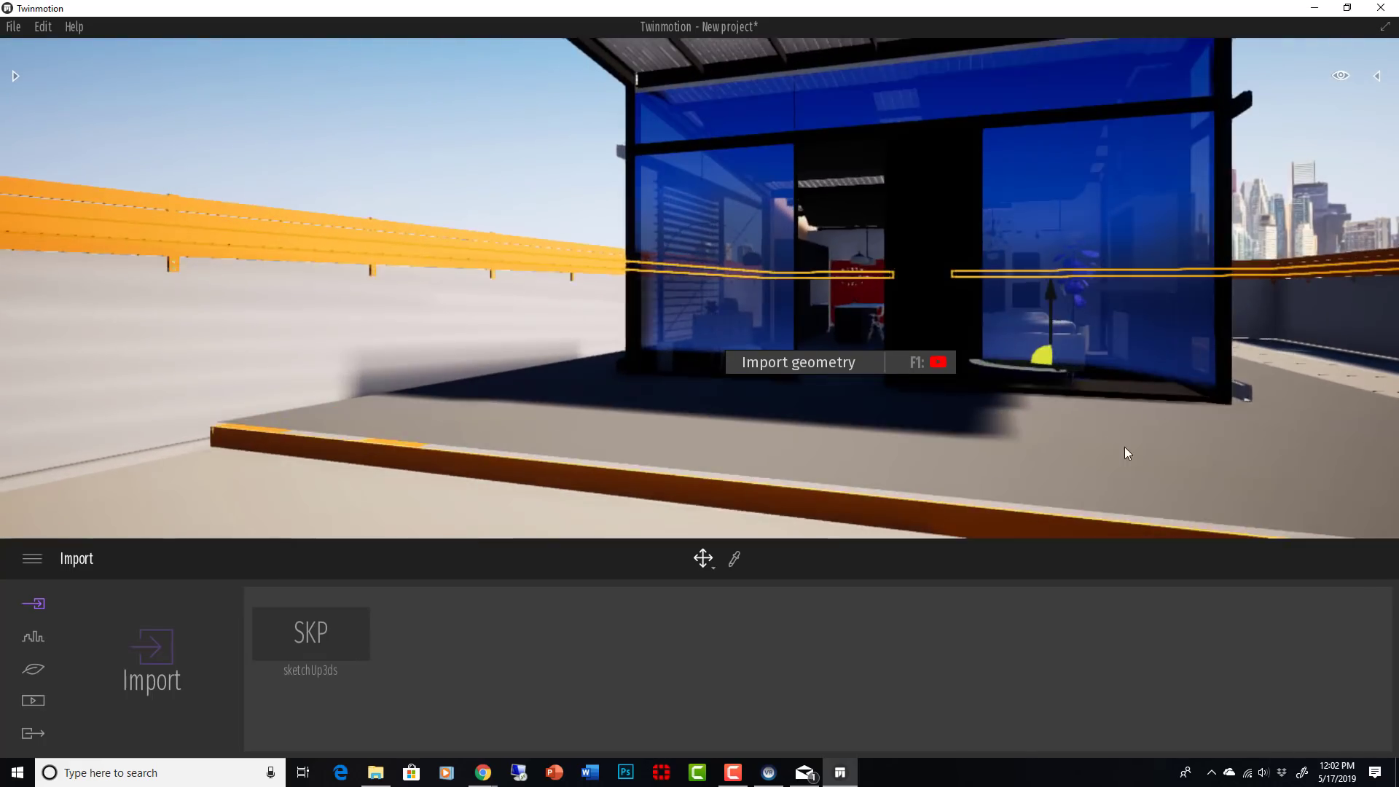
{"action": "middle_click_drag", "start_coordinate": [1125, 447], "coordinate": [1165, 421]}
{"action": "right_click_drag", "start_coordinate": [1165, 422], "coordinate": [1166, 450]}
{"action": "scroll", "coordinate": [1163, 392], "scroll_direction": "down", "scroll_amount": 3}
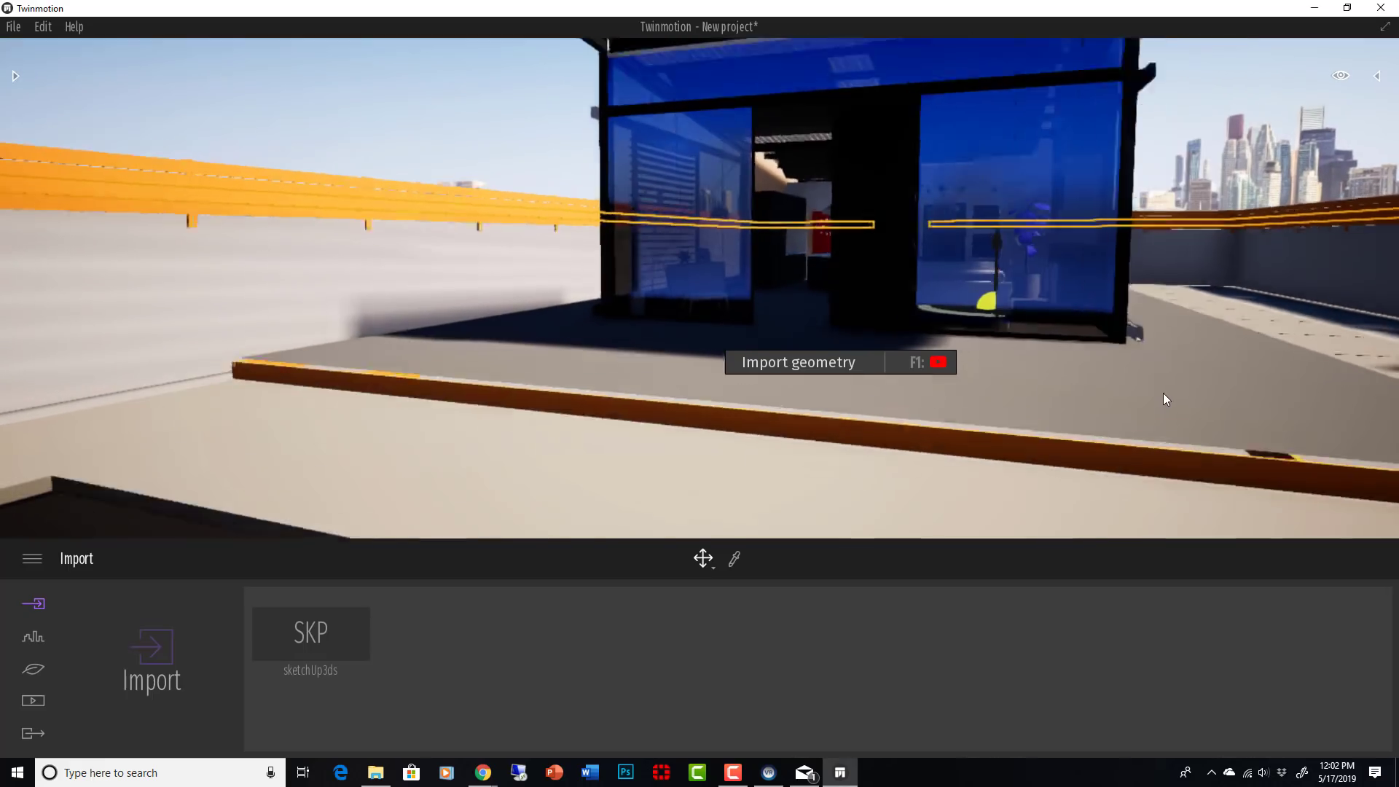
{"action": "scroll", "coordinate": [1163, 392], "scroll_direction": "down", "scroll_amount": 1}
{"action": "middle_click_drag", "start_coordinate": [1163, 392], "coordinate": [1156, 361]}
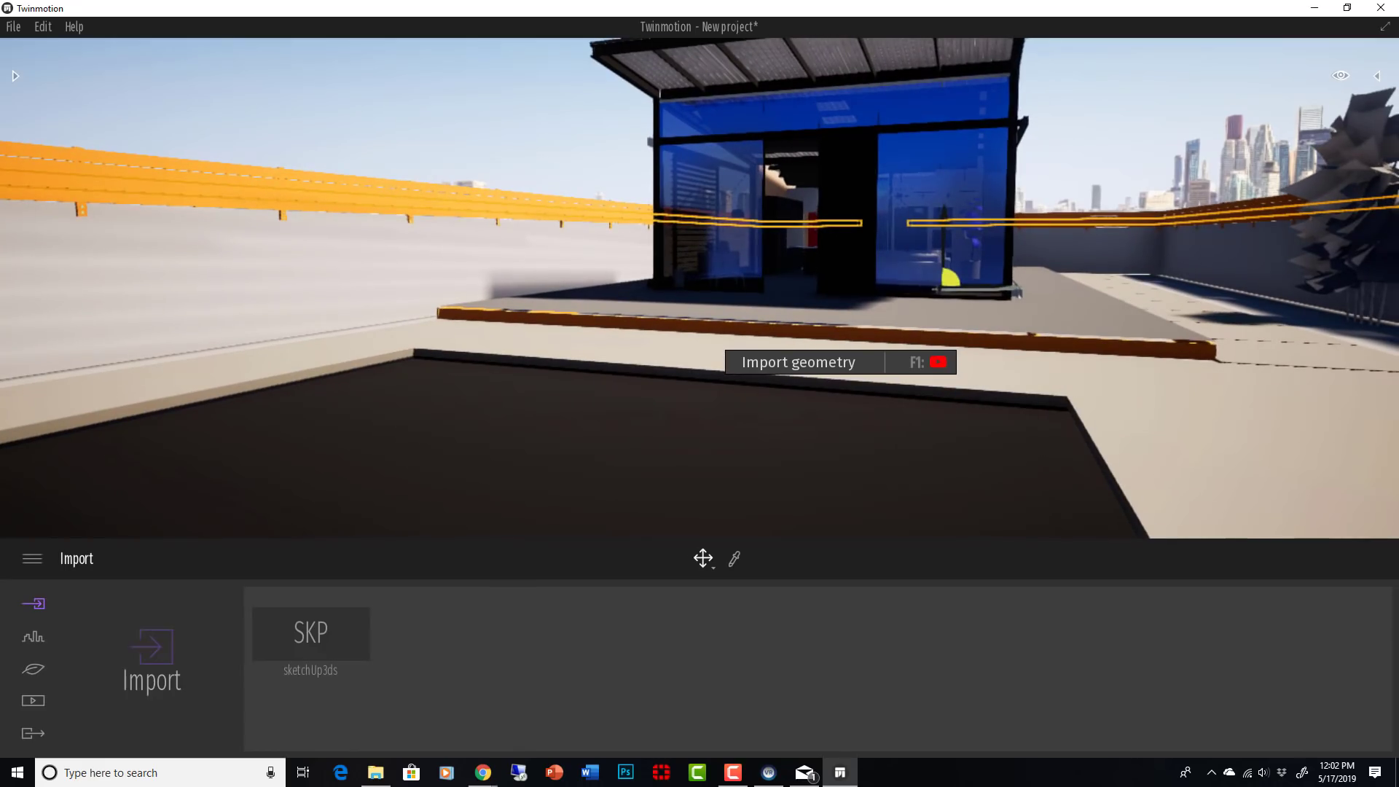
{"action": "scroll", "coordinate": [1148, 447], "scroll_direction": "down", "scroll_amount": 4}
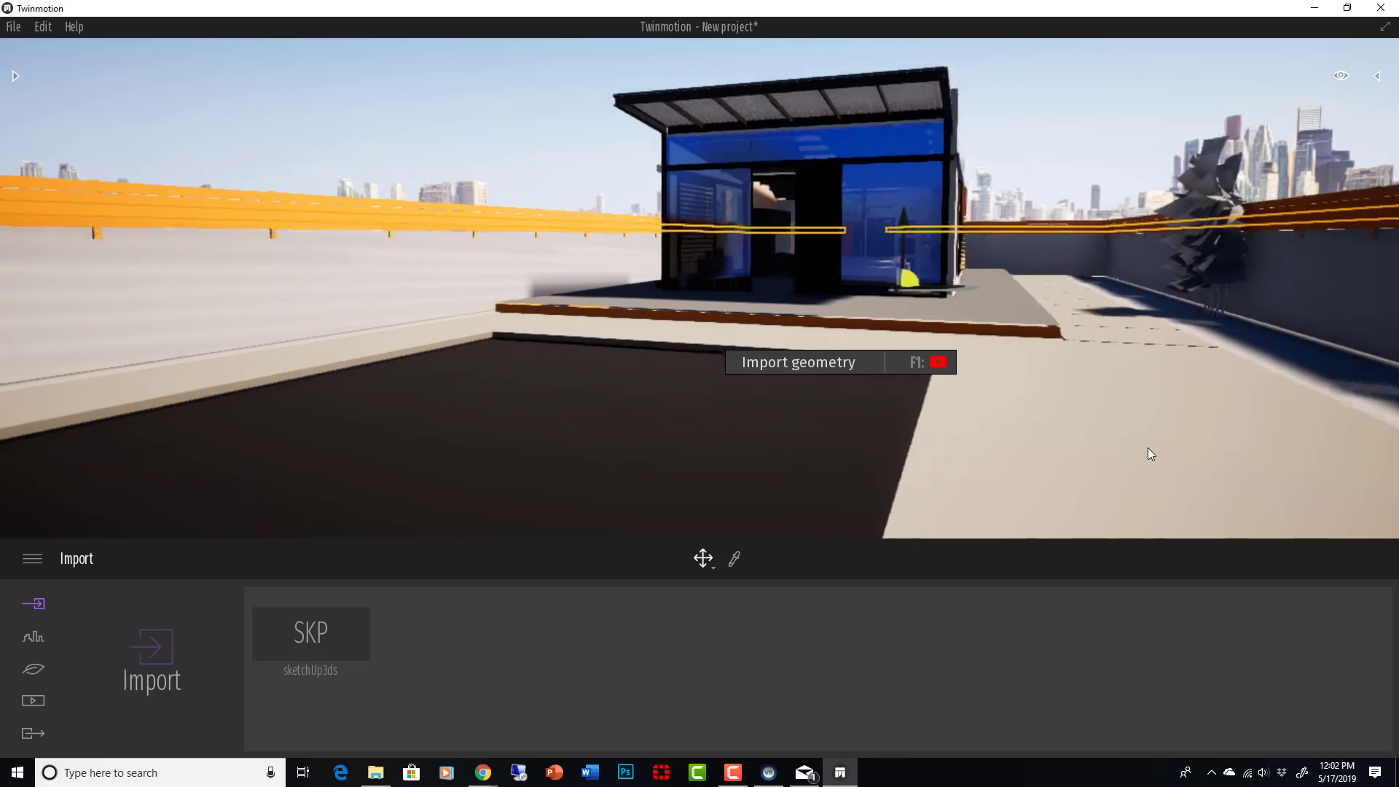
Step: Examine the building's entrance and the interior behind its blue glass from several angles across the terrace
{"action": "middle_click_drag", "start_coordinate": [1102, 458], "coordinate": [1153, 423]}
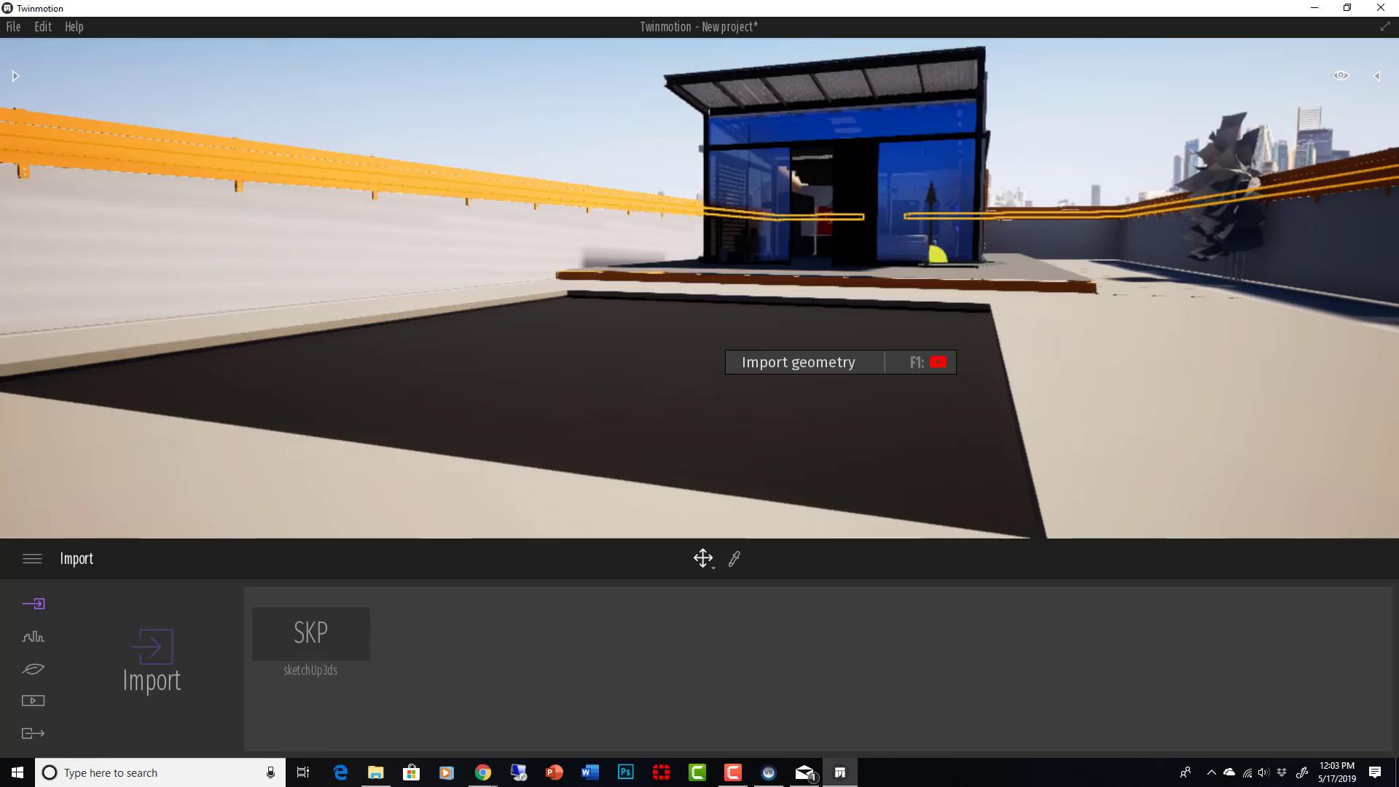
{"action": "right_click_drag", "start_coordinate": [1093, 417], "coordinate": [1174, 398]}
{"action": "middle_click_drag", "start_coordinate": [1020, 424], "coordinate": [1066, 421]}
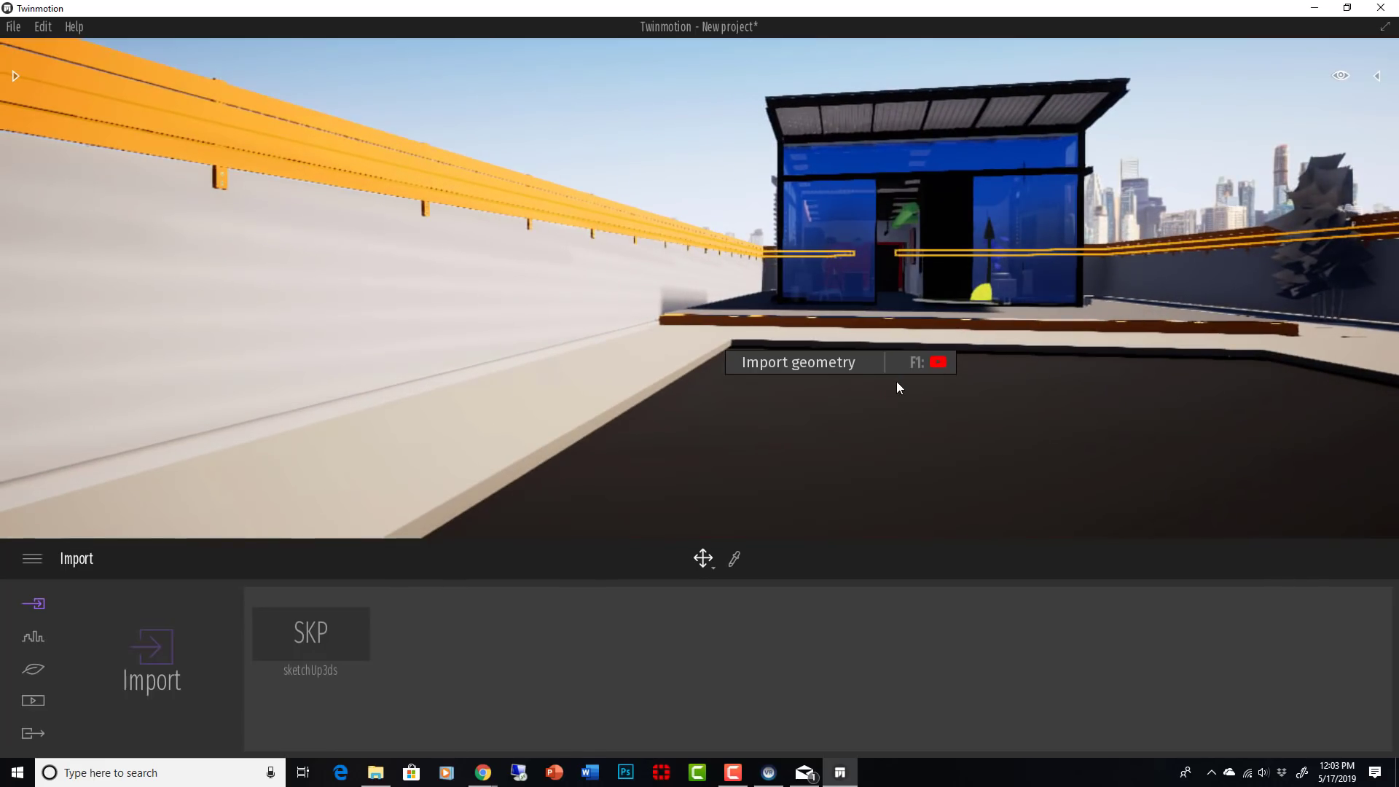
{"action": "right_click_drag", "start_coordinate": [920, 398], "coordinate": [1100, 421]}
{"action": "middle_click_drag", "start_coordinate": [919, 397], "coordinate": [979, 417]}
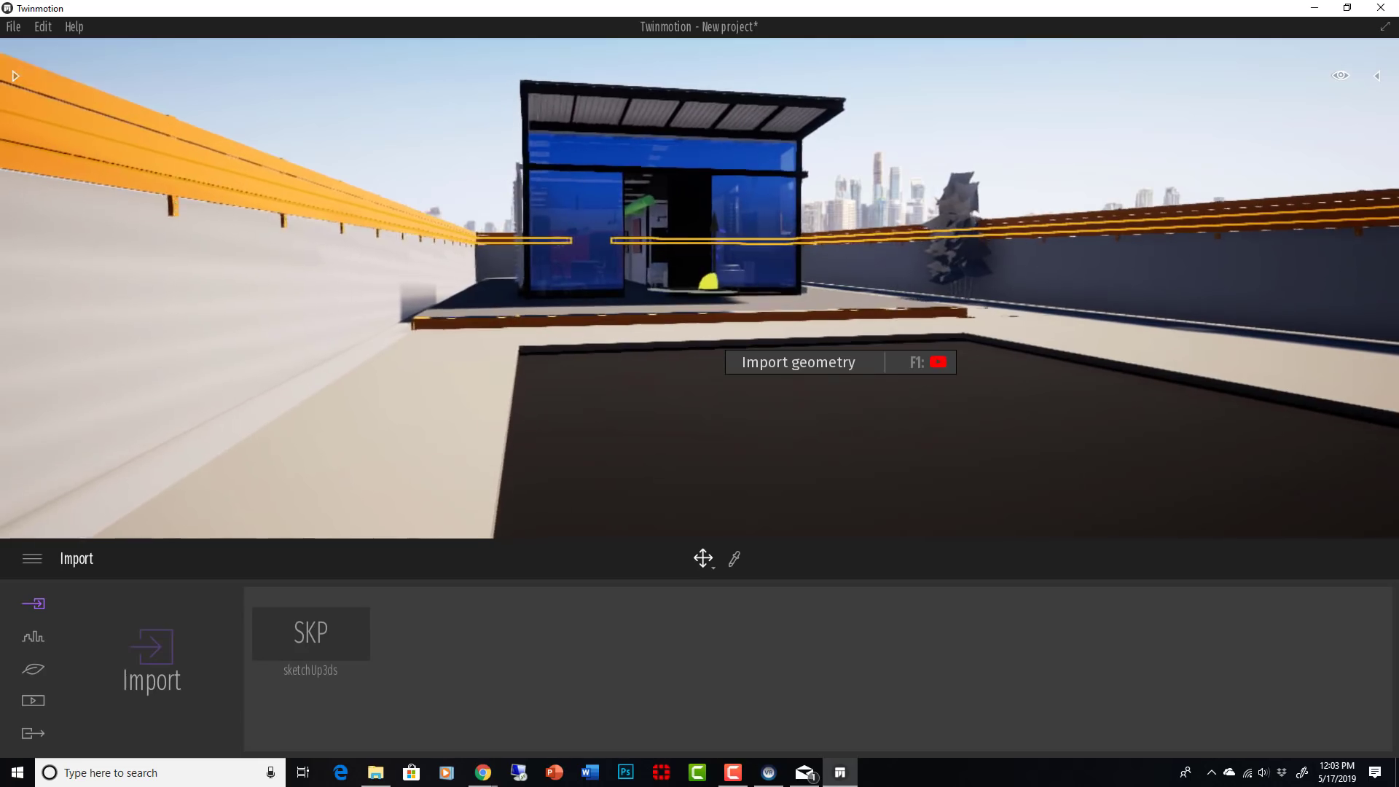
{"action": "right_click_drag", "start_coordinate": [872, 410], "coordinate": [881, 386]}
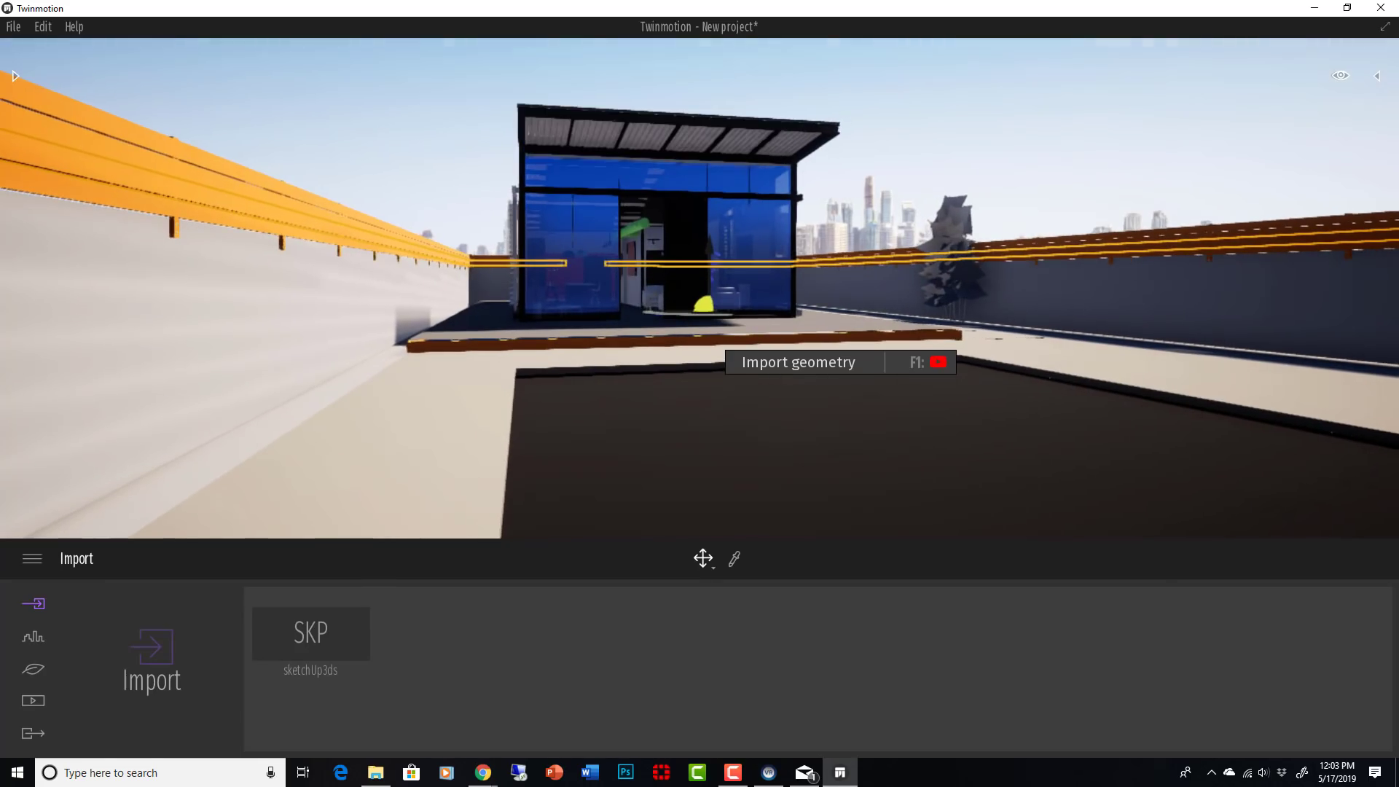
{"action": "scroll", "coordinate": [736, 443], "scroll_direction": "up", "scroll_amount": 1}
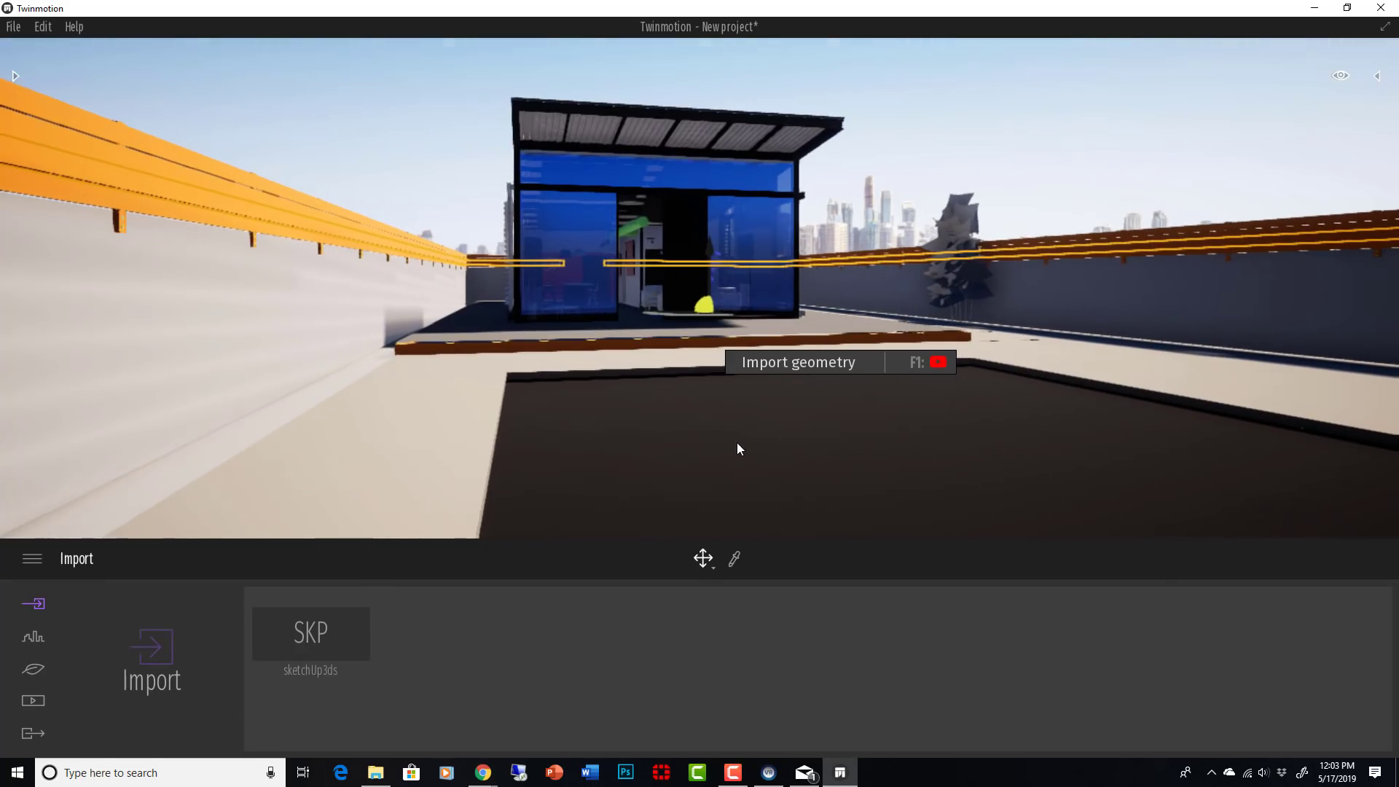
{"action": "scroll", "coordinate": [737, 444], "scroll_direction": "up", "scroll_amount": 5}
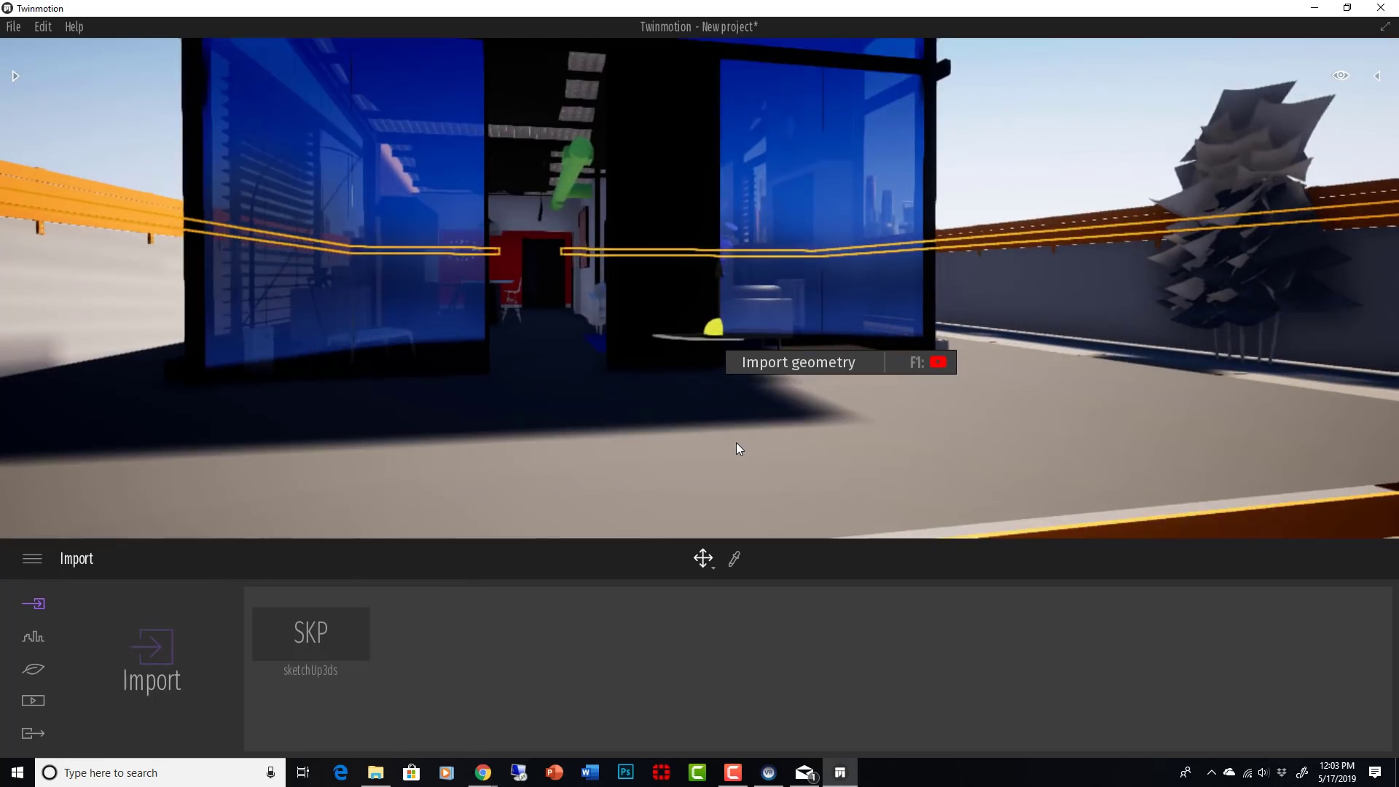
{"action": "scroll", "coordinate": [737, 443], "scroll_direction": "down", "scroll_amount": 2}
{"action": "middle_click_drag", "start_coordinate": [937, 419], "coordinate": [1003, 406]}
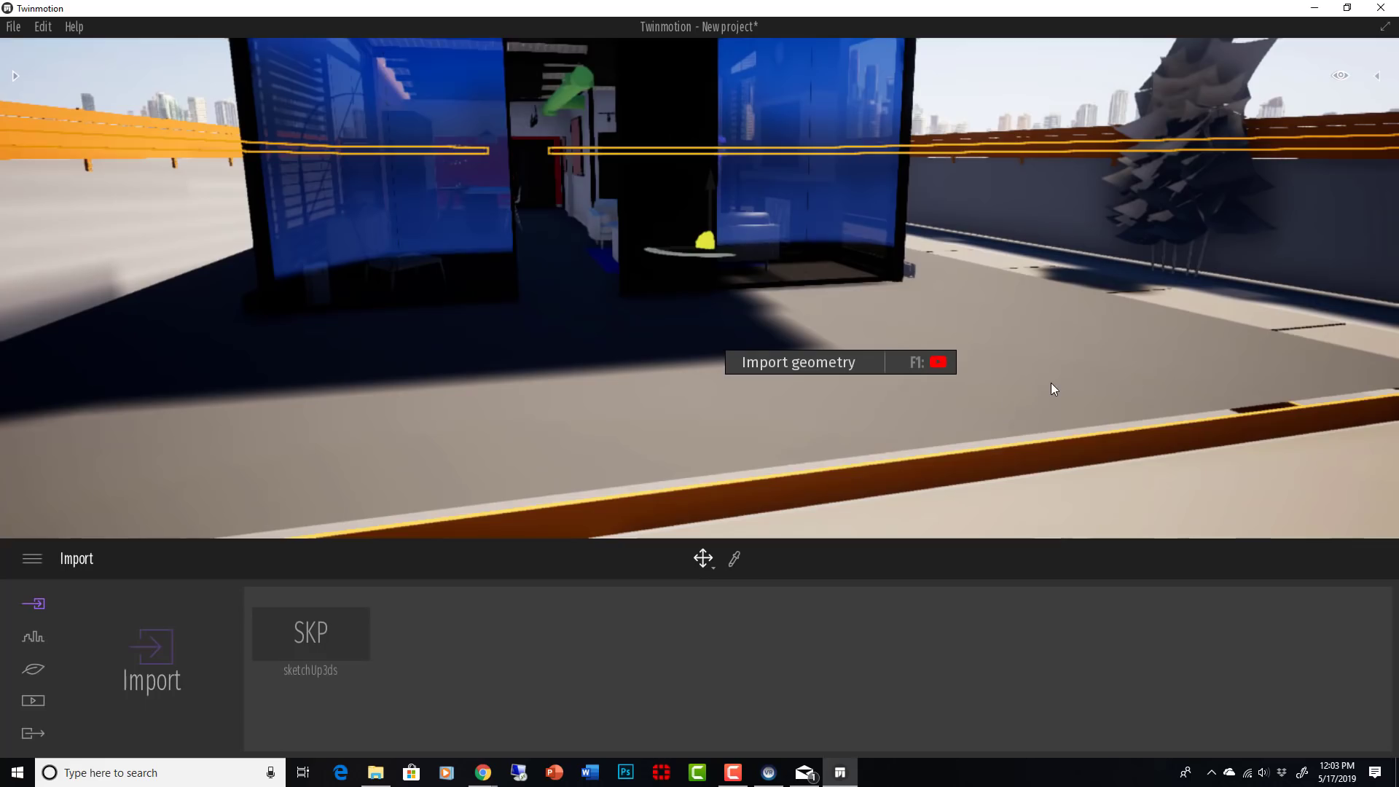
{"action": "right_click_drag", "start_coordinate": [1051, 384], "coordinate": [822, 294]}
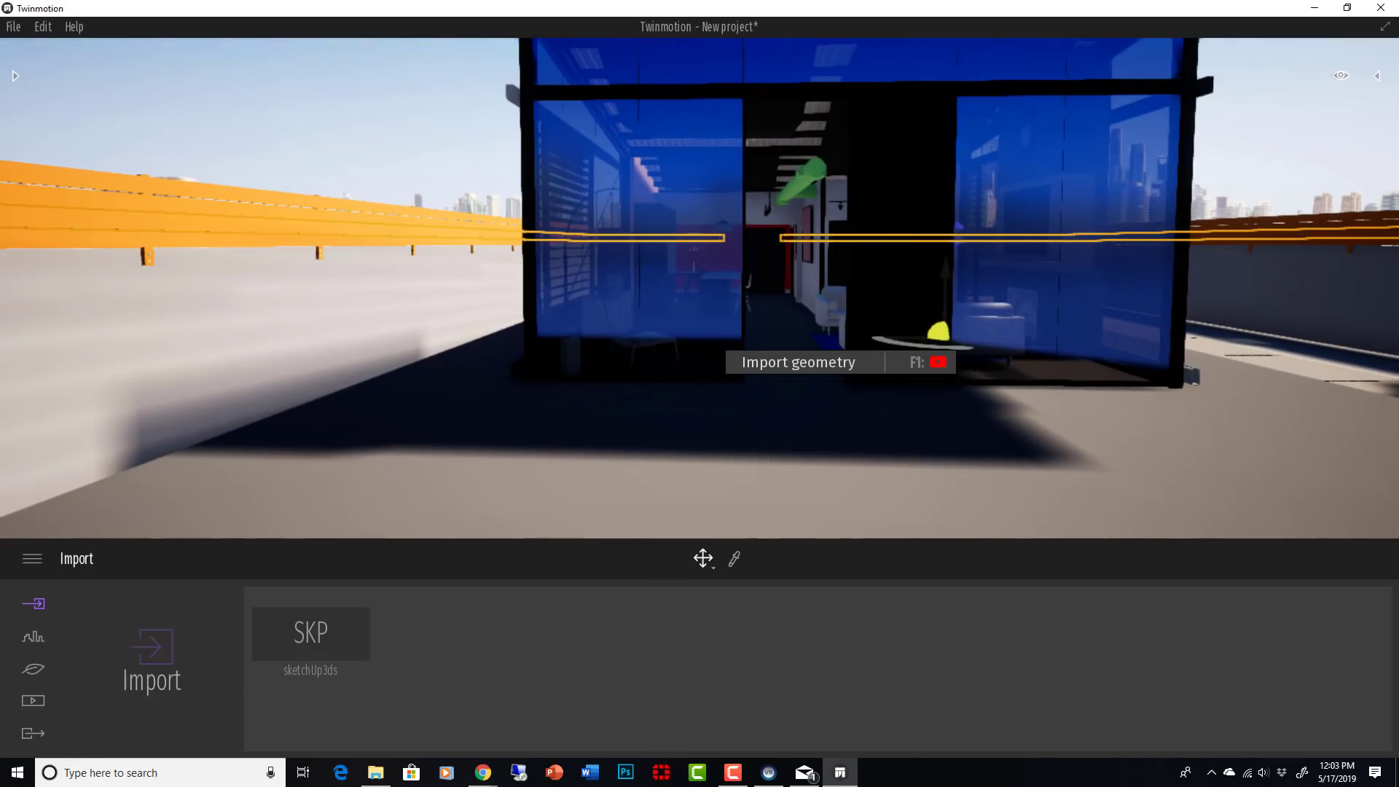
{"action": "middle_click_drag", "start_coordinate": [1050, 383], "coordinate": [830, 385]}
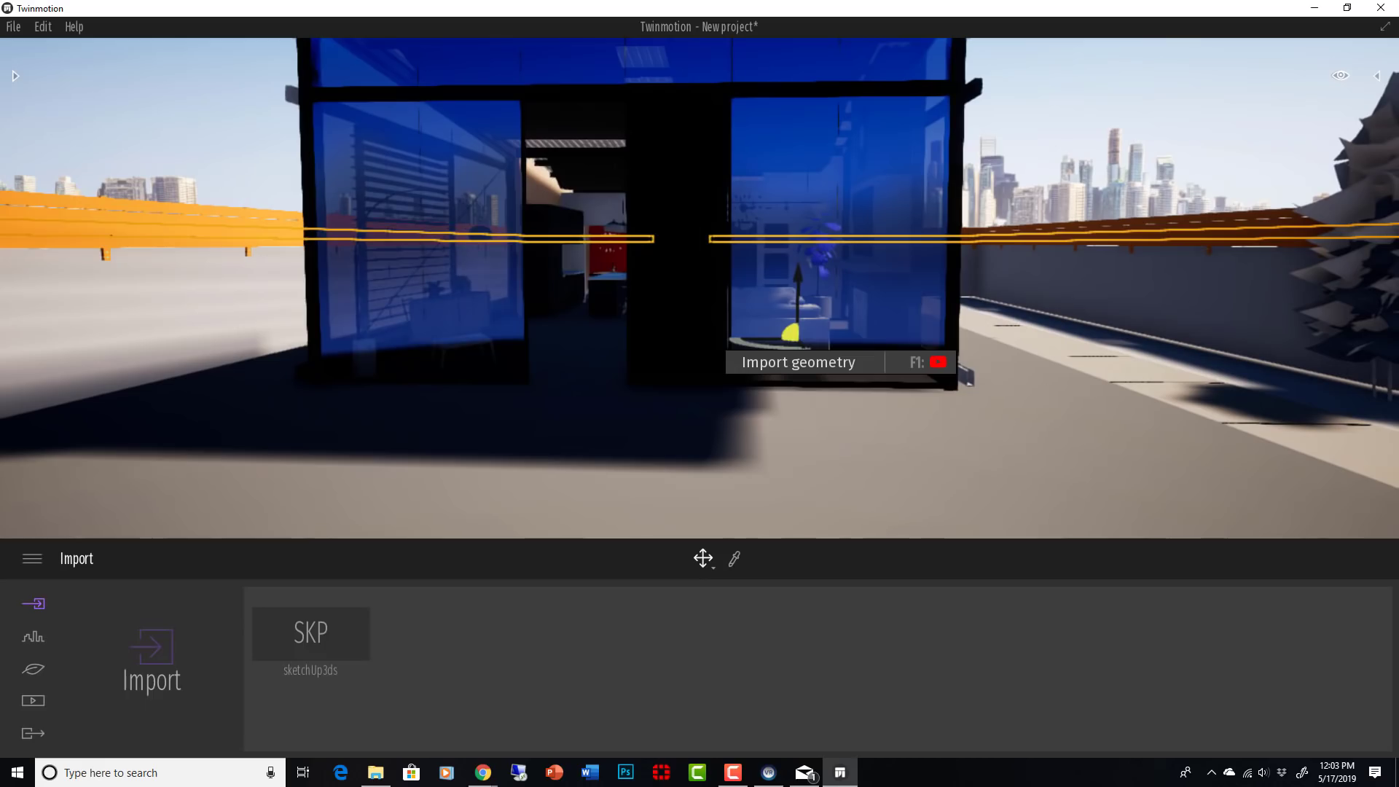
{"action": "right_click_drag", "start_coordinate": [863, 243], "coordinate": [634, 244]}
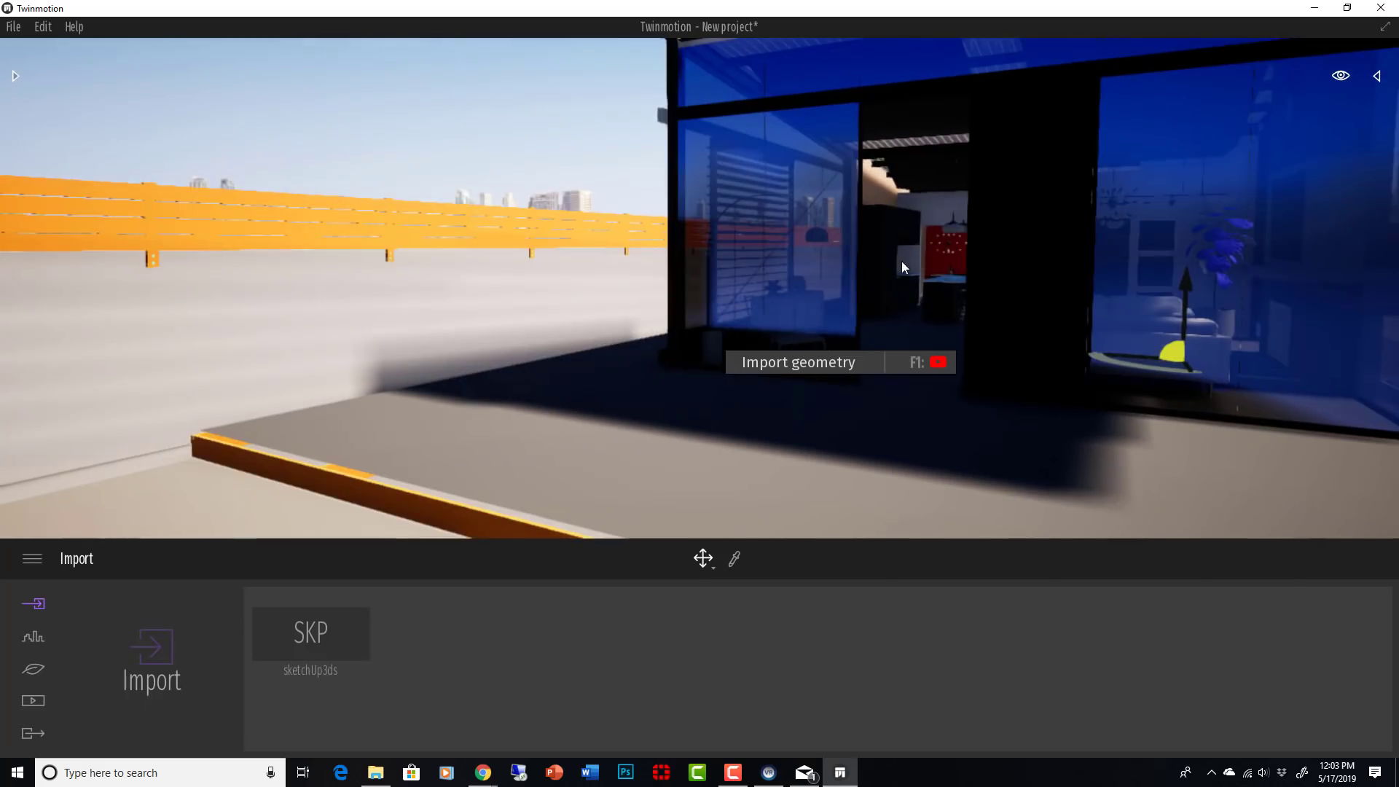
{"action": "middle_click_drag", "start_coordinate": [904, 268], "coordinate": [738, 290]}
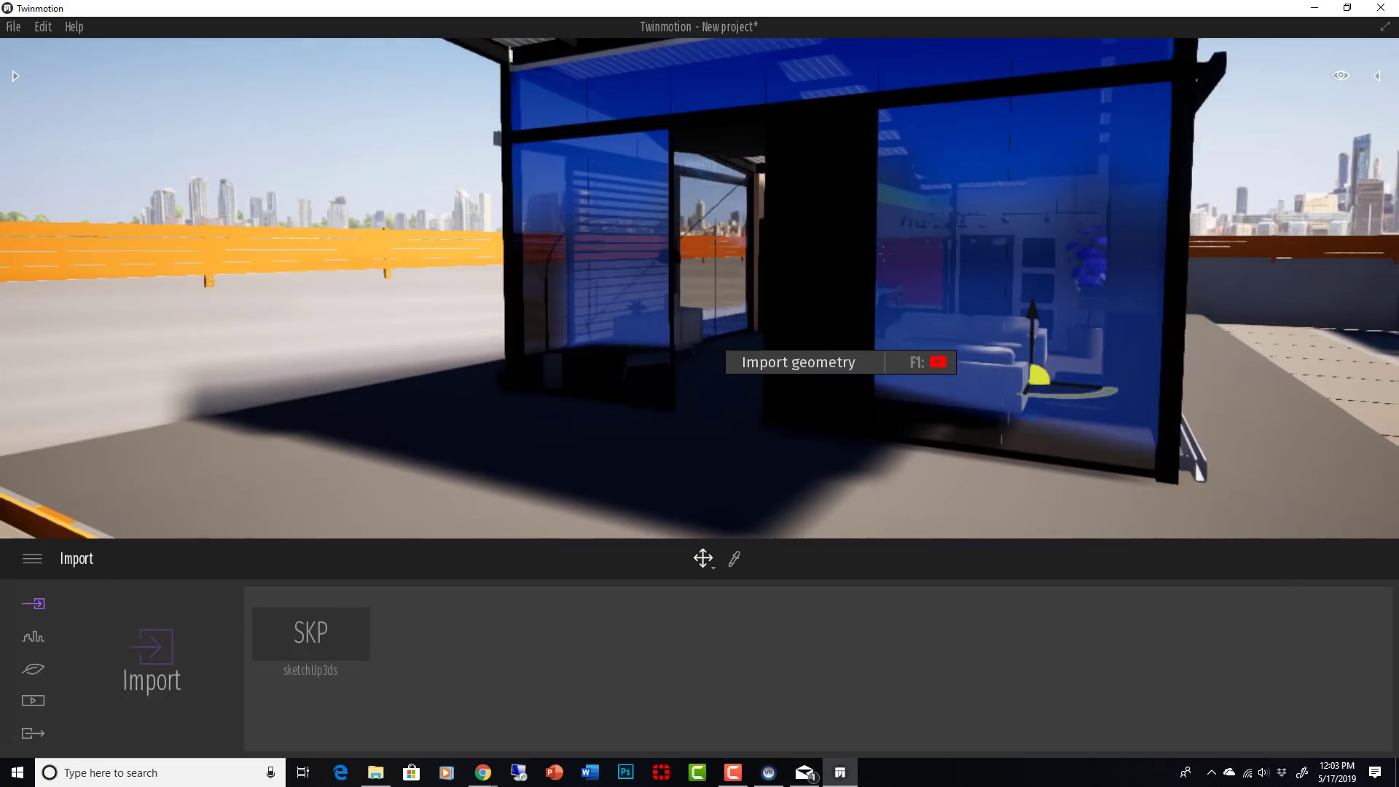
Step: Select the black door panel and look over the Nature settings and the Materials library
{"action": "left_click", "coordinate": [844, 380]}
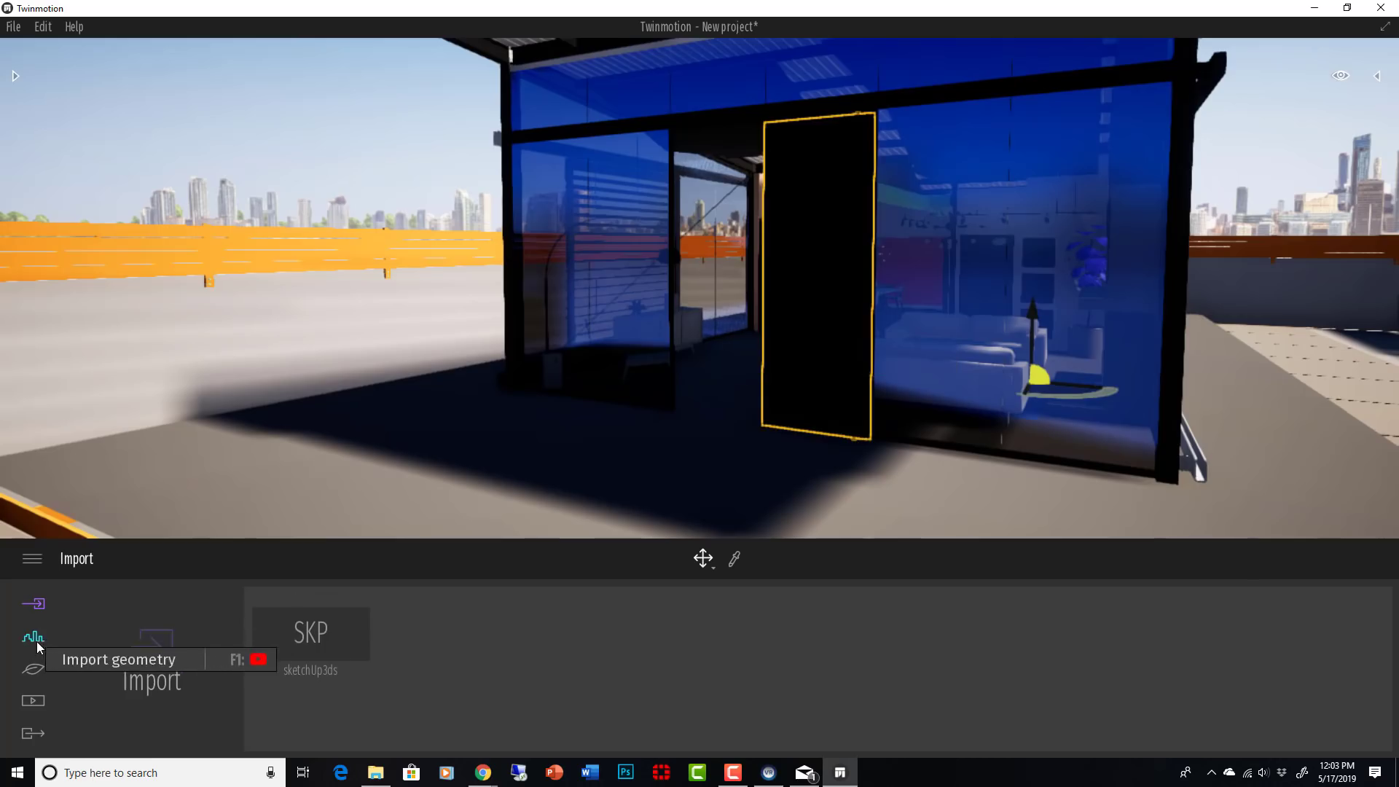
{"action": "left_click", "coordinate": [32, 670]}
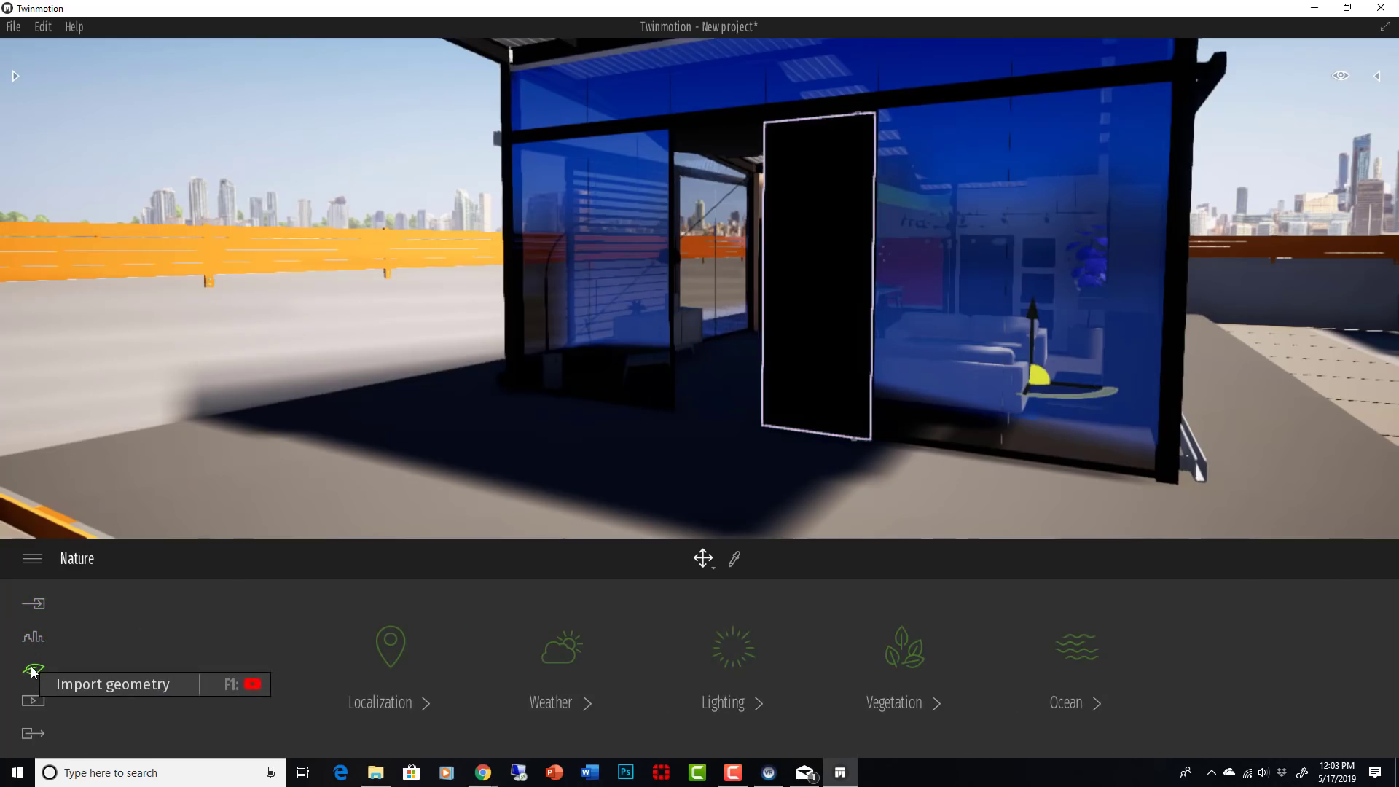
{"action": "left_click", "coordinate": [15, 76]}
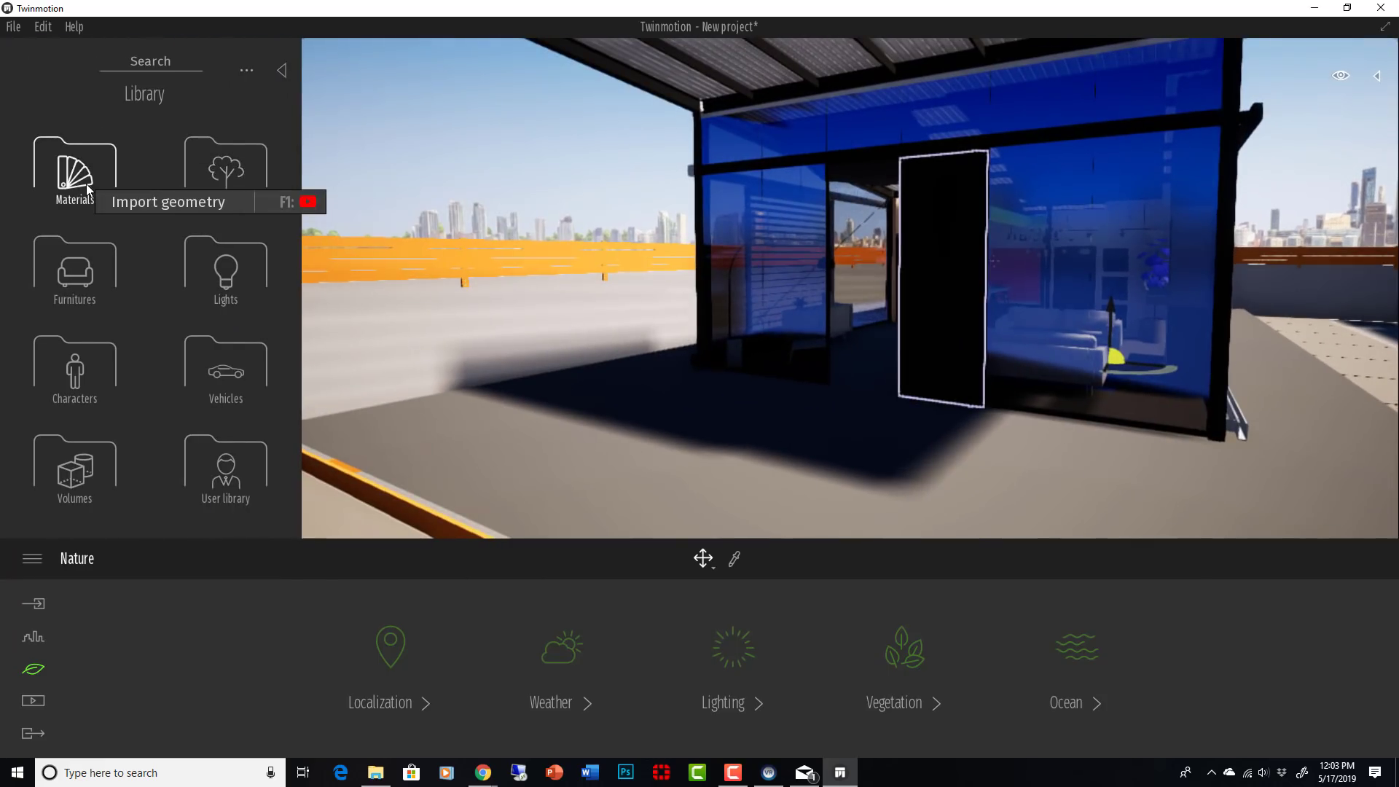
{"action": "left_click", "coordinate": [86, 186]}
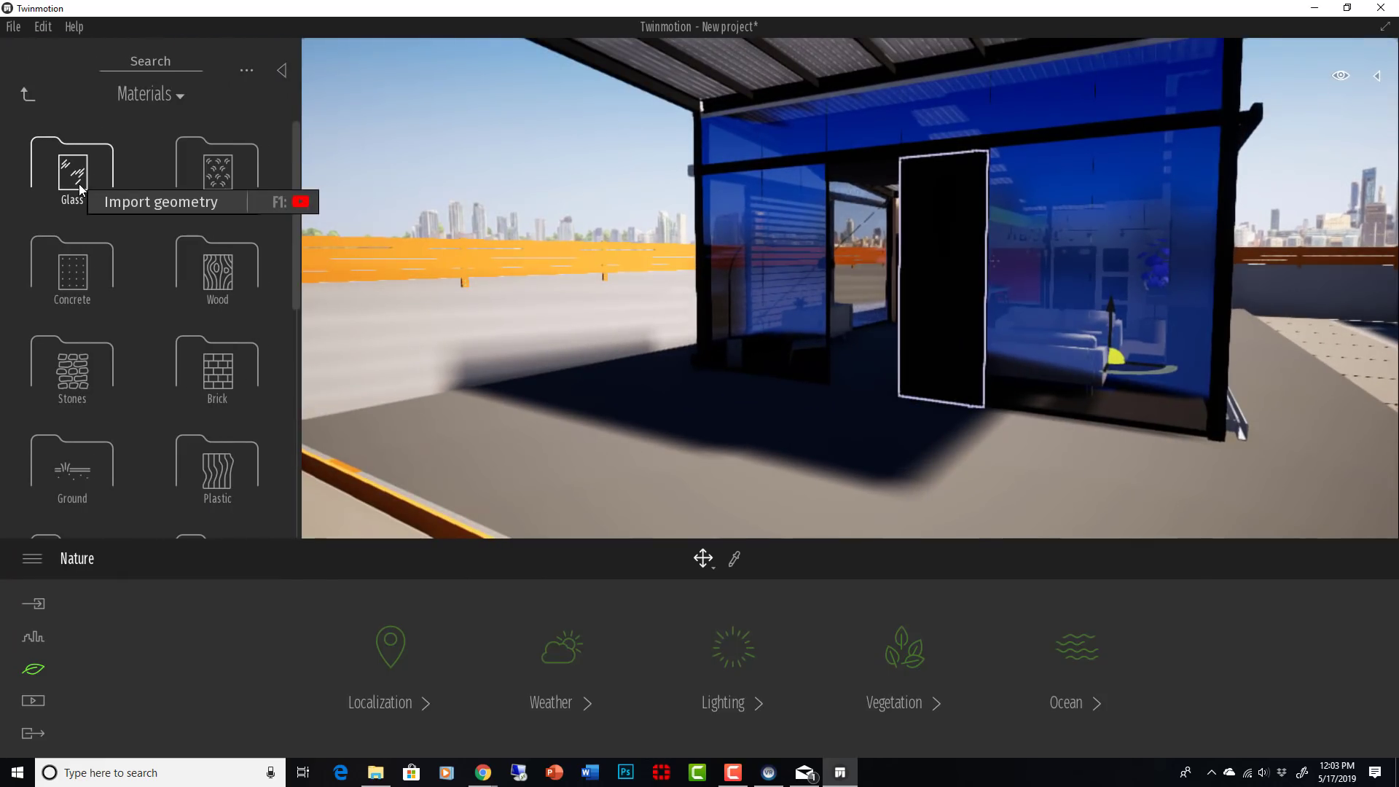
{"action": "left_click", "coordinate": [283, 70]}
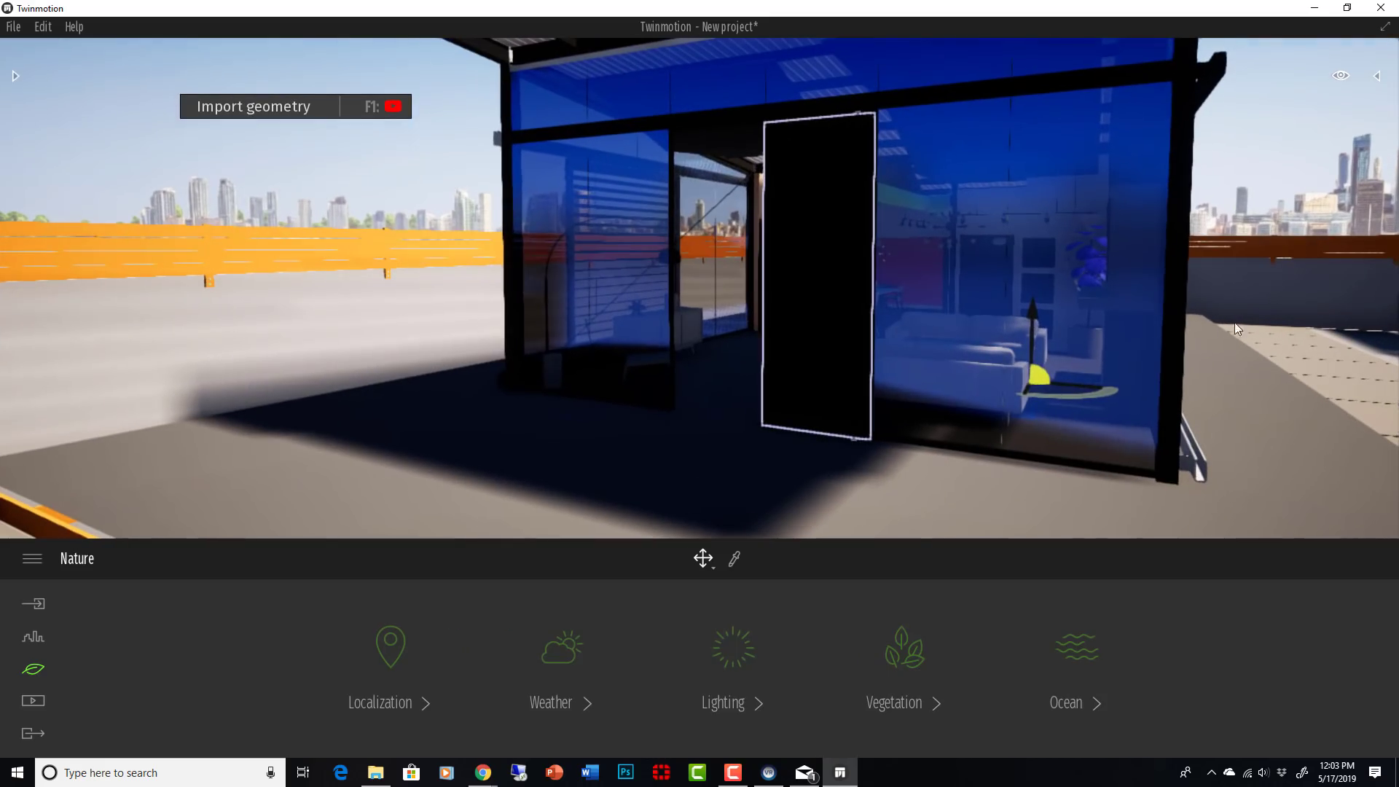
Step: Enter the building and examine the living room's sofas, fireplace and glass walls from several angles
{"action": "key", "text": "w"}
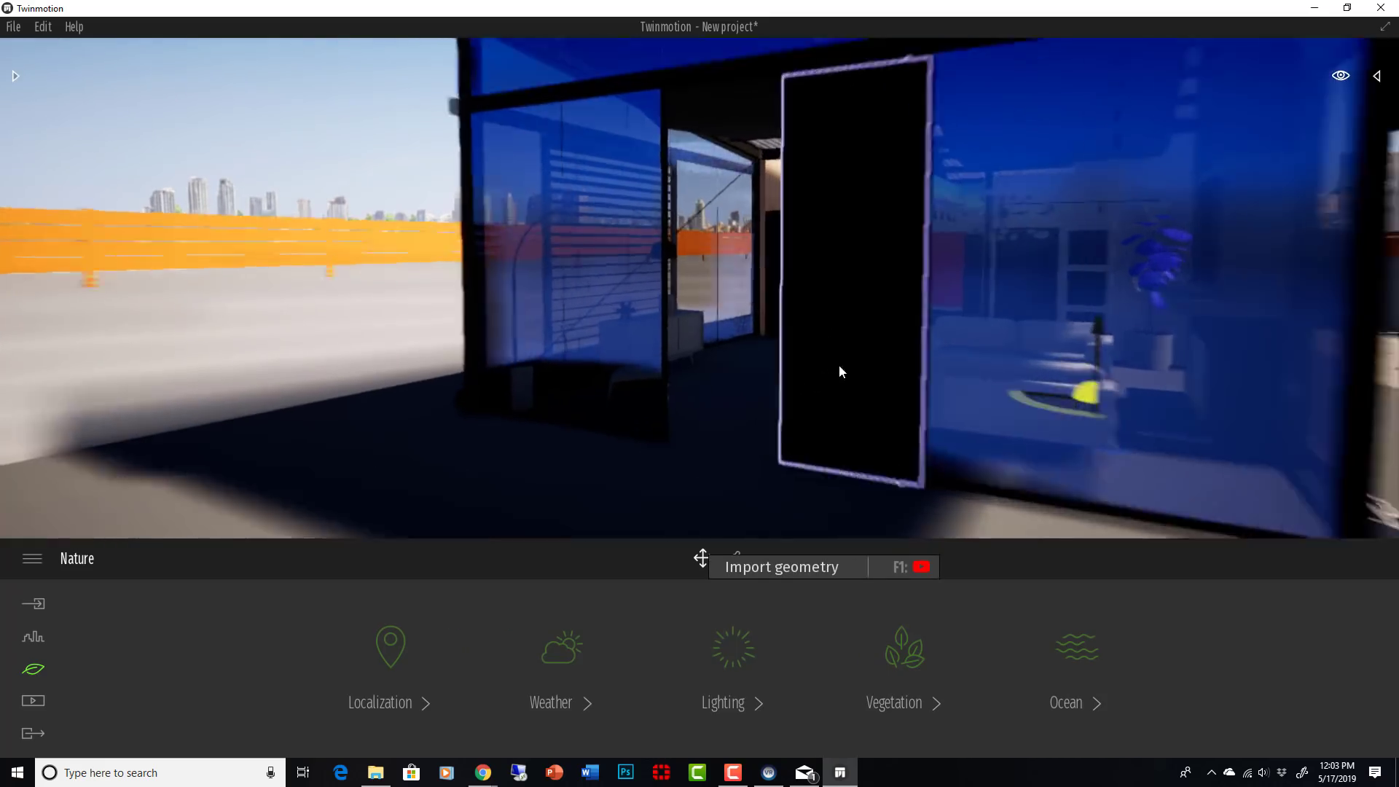
{"action": "right_click_drag", "start_coordinate": [968, 367], "coordinate": [700, 375]}
{"action": "key", "text": "w"}
{"action": "right_click_drag", "start_coordinate": [1065, 353], "coordinate": [1384, 352]}
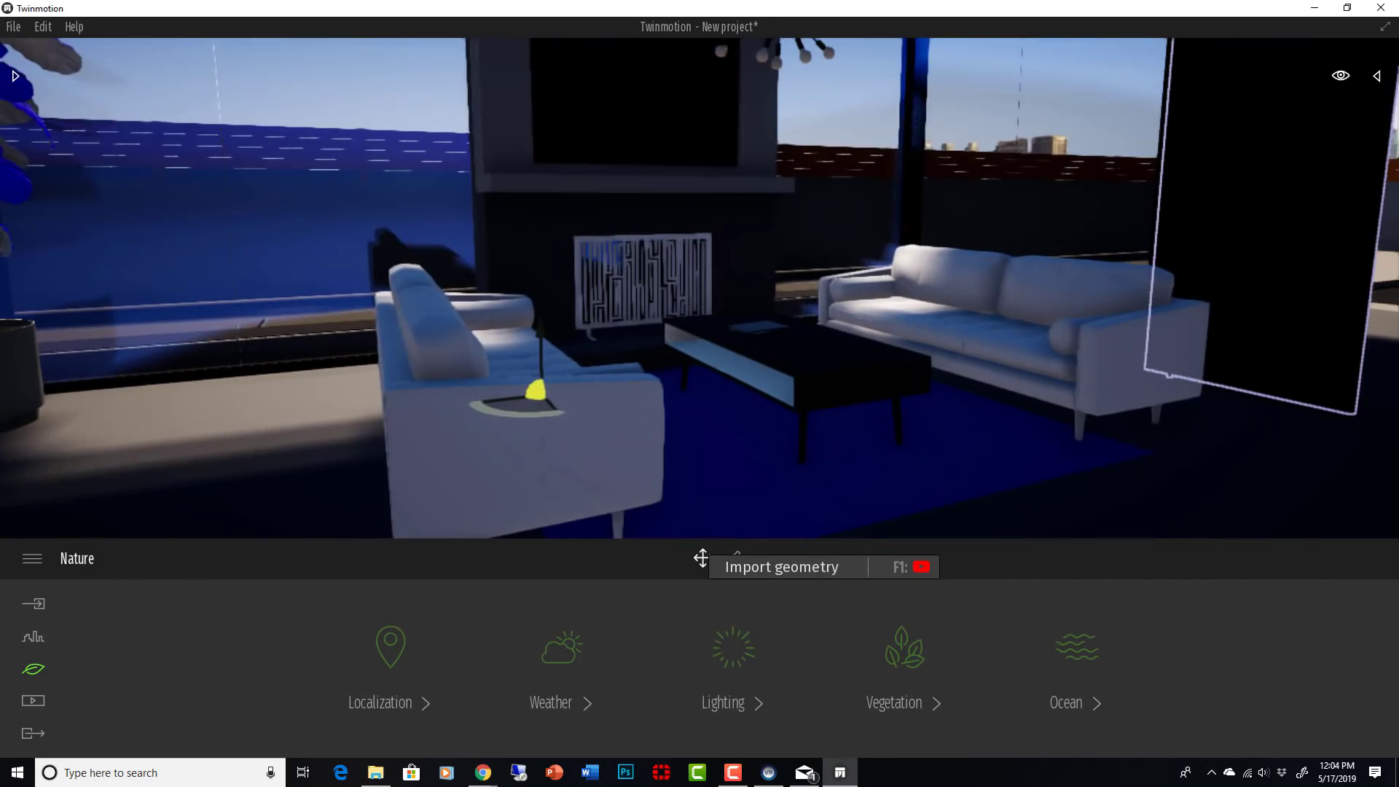
{"action": "key", "text": "a"}
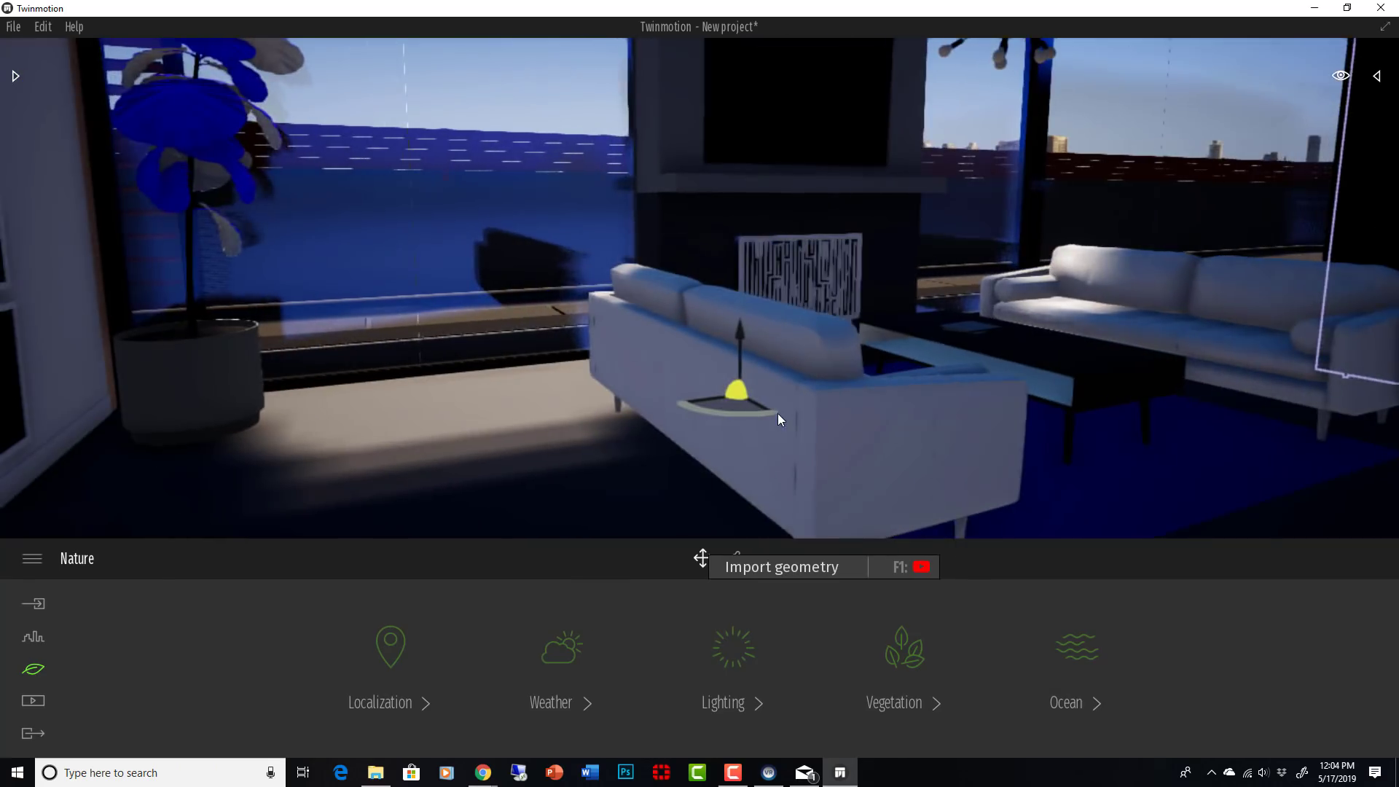
{"action": "right_click_drag", "start_coordinate": [778, 413], "coordinate": [832, 455]}
{"action": "middle_click_drag", "start_coordinate": [779, 413], "coordinate": [746, 453]}
{"action": "right_click_drag", "start_coordinate": [922, 376], "coordinate": [1016, 363]}
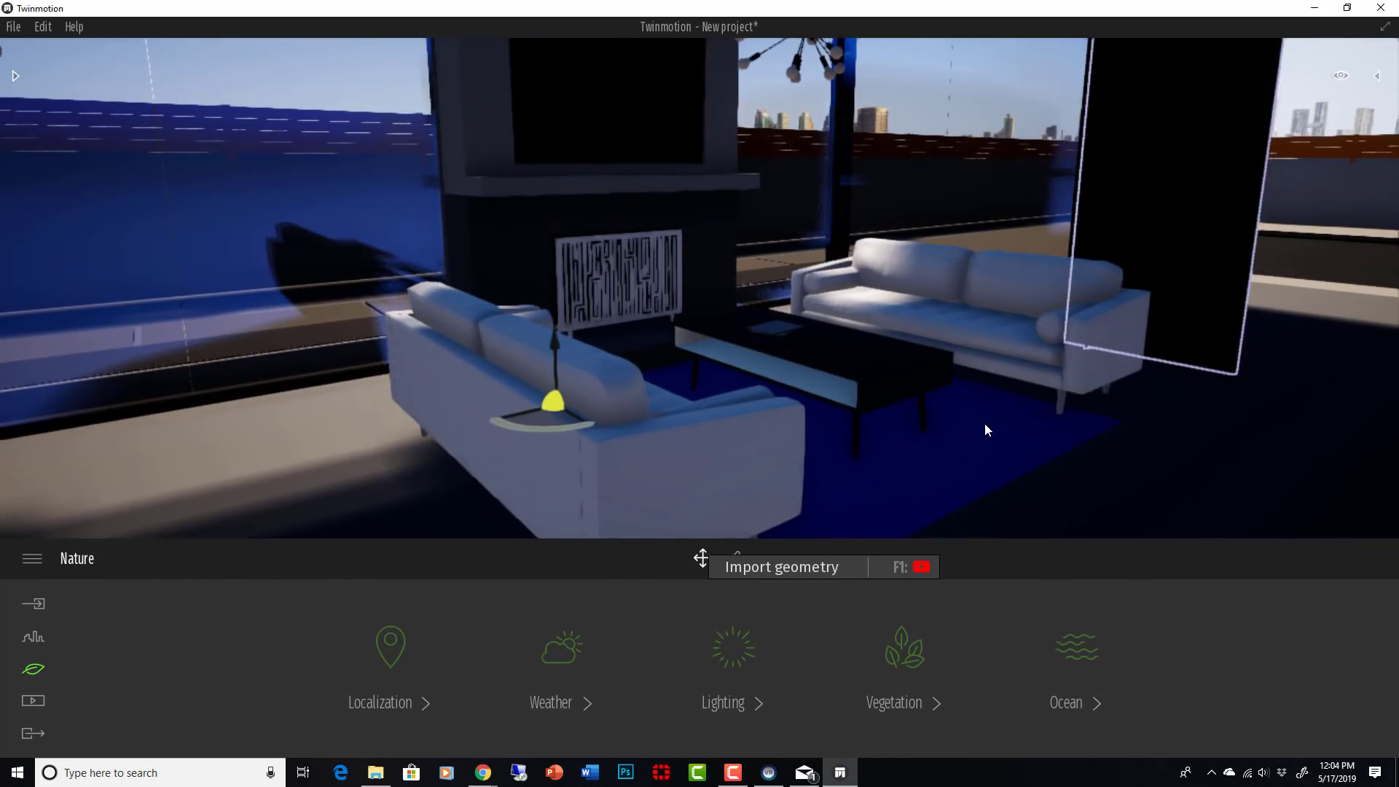
{"action": "right_click_drag", "start_coordinate": [985, 423], "coordinate": [1017, 440]}
{"action": "scroll", "coordinate": [1018, 439], "scroll_direction": "up", "scroll_amount": 5}
{"action": "key", "text": "d"}
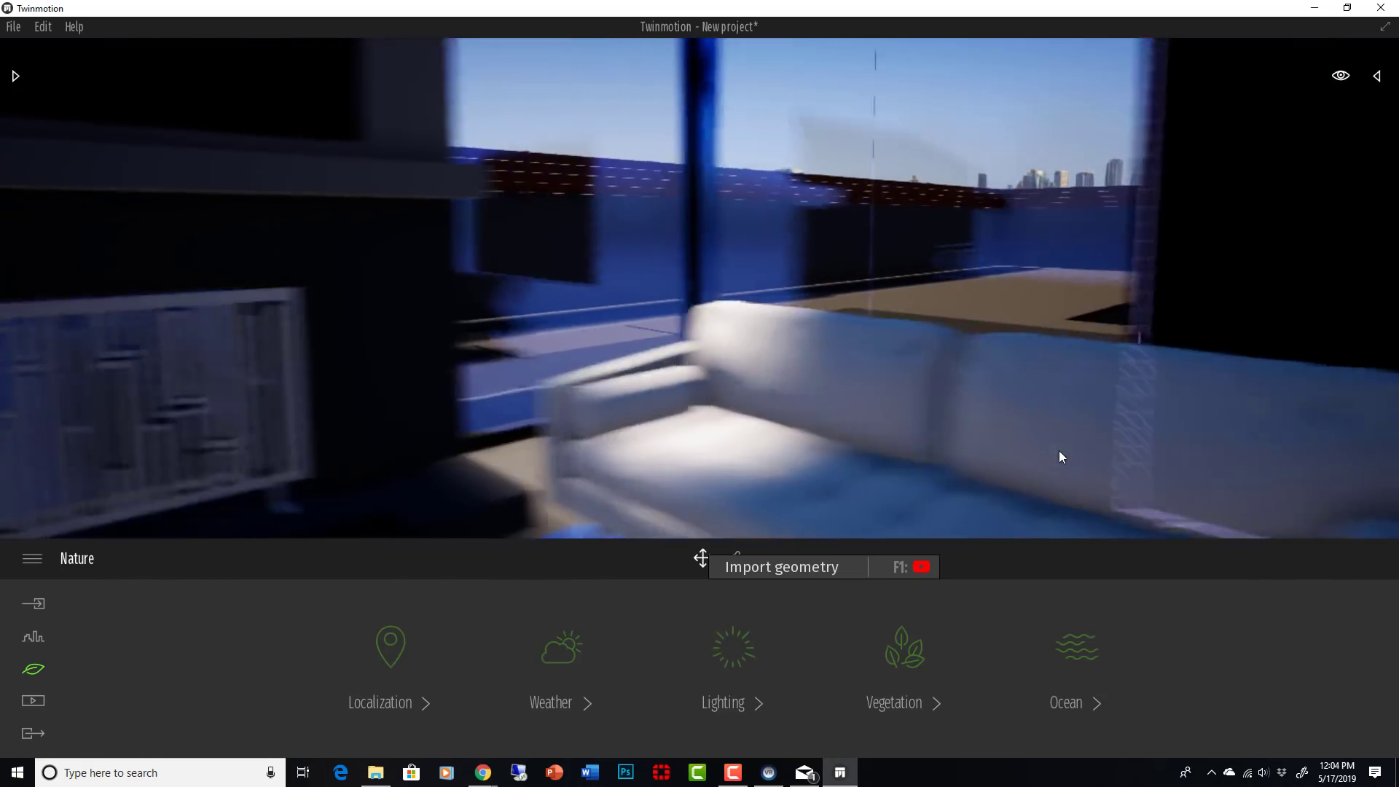
{"action": "key", "text": "a"}
{"action": "right_click_drag", "start_coordinate": [952, 453], "coordinate": [1000, 434]}
{"action": "key", "text": "s"}
{"action": "key", "text": "w"}
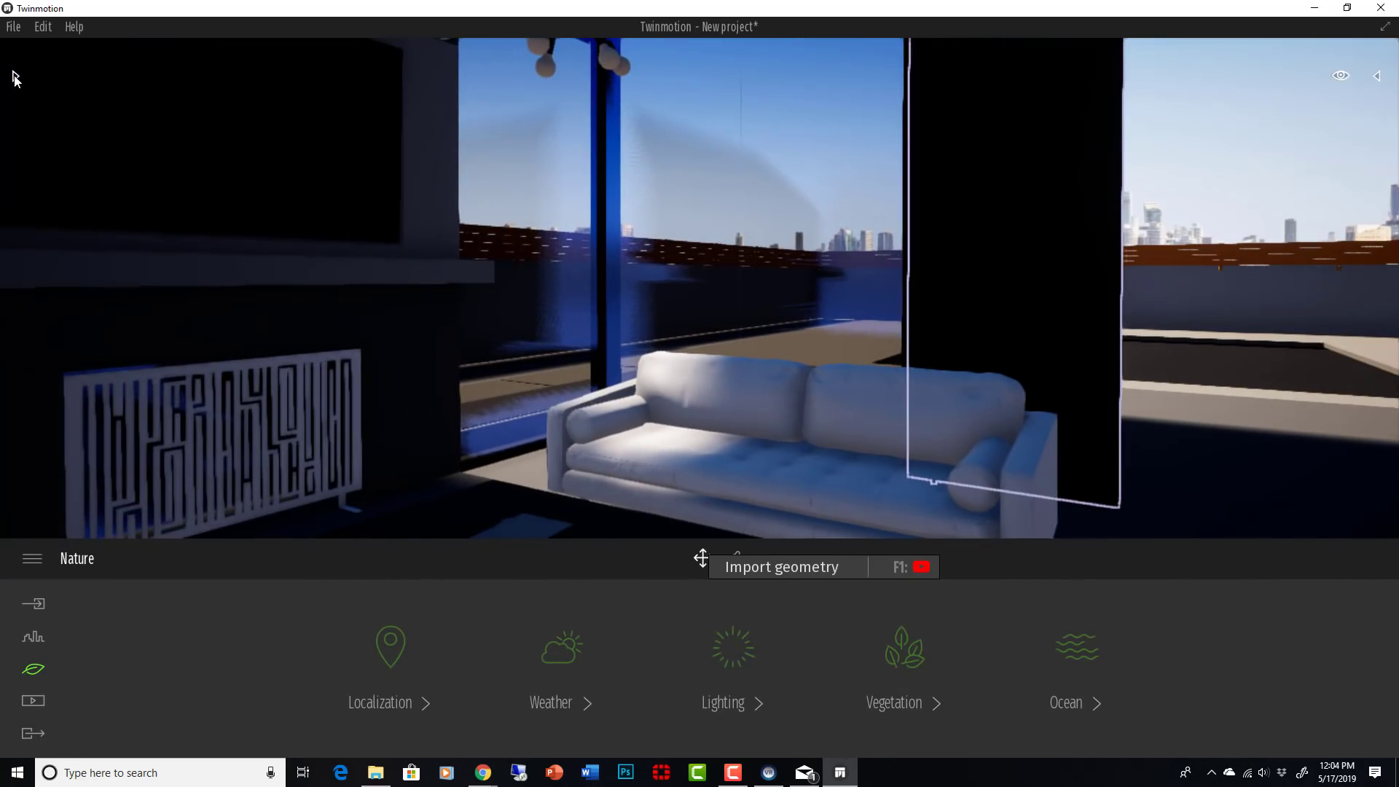
Step: Apply the Clear glass material to the blue window glass and to the black door panel
{"action": "left_click", "coordinate": [15, 76]}
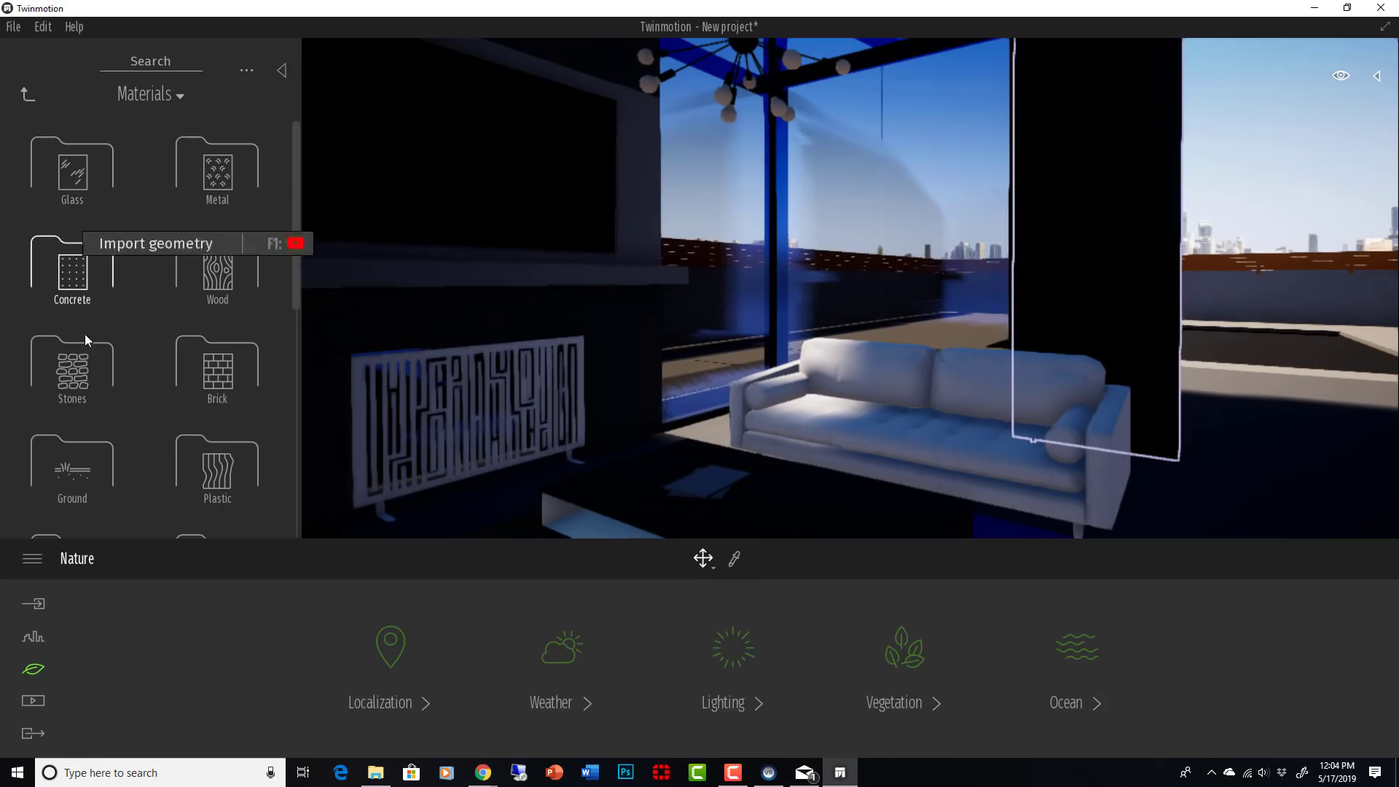
{"action": "left_click_drag", "start_coordinate": [297, 161], "coordinate": [290, 128]}
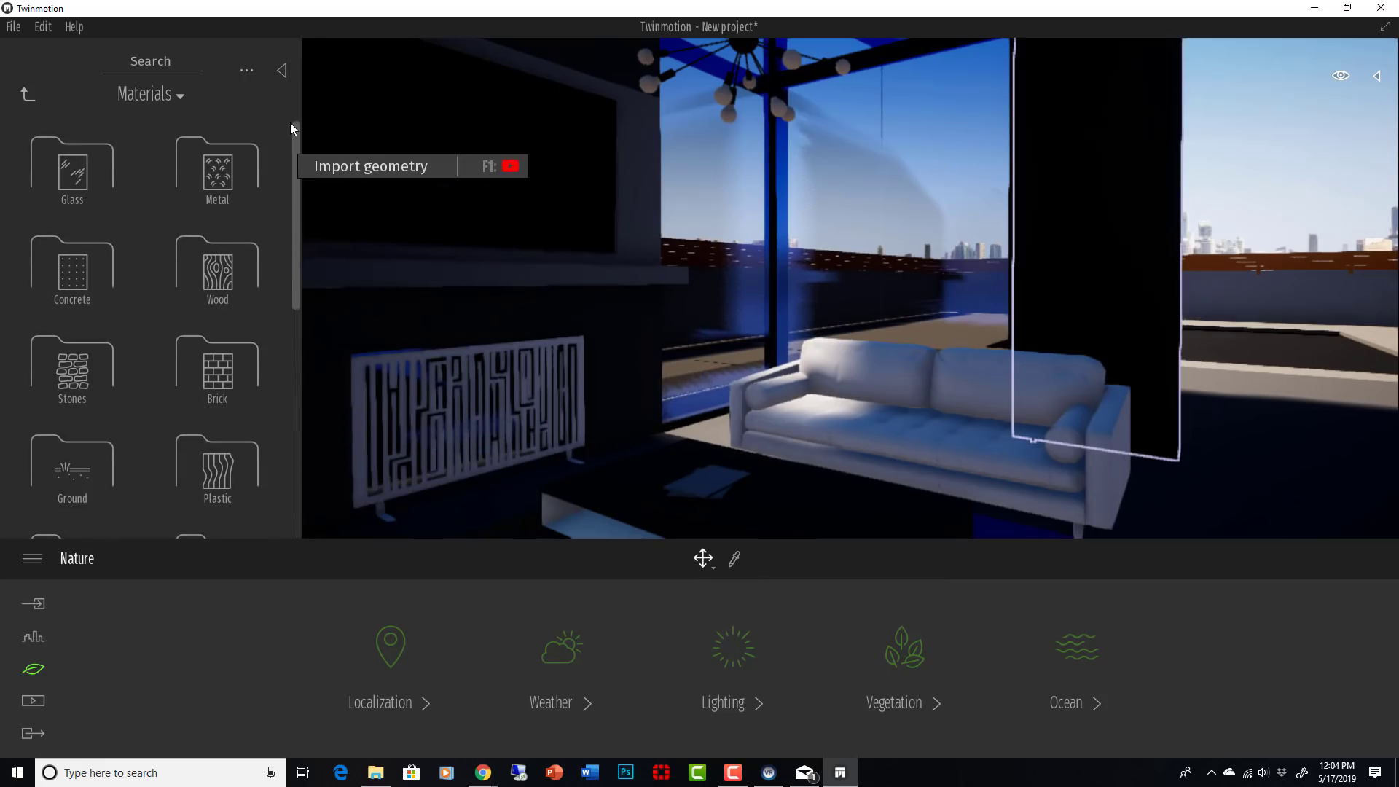
{"action": "left_click", "coordinate": [73, 175]}
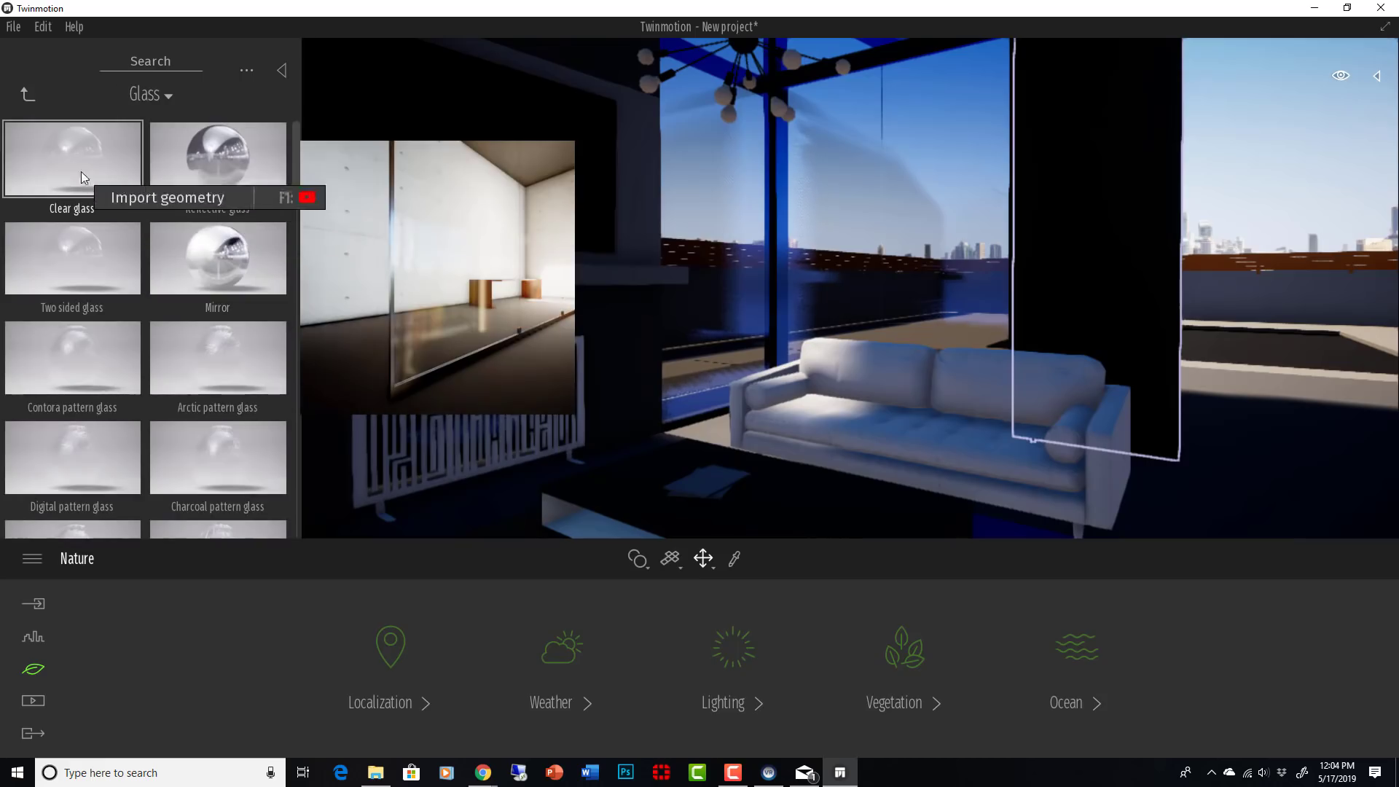
{"action": "left_click_drag", "start_coordinate": [80, 155], "coordinate": [917, 307]}
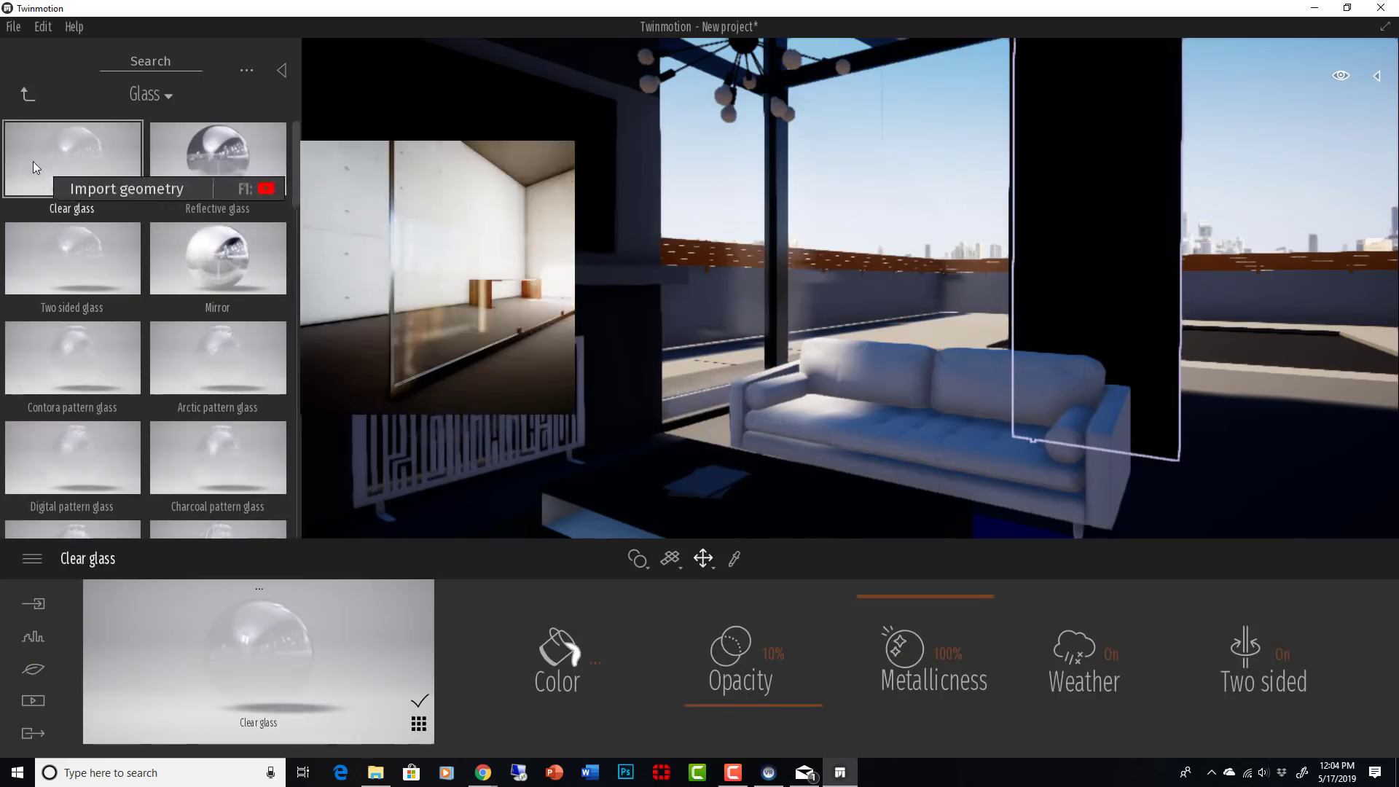
{"action": "left_click_drag", "start_coordinate": [32, 162], "coordinate": [1160, 331]}
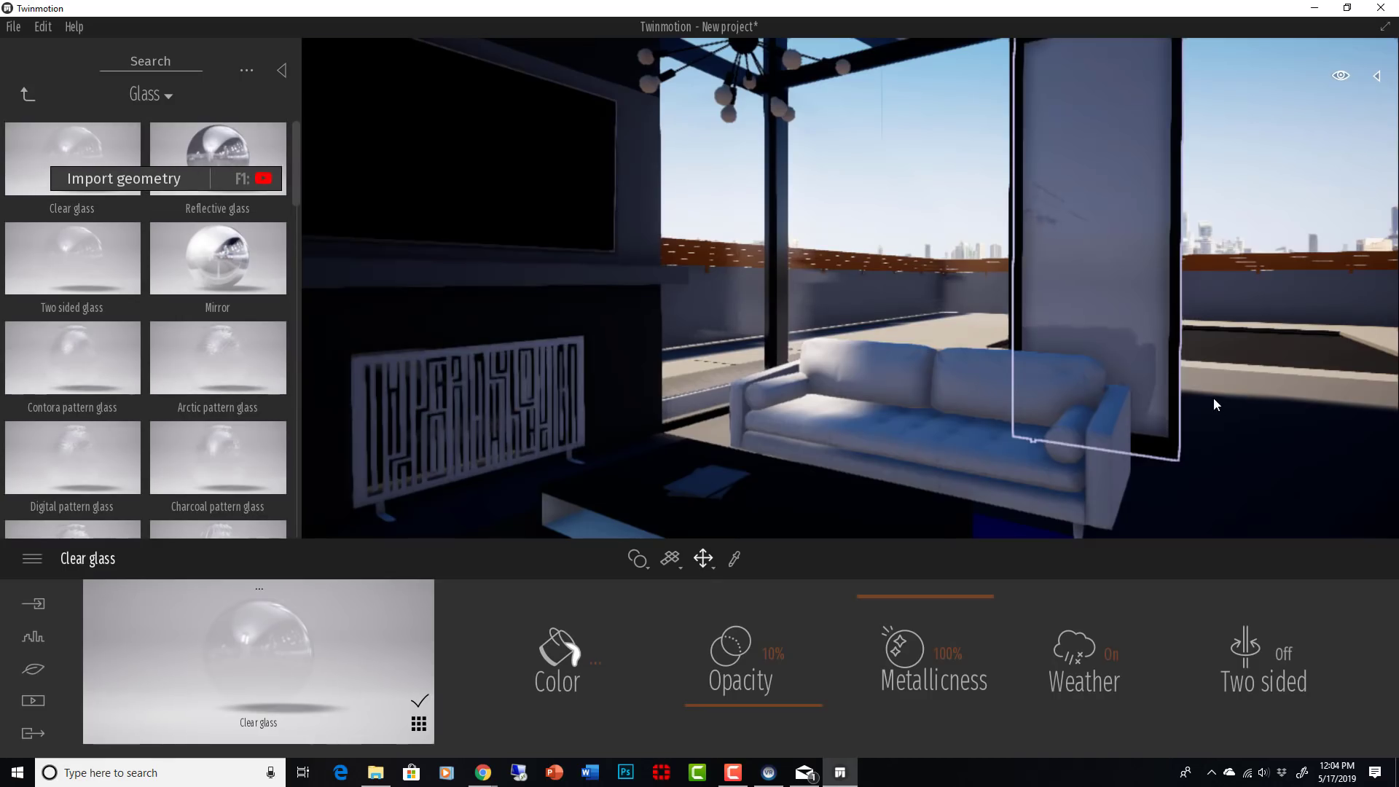
Step: Examine the interior from the kitchen window past the red wall and back to the white sofa
{"action": "left_click_drag", "start_coordinate": [1213, 396], "coordinate": [1093, 394]}
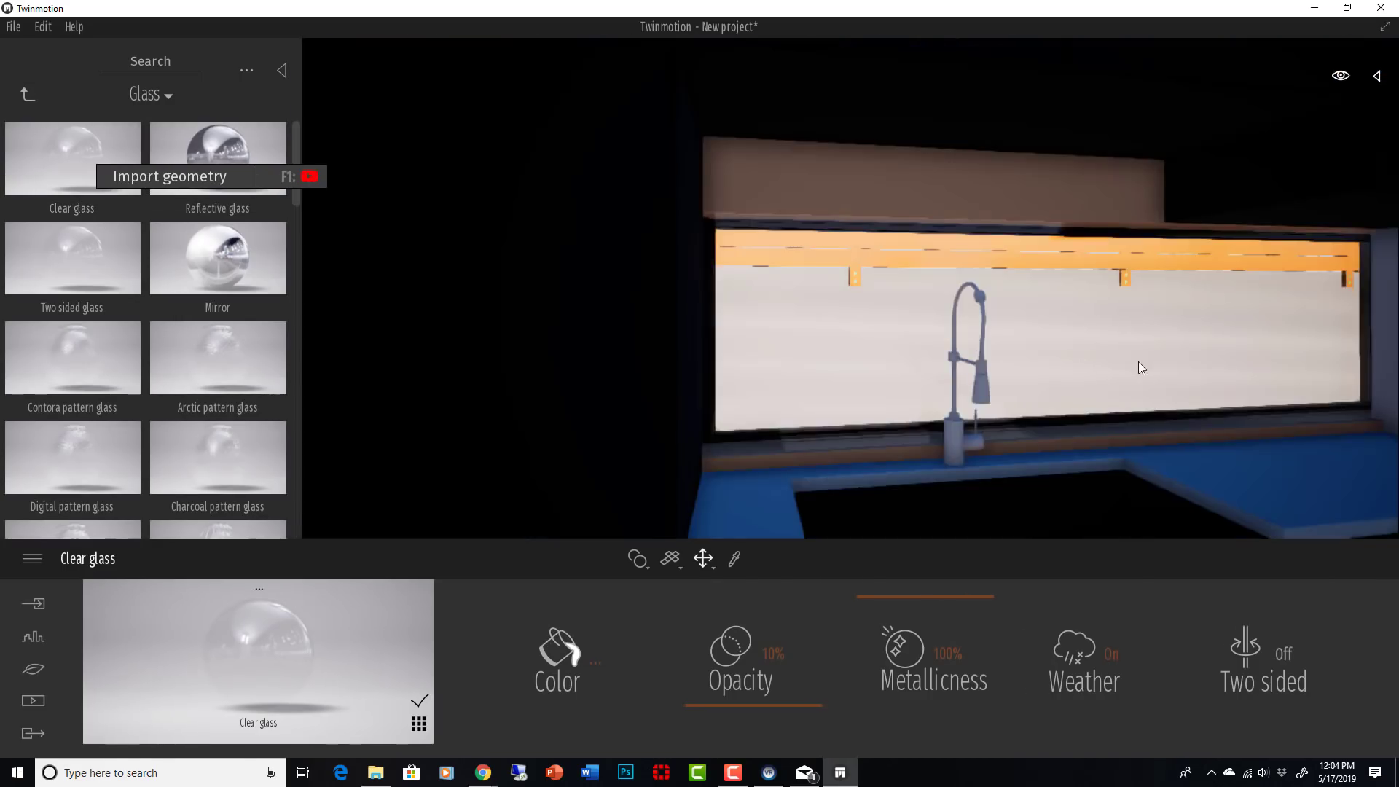
{"action": "left_click_drag", "start_coordinate": [1141, 366], "coordinate": [1035, 365]}
{"action": "right_click_drag", "start_coordinate": [909, 375], "coordinate": [1035, 376]}
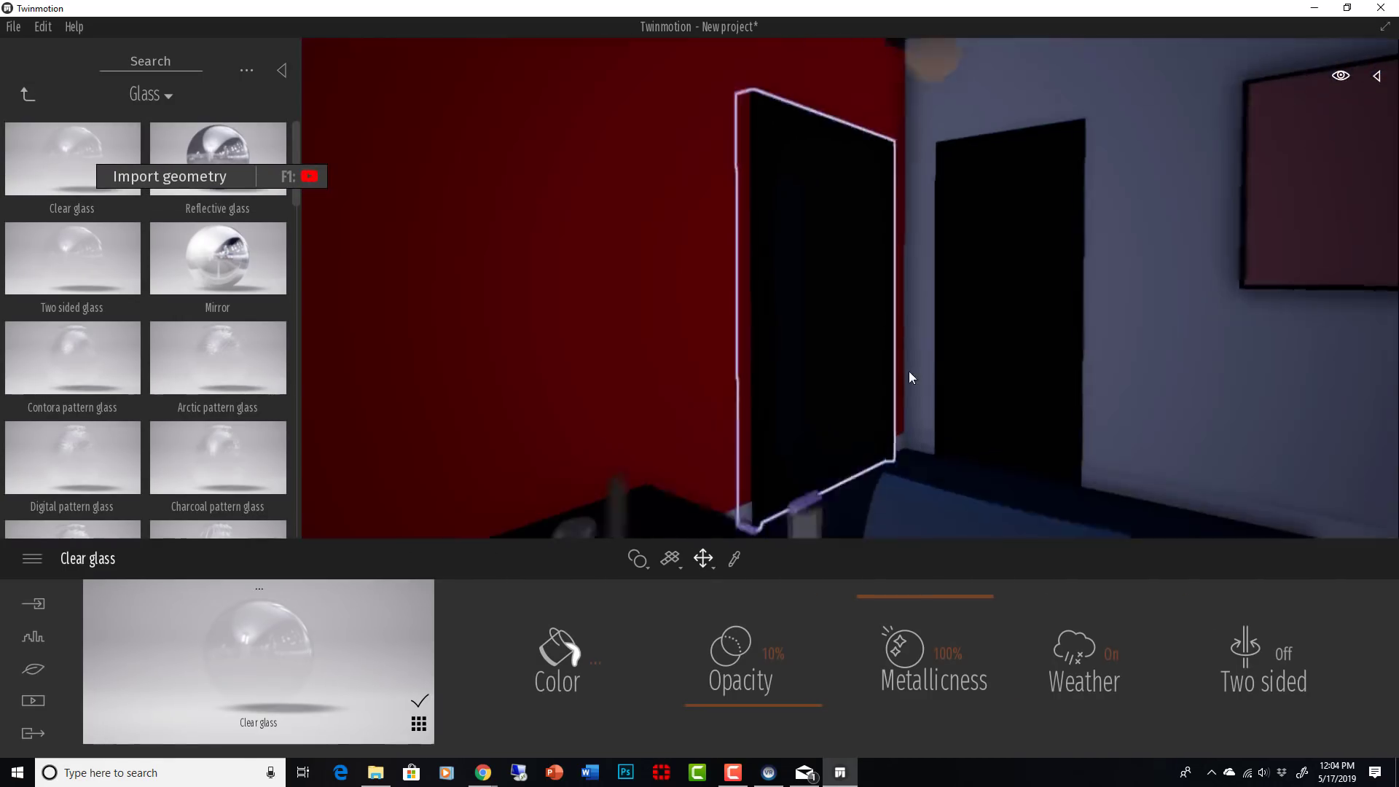
{"action": "scroll", "coordinate": [909, 375], "scroll_direction": "up", "scroll_amount": 3}
{"action": "right_click_drag", "start_coordinate": [1189, 421], "coordinate": [1334, 419]}
{"action": "scroll", "coordinate": [1299, 367], "scroll_direction": "up", "scroll_amount": 5}
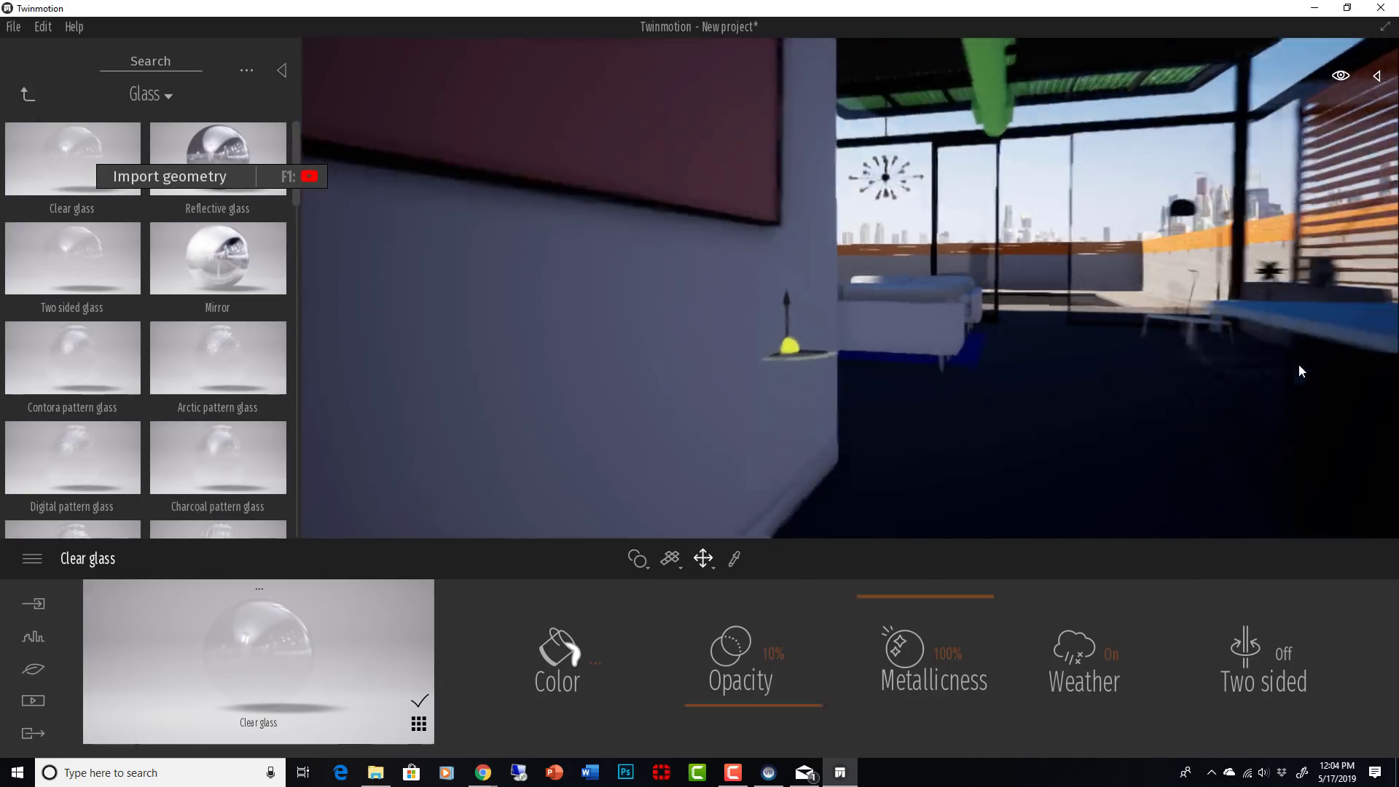
{"action": "right_click_drag", "start_coordinate": [1311, 349], "coordinate": [1129, 349]}
{"action": "right_click_drag", "start_coordinate": [962, 335], "coordinate": [877, 351]}
{"action": "scroll", "coordinate": [1071, 322], "scroll_direction": "down", "scroll_amount": 4}
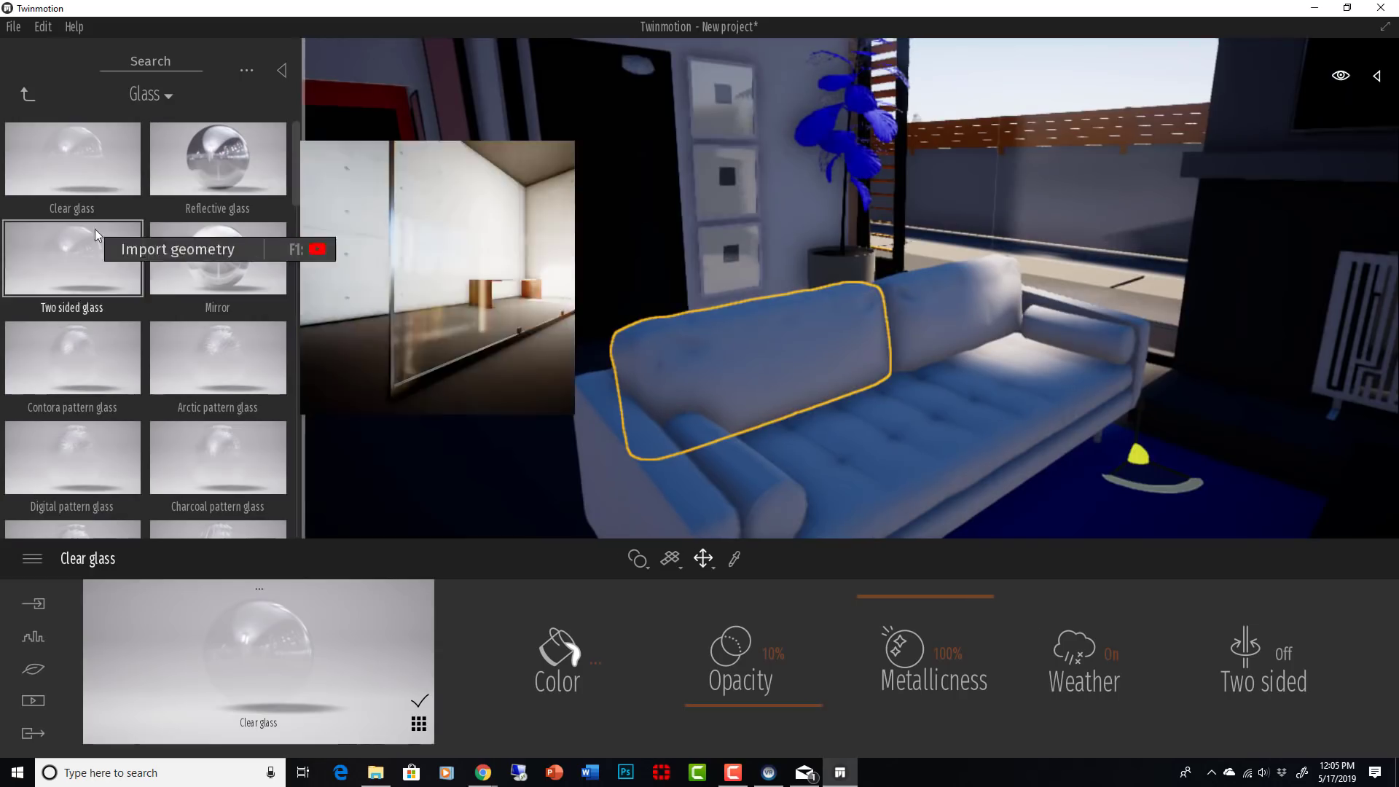
Step: Apply the Nubuck 01 leather material to the living room sofas and check them from farther back
{"action": "left_click", "coordinate": [27, 94]}
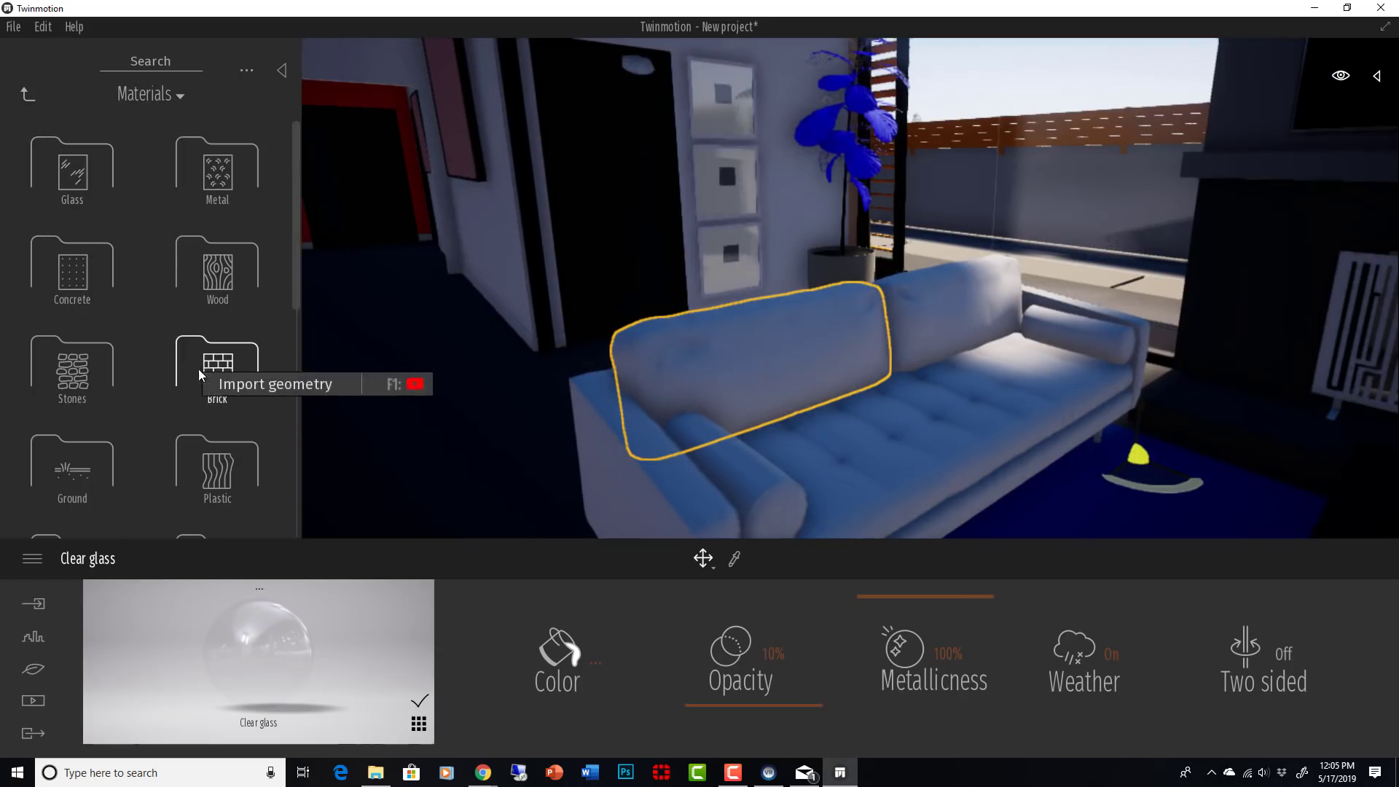
{"action": "scroll", "coordinate": [264, 207], "scroll_direction": "down", "scroll_amount": 5}
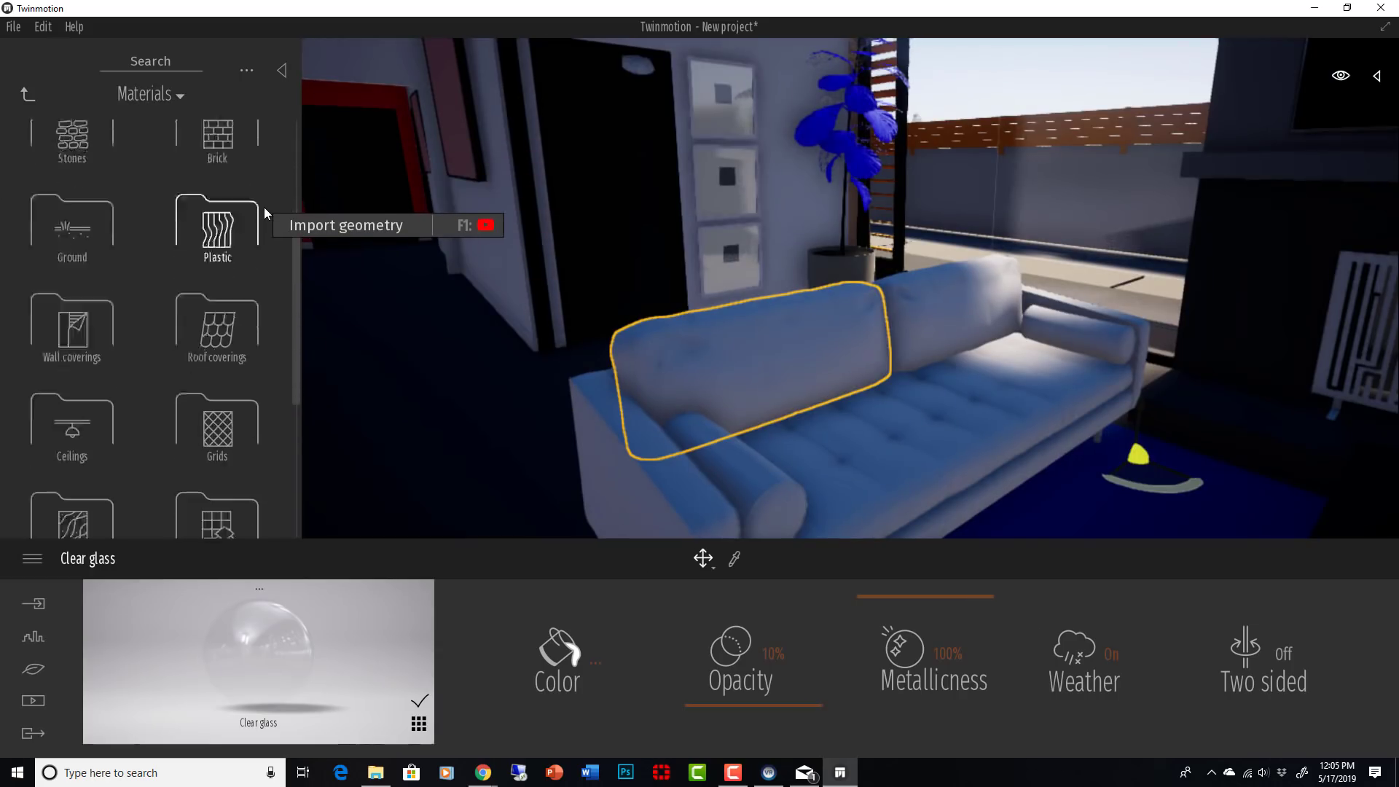
{"action": "scroll", "coordinate": [263, 207], "scroll_direction": "down", "scroll_amount": 3}
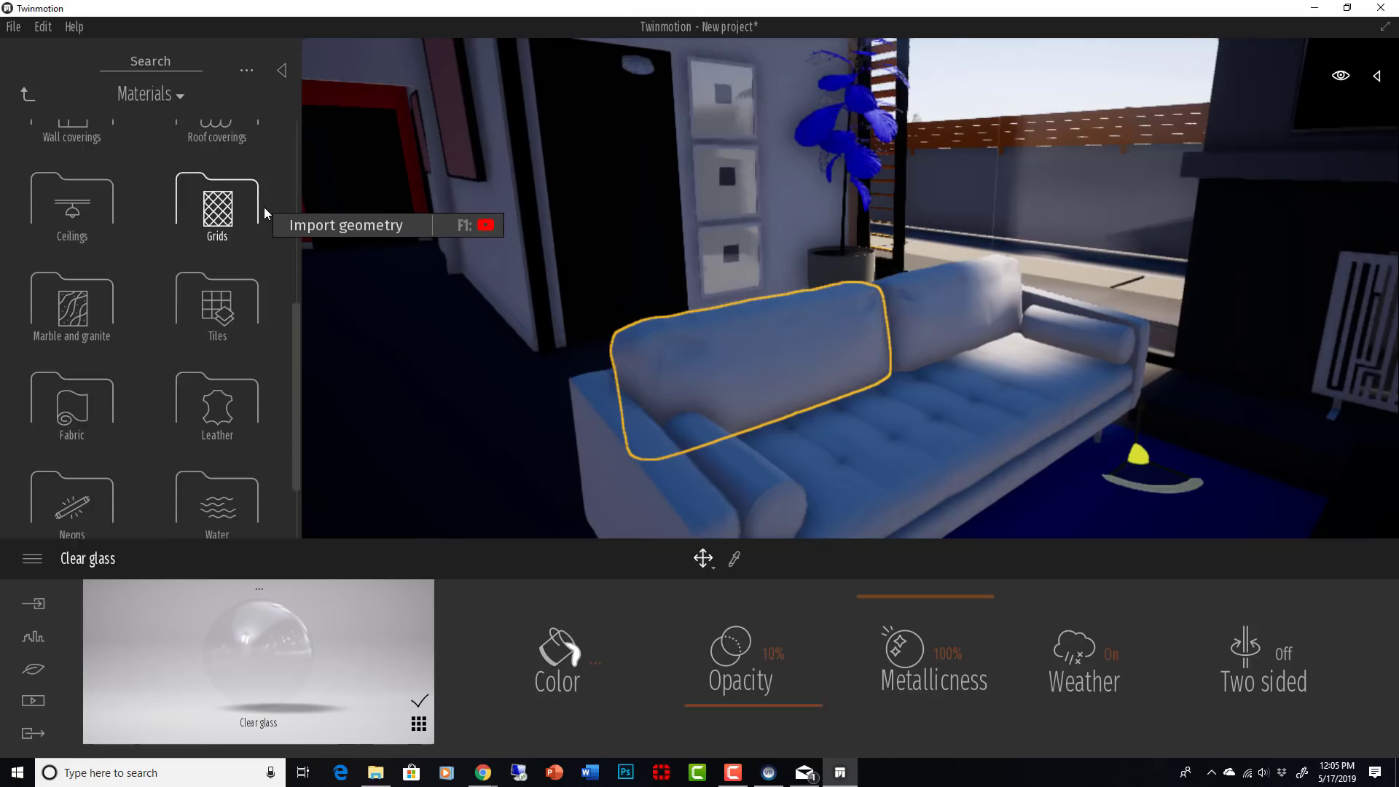
{"action": "left_click", "coordinate": [233, 372]}
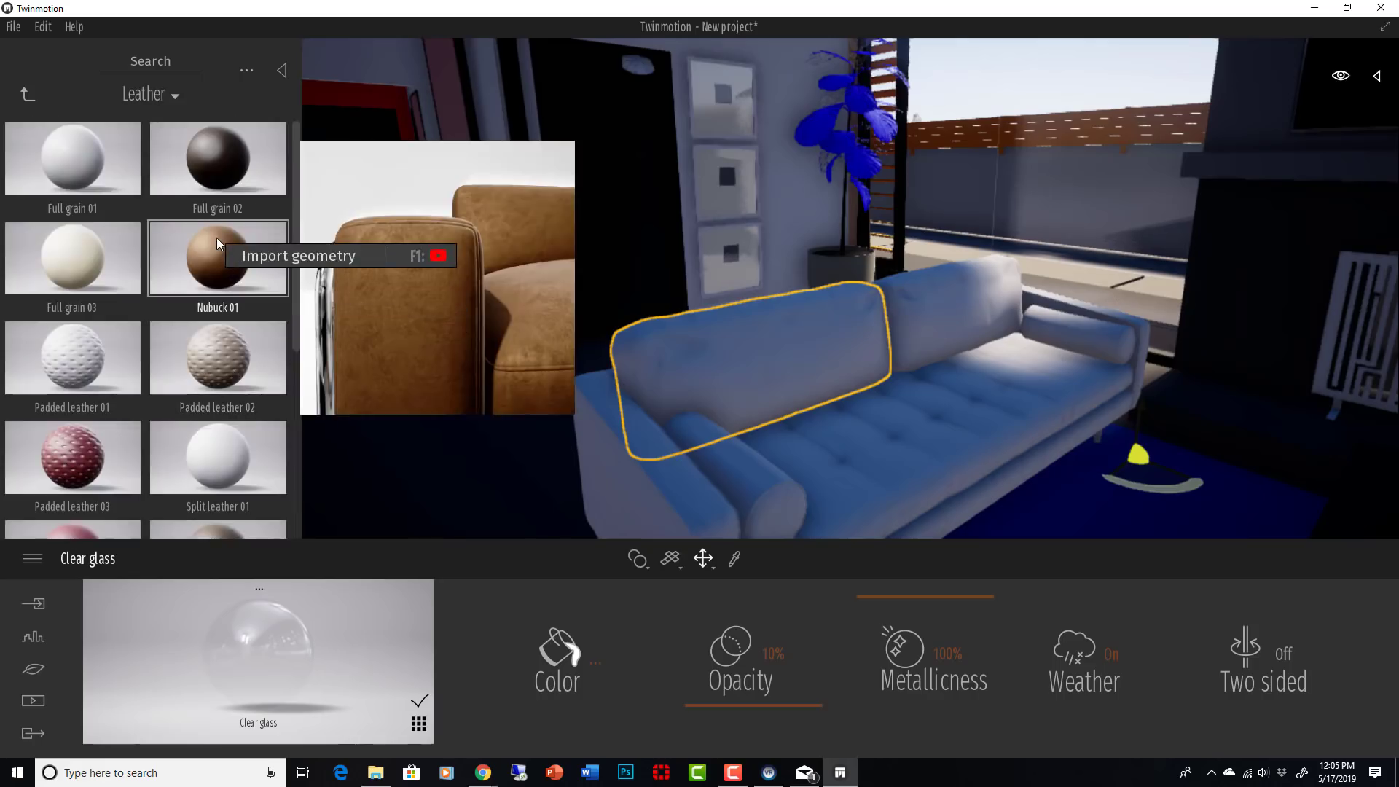
{"action": "left_click_drag", "start_coordinate": [217, 237], "coordinate": [807, 476]}
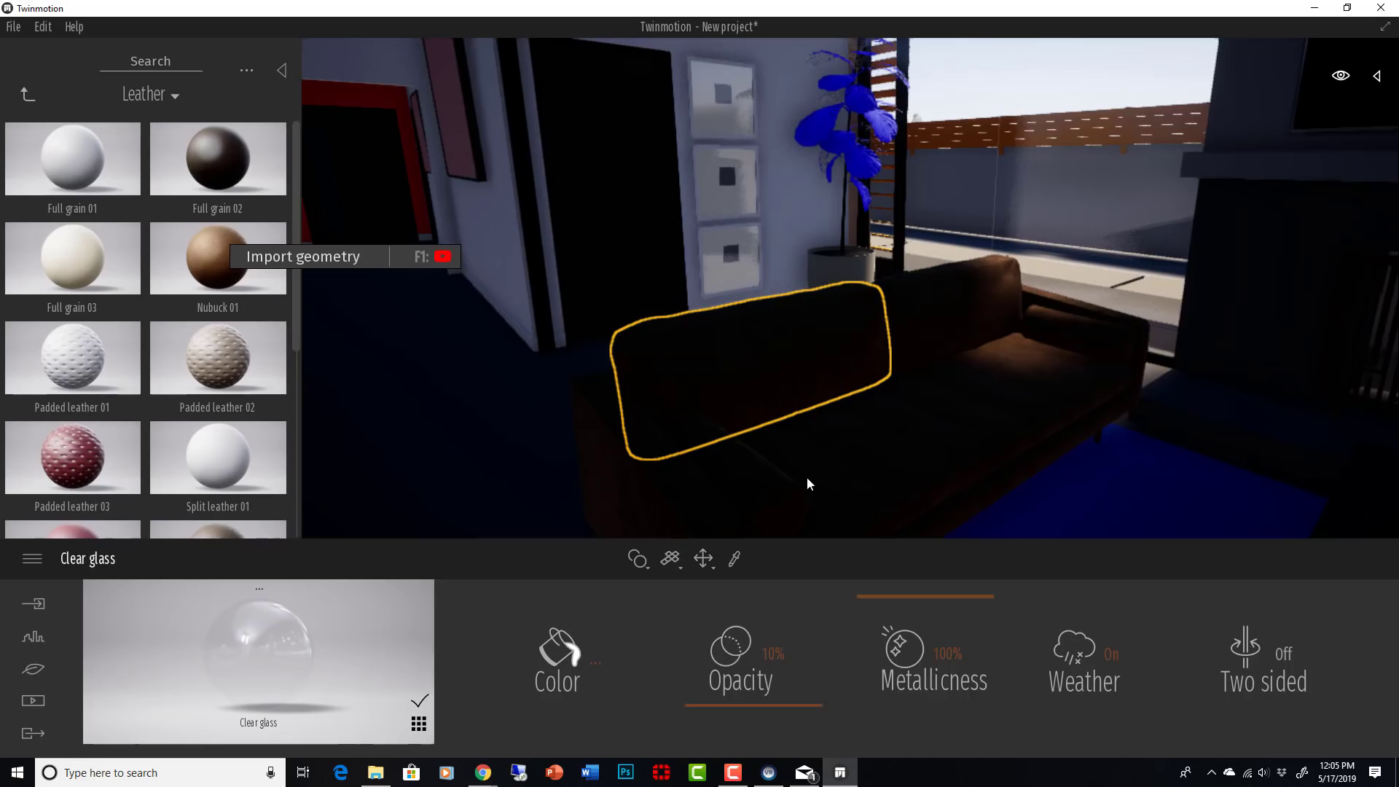
{"action": "right_click_drag", "start_coordinate": [895, 413], "coordinate": [1145, 408]}
{"action": "scroll", "coordinate": [894, 413], "scroll_direction": "down", "scroll_amount": 3}
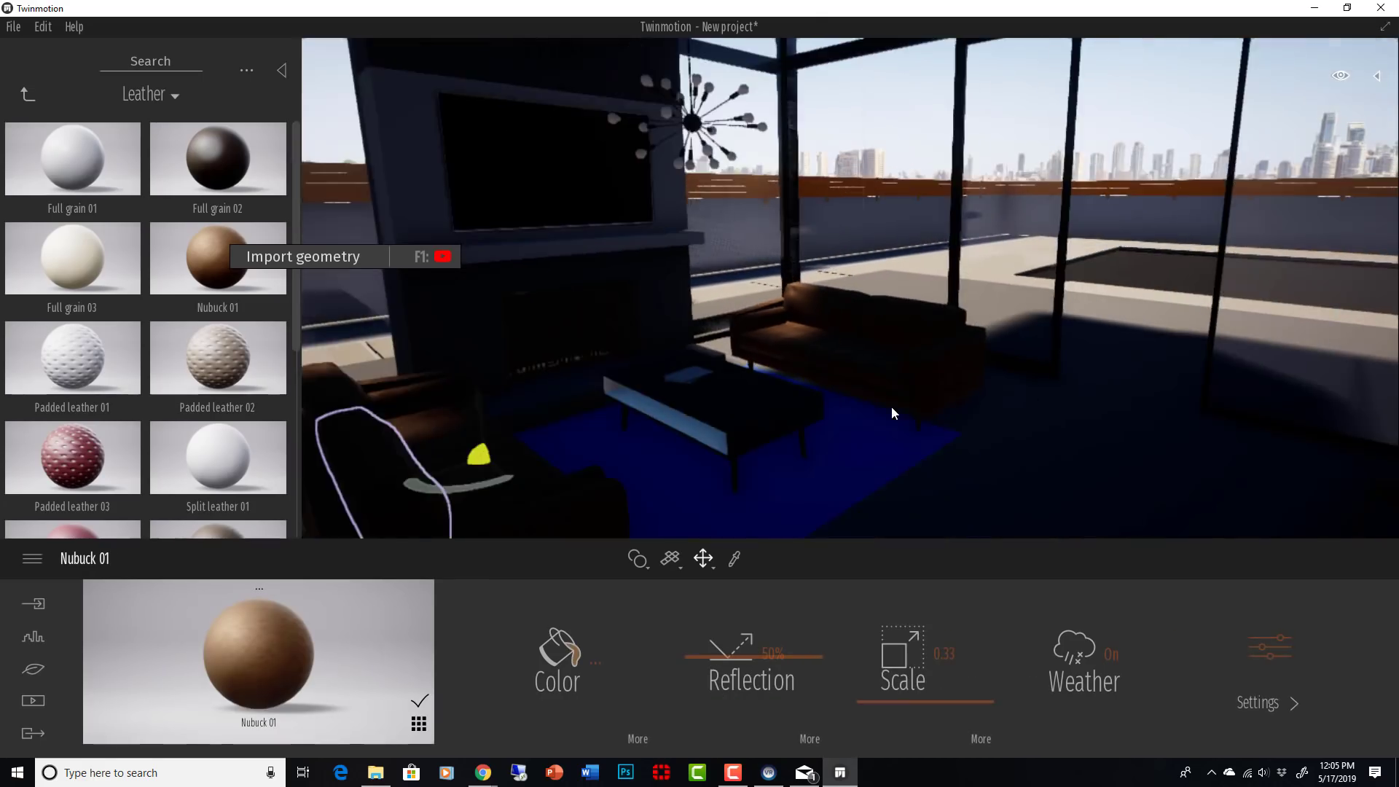
Step: Apply the Long pile carpet 05 fabric material to the blue rug under the living room's coffee table
{"action": "right_click_drag", "start_coordinate": [894, 413], "coordinate": [816, 342]}
{"action": "middle_click_drag", "start_coordinate": [857, 409], "coordinate": [854, 288]}
{"action": "mouse_move", "coordinate": [229, 332]}
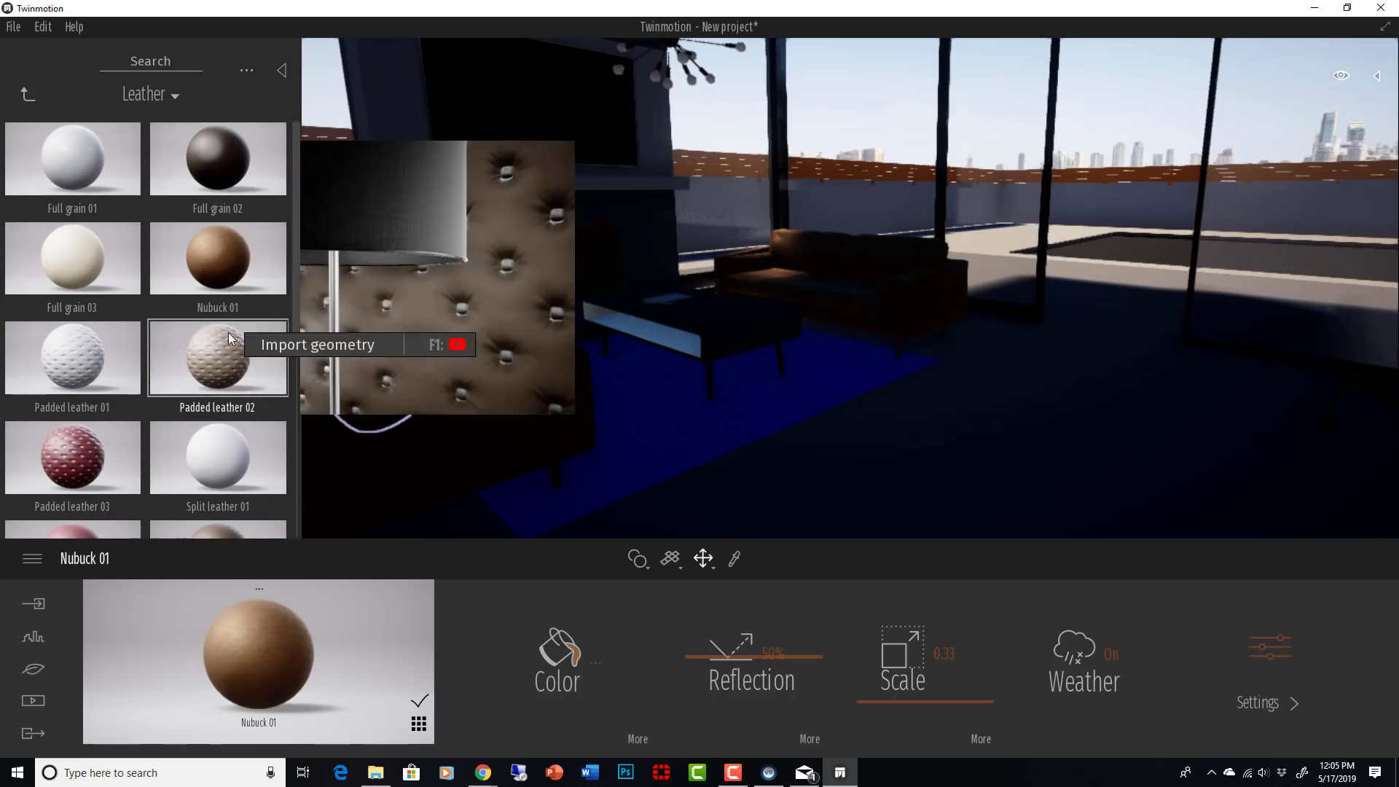
{"action": "mouse_move", "coordinate": [820, 379]}
{"action": "right_mouse_down"}
{"action": "mouse_move", "coordinate": [762, 409]}
{"action": "mouse_move", "coordinate": [821, 373]}
{"action": "right_mouse_up"}
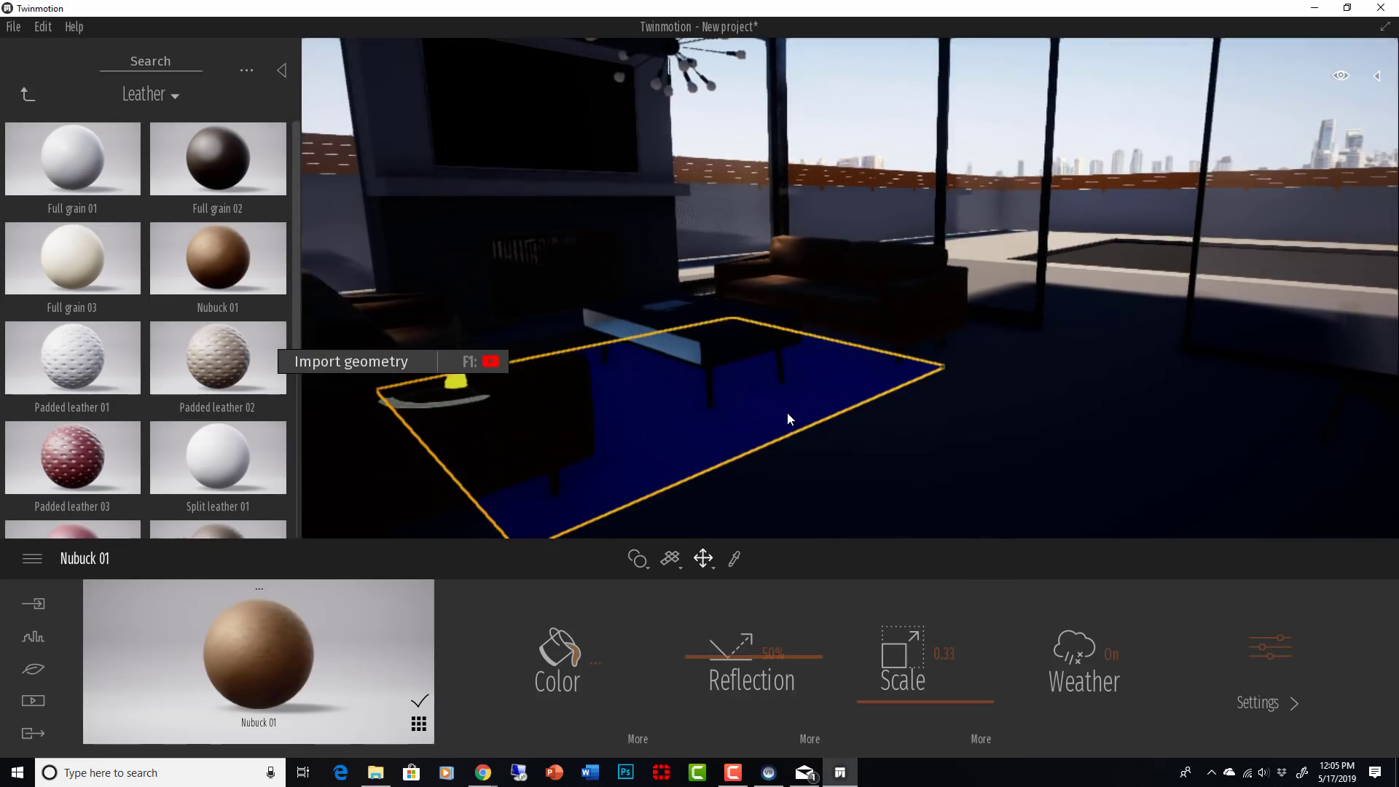
{"action": "left_click", "coordinate": [25, 94]}
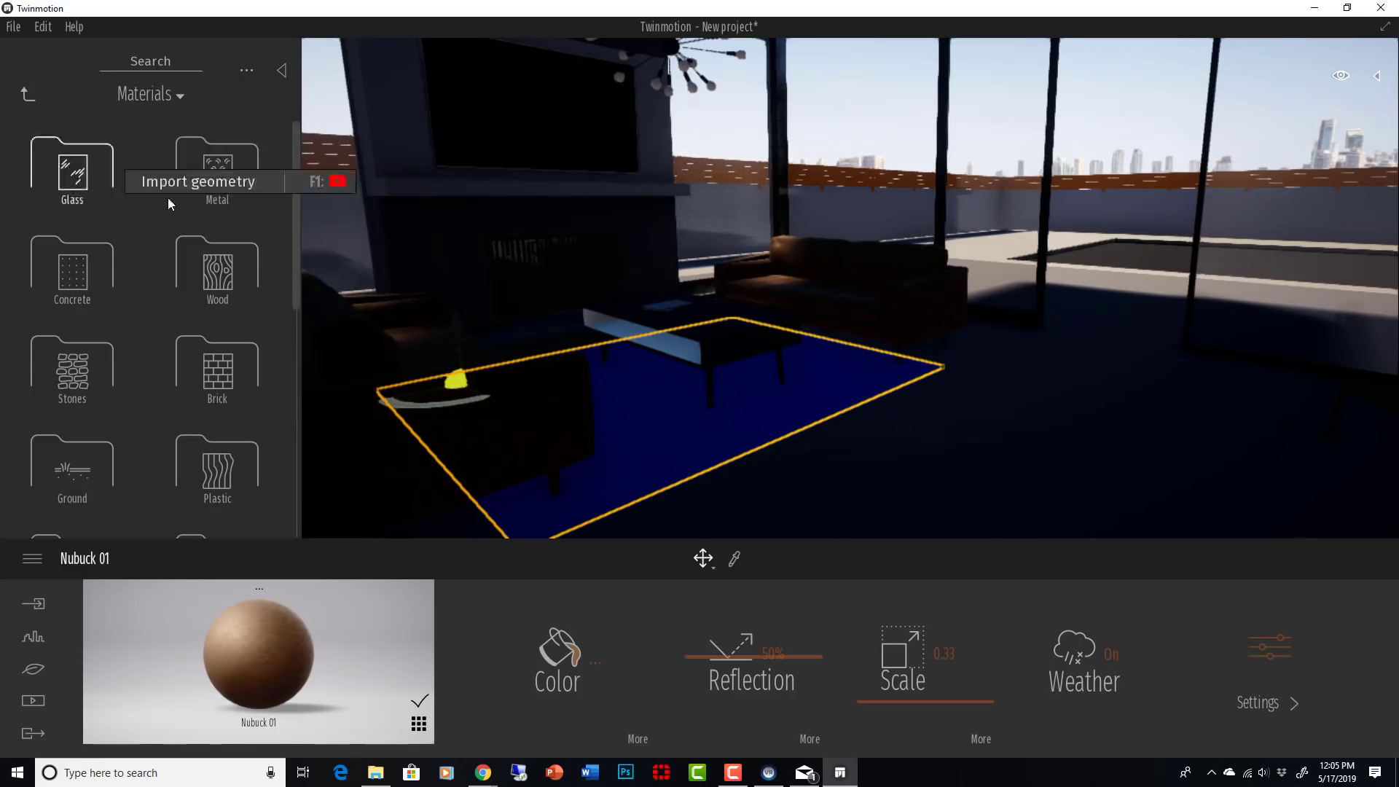
{"action": "scroll", "coordinate": [215, 255], "scroll_direction": "down", "scroll_amount": 2}
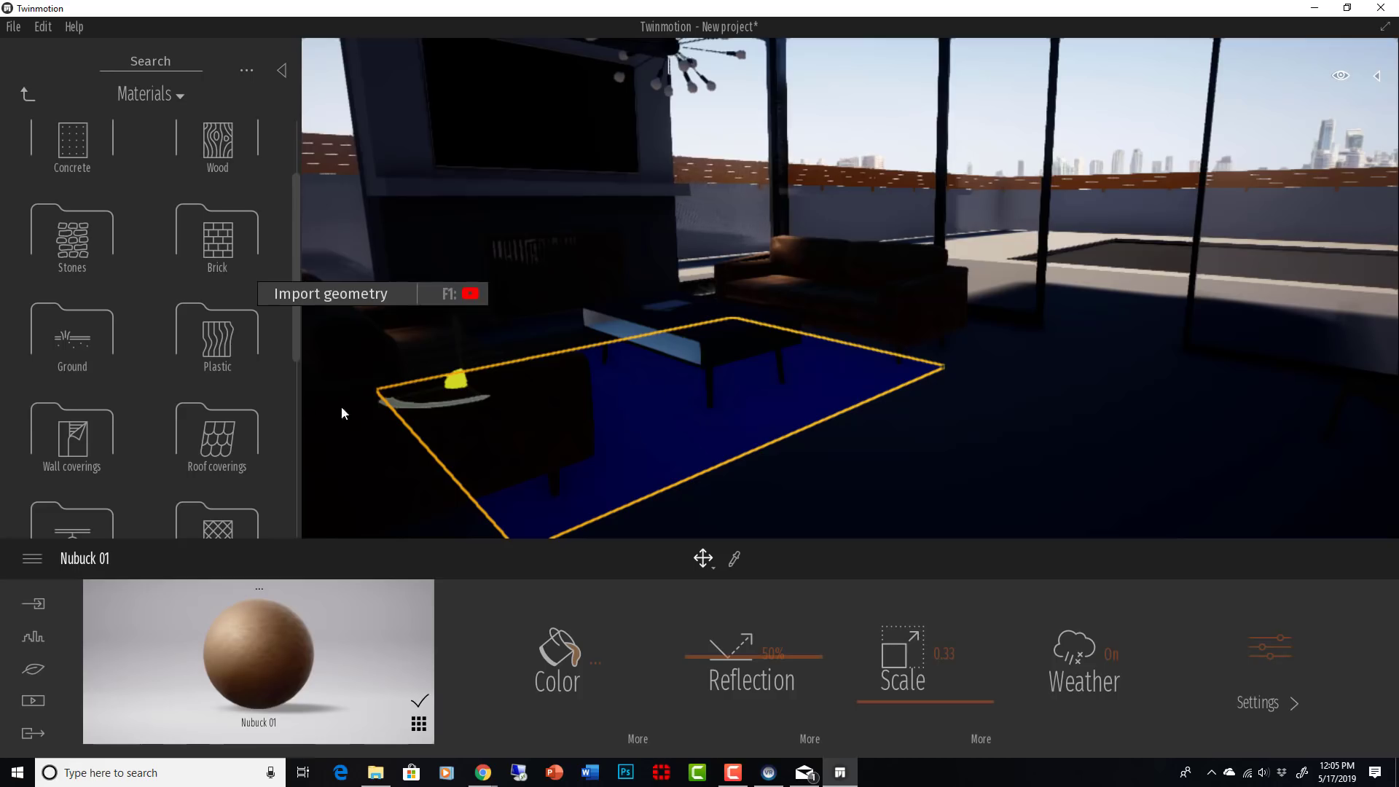
{"action": "scroll", "coordinate": [196, 375], "scroll_direction": "down", "scroll_amount": 3}
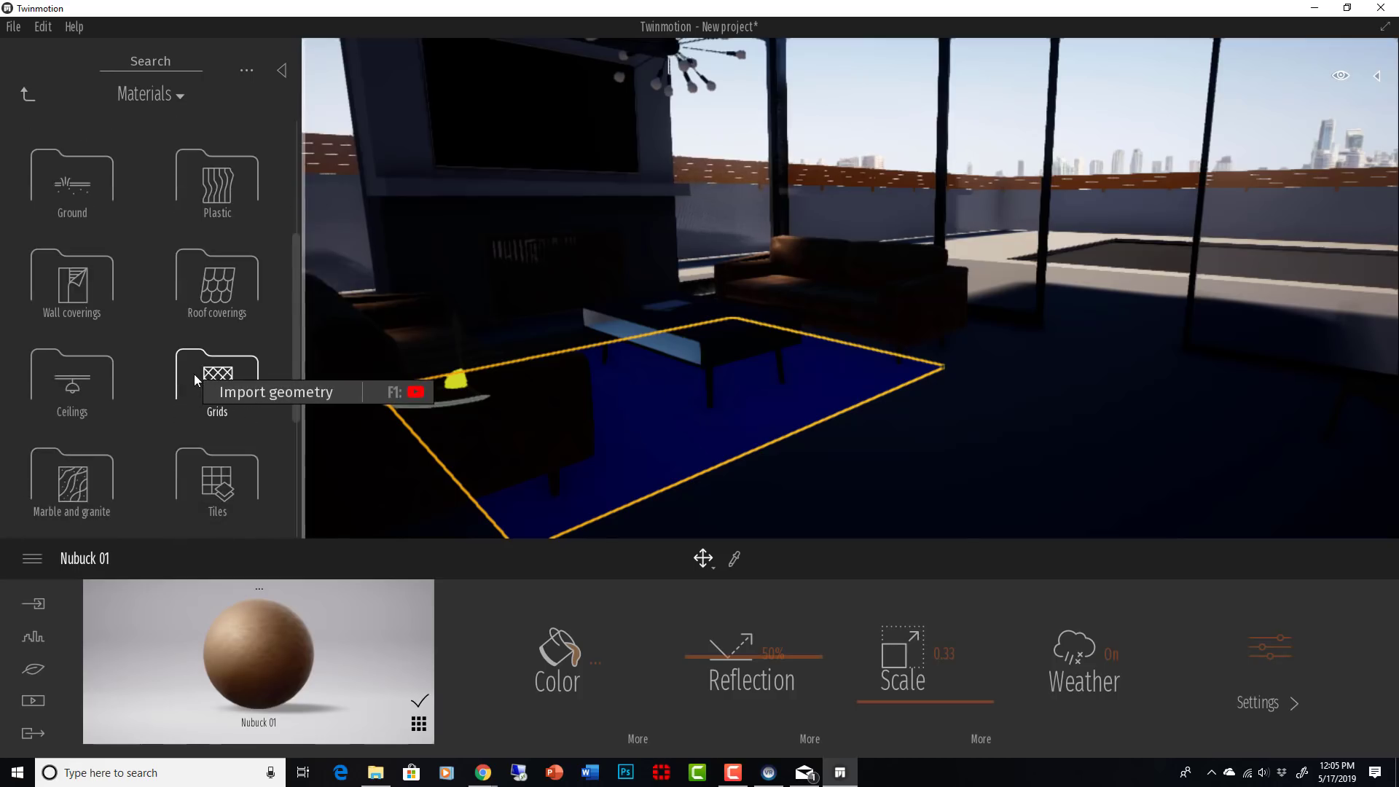
{"action": "scroll", "coordinate": [194, 373], "scroll_direction": "down", "scroll_amount": 2}
{"action": "scroll", "coordinate": [241, 287], "scroll_direction": "down", "scroll_amount": 1}
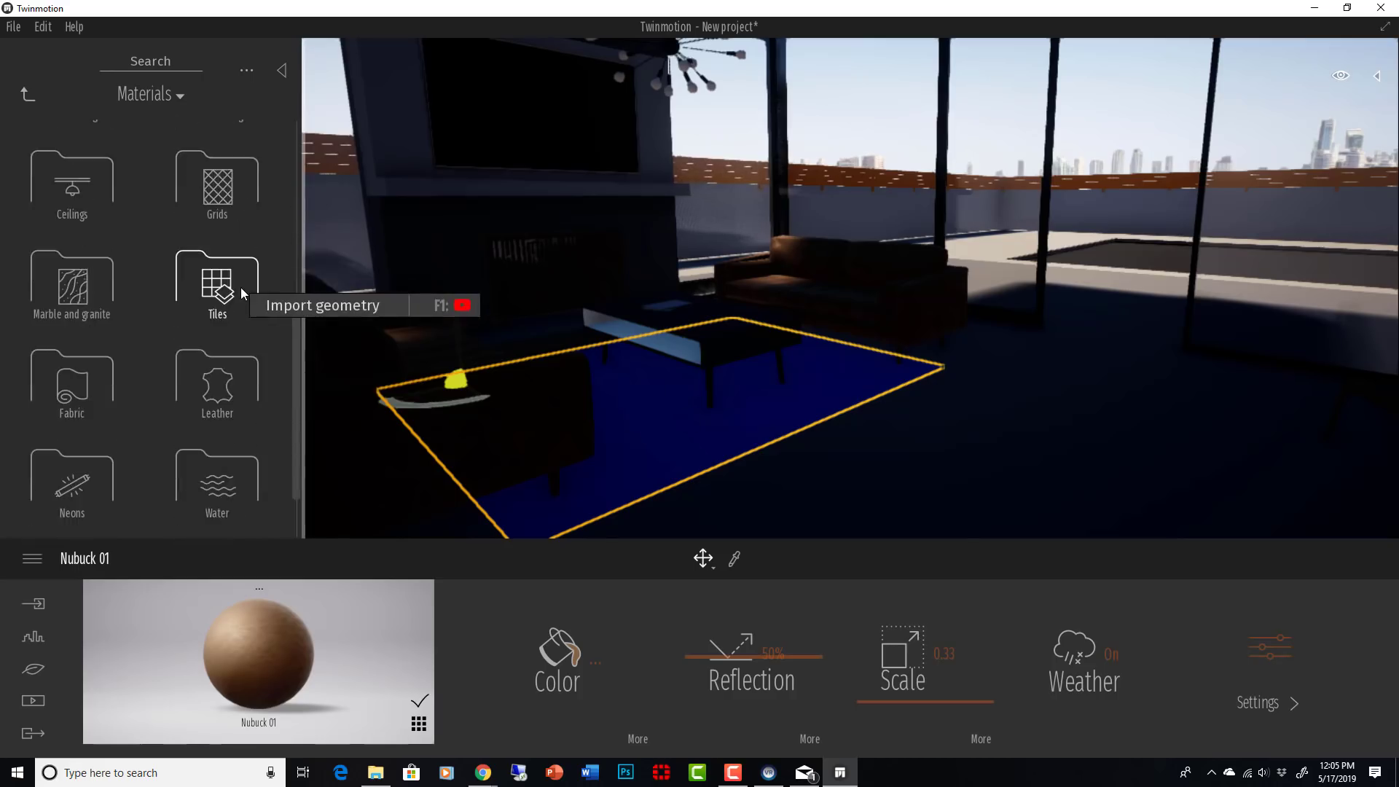
{"action": "left_click", "coordinate": [77, 386]}
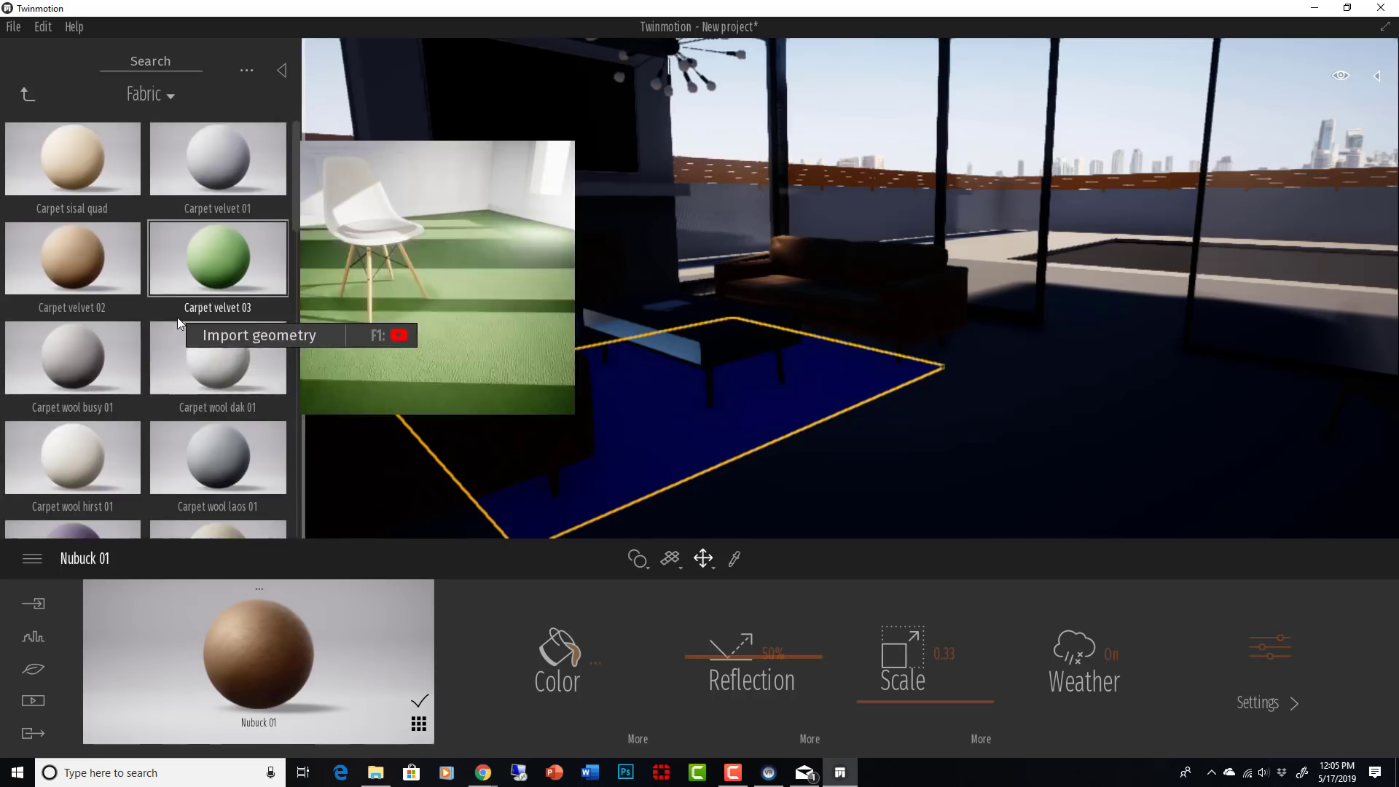
{"action": "scroll", "coordinate": [177, 317], "scroll_direction": "down", "scroll_amount": 6}
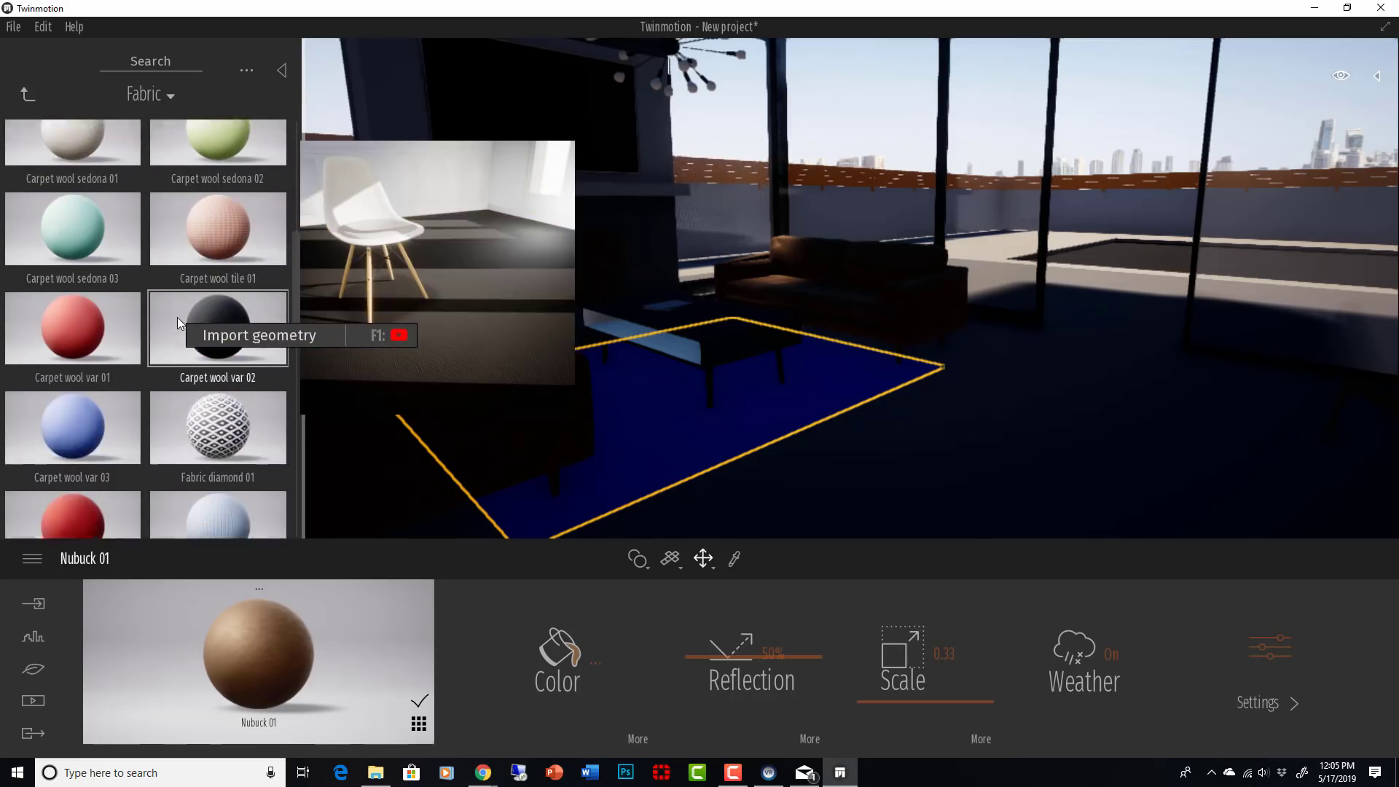
{"action": "scroll", "coordinate": [177, 317], "scroll_direction": "down", "scroll_amount": 2}
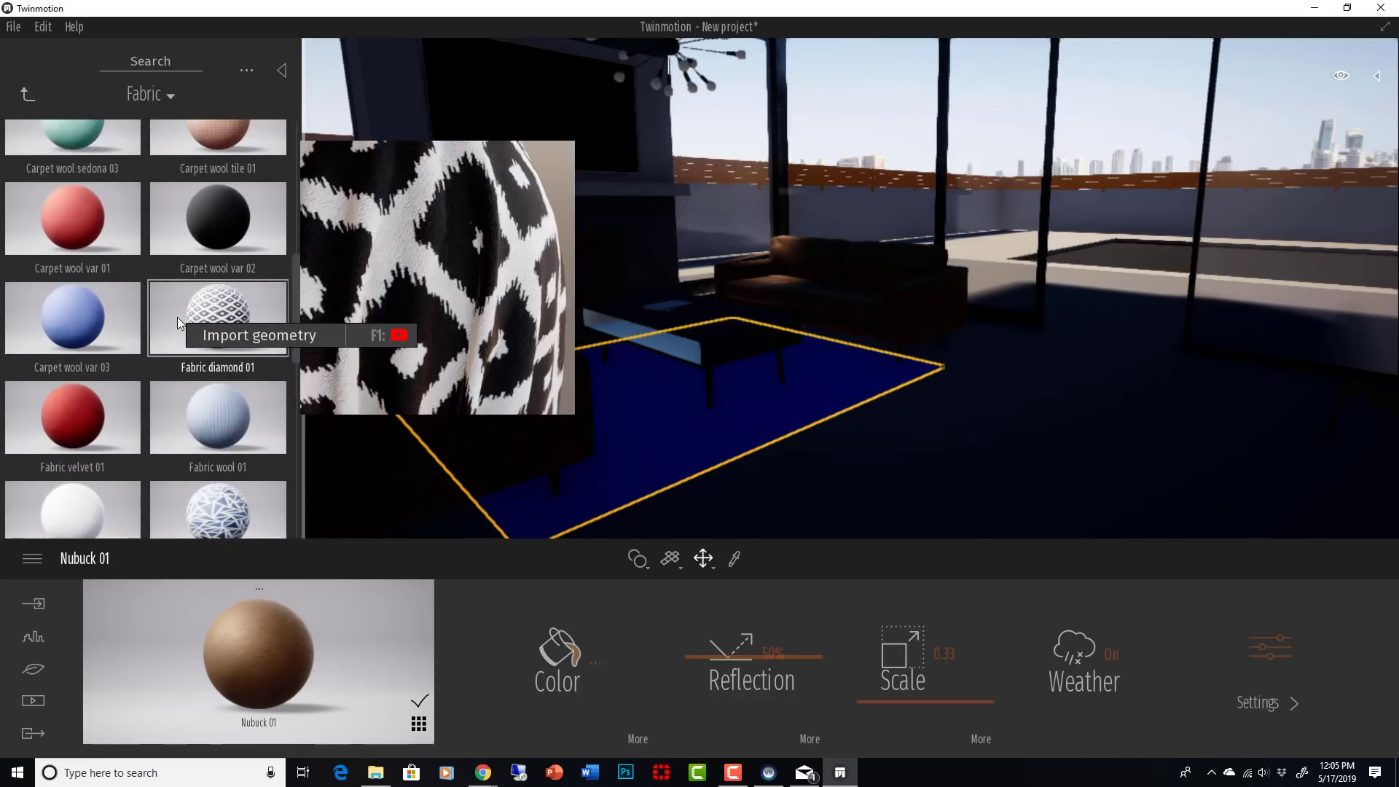
{"action": "scroll", "coordinate": [220, 313], "scroll_direction": "down", "scroll_amount": 3}
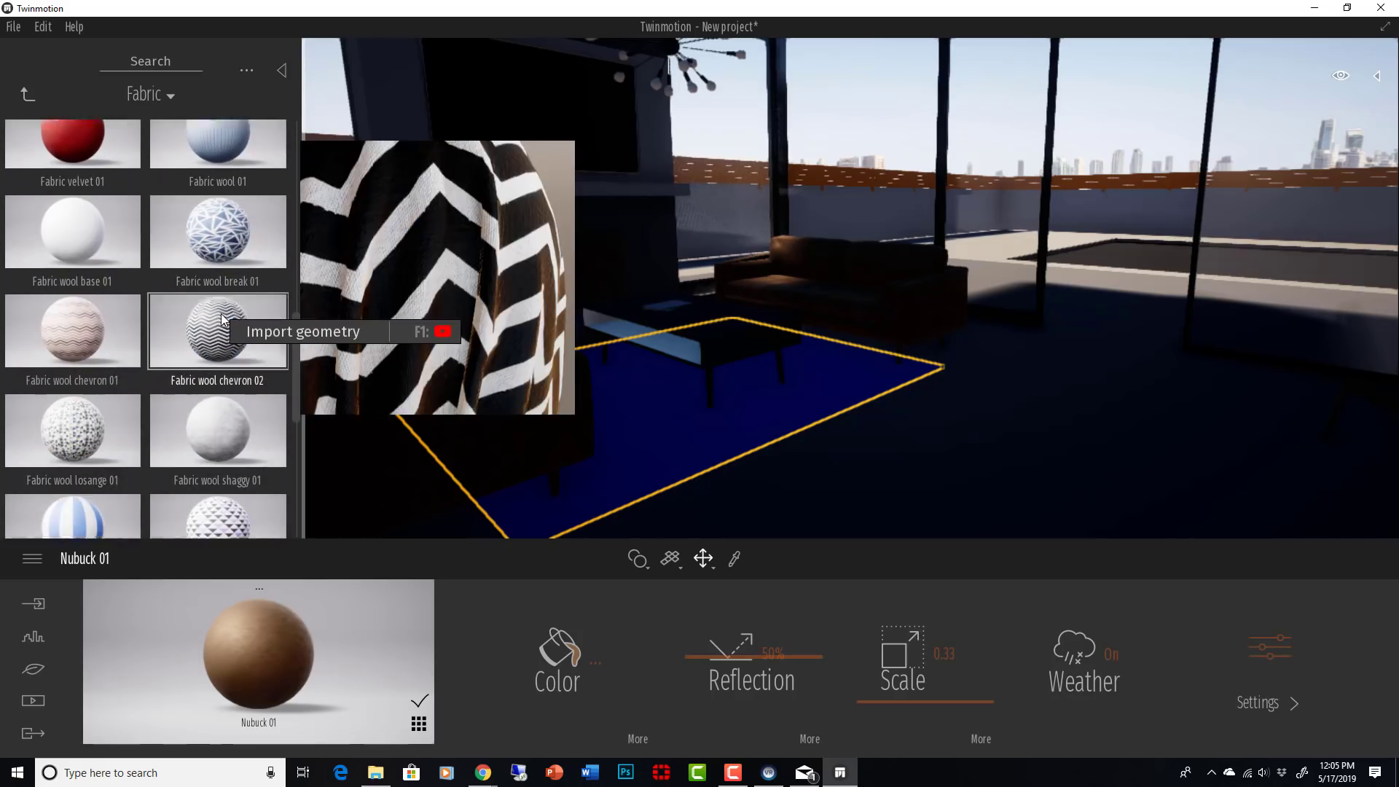
{"action": "scroll", "coordinate": [221, 314], "scroll_direction": "down", "scroll_amount": 3}
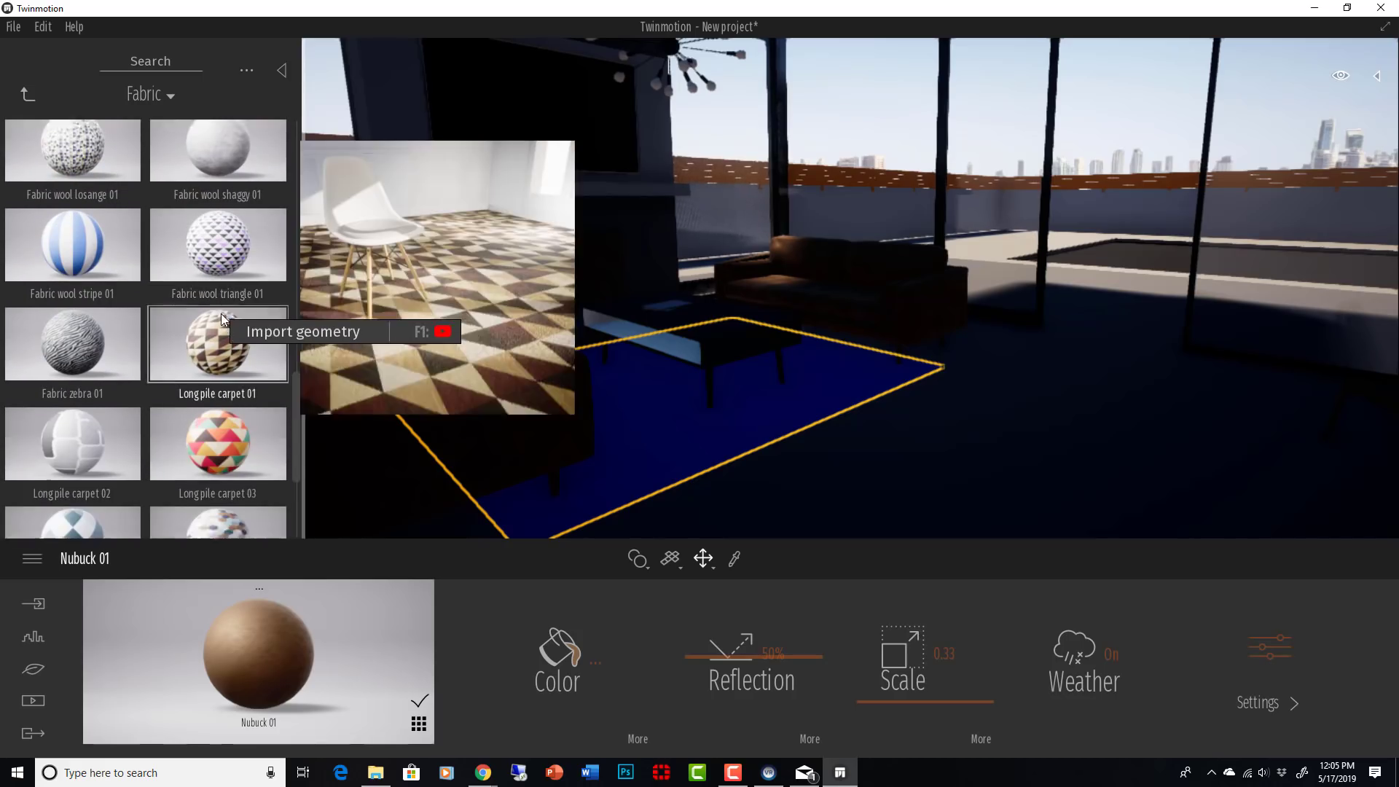
{"action": "scroll", "coordinate": [220, 313], "scroll_direction": "down", "scroll_amount": 1}
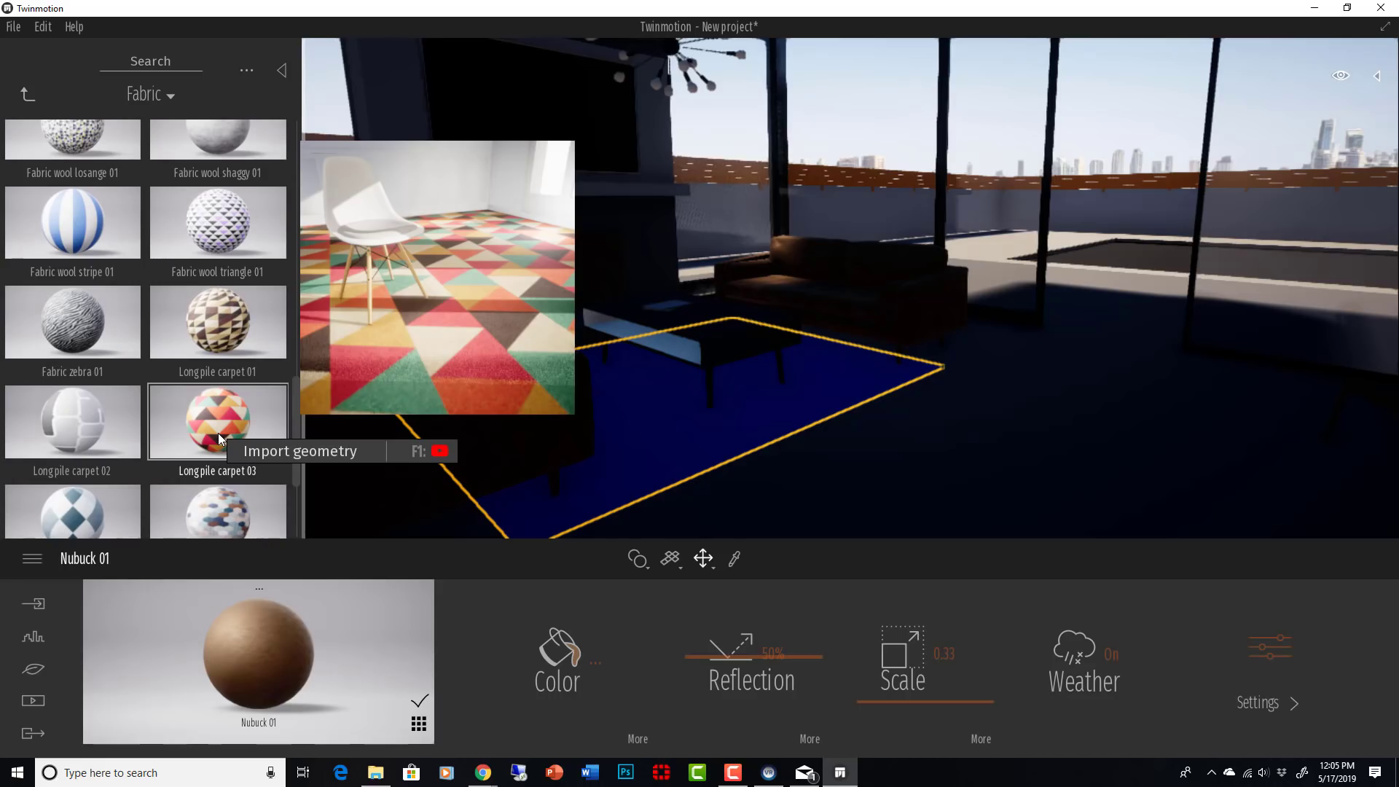
{"action": "left_click_drag", "start_coordinate": [222, 517], "coordinate": [589, 465]}
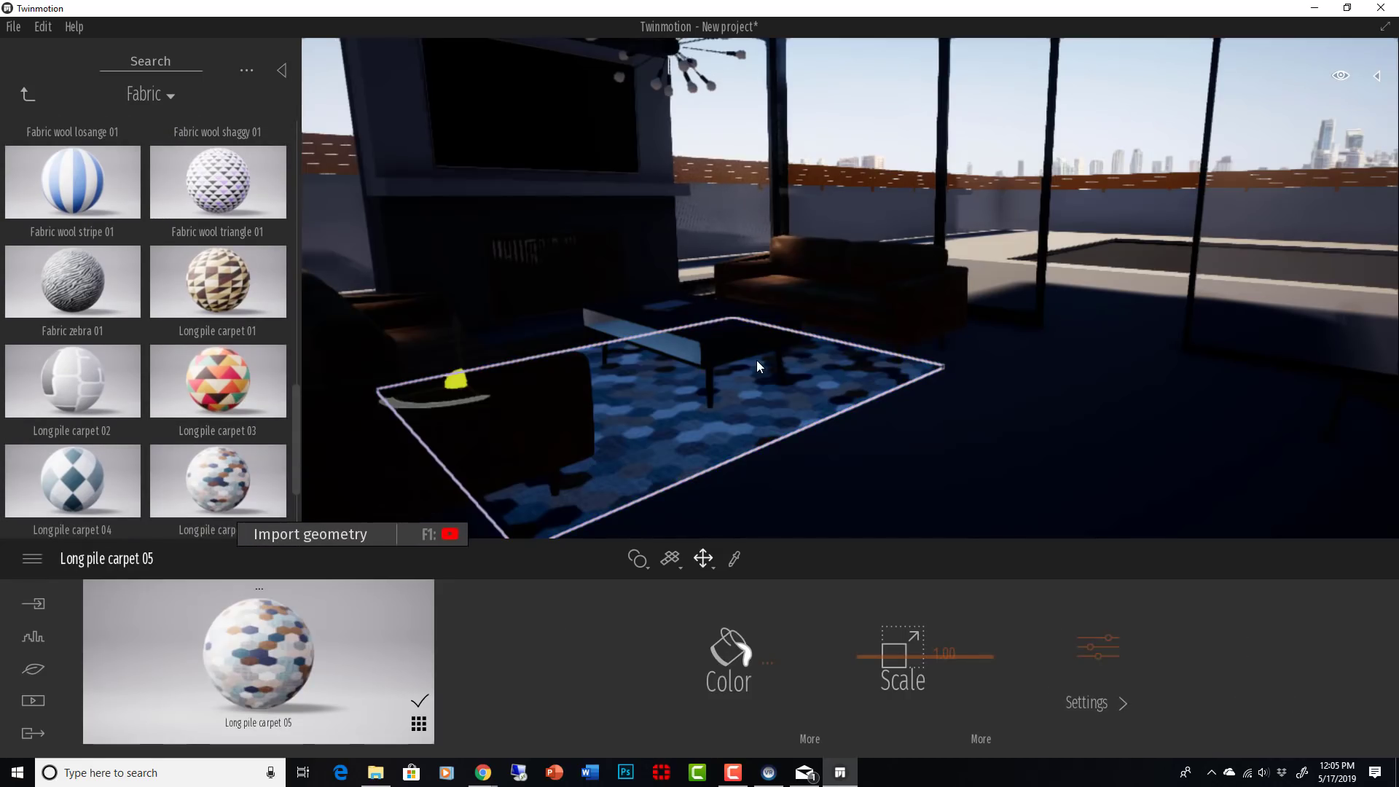
Step: Delete the small square side table, including its legs, from the glass corner near the sideboard
{"action": "right_click_drag", "start_coordinate": [756, 360], "coordinate": [758, 427]}
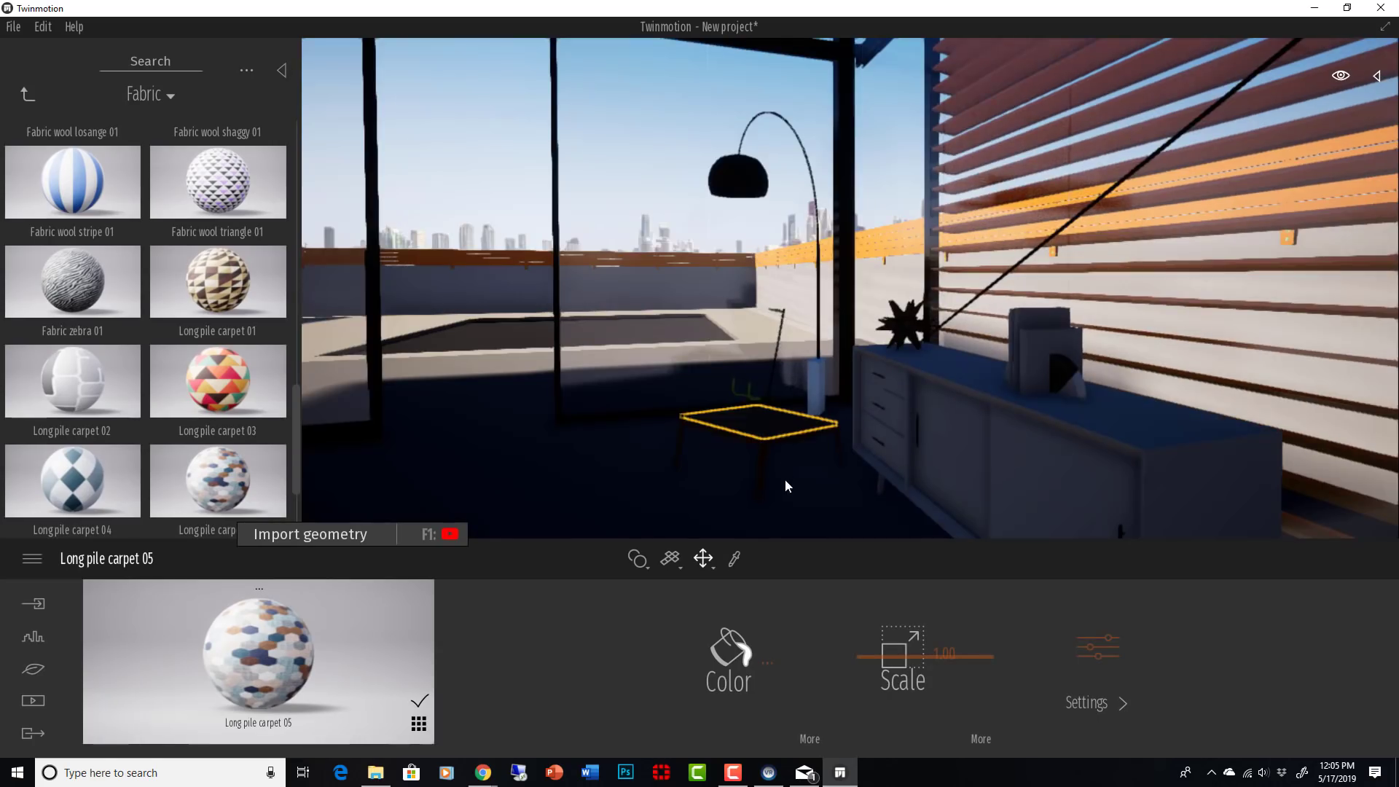
{"action": "right_click_drag", "start_coordinate": [785, 479], "coordinate": [553, 379]}
{"action": "scroll", "coordinate": [685, 386], "scroll_direction": "up", "scroll_amount": 4}
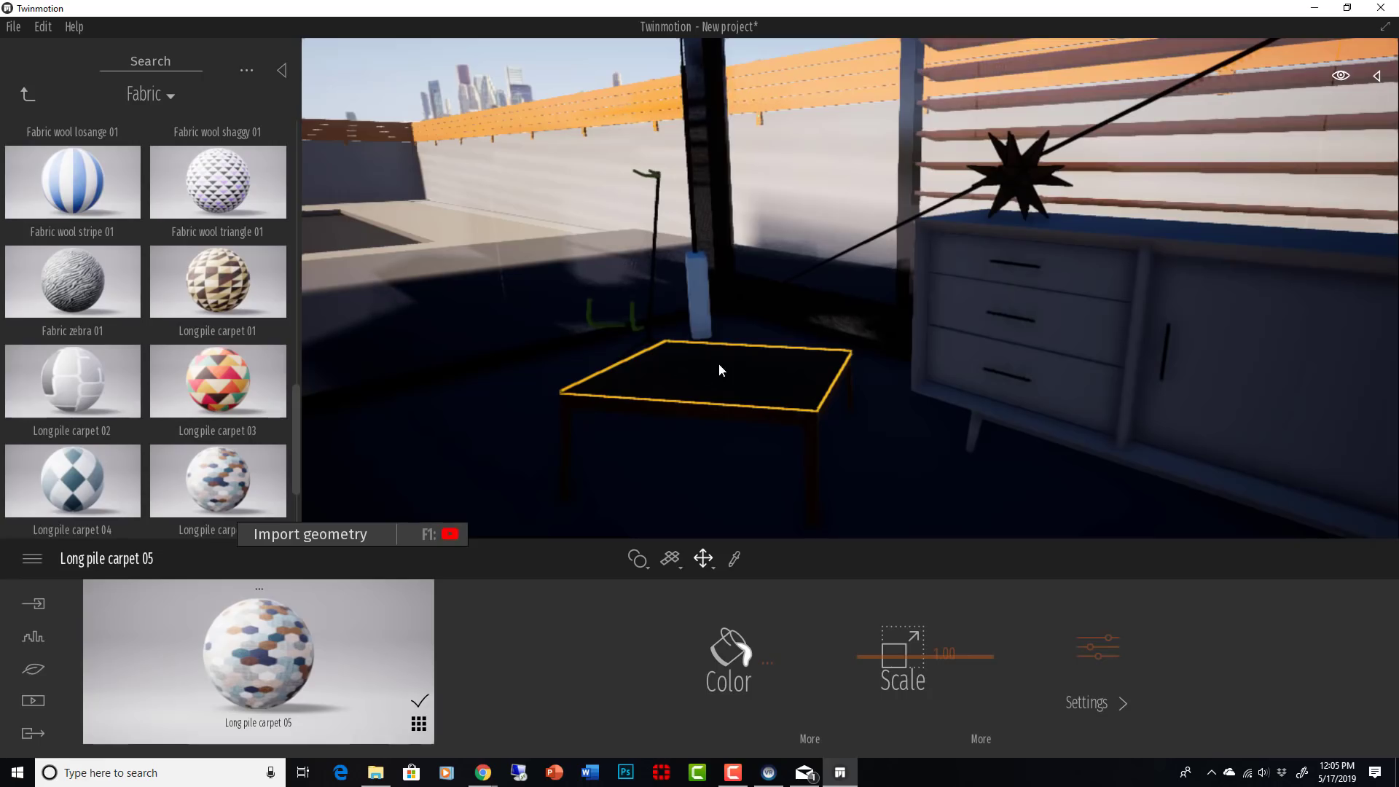
{"action": "key", "text": "Delete"}
{"action": "key", "text": "Delete"}
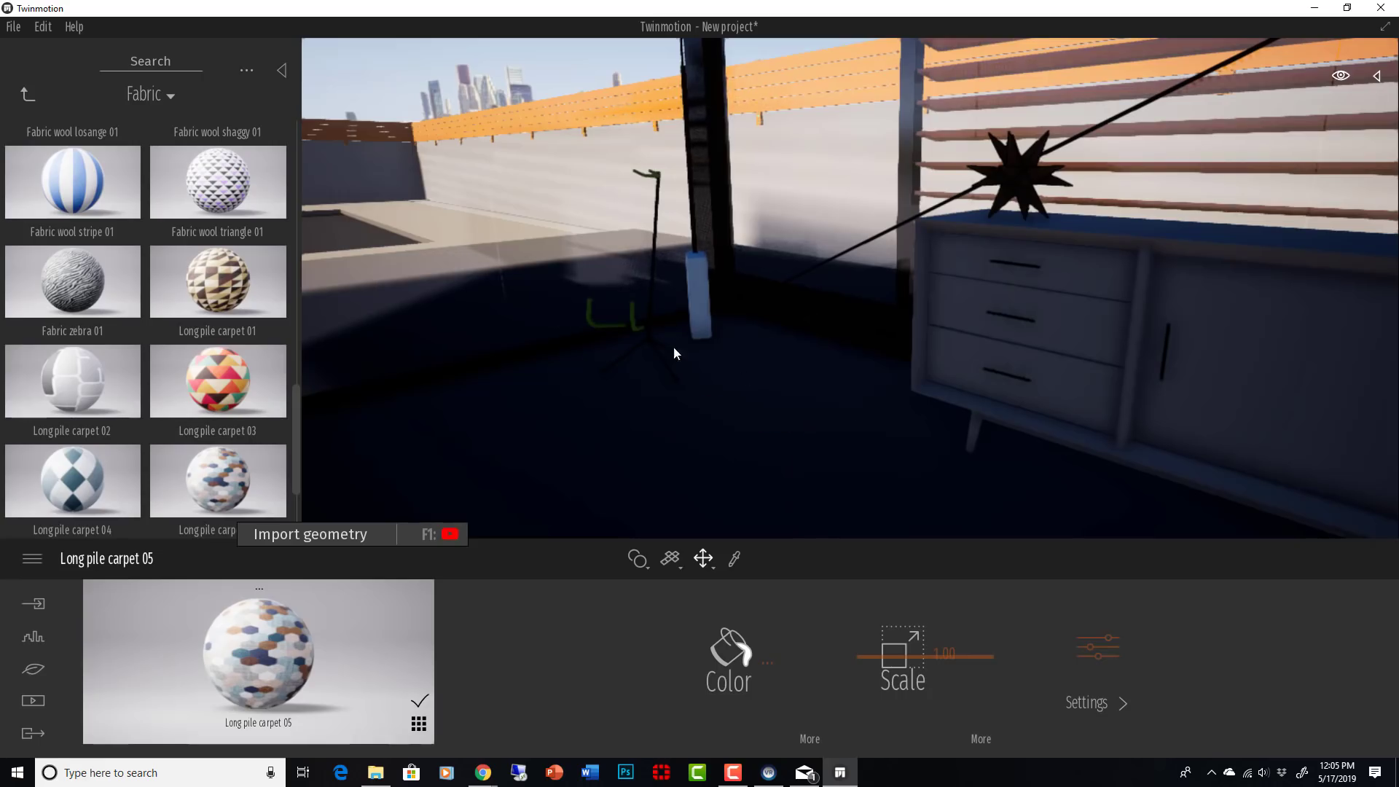
Step: Apply the Mult 01 D wood material to the sideboard in front of the slatted window
{"action": "mouse_move", "coordinate": [686, 343]}
{"action": "right_mouse_down"}
{"action": "mouse_move", "coordinate": [879, 350]}
{"action": "mouse_move", "coordinate": [692, 344]}
{"action": "right_mouse_up"}
{"action": "left_click", "coordinate": [31, 93]}
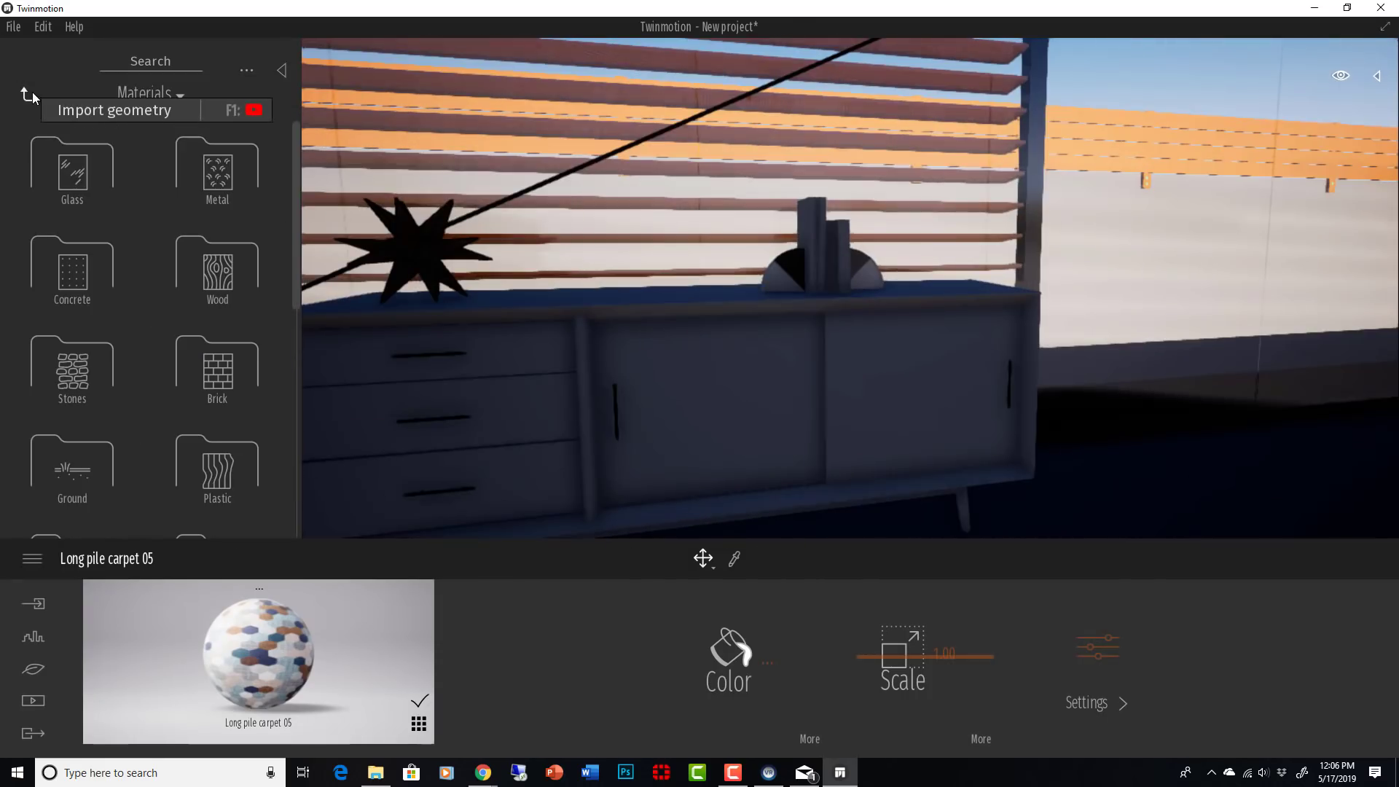
{"action": "left_click", "coordinate": [211, 264]}
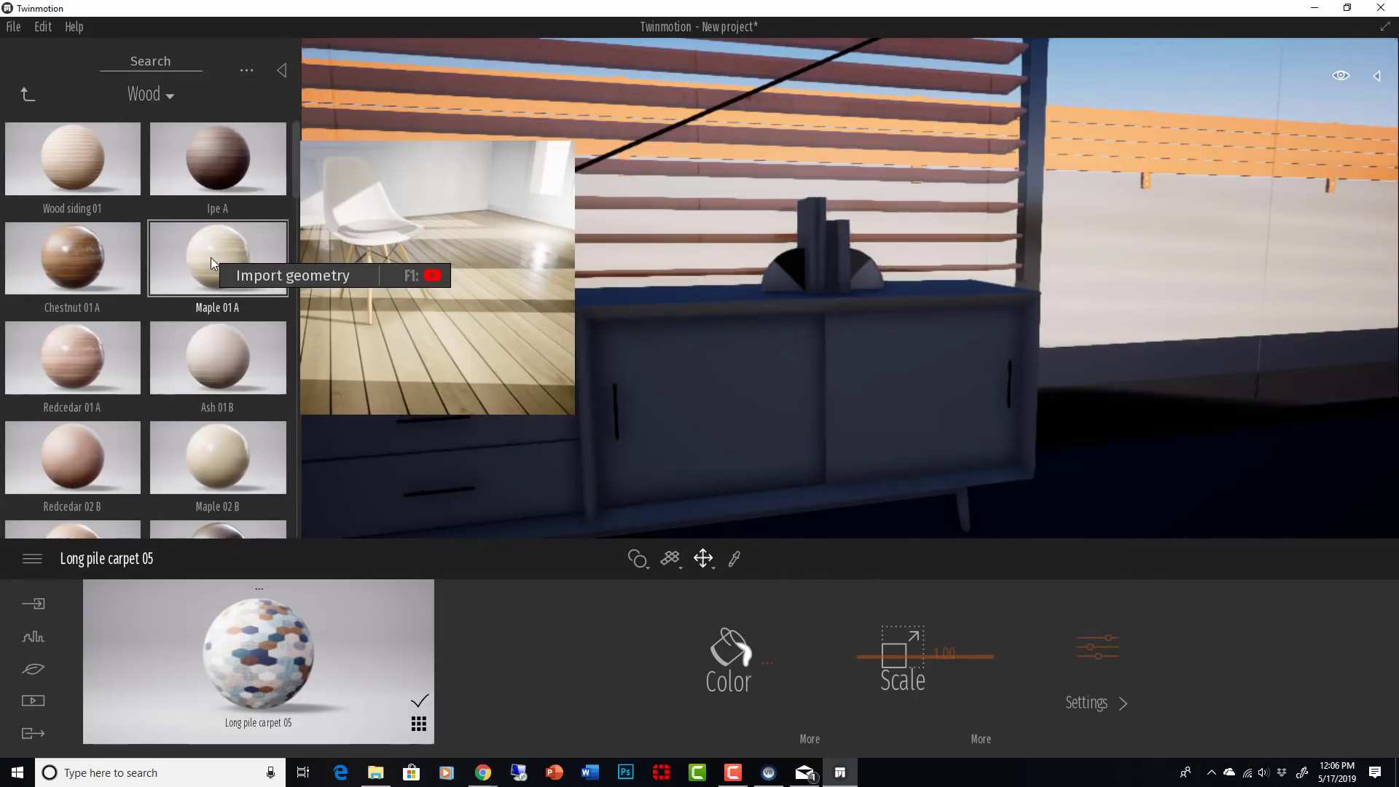
{"action": "scroll", "coordinate": [193, 249], "scroll_direction": "down", "scroll_amount": 3}
{"action": "scroll", "coordinate": [202, 274], "scroll_direction": "down", "scroll_amount": 2}
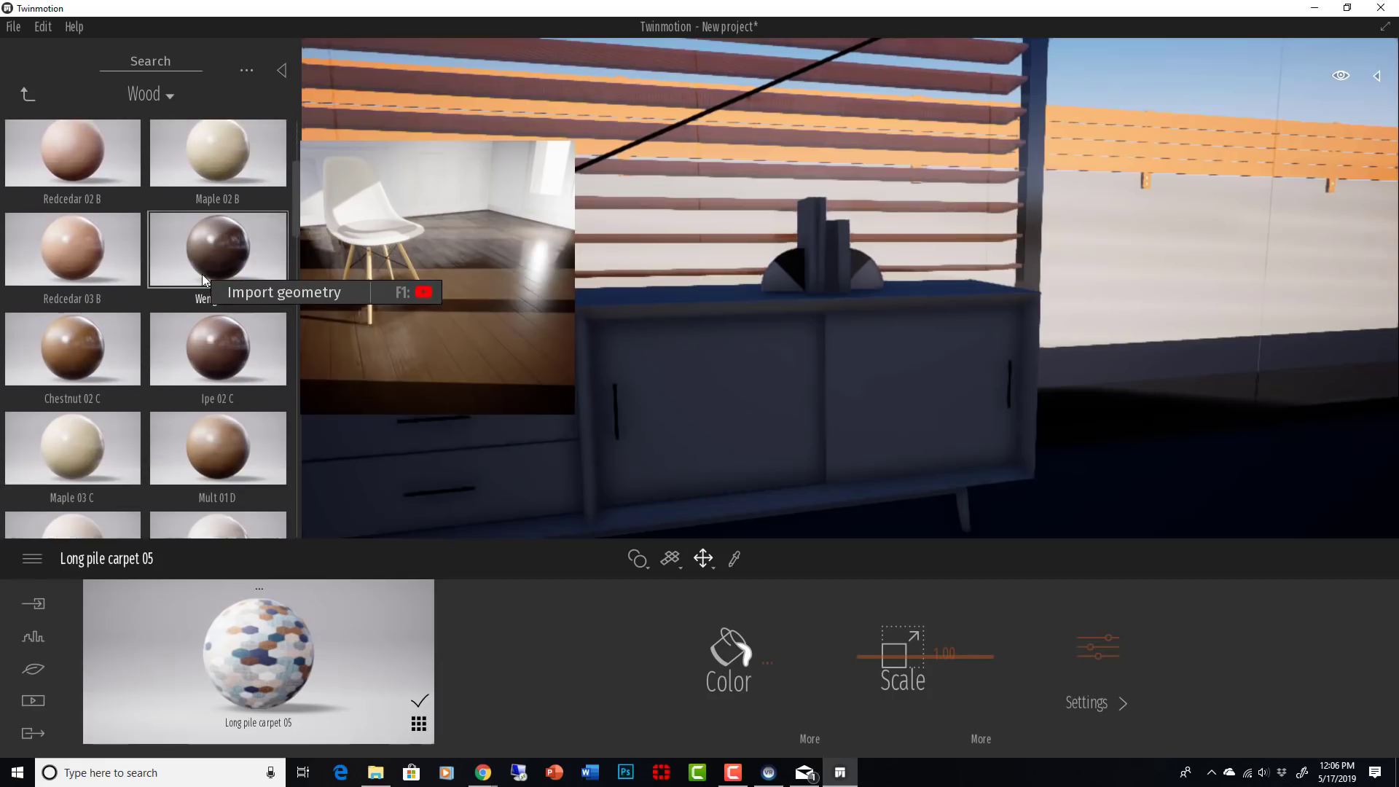
{"action": "left_click_drag", "start_coordinate": [204, 382], "coordinate": [731, 459]}
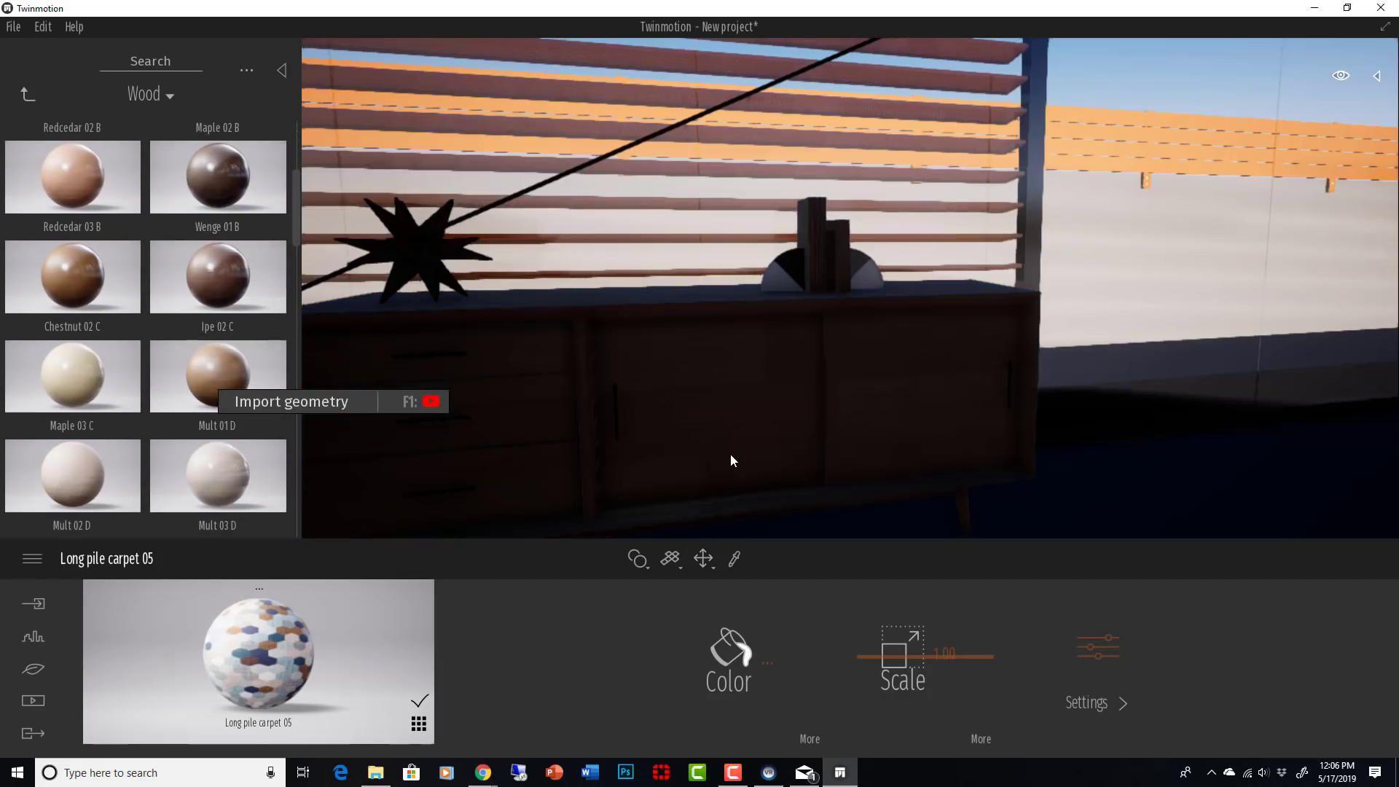
{"action": "left_click", "coordinate": [731, 457]}
Step: Apply the Exposed aggregate concrete 01 material to the interior floor around the kitchen and living room
{"action": "middle_click_drag", "start_coordinate": [836, 431], "coordinate": [1042, 521]}
{"action": "right_click_drag", "start_coordinate": [703, 344], "coordinate": [693, 339]}
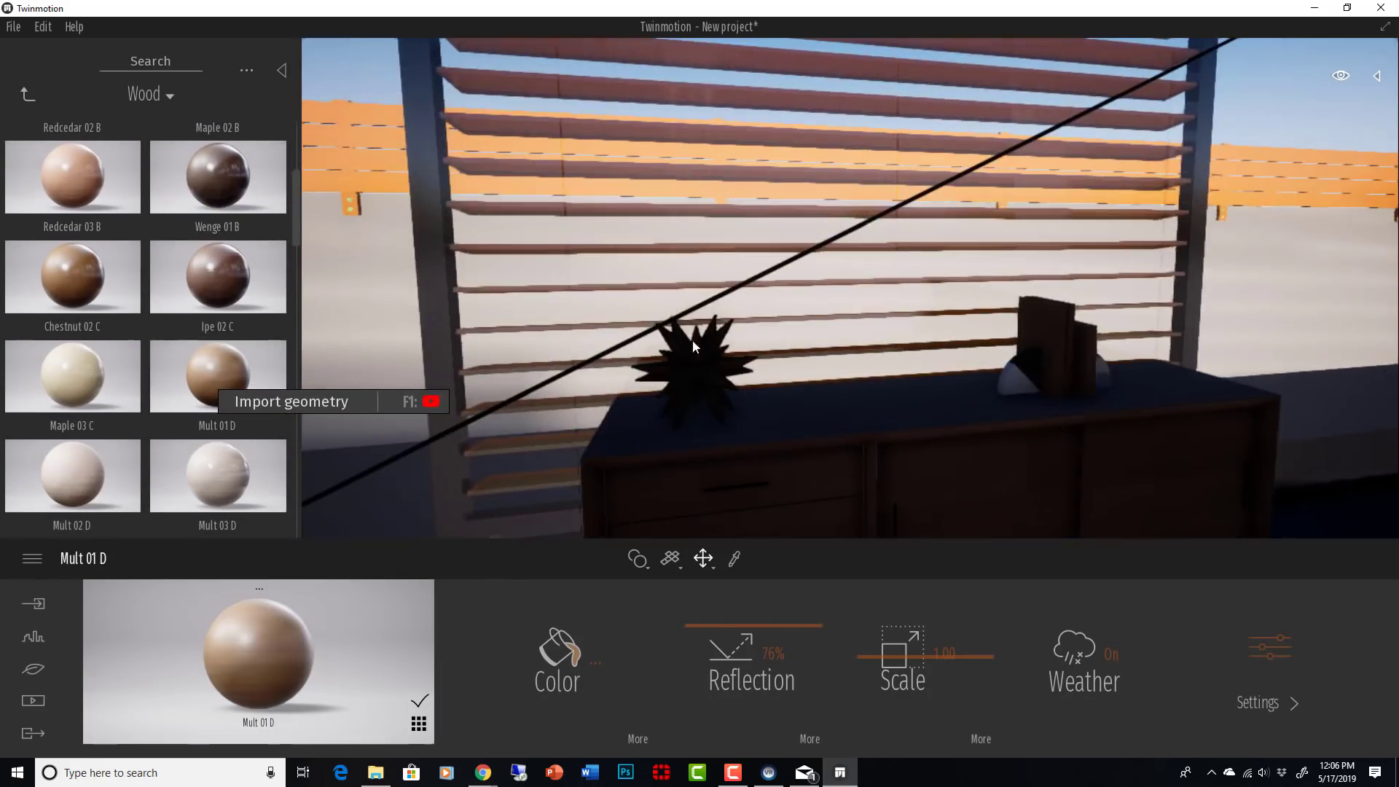
{"action": "right_click_drag", "start_coordinate": [809, 352], "coordinate": [838, 307]}
{"action": "left_click", "coordinate": [837, 308]}
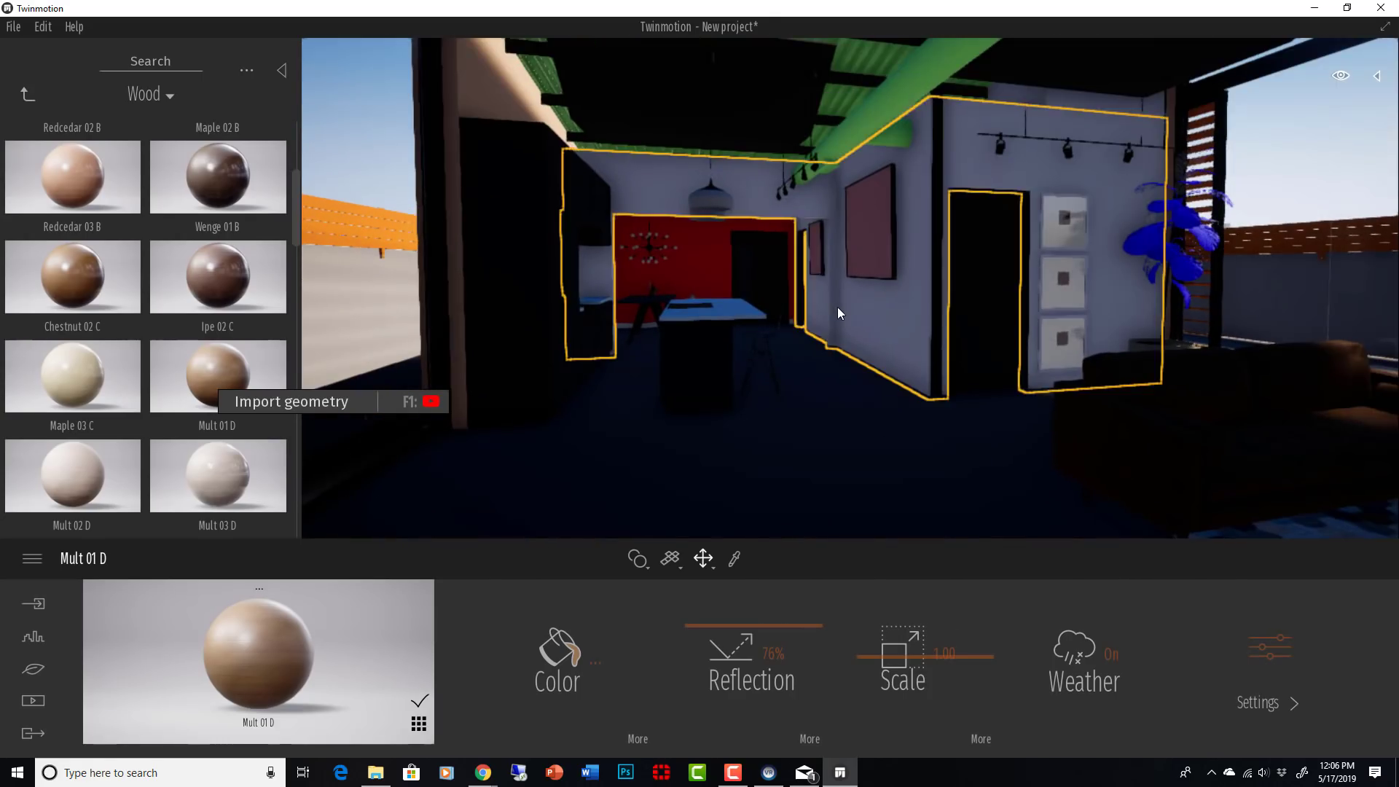
{"action": "right_click_drag", "start_coordinate": [902, 396], "coordinate": [947, 452]}
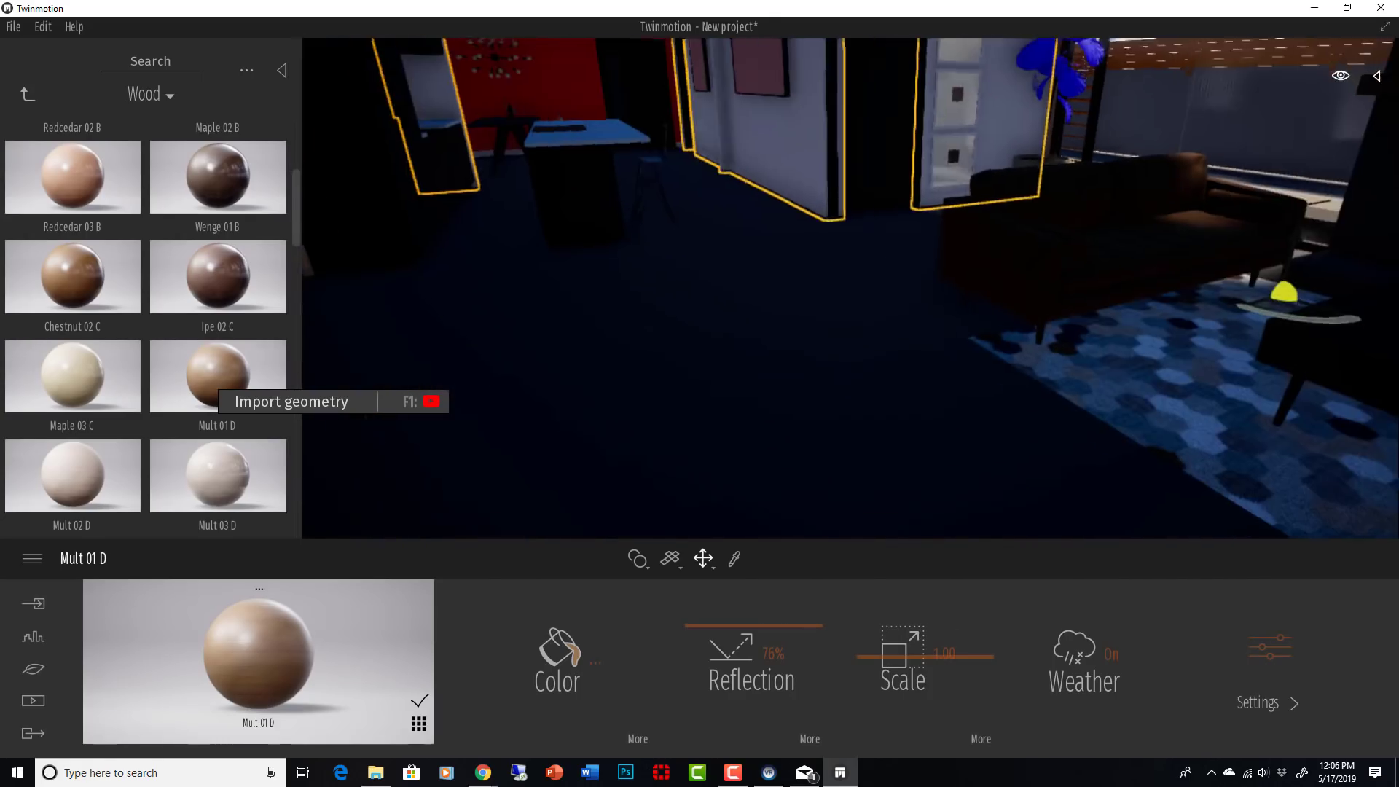
{"action": "left_click", "coordinate": [27, 96]}
{"action": "left_click", "coordinate": [72, 284]}
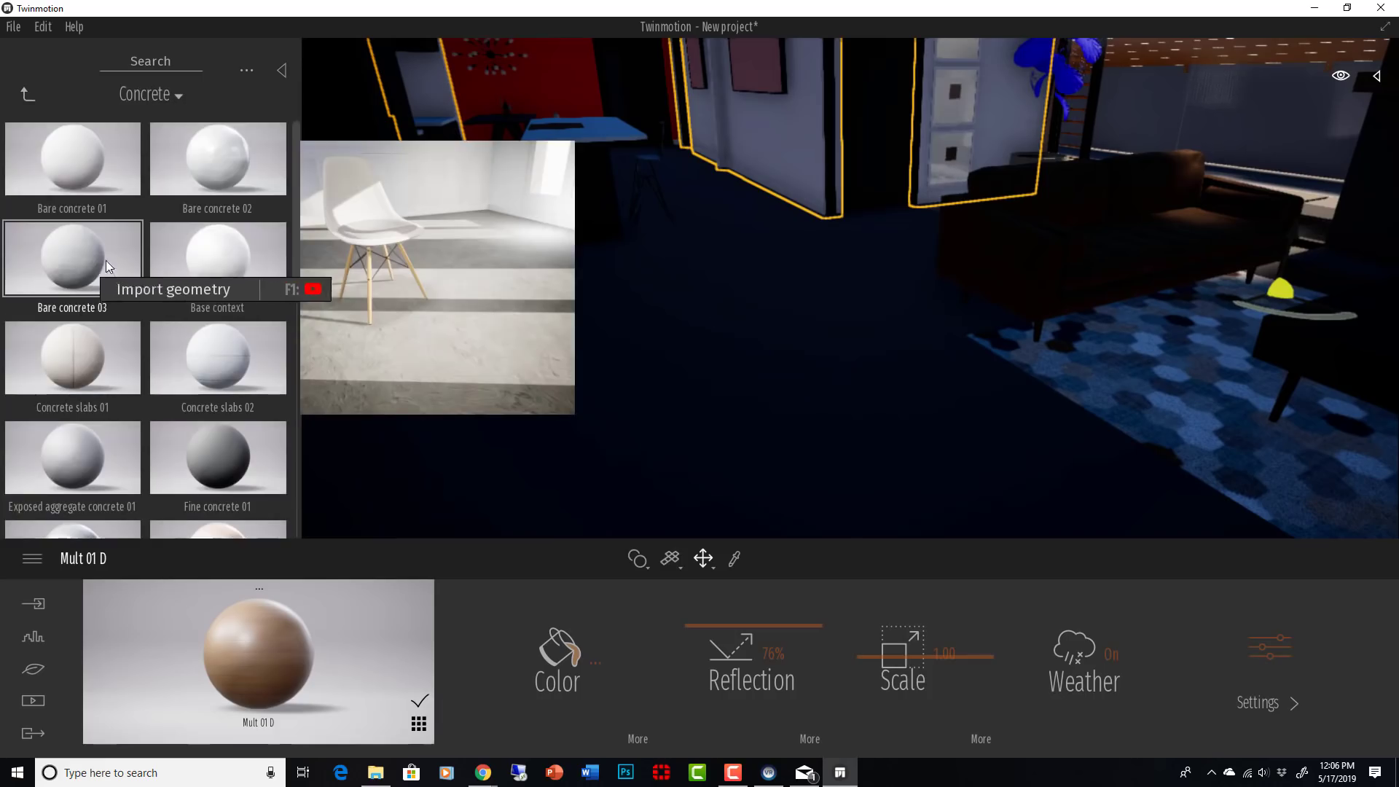
{"action": "scroll", "coordinate": [117, 255], "scroll_direction": "down", "scroll_amount": 2}
{"action": "left_click_drag", "start_coordinate": [67, 376], "coordinate": [1009, 477]}
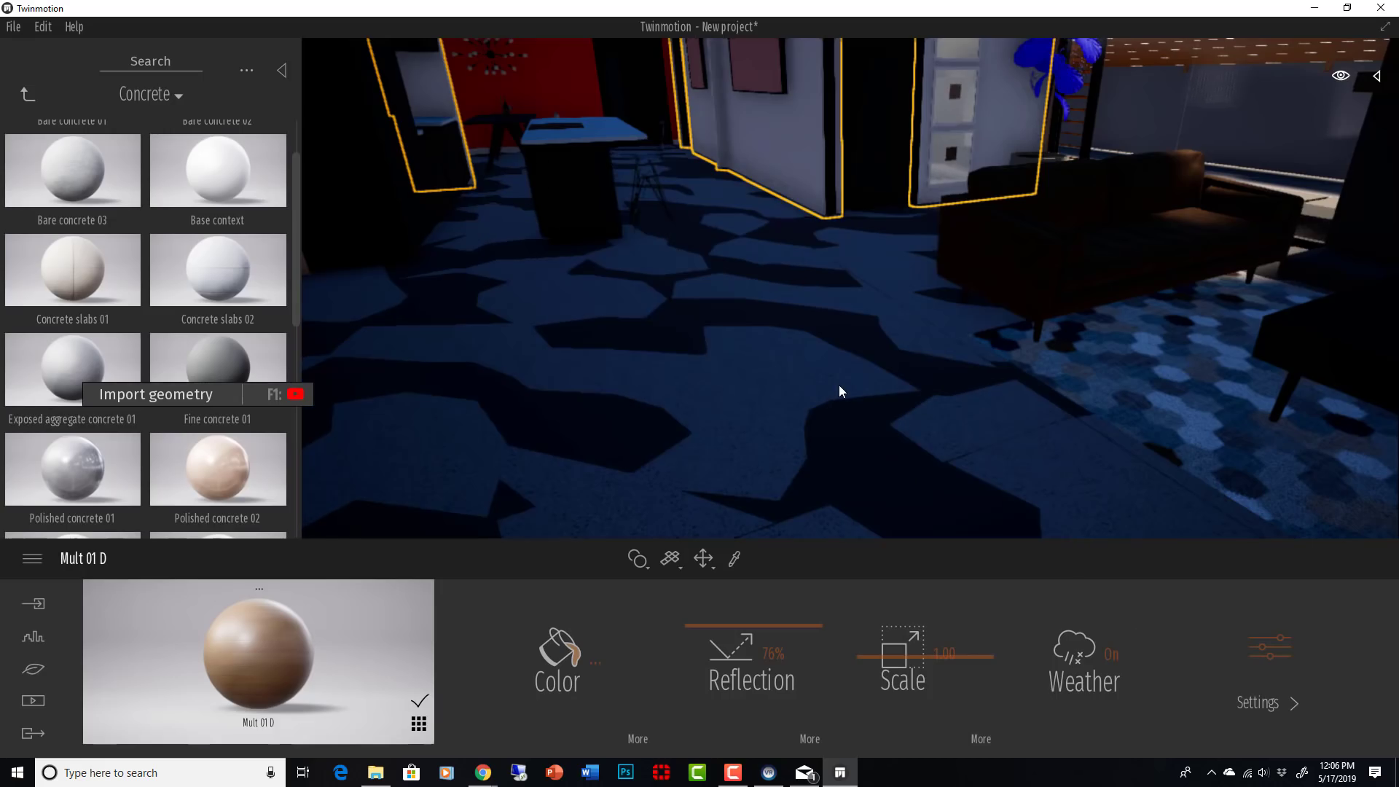
{"action": "left_click", "coordinate": [838, 385]}
Step: Lower the outdoor deck slab by about 0.0034 so it clears the interior floor, and check the floor from inside
{"action": "scroll", "coordinate": [864, 368], "scroll_direction": "down", "scroll_amount": 6}
{"action": "middle_click_drag", "start_coordinate": [864, 366], "coordinate": [864, 263]}
{"action": "left_click", "coordinate": [1019, 421]}
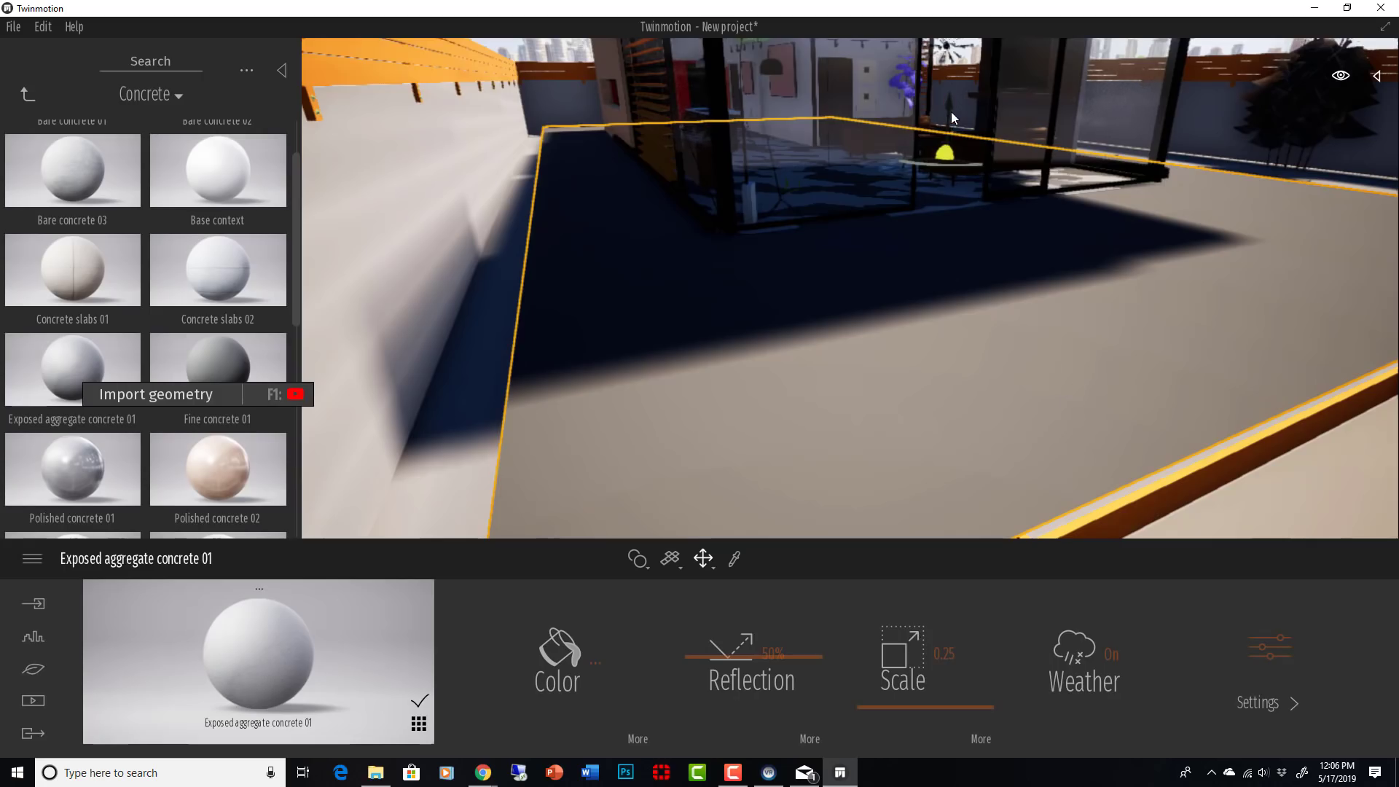
{"action": "left_click_drag", "start_coordinate": [949, 109], "coordinate": [955, 111]}
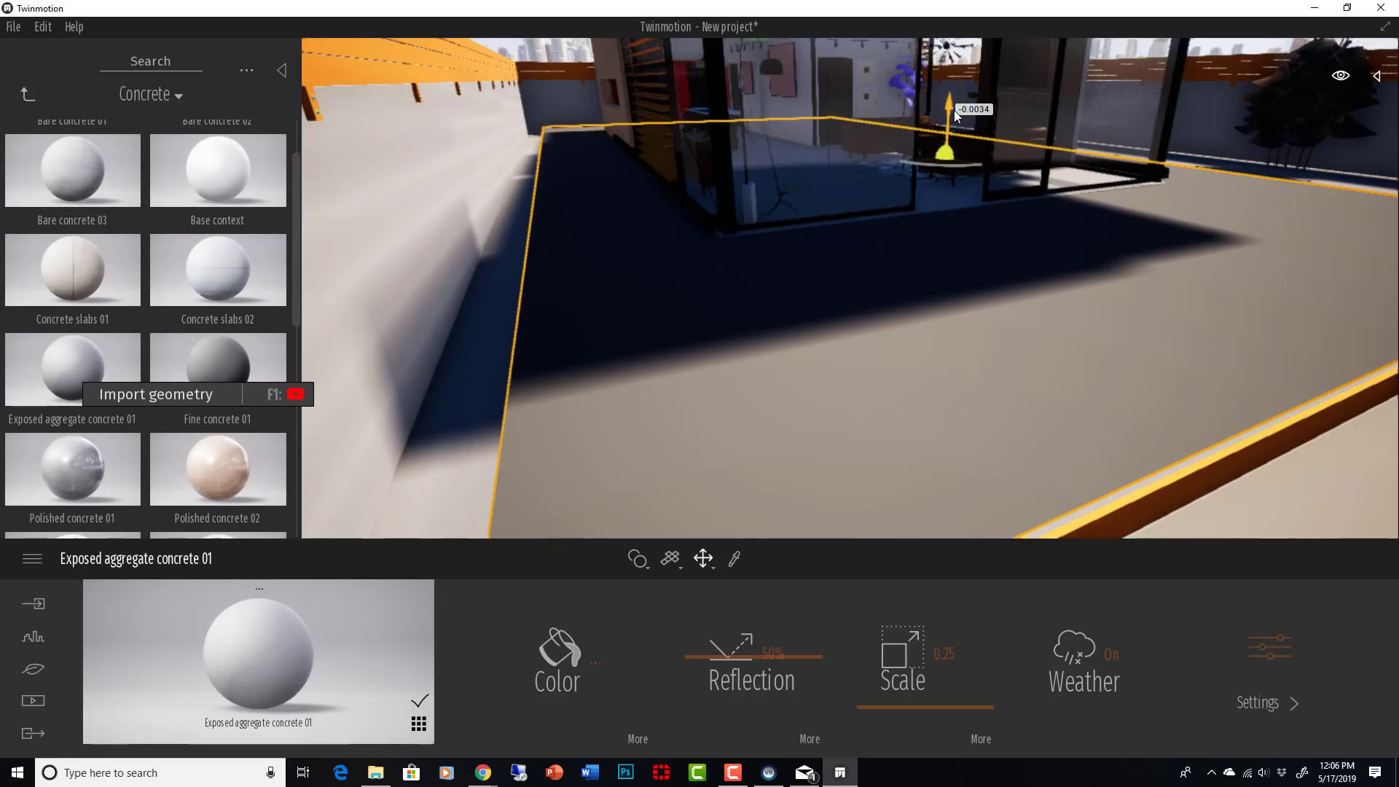
{"action": "scroll", "coordinate": [956, 204], "scroll_direction": "up", "scroll_amount": 3}
{"action": "right_click_drag", "start_coordinate": [895, 147], "coordinate": [954, 225]}
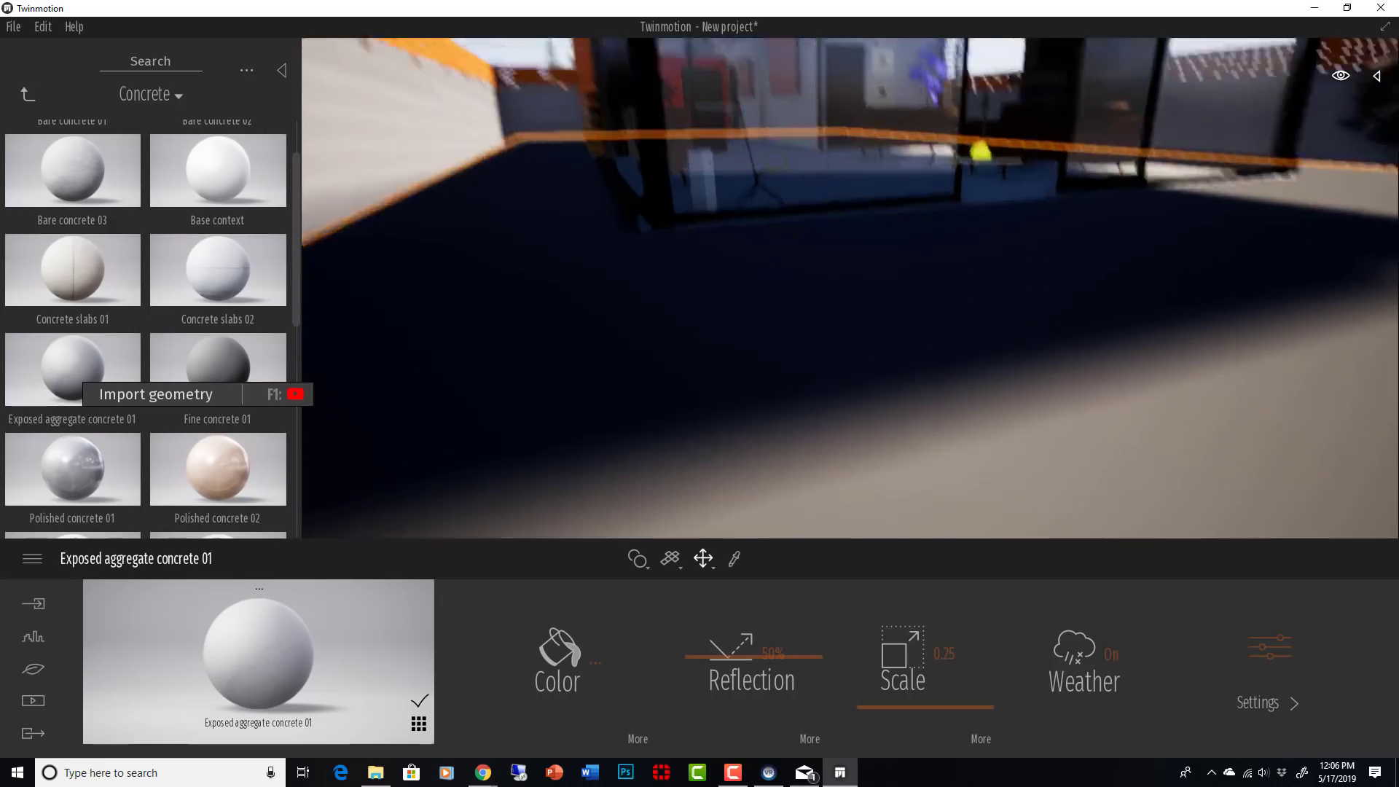
{"action": "scroll", "coordinate": [953, 225], "scroll_direction": "up", "scroll_amount": 5}
{"action": "right_click_drag", "start_coordinate": [885, 255], "coordinate": [771, 421]}
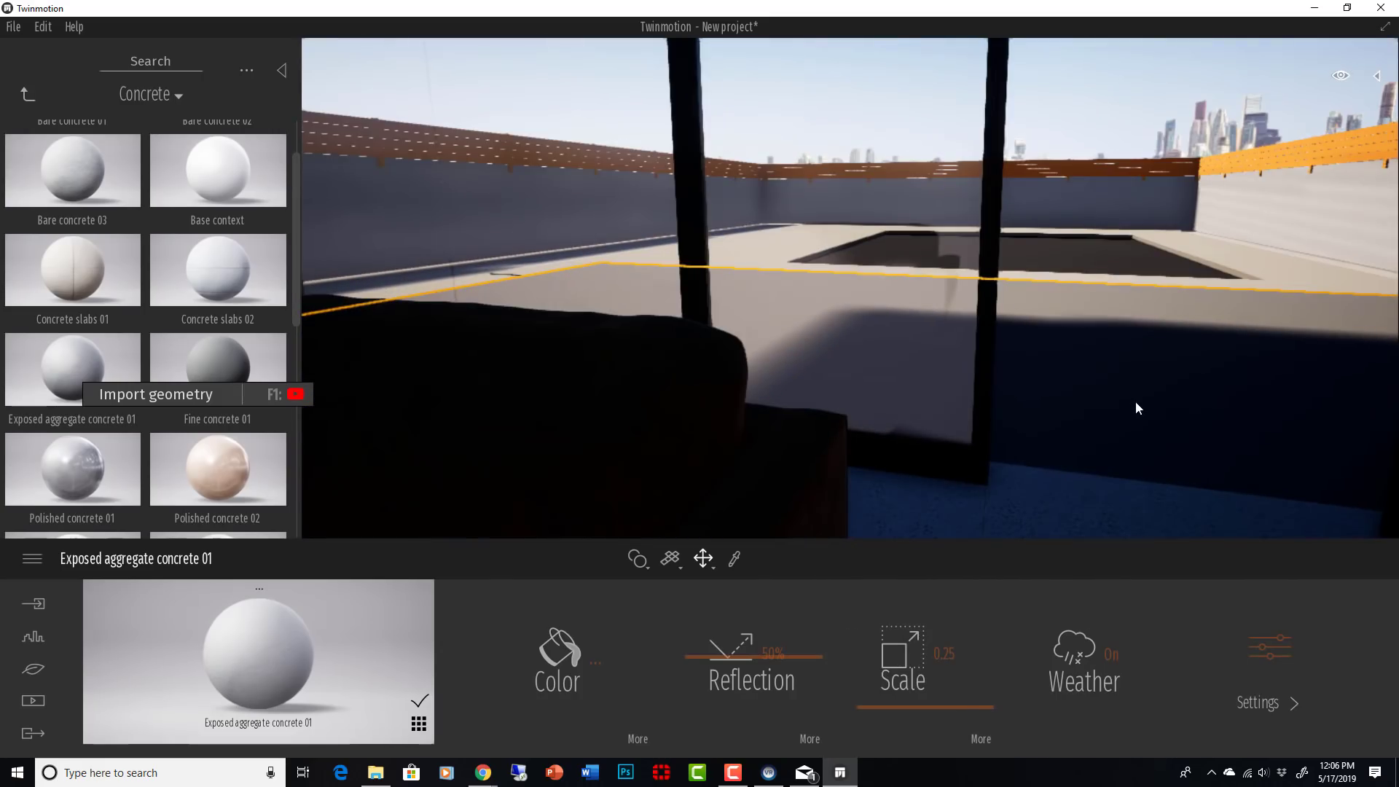
Step: Apply the Ipe A wood material to the outdoor deck in front of the glass walls
{"action": "scroll", "coordinate": [1158, 321], "scroll_direction": "up", "scroll_amount": 5}
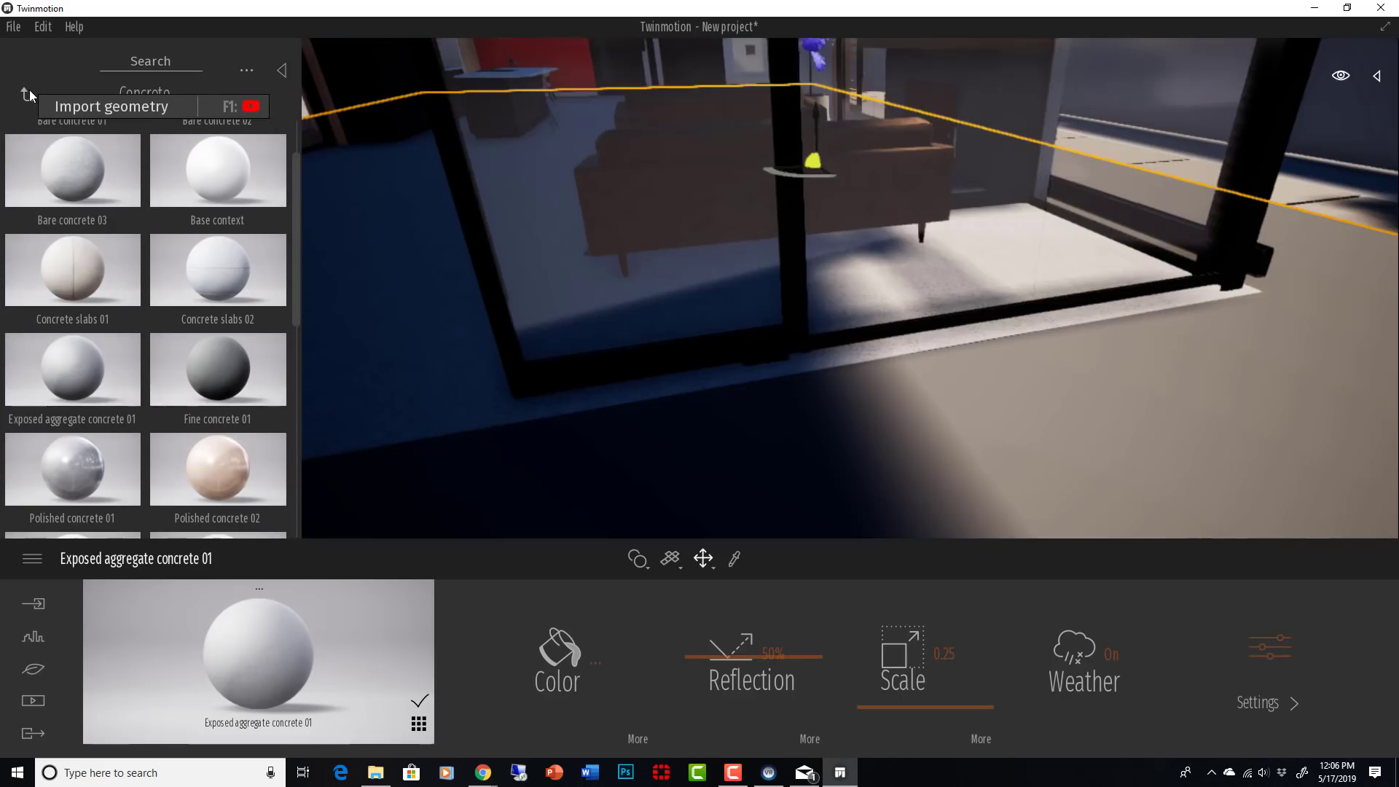
{"action": "left_click", "coordinate": [30, 92]}
{"action": "left_click", "coordinate": [211, 280]}
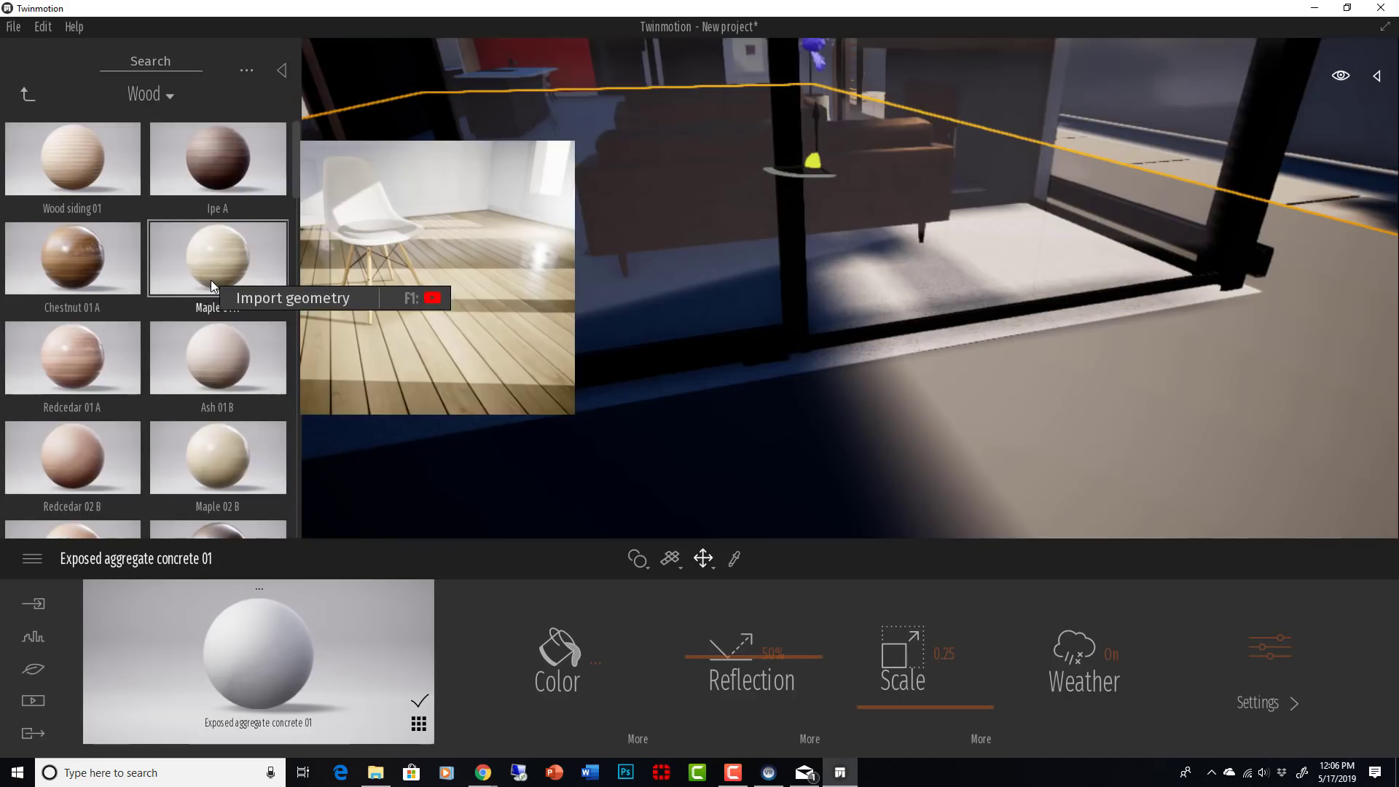
{"action": "left_click_drag", "start_coordinate": [207, 160], "coordinate": [951, 412]}
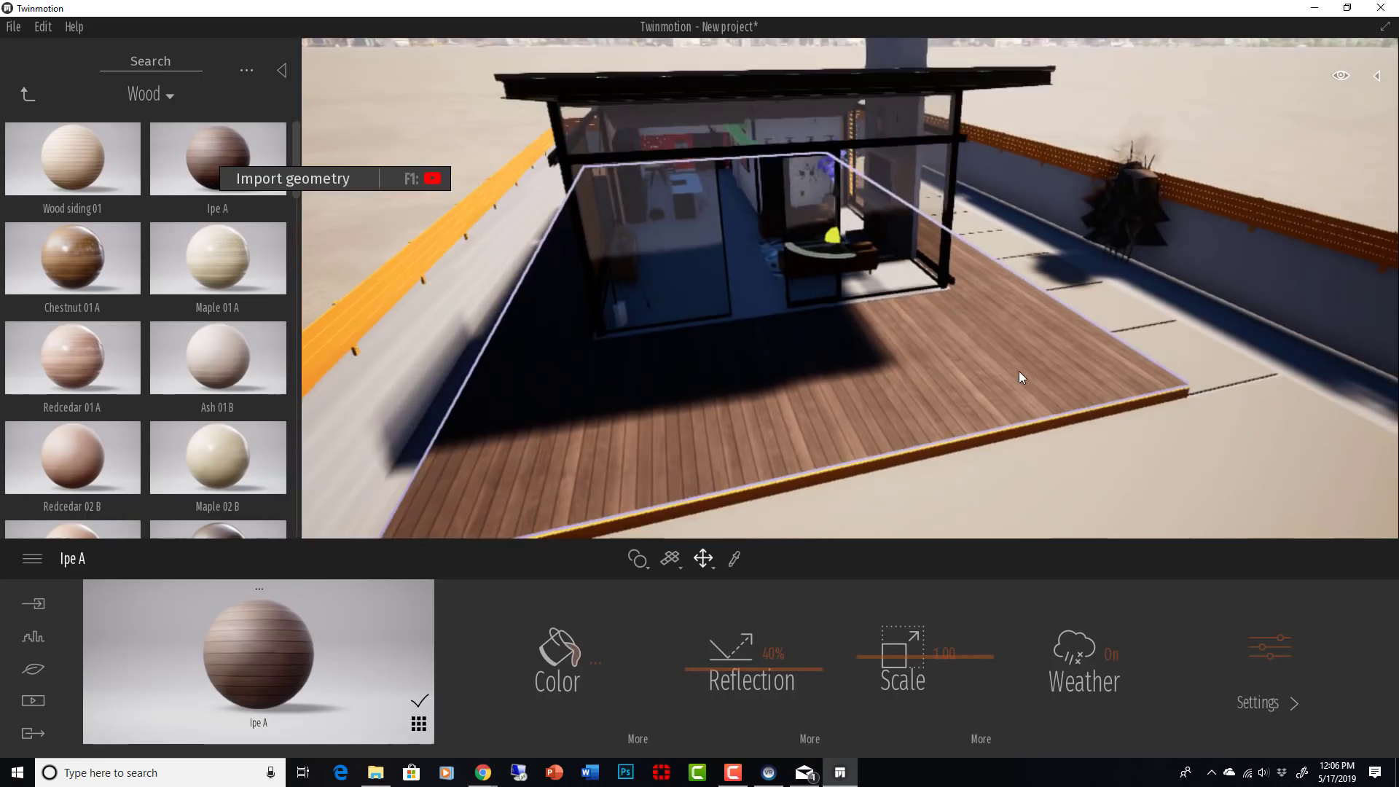
Step: Apply the Galvanised steel 02 metal material to the building's corrugated roof
{"action": "middle_click_drag", "start_coordinate": [1022, 378], "coordinate": [1047, 521]}
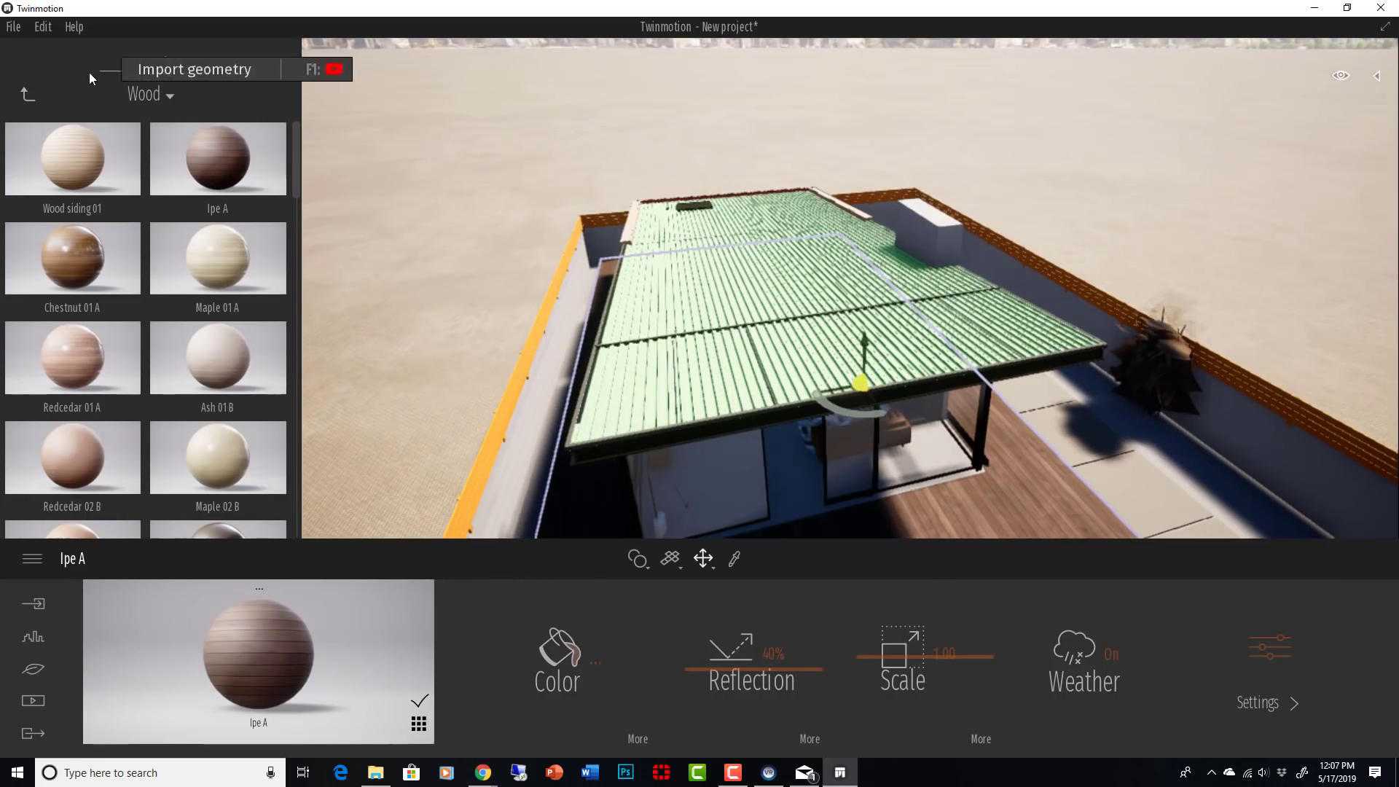
{"action": "left_click", "coordinate": [28, 95]}
{"action": "scroll", "coordinate": [242, 340], "scroll_direction": "down", "scroll_amount": 5}
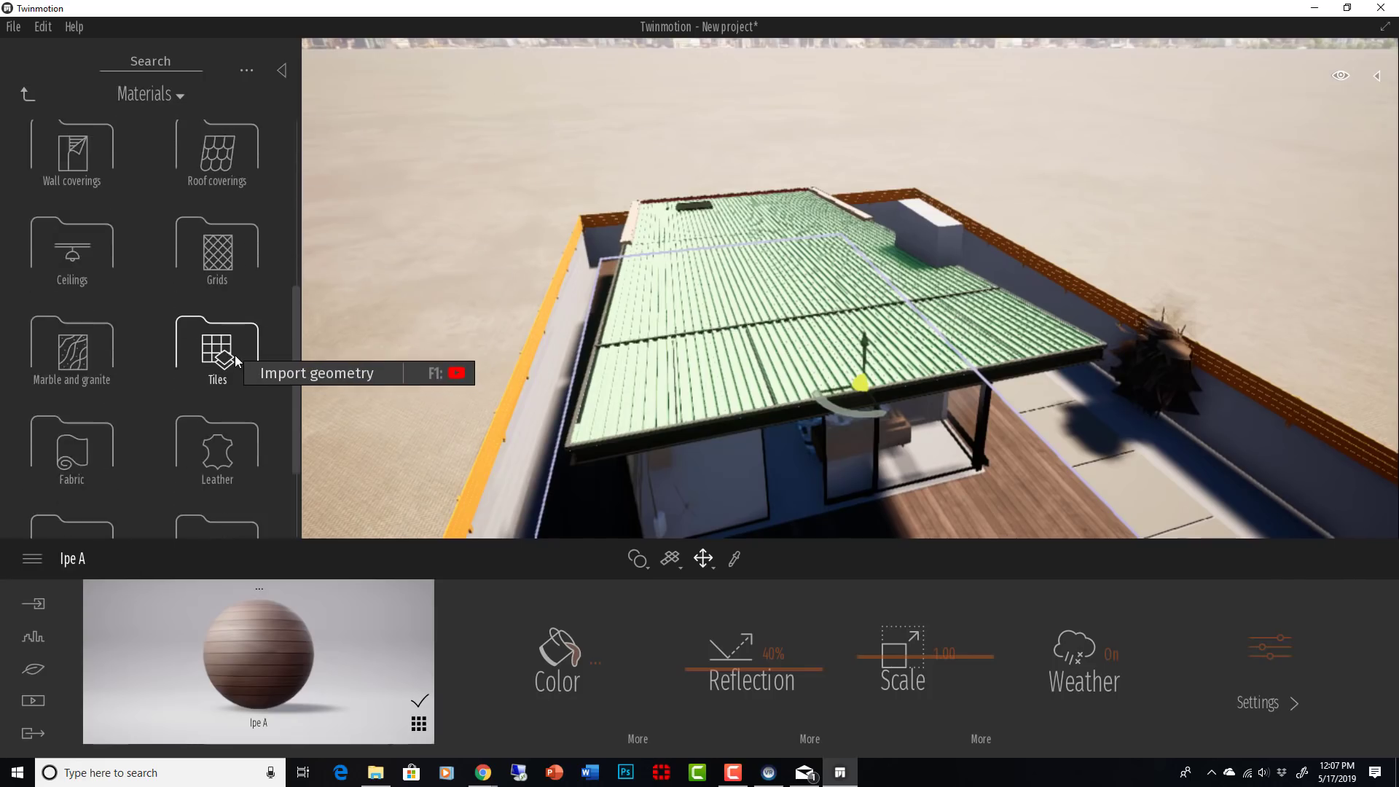
{"action": "scroll", "coordinate": [235, 356], "scroll_direction": "down", "scroll_amount": 1}
{"action": "scroll", "coordinate": [135, 321], "scroll_direction": "up", "scroll_amount": 4}
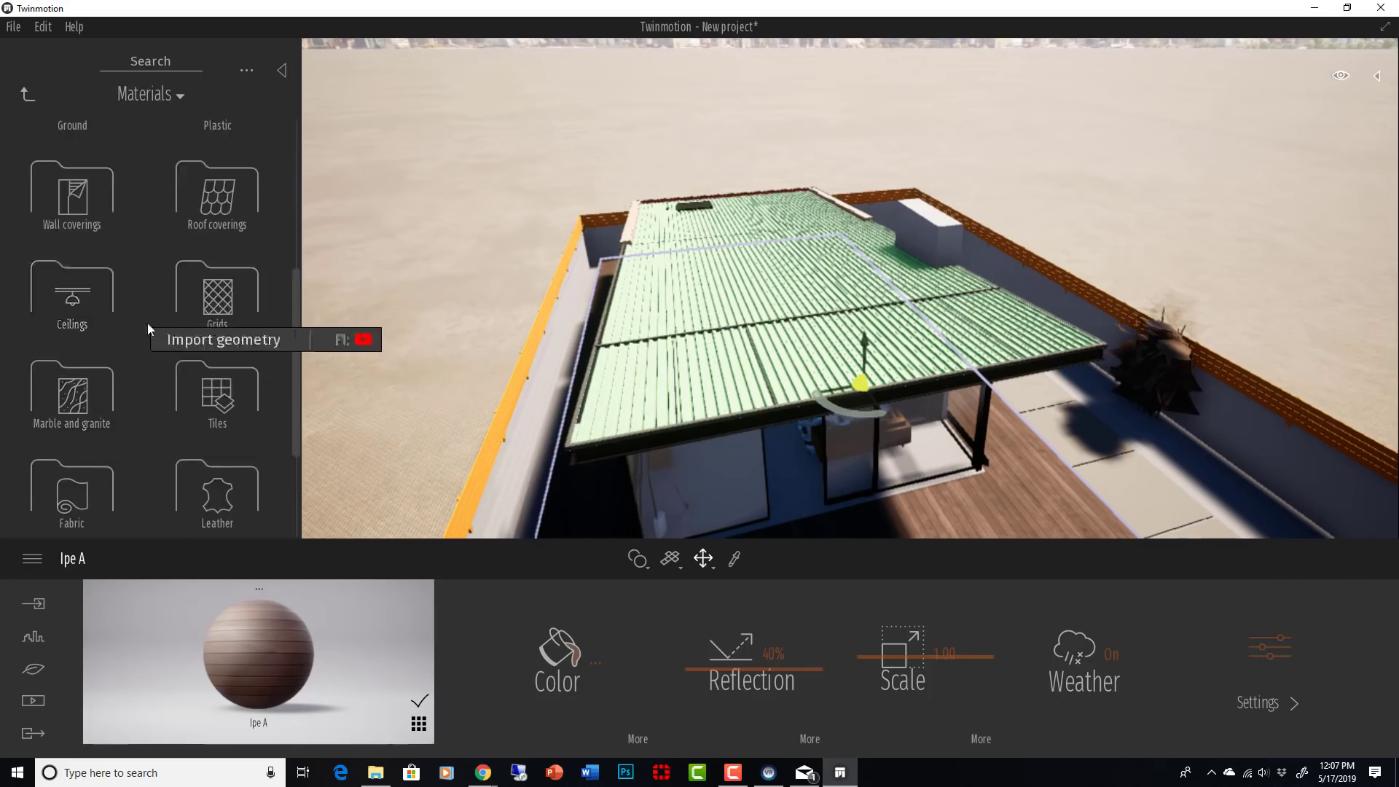
{"action": "scroll", "coordinate": [200, 305], "scroll_direction": "up", "scroll_amount": 2}
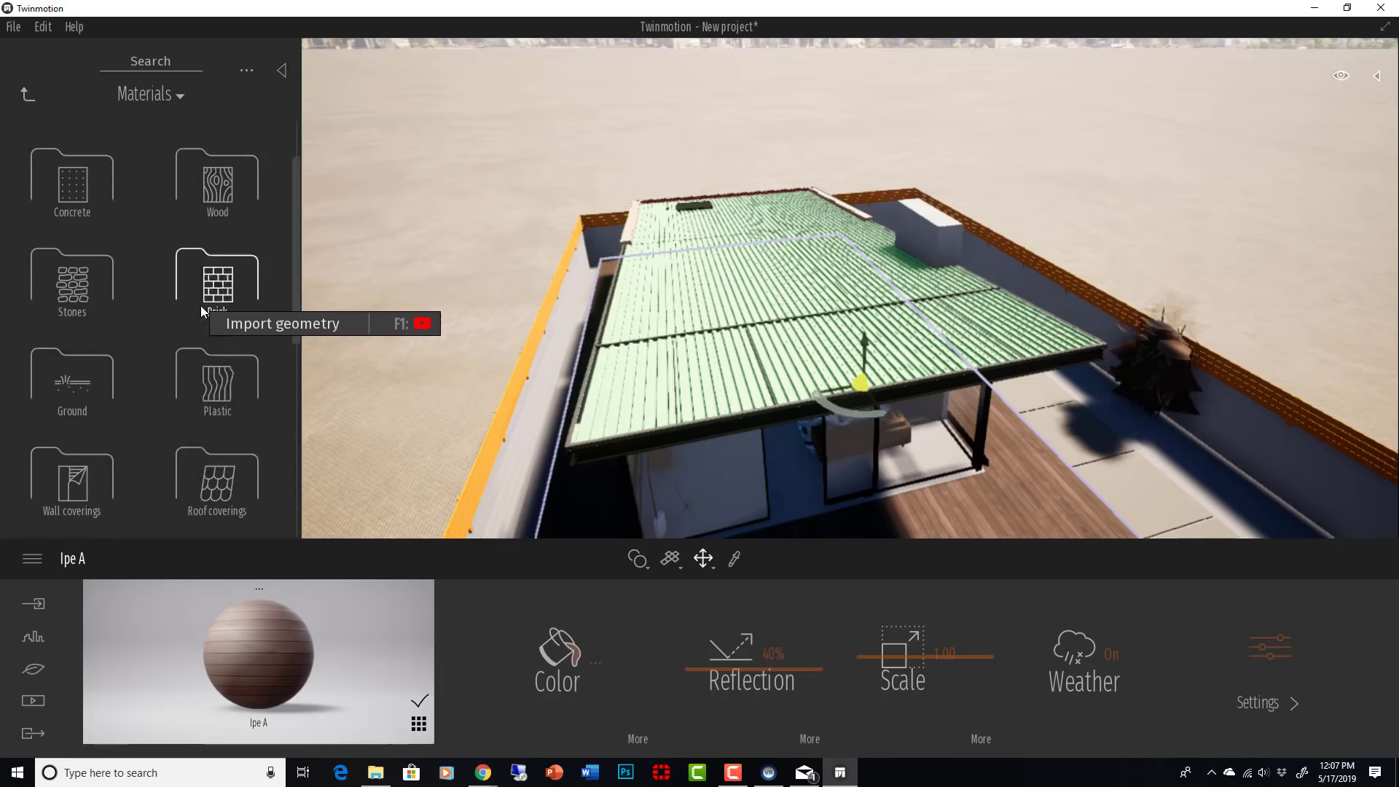
{"action": "scroll", "coordinate": [206, 291], "scroll_direction": "up", "scroll_amount": 2}
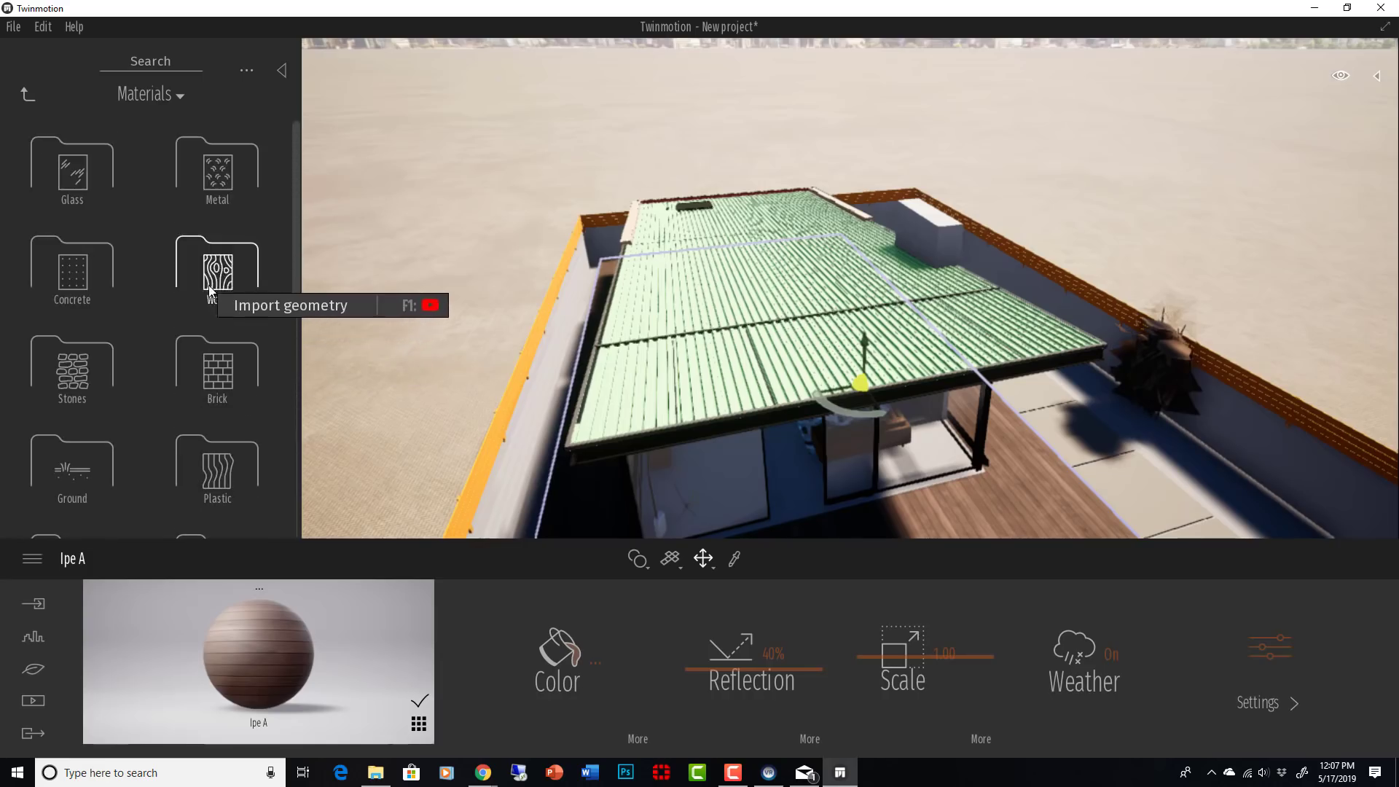
{"action": "left_click", "coordinate": [209, 177]}
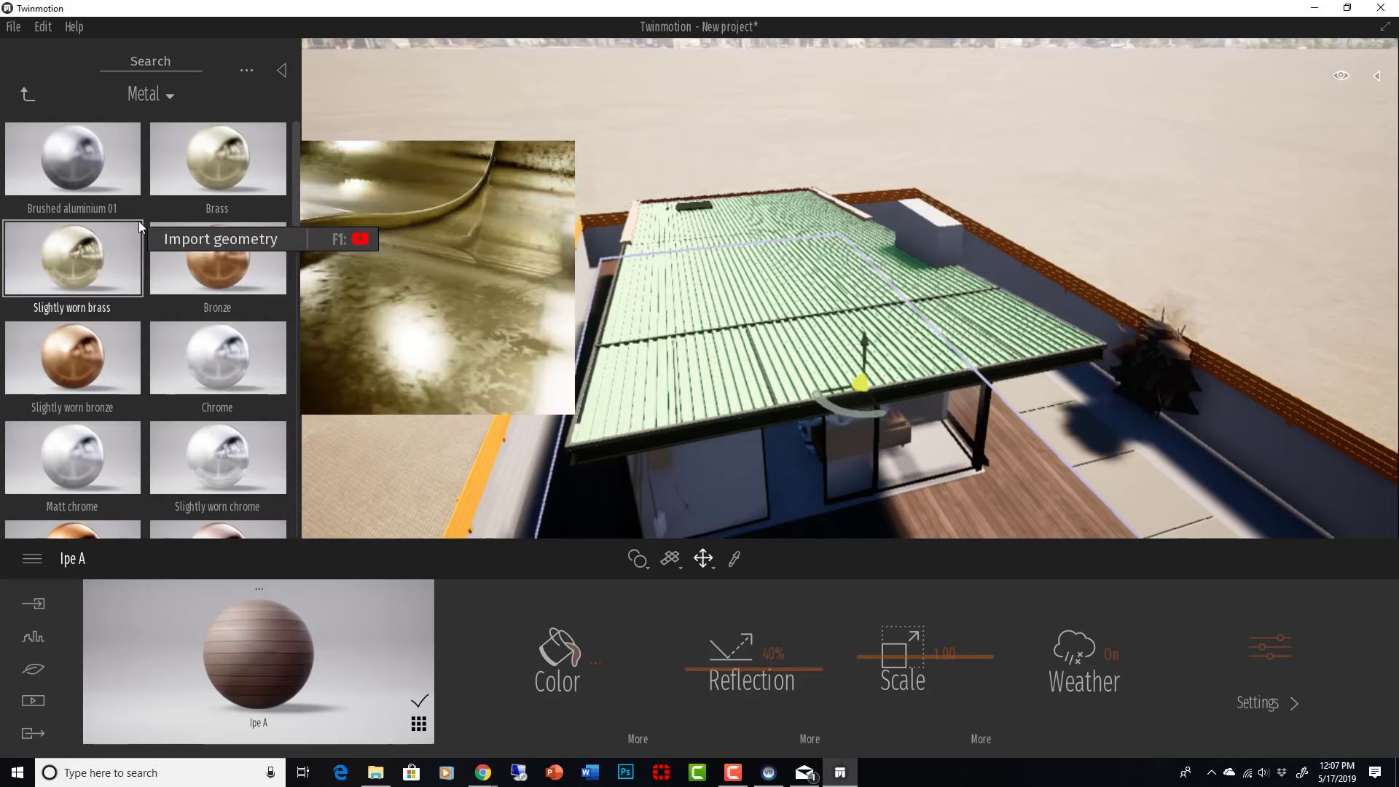
{"action": "scroll", "coordinate": [167, 262], "scroll_direction": "down", "scroll_amount": 4}
{"action": "scroll", "coordinate": [195, 273], "scroll_direction": "down", "scroll_amount": 4}
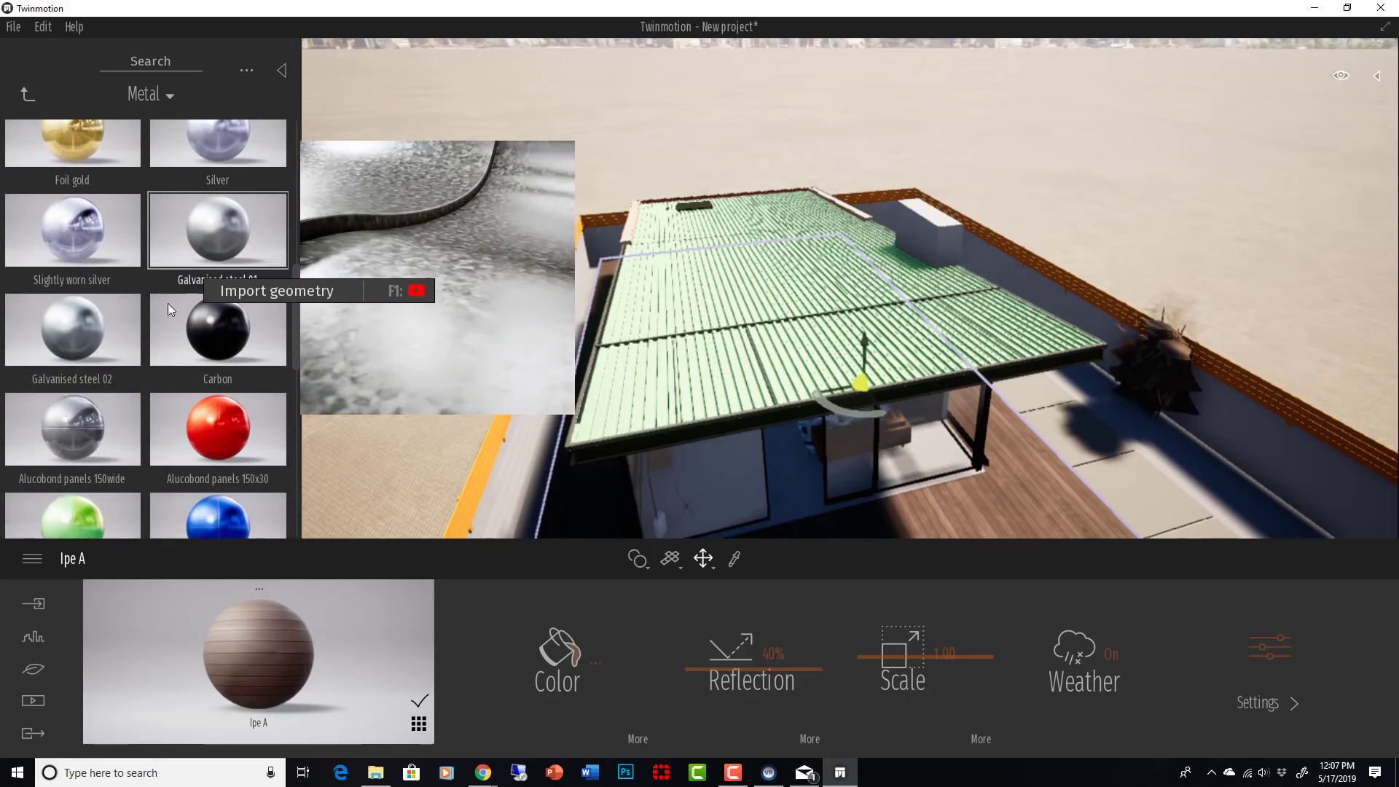
{"action": "left_click_drag", "start_coordinate": [59, 334], "coordinate": [789, 390]}
Step: Apply the Pool 01 water material to the dark pool surface in front of the deck
{"action": "middle_click_drag", "start_coordinate": [892, 386], "coordinate": [816, 174]}
{"action": "right_click_drag", "start_coordinate": [892, 386], "coordinate": [1122, 337]}
{"action": "scroll", "coordinate": [874, 360], "scroll_direction": "up", "scroll_amount": 5}
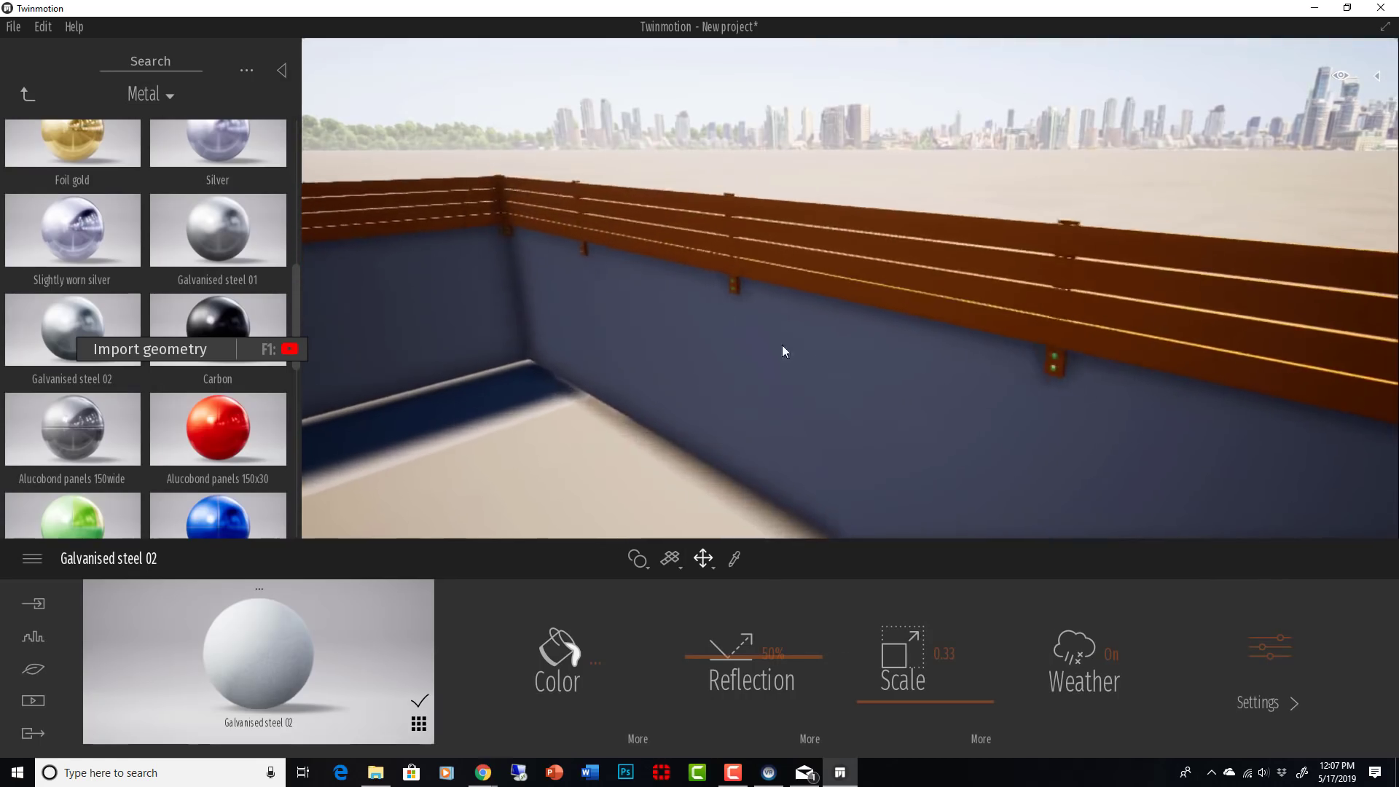
{"action": "right_click_drag", "start_coordinate": [782, 345], "coordinate": [379, 317]}
{"action": "key", "text": "d"}
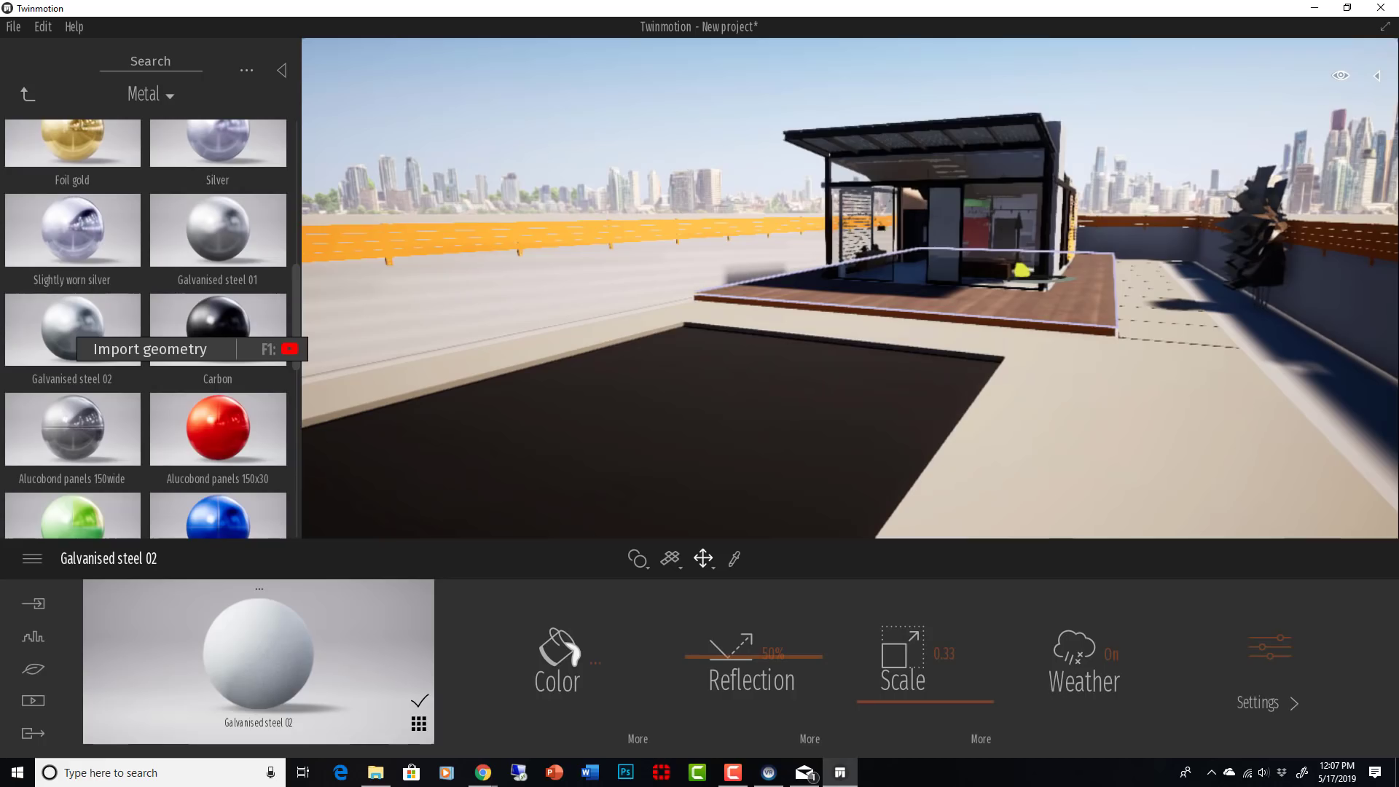
{"action": "key", "text": "w"}
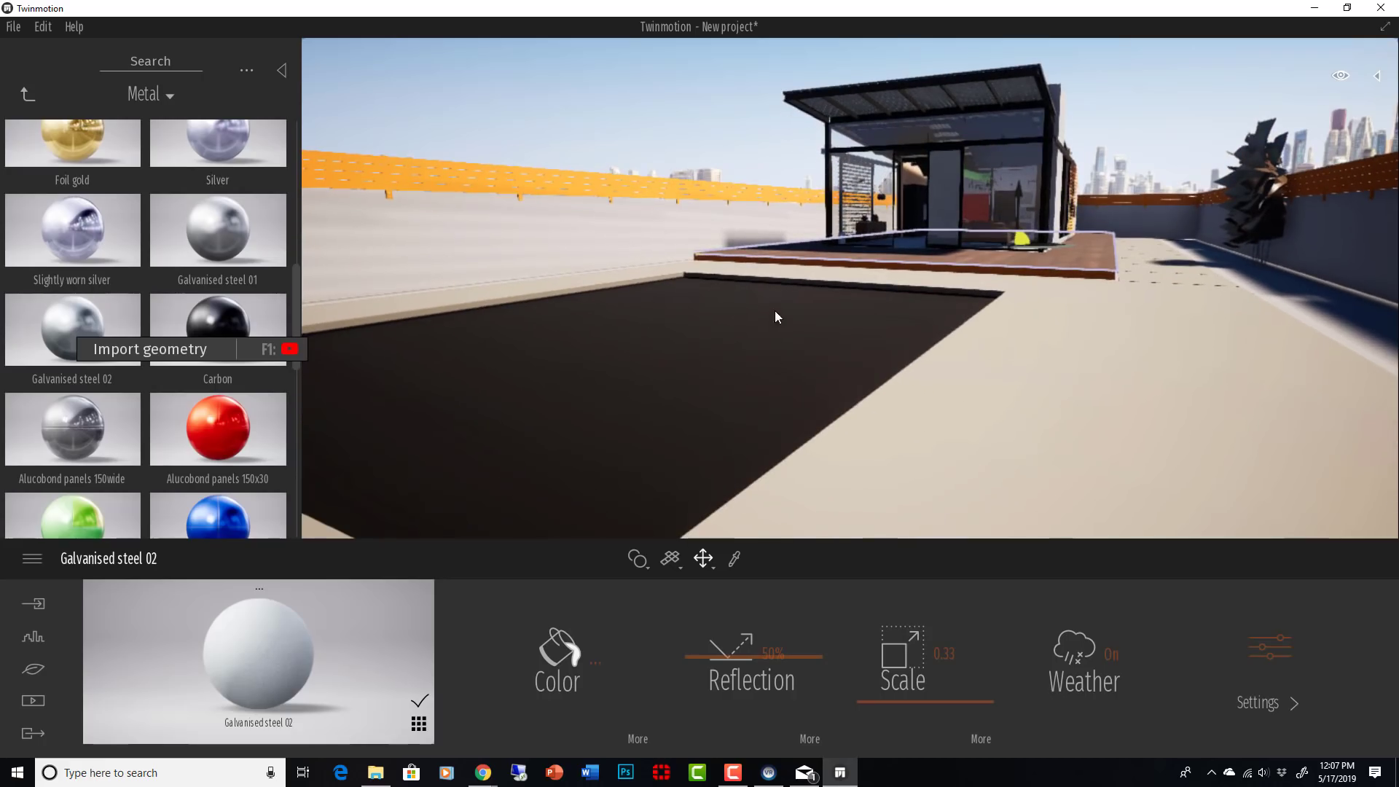
{"action": "left_click", "coordinate": [29, 95]}
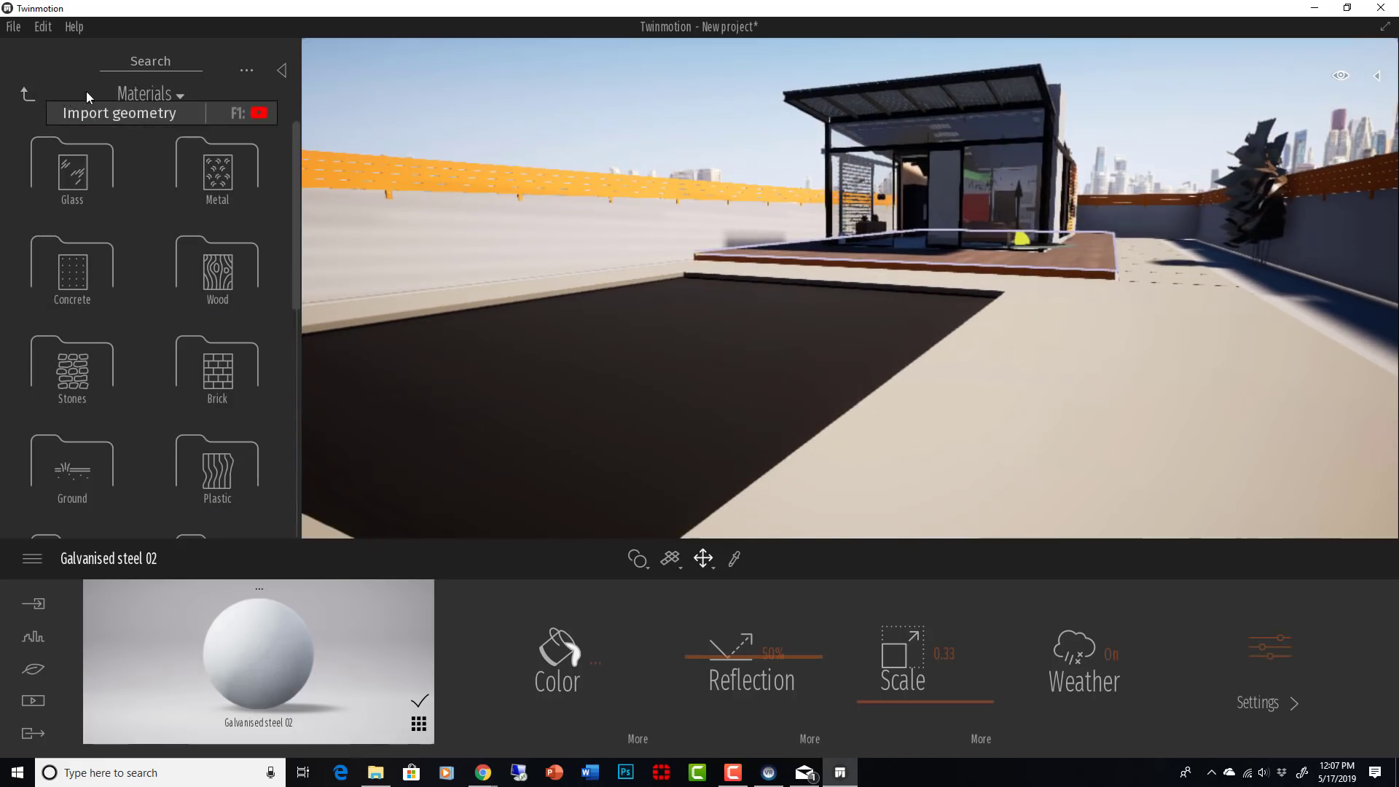
{"action": "scroll", "coordinate": [199, 312], "scroll_direction": "down", "scroll_amount": 6}
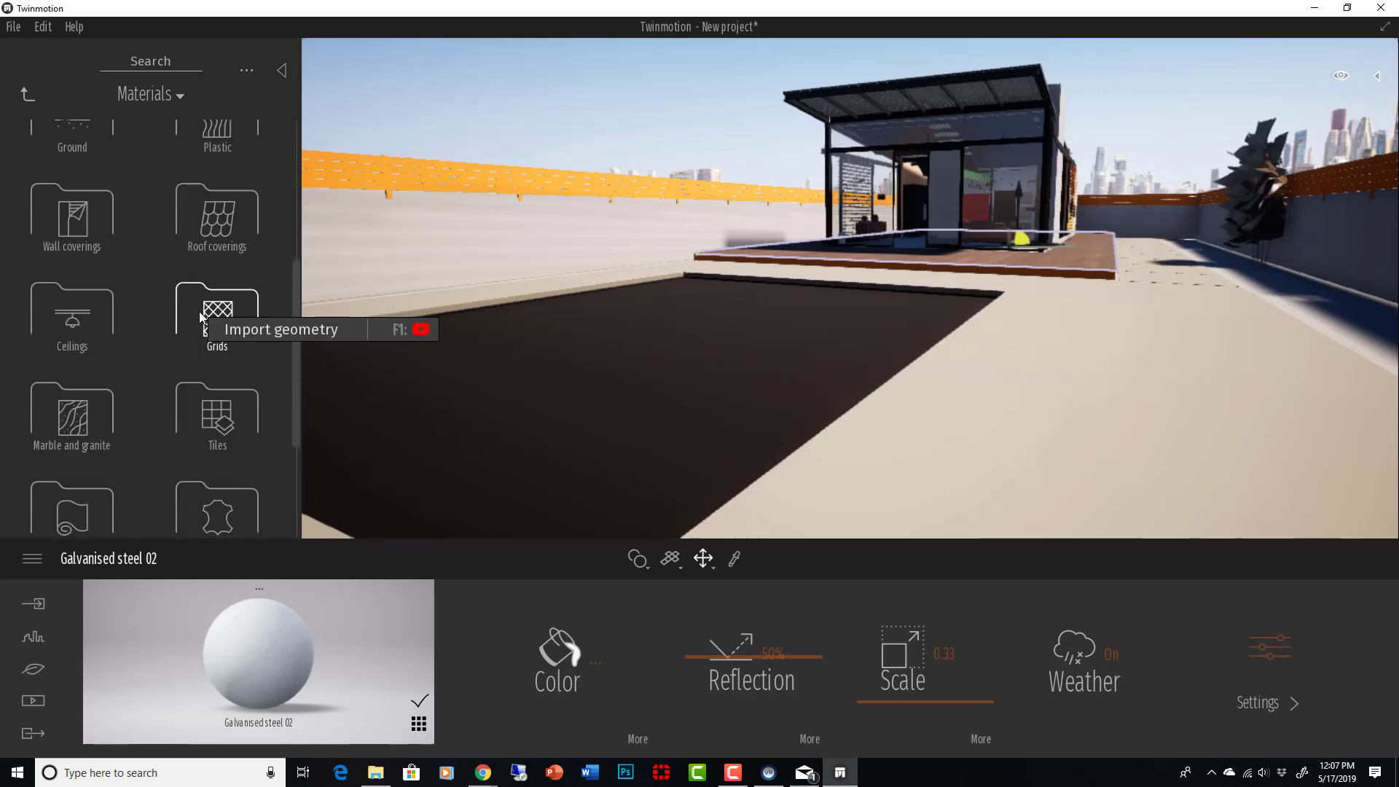
{"action": "scroll", "coordinate": [199, 312], "scroll_direction": "down", "scroll_amount": 2}
{"action": "left_click", "coordinate": [210, 381]}
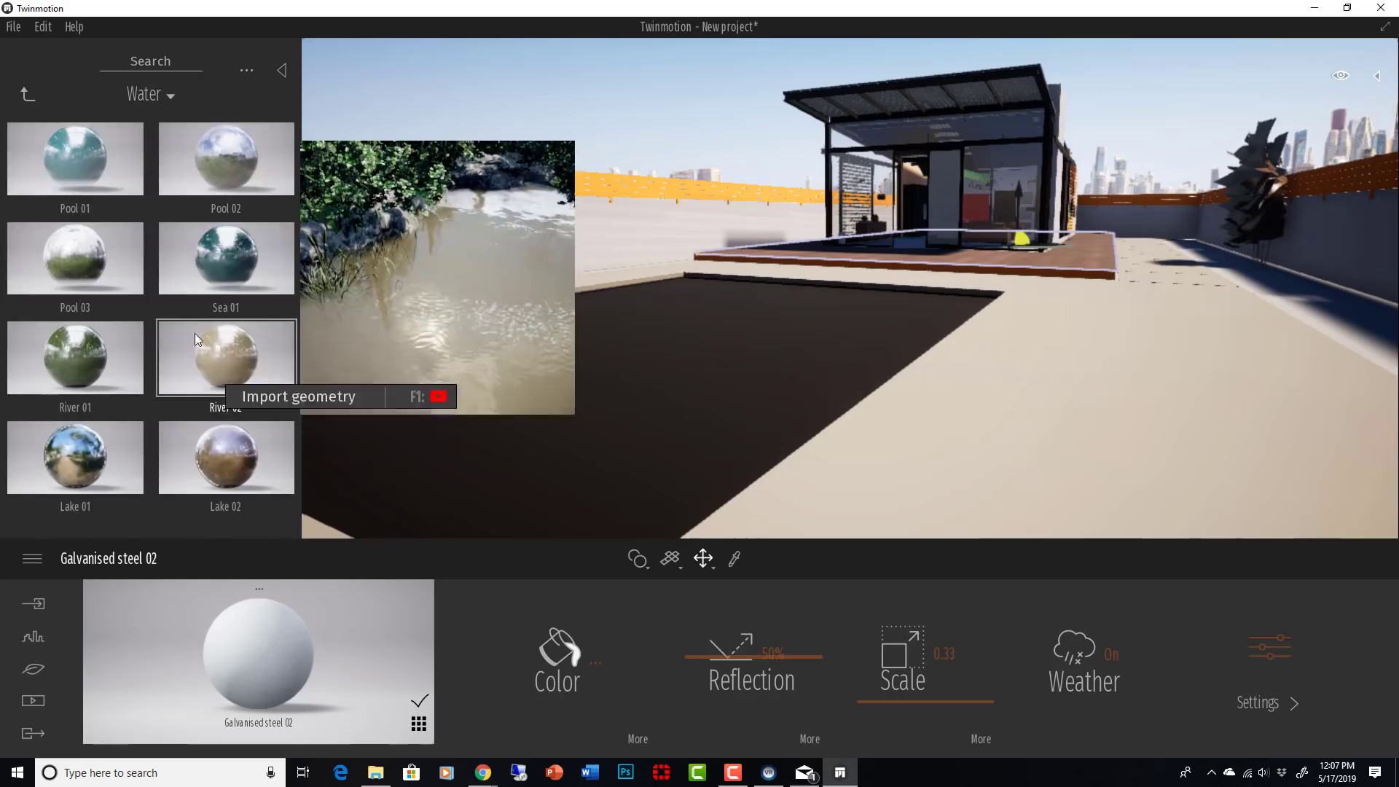
{"action": "left_click_drag", "start_coordinate": [33, 138], "coordinate": [644, 357]}
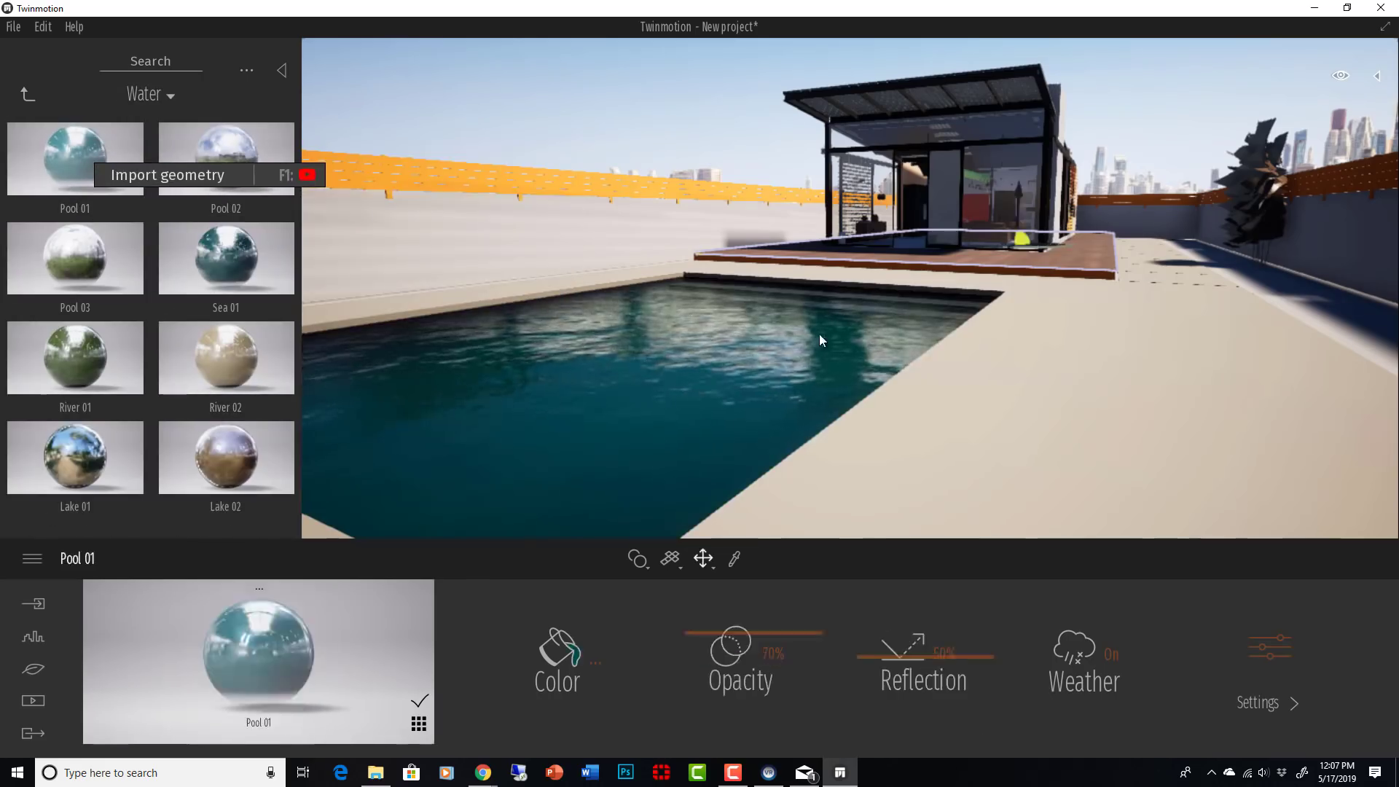
Step: Set the pool water's reflection to 41% and its opacity to 44%
{"action": "key", "text": "a"}
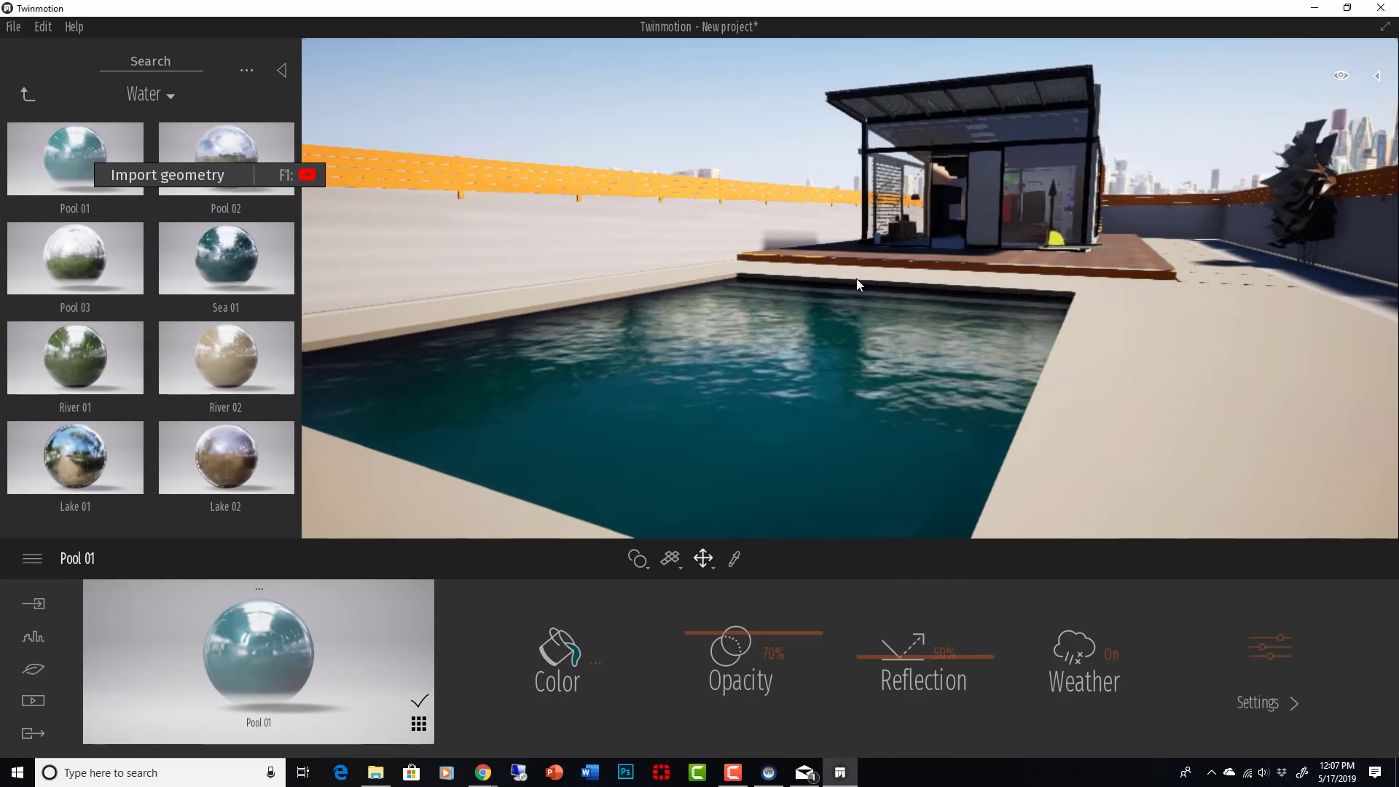
{"action": "right_click_drag", "start_coordinate": [751, 357], "coordinate": [790, 341]}
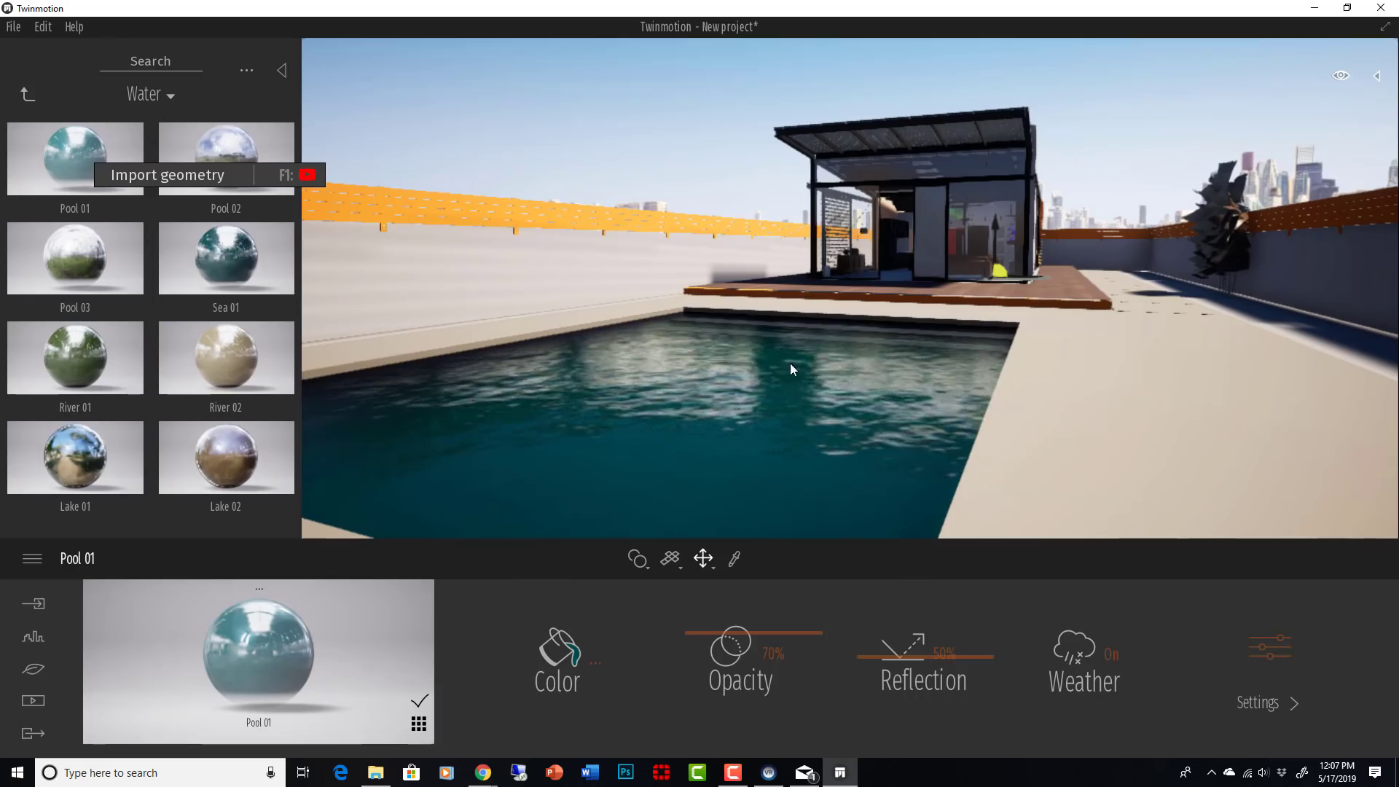
{"action": "left_click", "coordinate": [959, 658]}
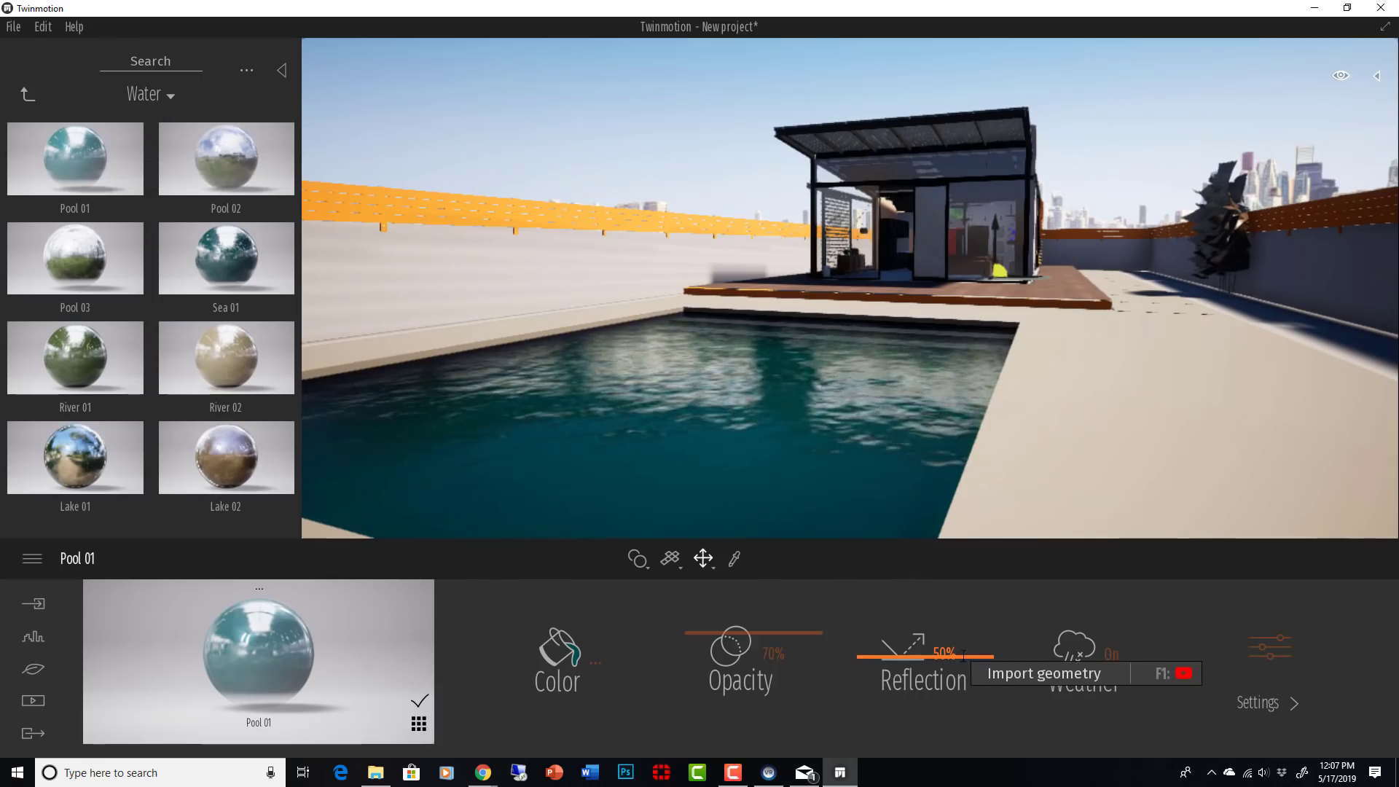
{"action": "type", "text": "32"}
{"action": "key", "text": "Return"}
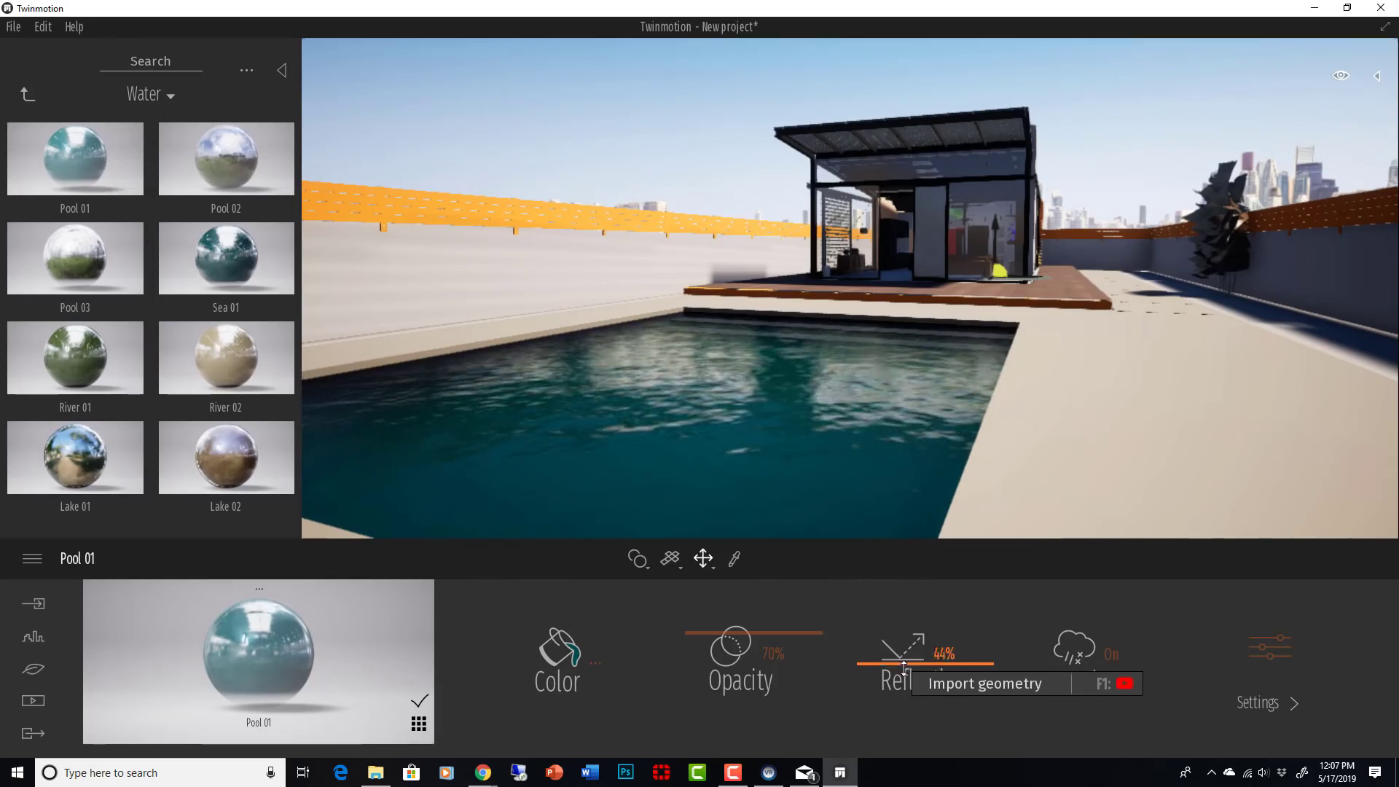
{"action": "left_click_drag", "start_coordinate": [903, 682], "coordinate": [909, 672]}
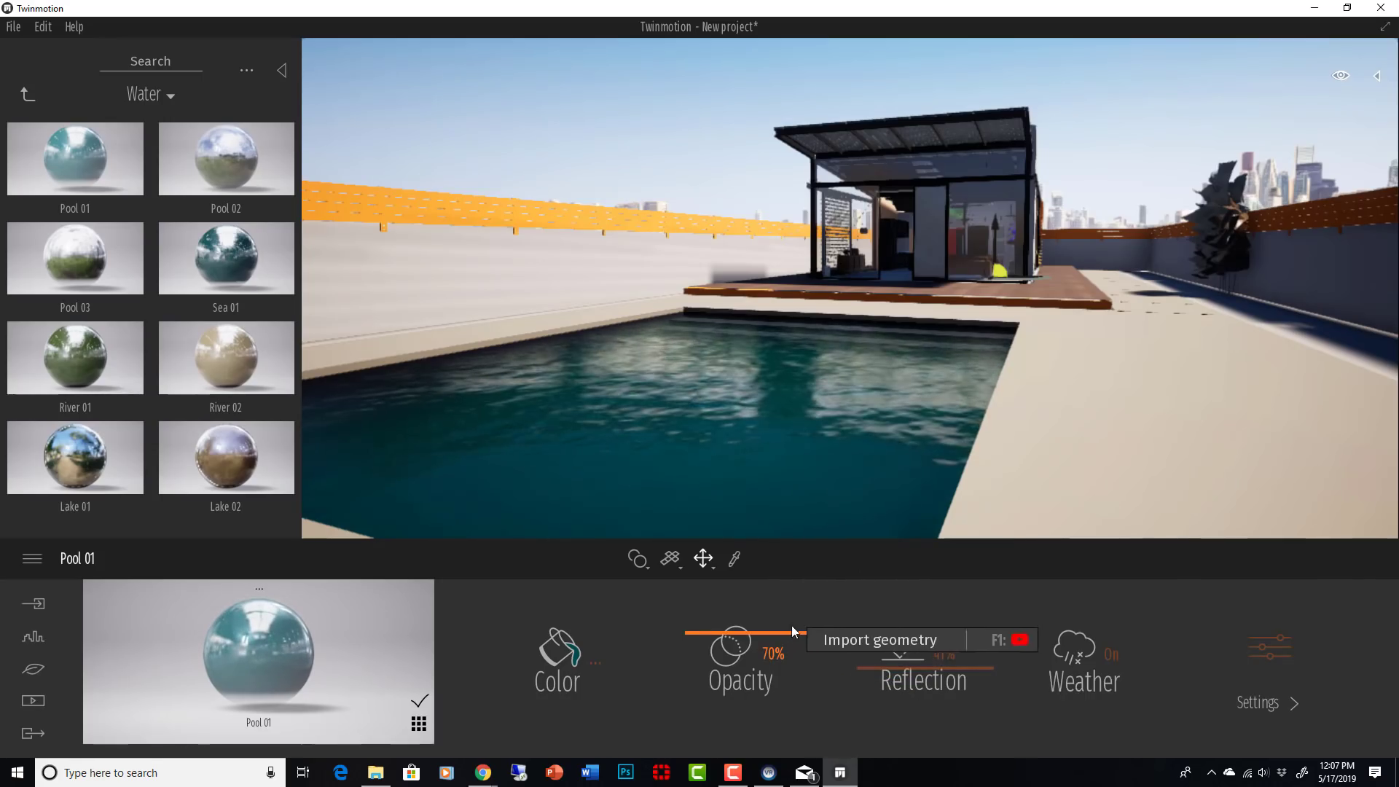
{"action": "left_click_drag", "start_coordinate": [788, 632], "coordinate": [787, 665]}
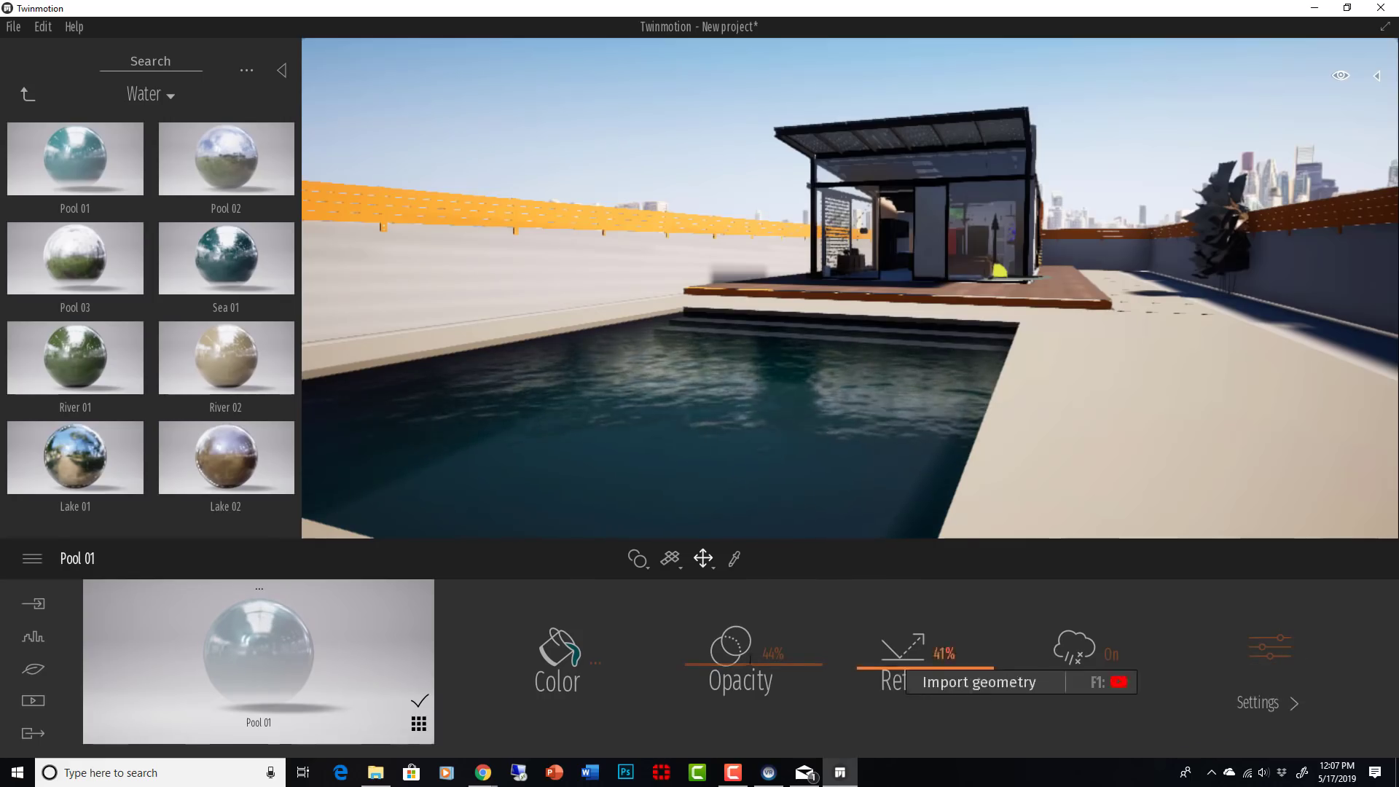
Step: Brighten the pool water's color to a lighter teal and accept it
{"action": "left_click", "coordinate": [582, 655]}
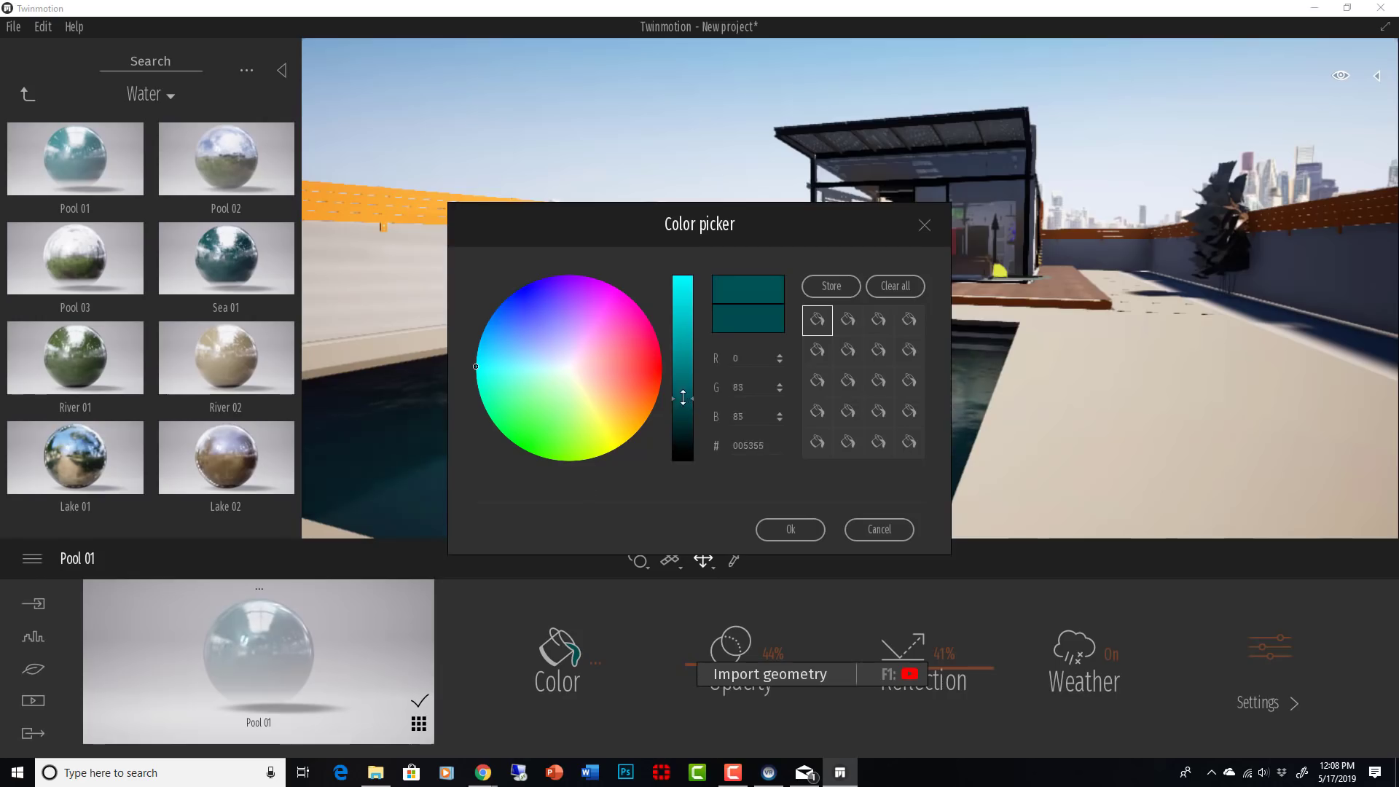
{"action": "left_click_drag", "start_coordinate": [683, 397], "coordinate": [688, 364]}
{"action": "left_click", "coordinate": [787, 529]}
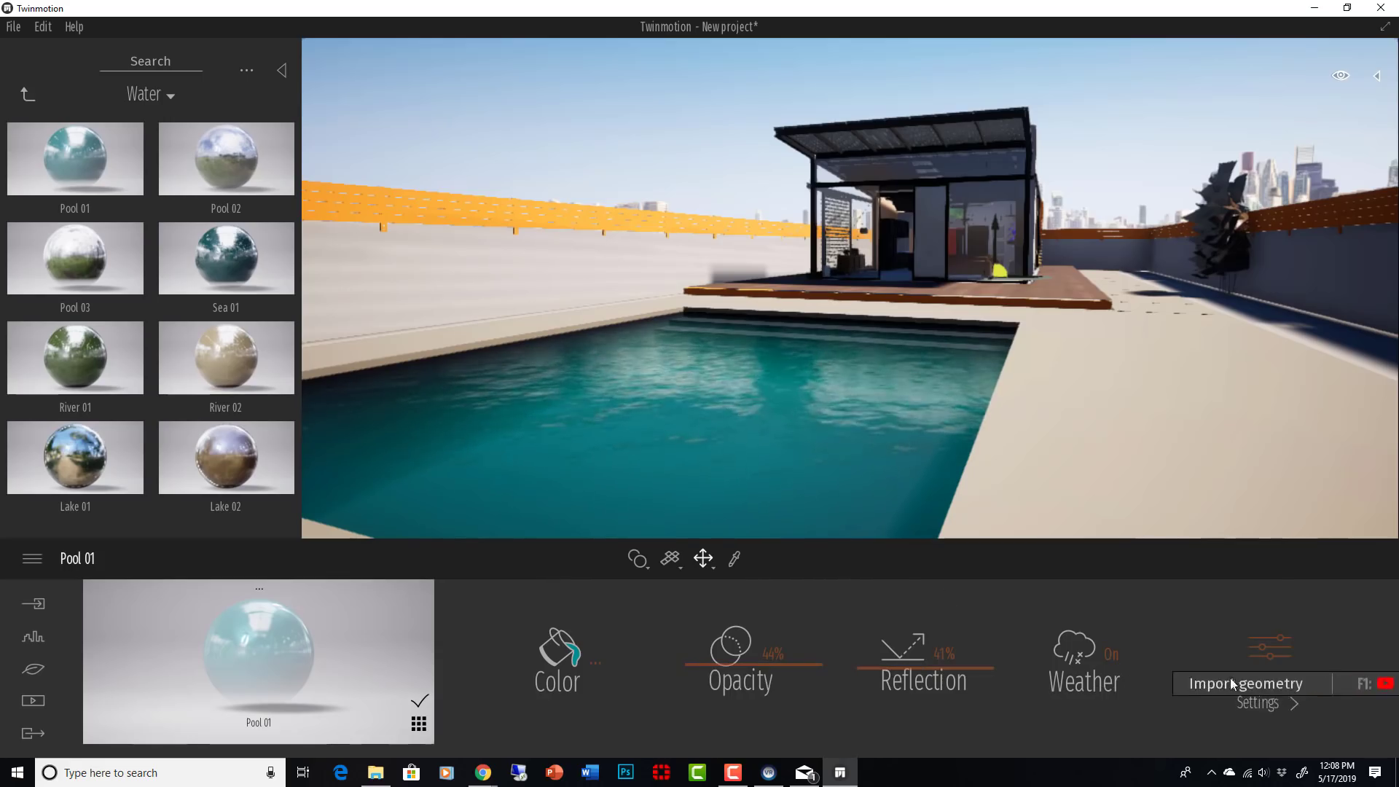
Step: Calm the pool water's ripples by setting its bump to 5% and its scale to 0.13
{"action": "left_click", "coordinate": [1263, 656]}
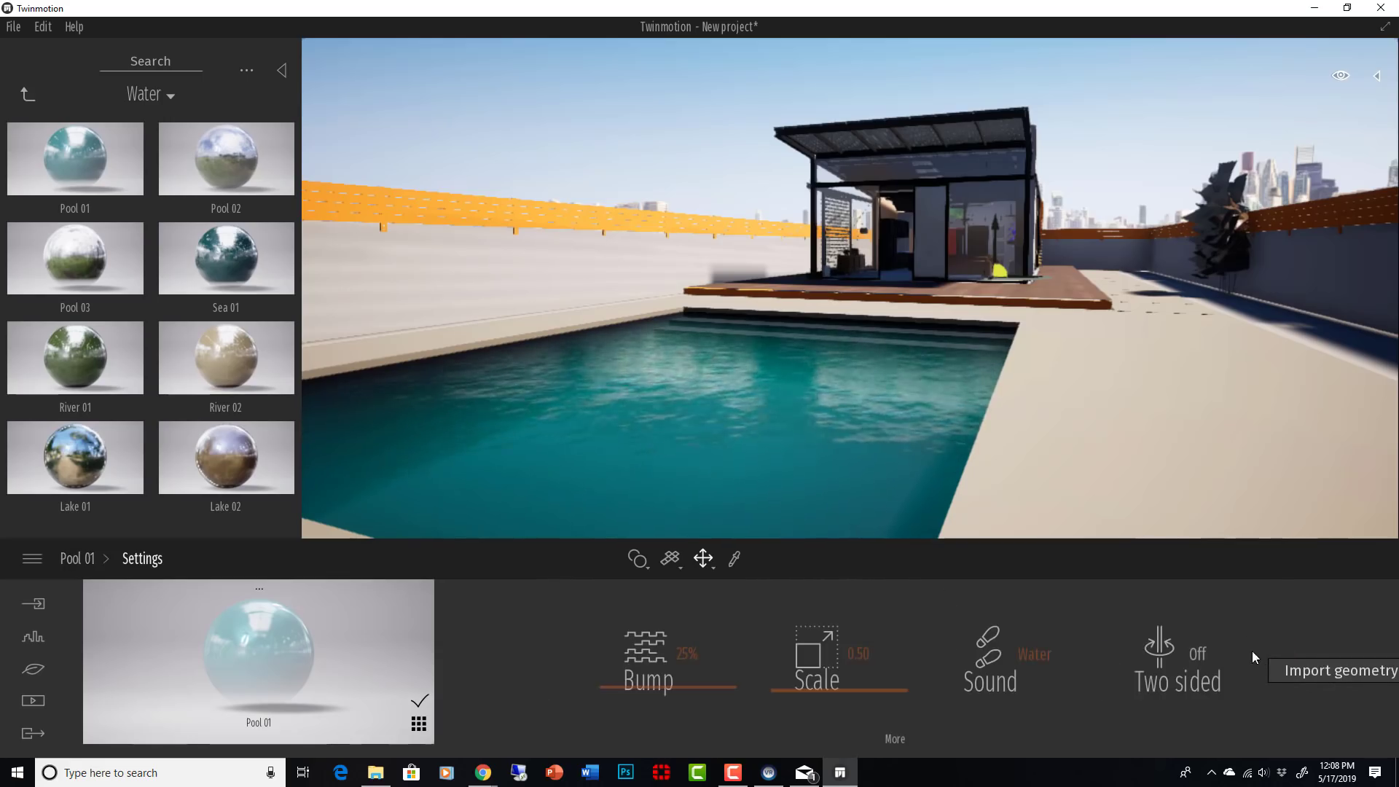
{"action": "left_click_drag", "start_coordinate": [643, 683], "coordinate": [639, 723]}
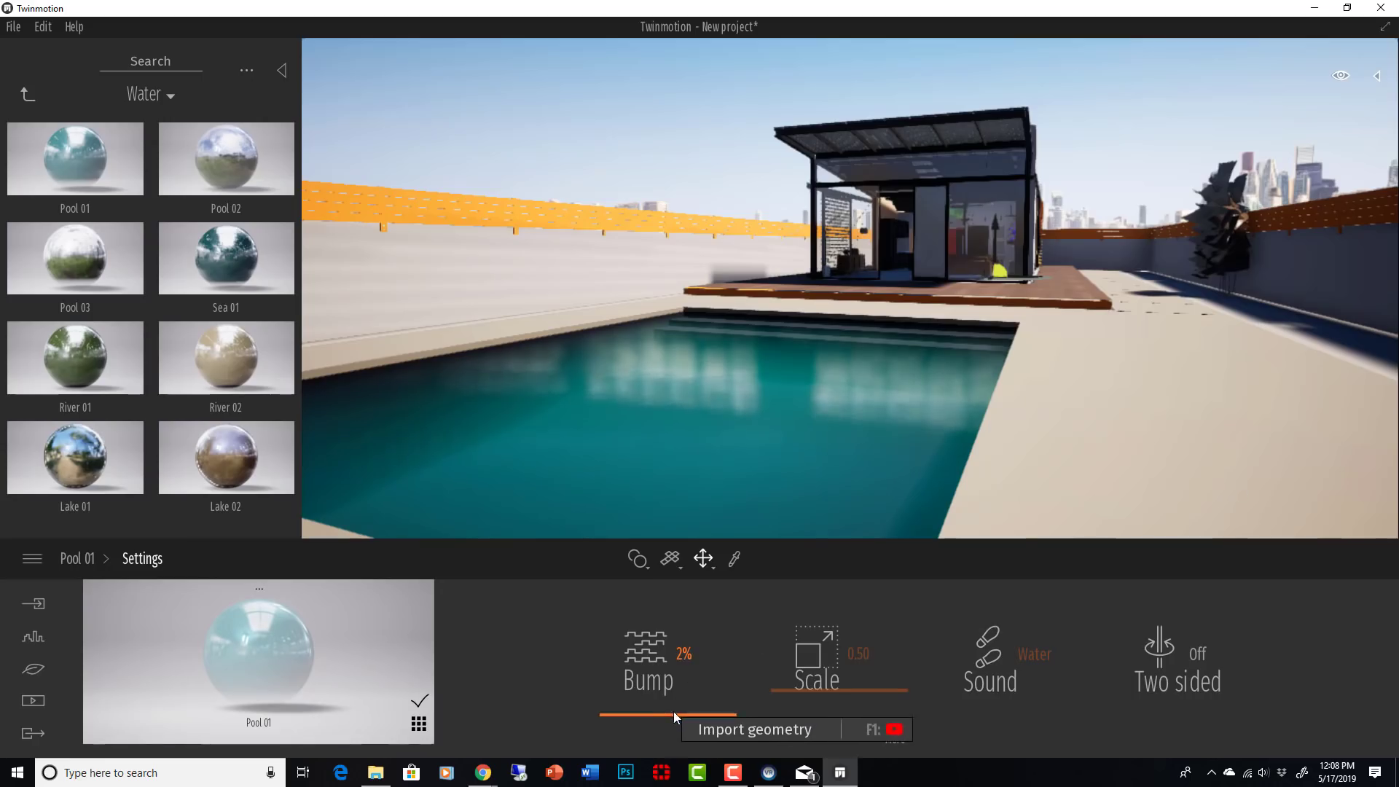
{"action": "left_click_drag", "start_coordinate": [674, 713], "coordinate": [674, 712]}
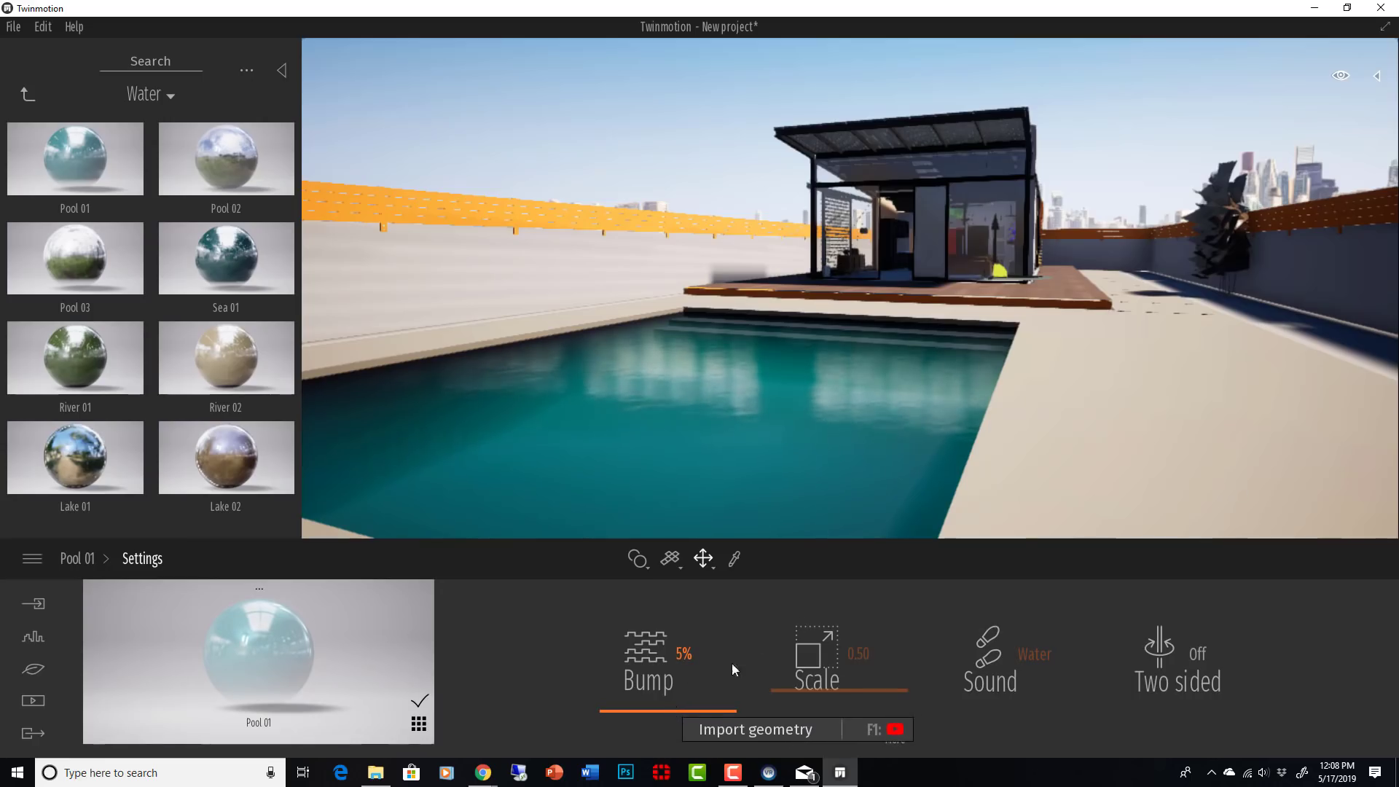
{"action": "left_click_drag", "start_coordinate": [869, 691], "coordinate": [886, 721]}
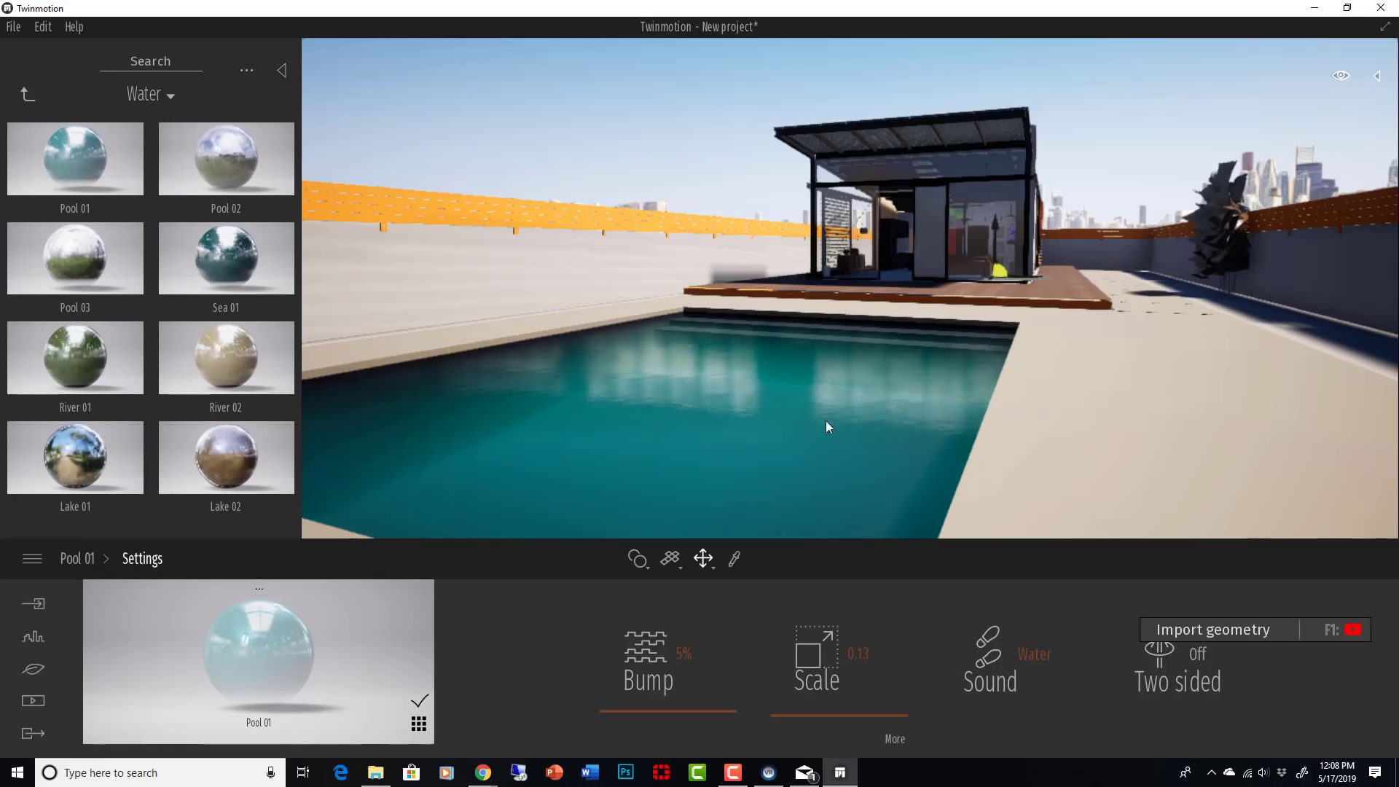
Step: Inspect the house's glass front up close, select the frosted door panel, and view the pool and house together from a distance
{"action": "key", "text": "w"}
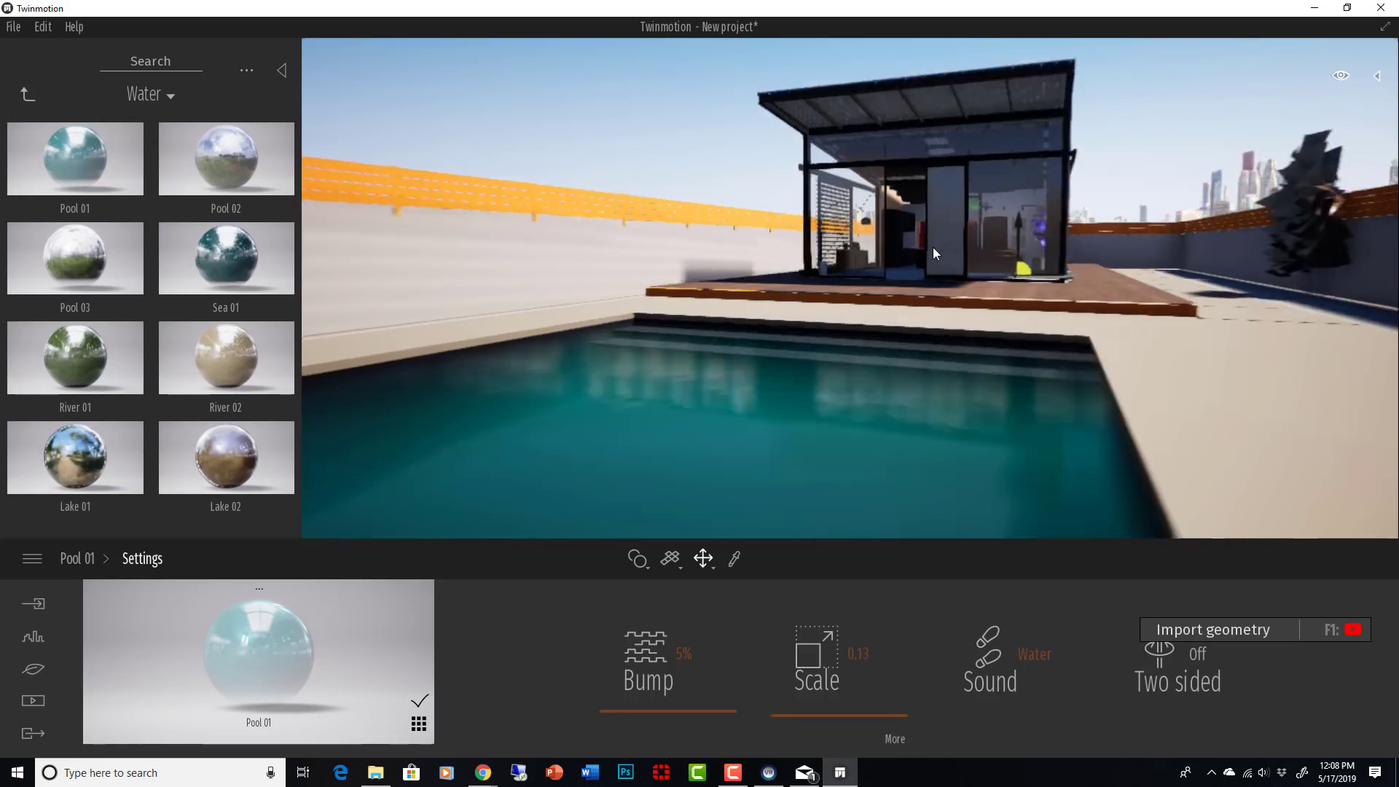
{"action": "right_click_drag", "start_coordinate": [933, 247], "coordinate": [1020, 240]}
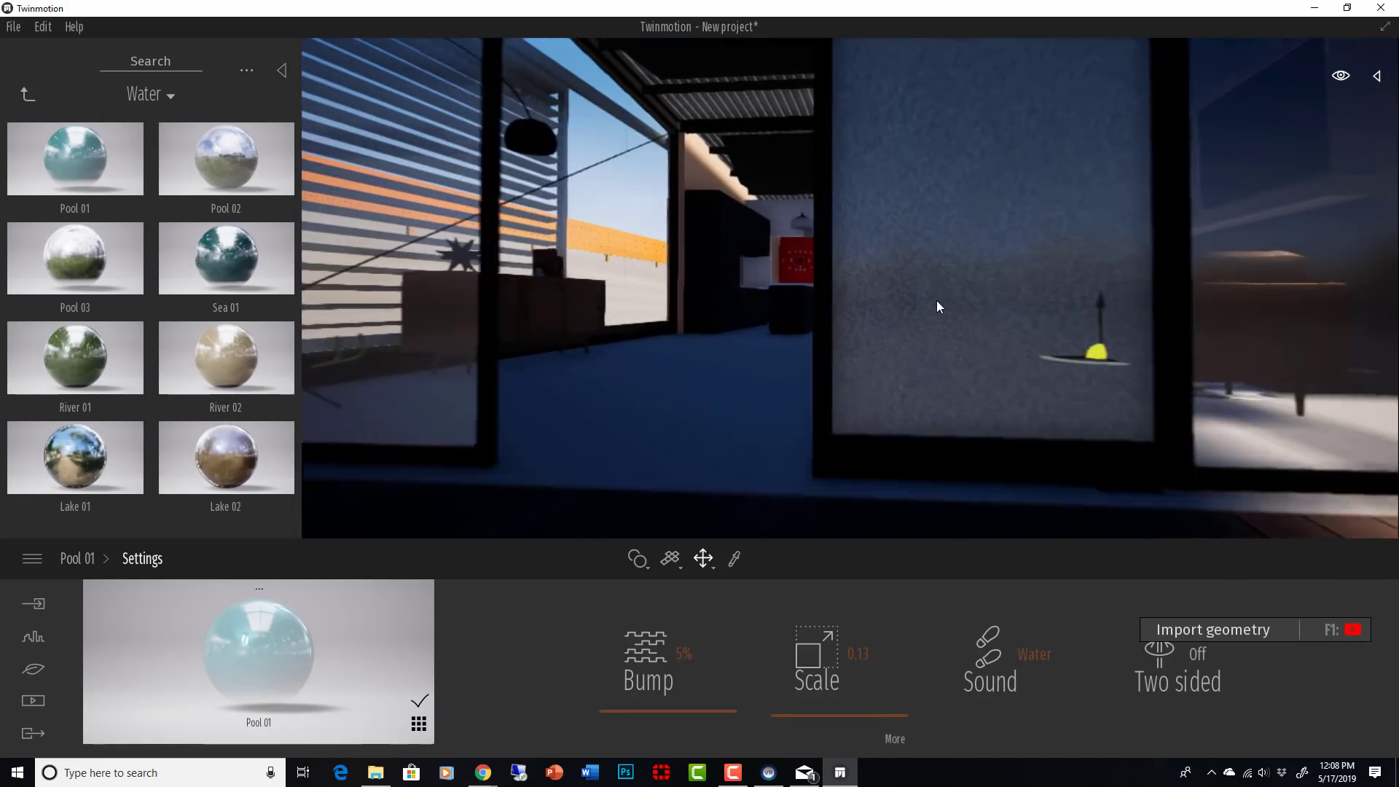
{"action": "left_click", "coordinate": [937, 300]}
{"action": "scroll", "coordinate": [833, 252], "scroll_direction": "down", "scroll_amount": 10}
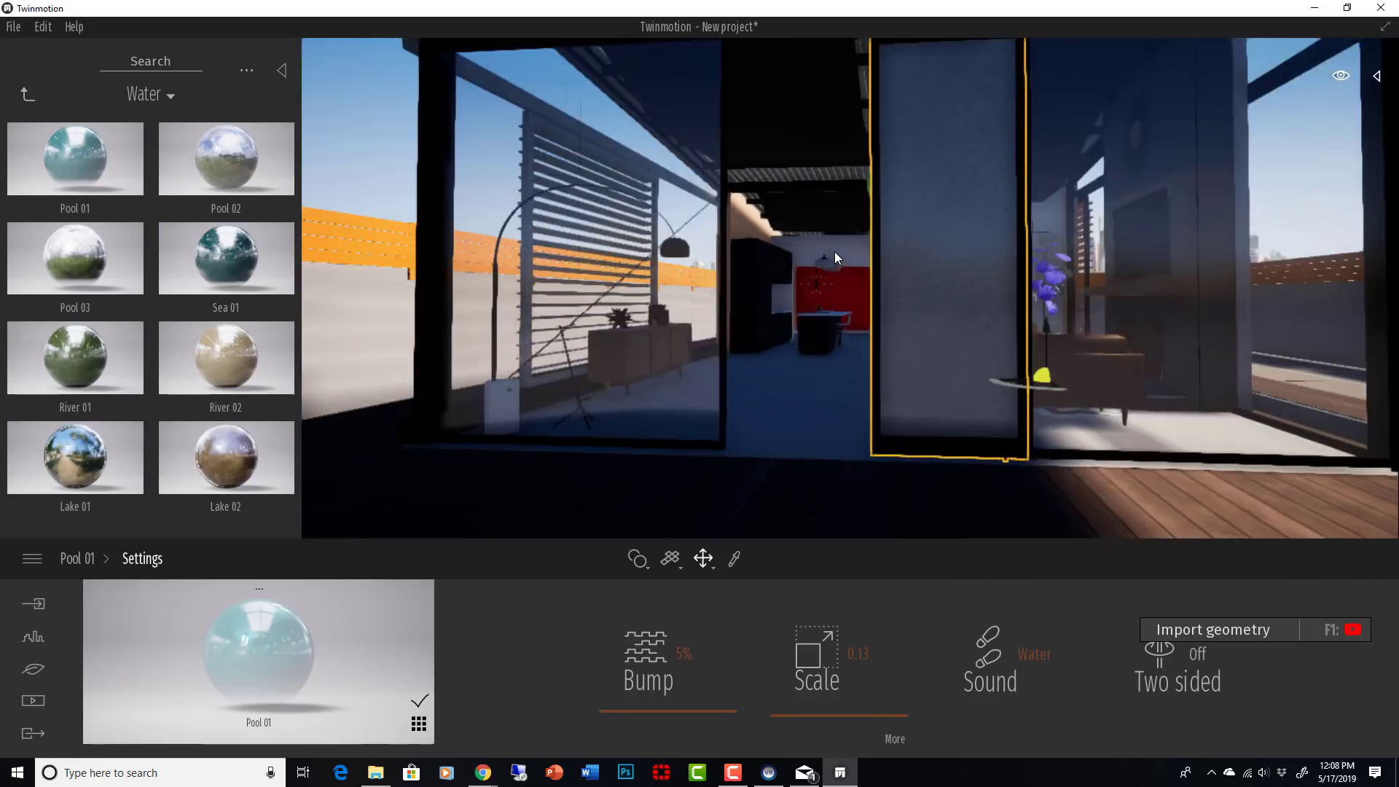
{"action": "scroll", "coordinate": [833, 252], "scroll_direction": "down", "scroll_amount": 3}
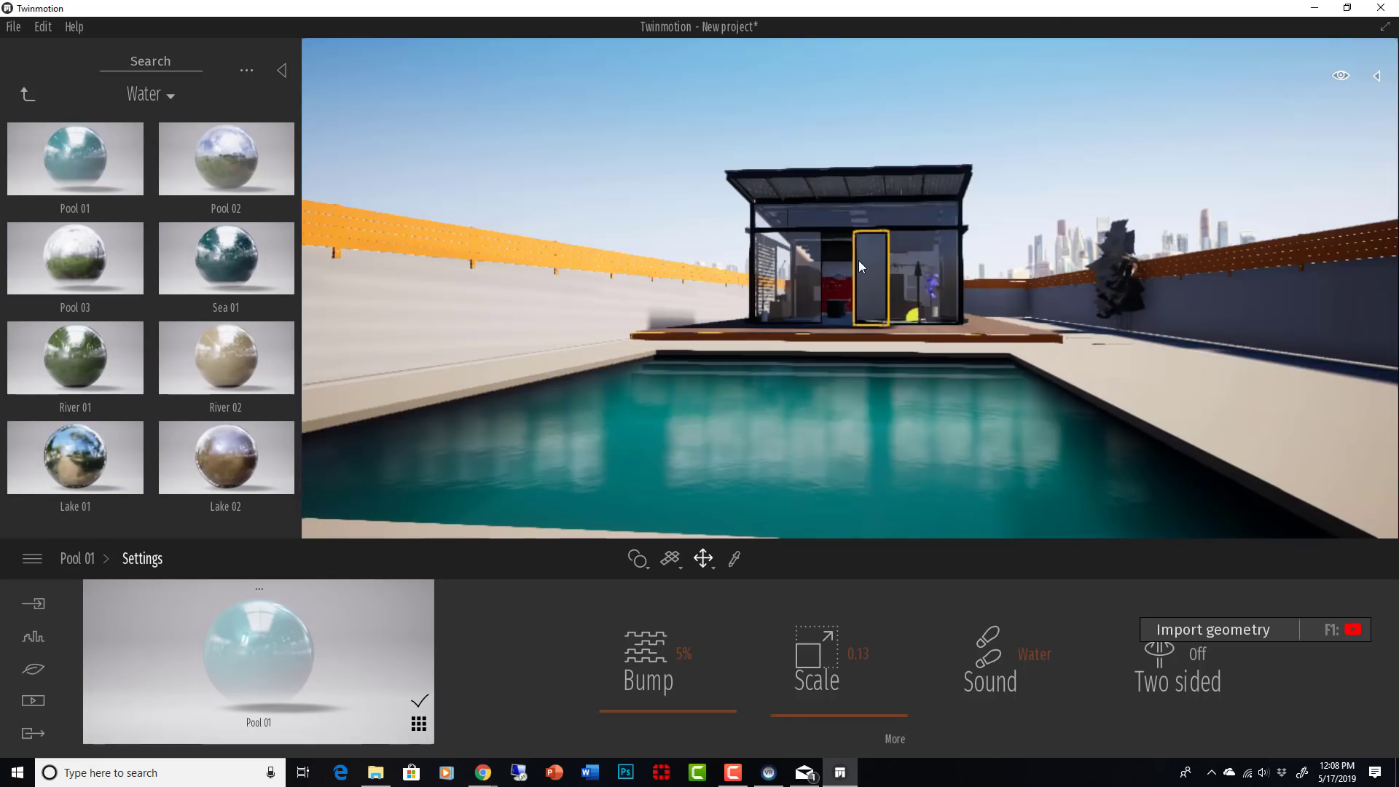
{"action": "right_click_drag", "start_coordinate": [942, 282], "coordinate": [911, 320]}
{"action": "middle_click_drag", "start_coordinate": [911, 321], "coordinate": [860, 375]}
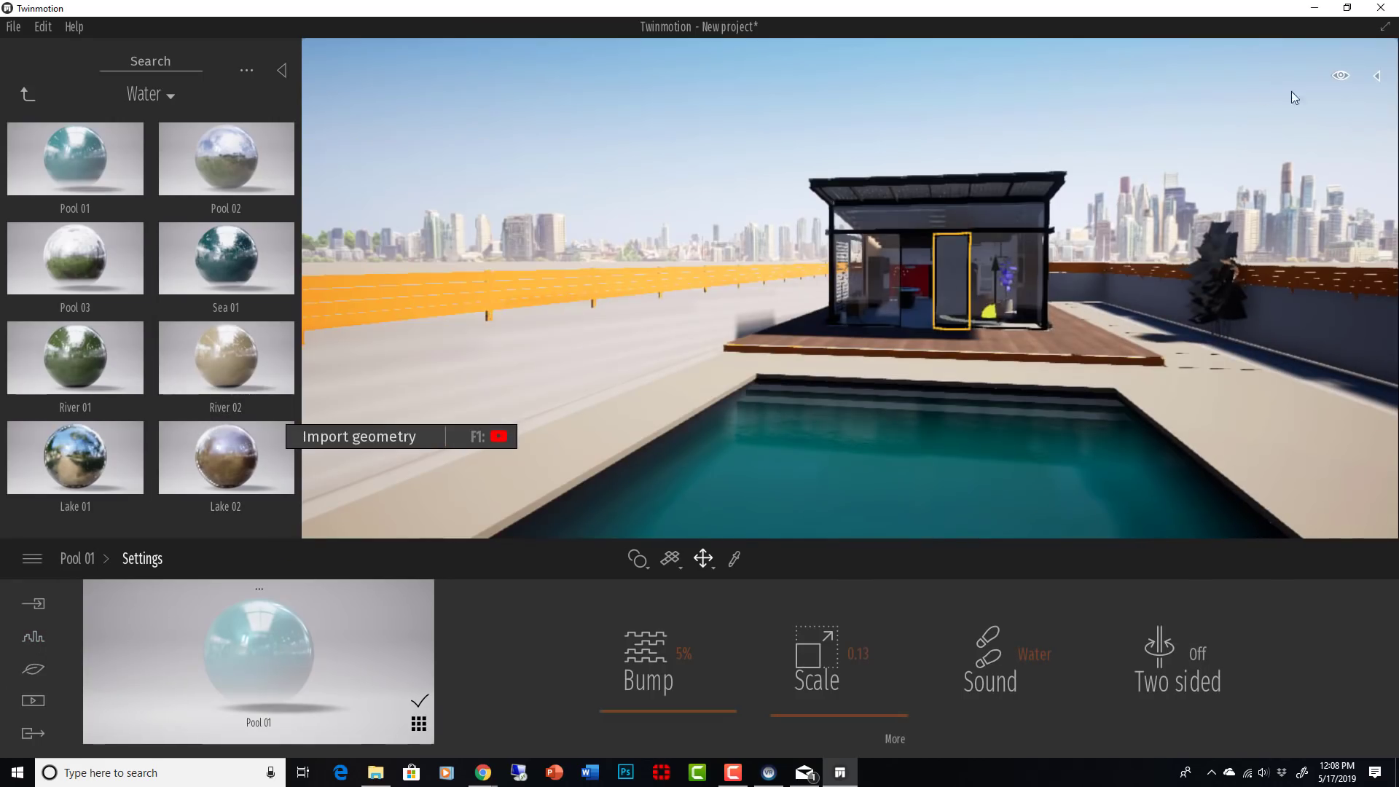
Step: Look over the Urban path and context tools, marking an area on the OpenStreetMap map without grabbing it, and view the Media options
{"action": "left_click", "coordinate": [41, 640]}
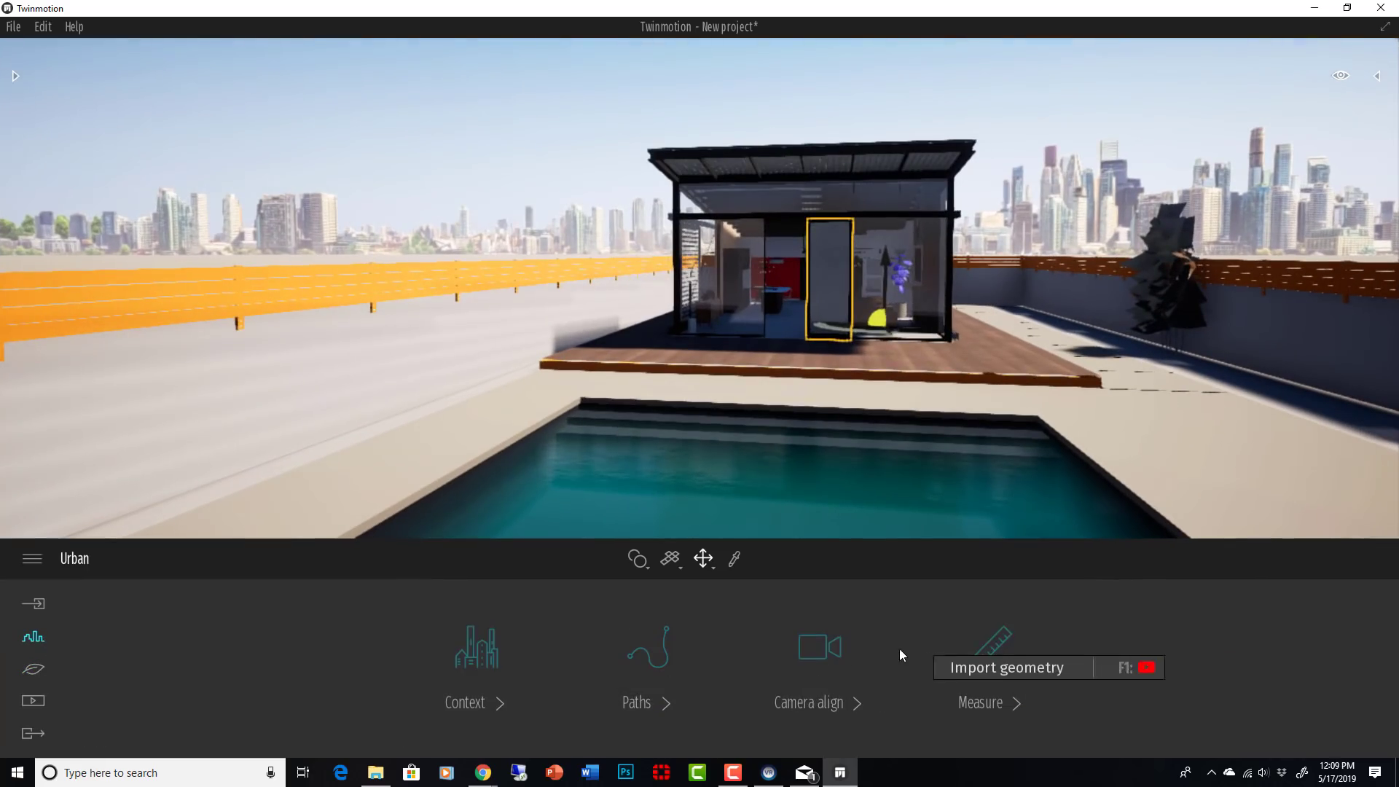
{"action": "left_click", "coordinate": [659, 694]}
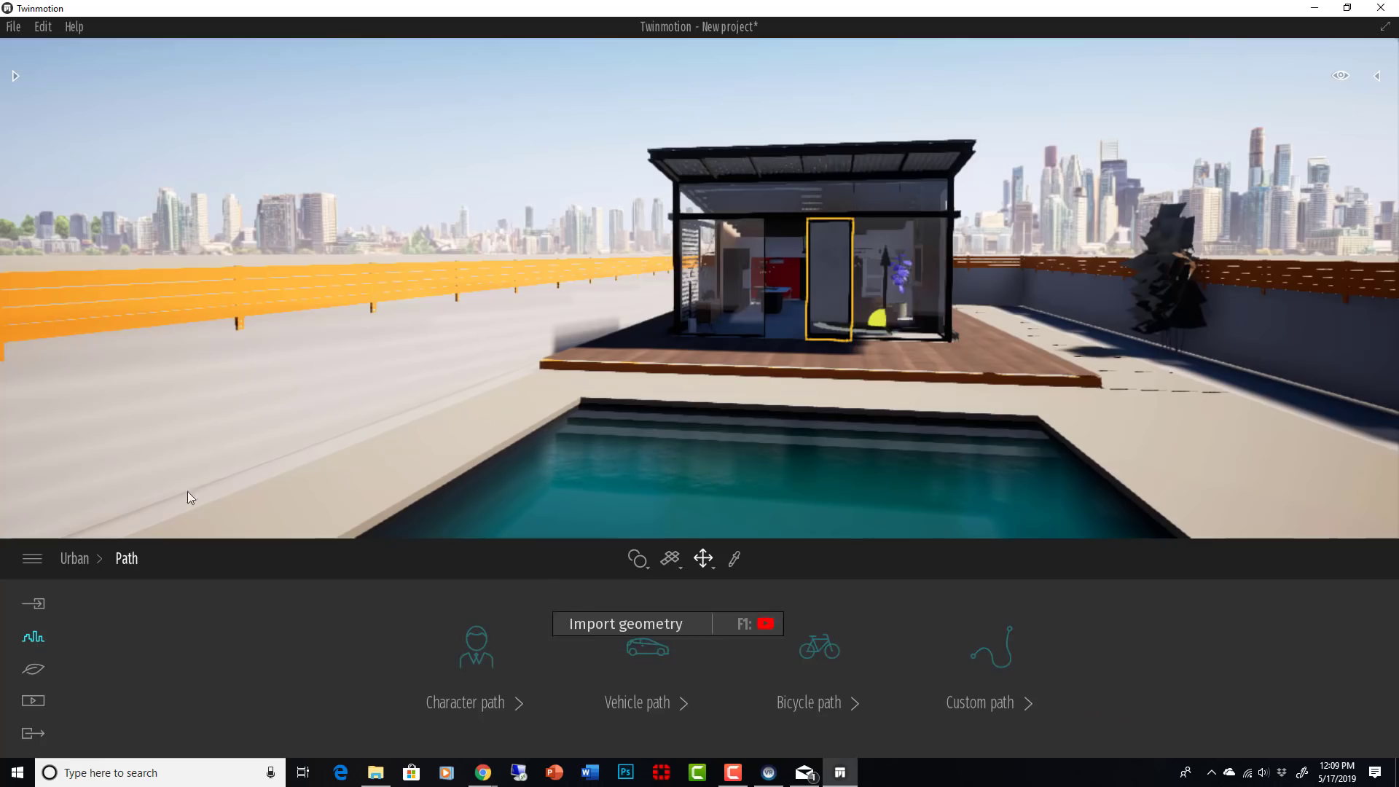
{"action": "left_click", "coordinate": [74, 559]}
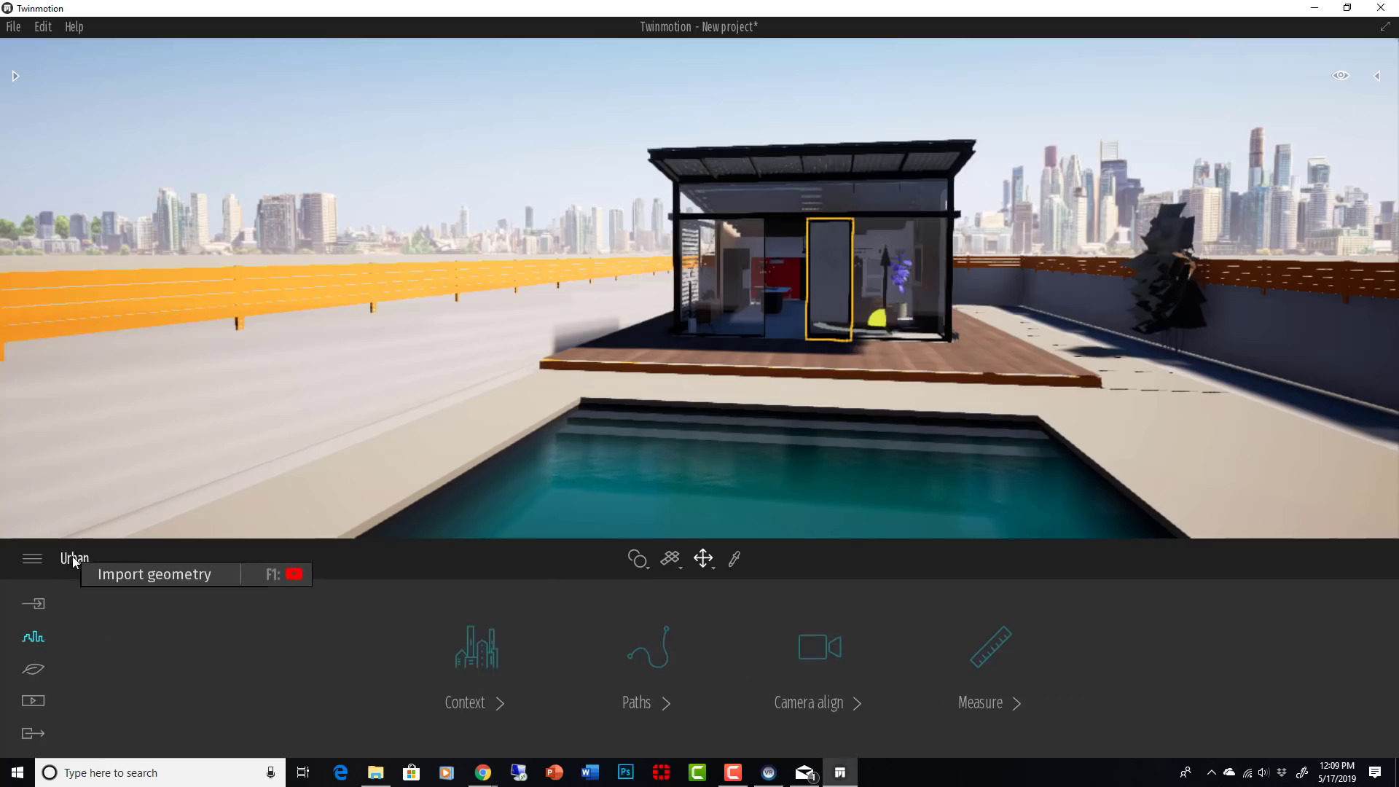
{"action": "left_click", "coordinate": [492, 649]}
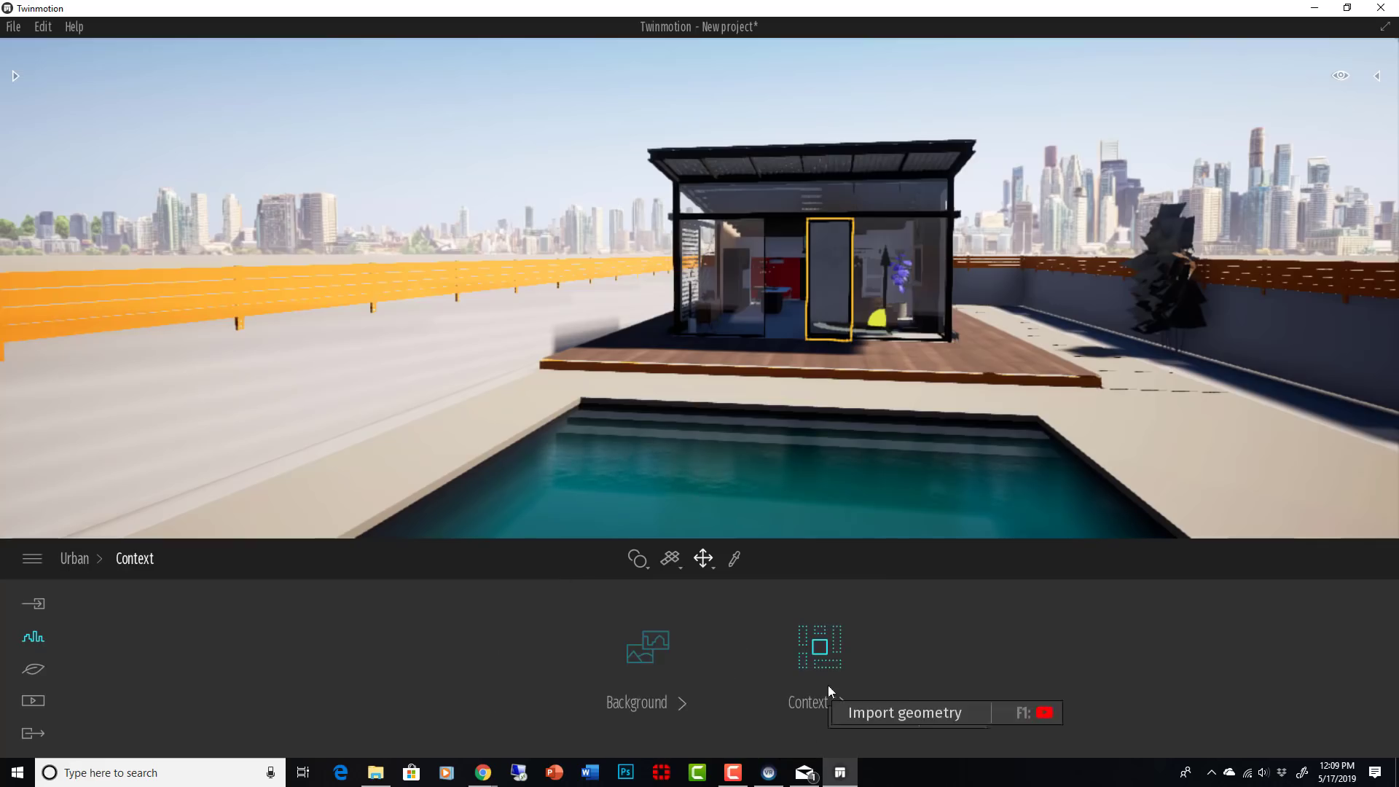
{"action": "left_click", "coordinate": [822, 656]}
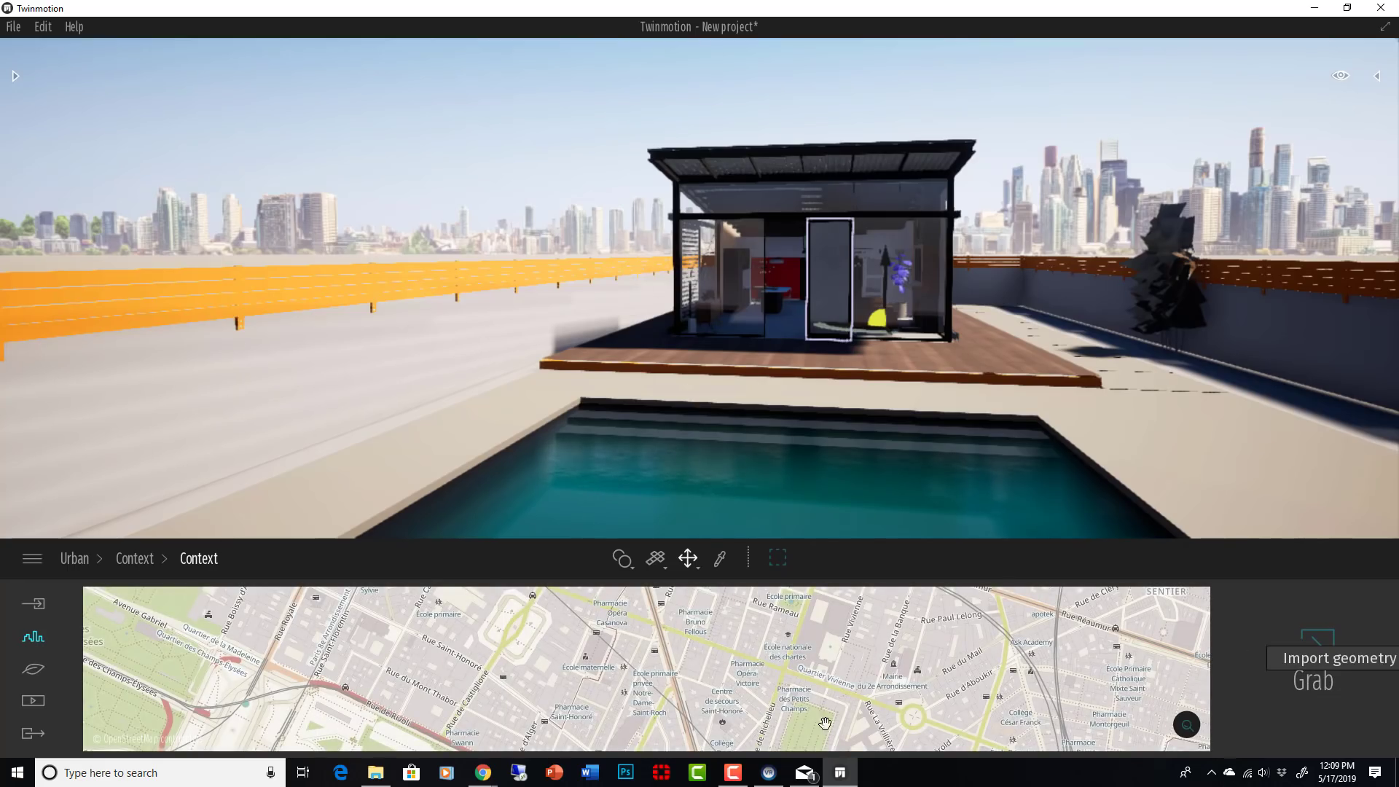
{"action": "left_click", "coordinate": [778, 557]}
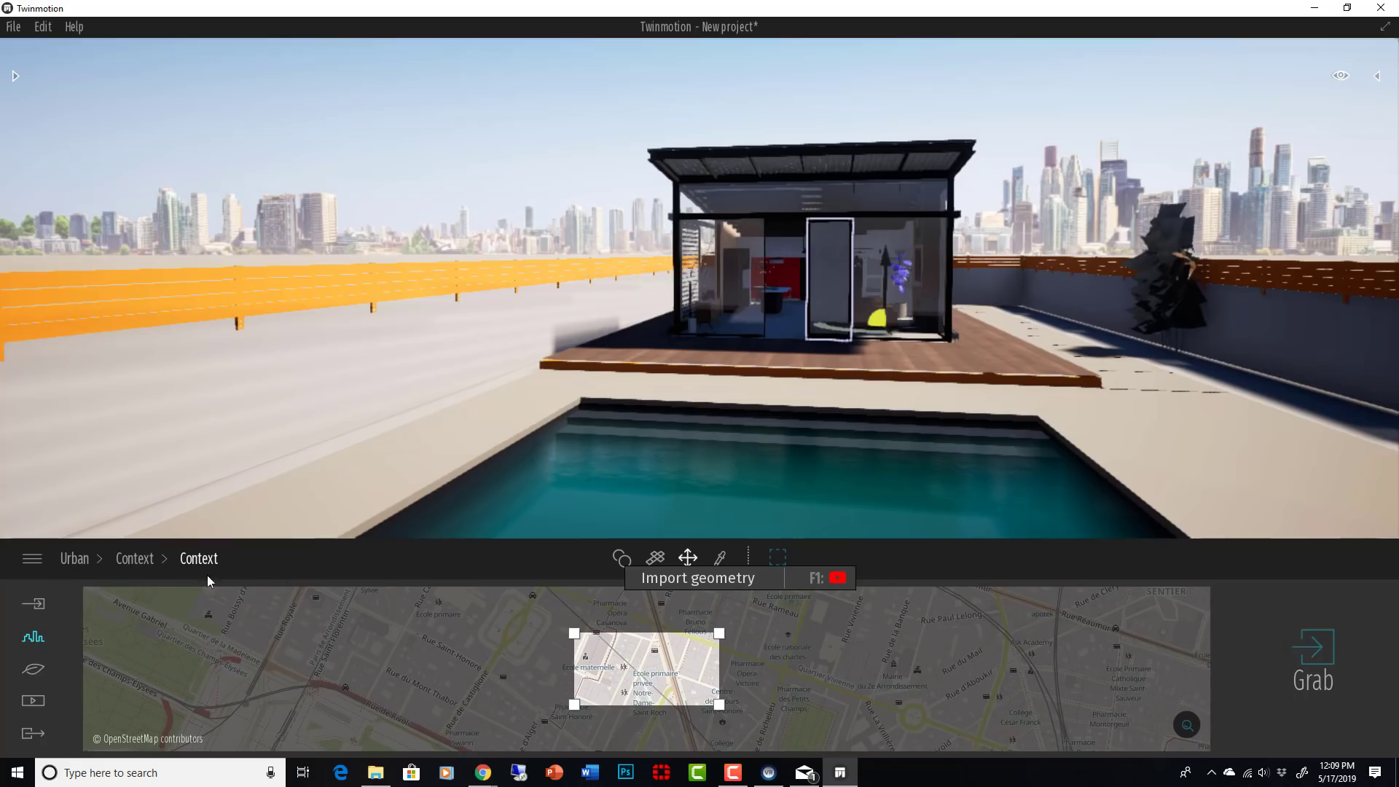
{"action": "left_click", "coordinate": [140, 562]}
{"action": "left_click", "coordinate": [79, 559]}
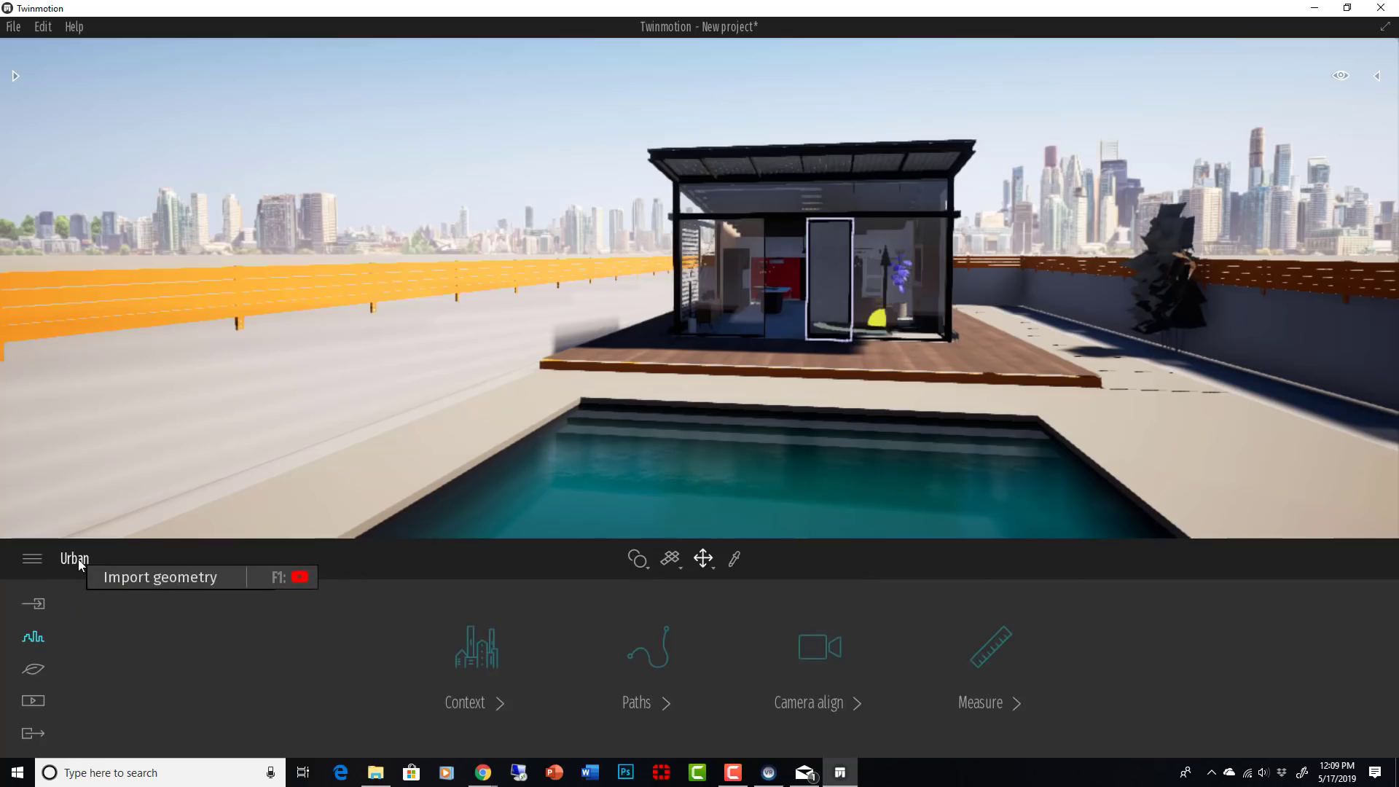
{"action": "left_click", "coordinate": [38, 705]}
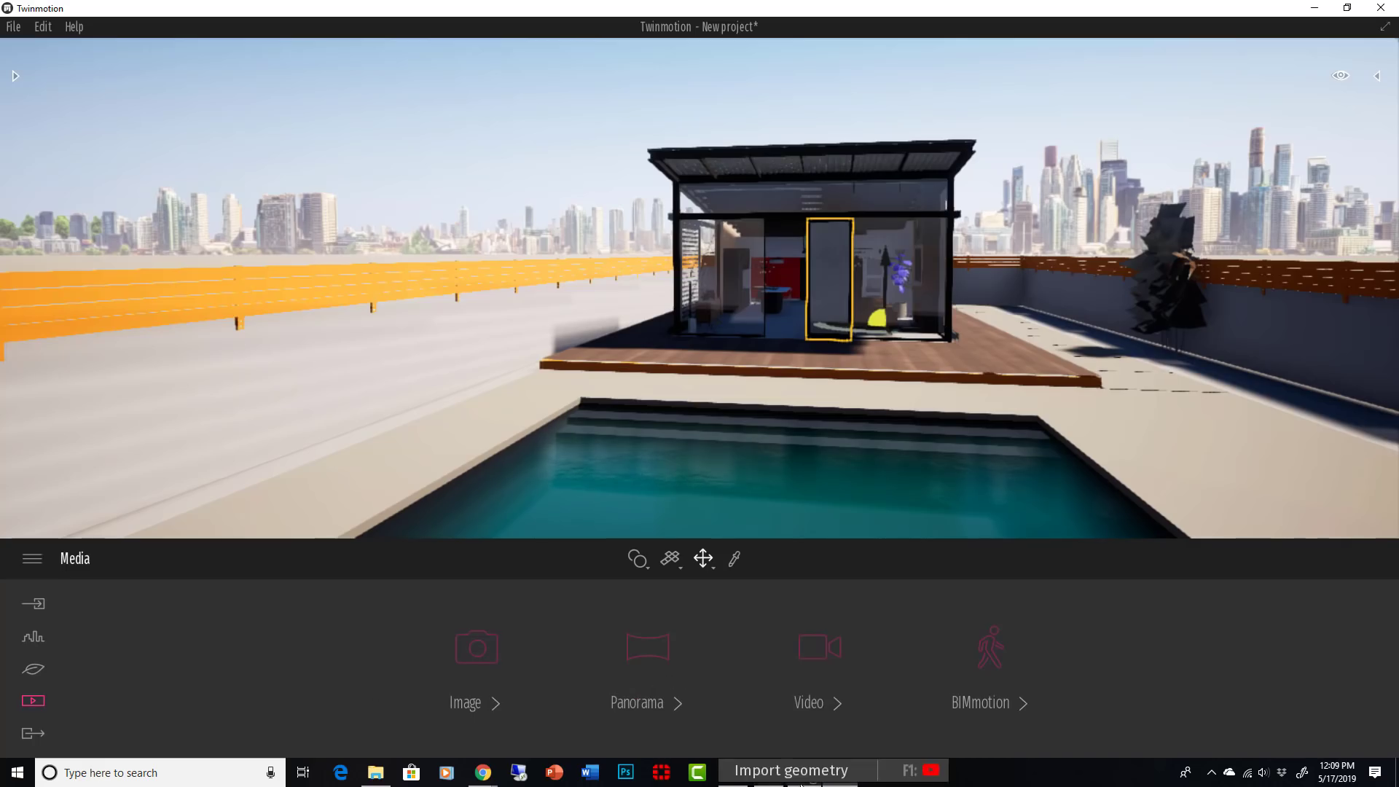
Step: Open the asset library and bring the view from the pool into the house, facing the corner with the sideboard and arc lamp
{"action": "right_click_drag", "start_coordinate": [875, 402], "coordinate": [1057, 379]}
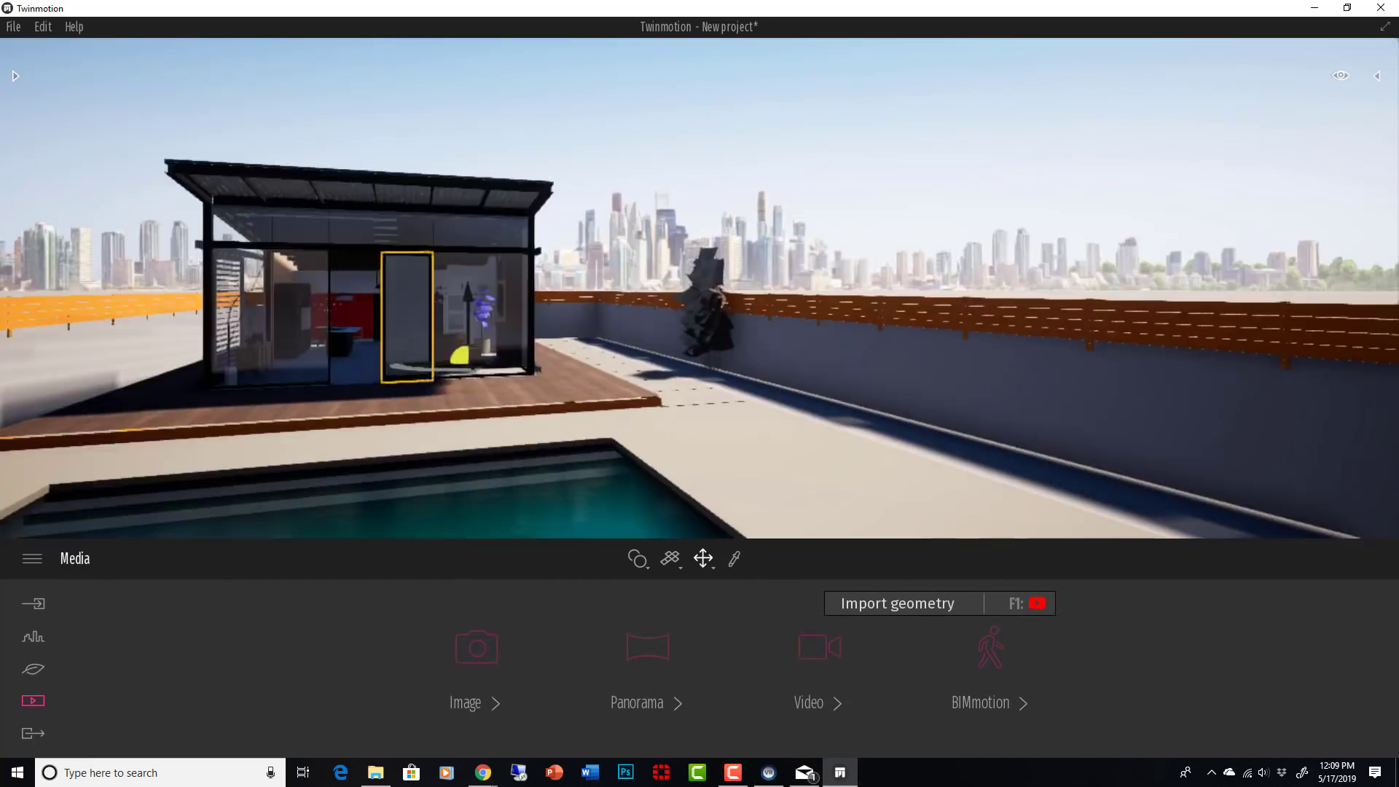
{"action": "middle_click_drag", "start_coordinate": [874, 402], "coordinate": [1042, 357]}
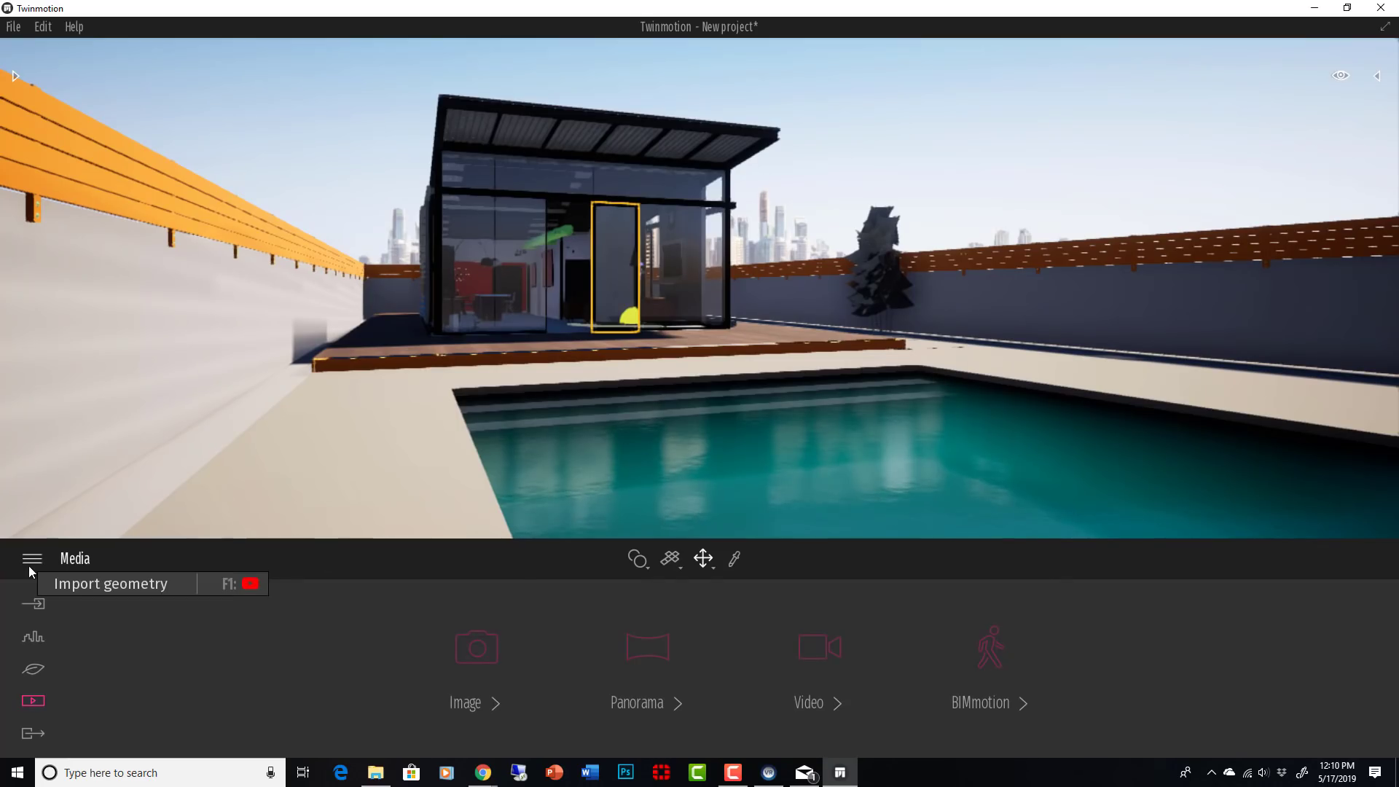
{"action": "left_click", "coordinate": [16, 76]}
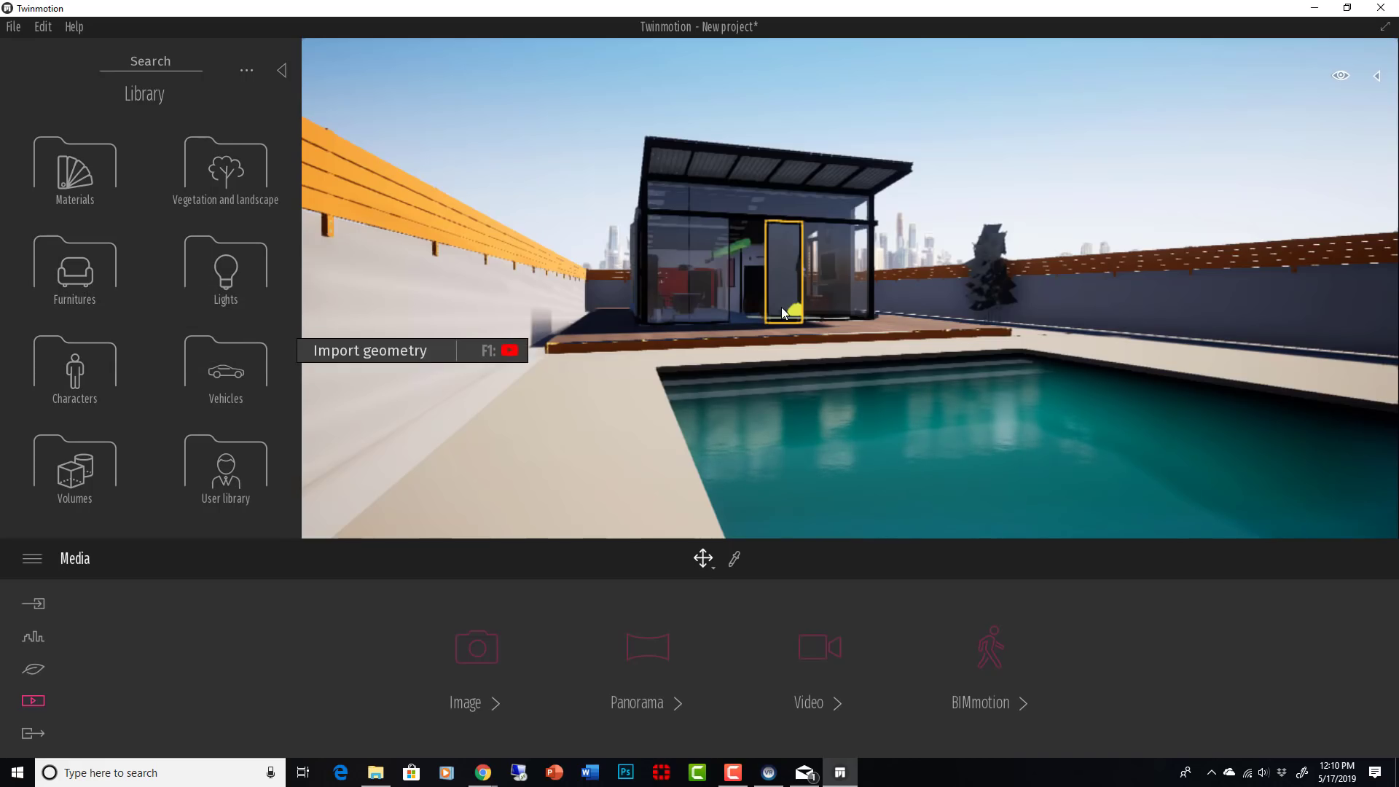
{"action": "scroll", "coordinate": [742, 310], "scroll_direction": "up", "scroll_amount": 8}
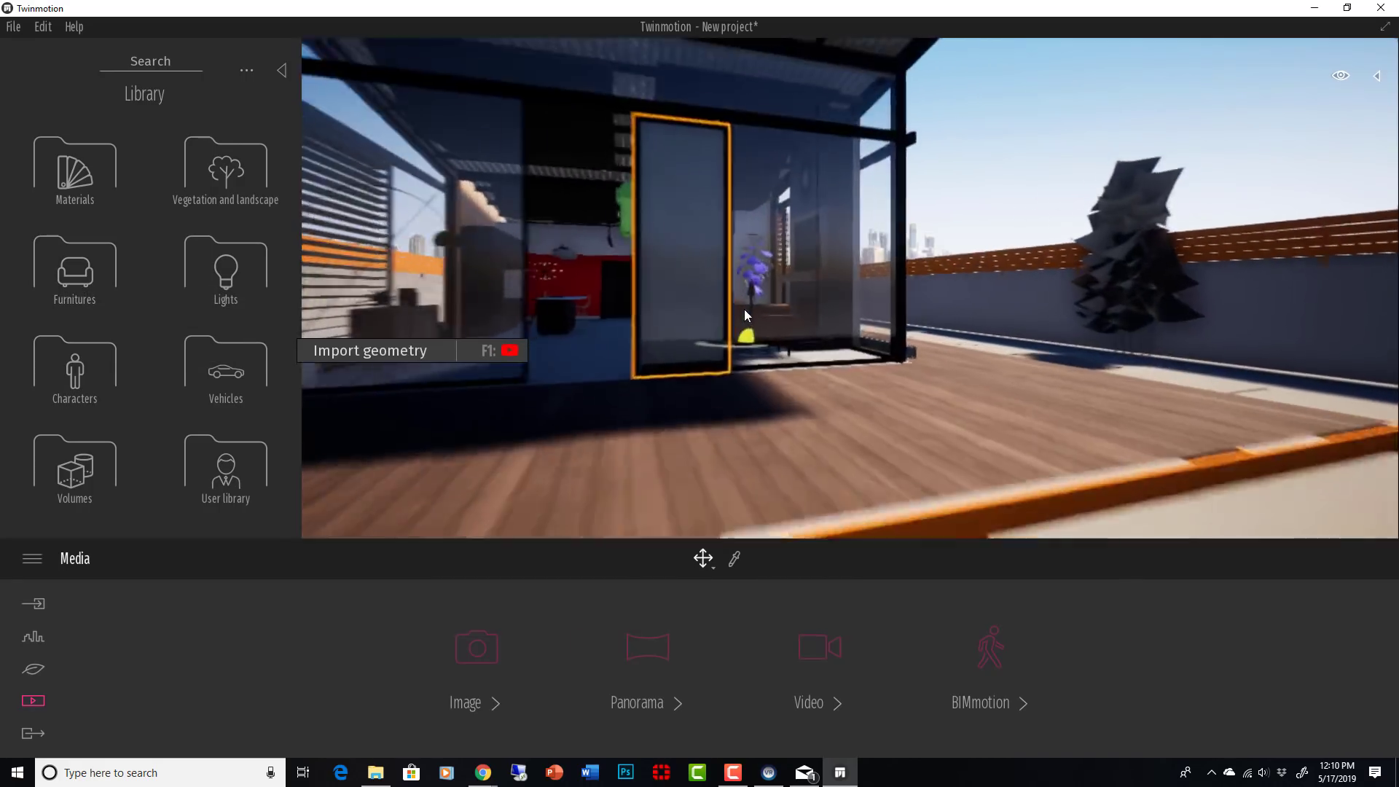
{"action": "scroll", "coordinate": [744, 309], "scroll_direction": "up", "scroll_amount": 8}
{"action": "right_click_drag", "start_coordinate": [745, 309], "coordinate": [767, 273]}
{"action": "scroll", "coordinate": [766, 273], "scroll_direction": "down", "scroll_amount": 2}
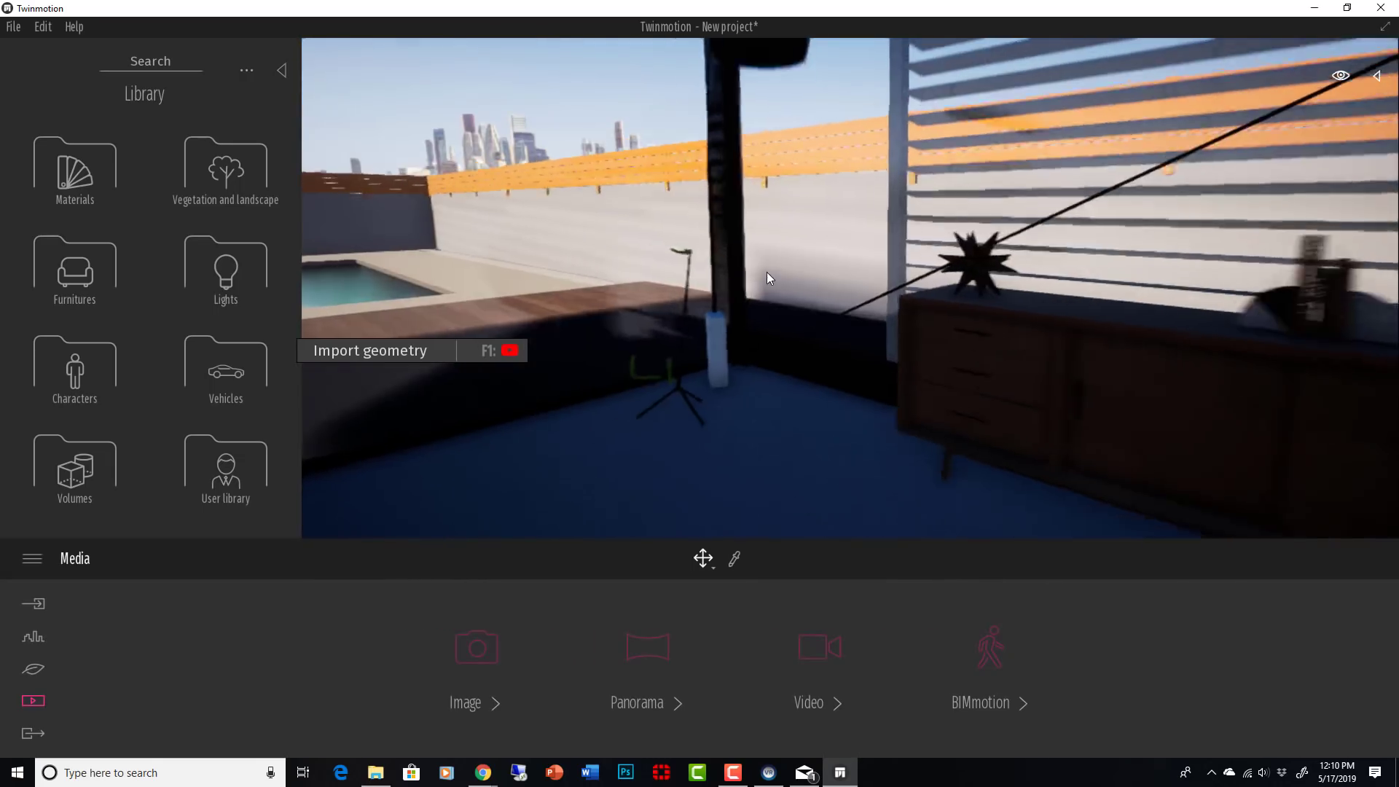
Step: Browse the living room chairs in the home furniture library
{"action": "left_click", "coordinate": [69, 271]}
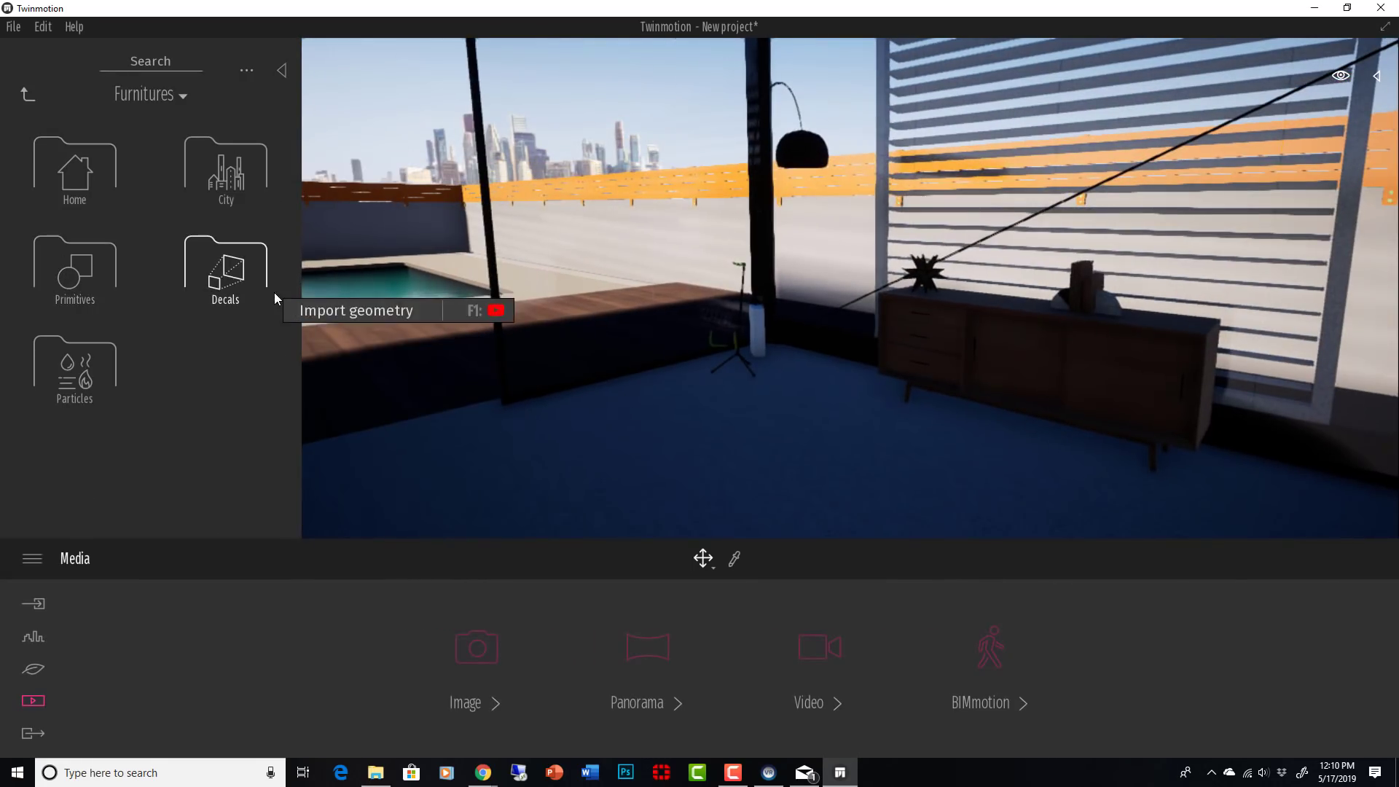
{"action": "left_click", "coordinate": [69, 175]}
{"action": "left_click", "coordinate": [69, 178]}
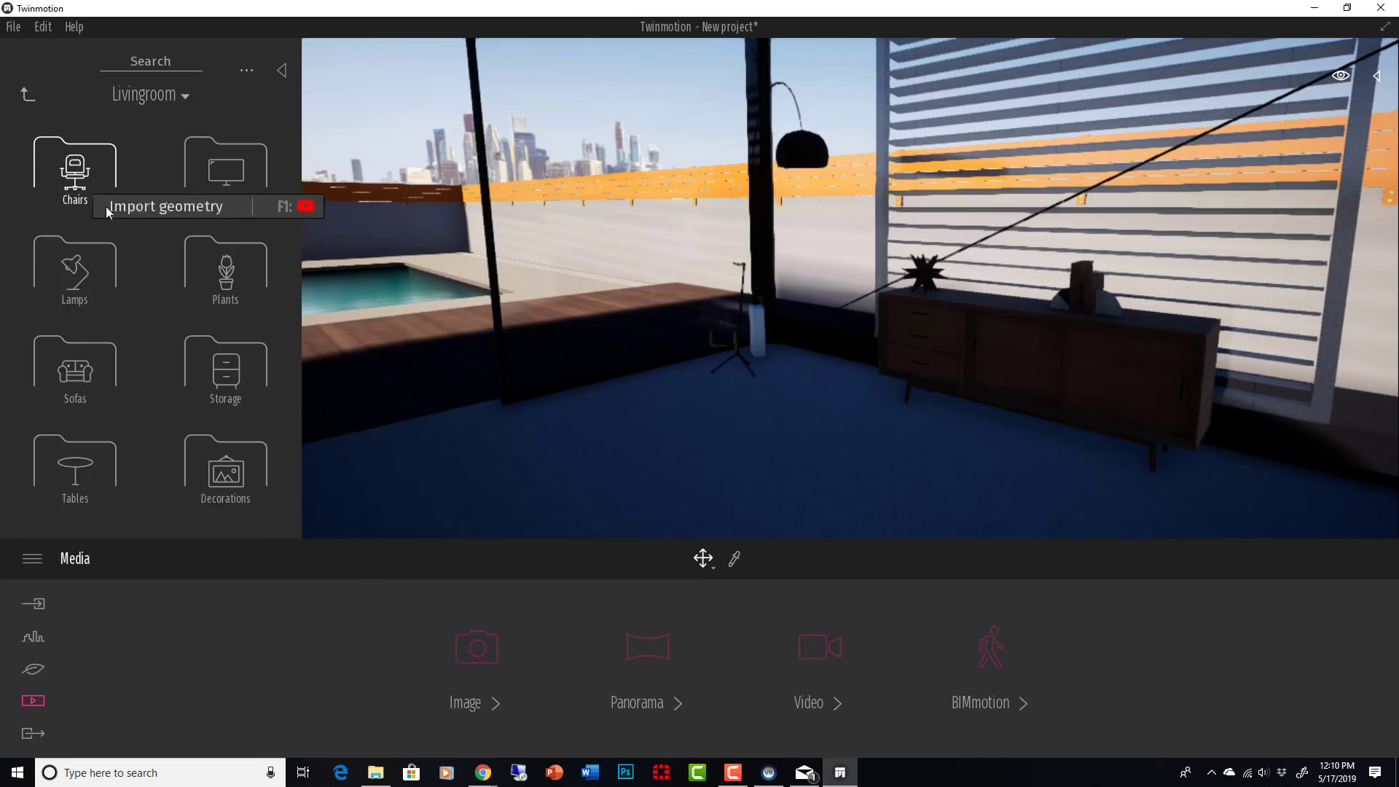
{"action": "left_click", "coordinate": [67, 180]}
{"action": "scroll", "coordinate": [210, 239], "scroll_direction": "down", "scroll_amount": 5}
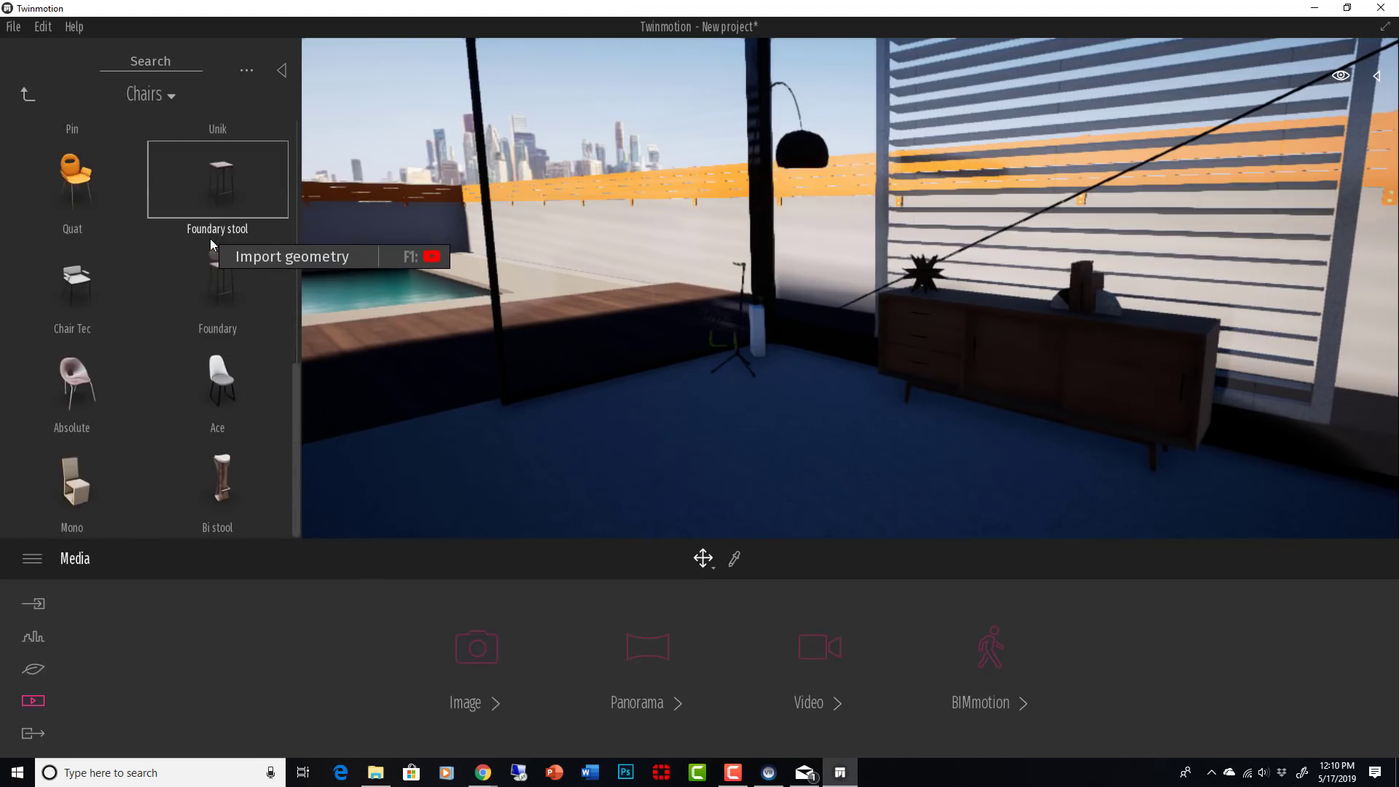
{"action": "scroll", "coordinate": [137, 347], "scroll_direction": "up", "scroll_amount": 3}
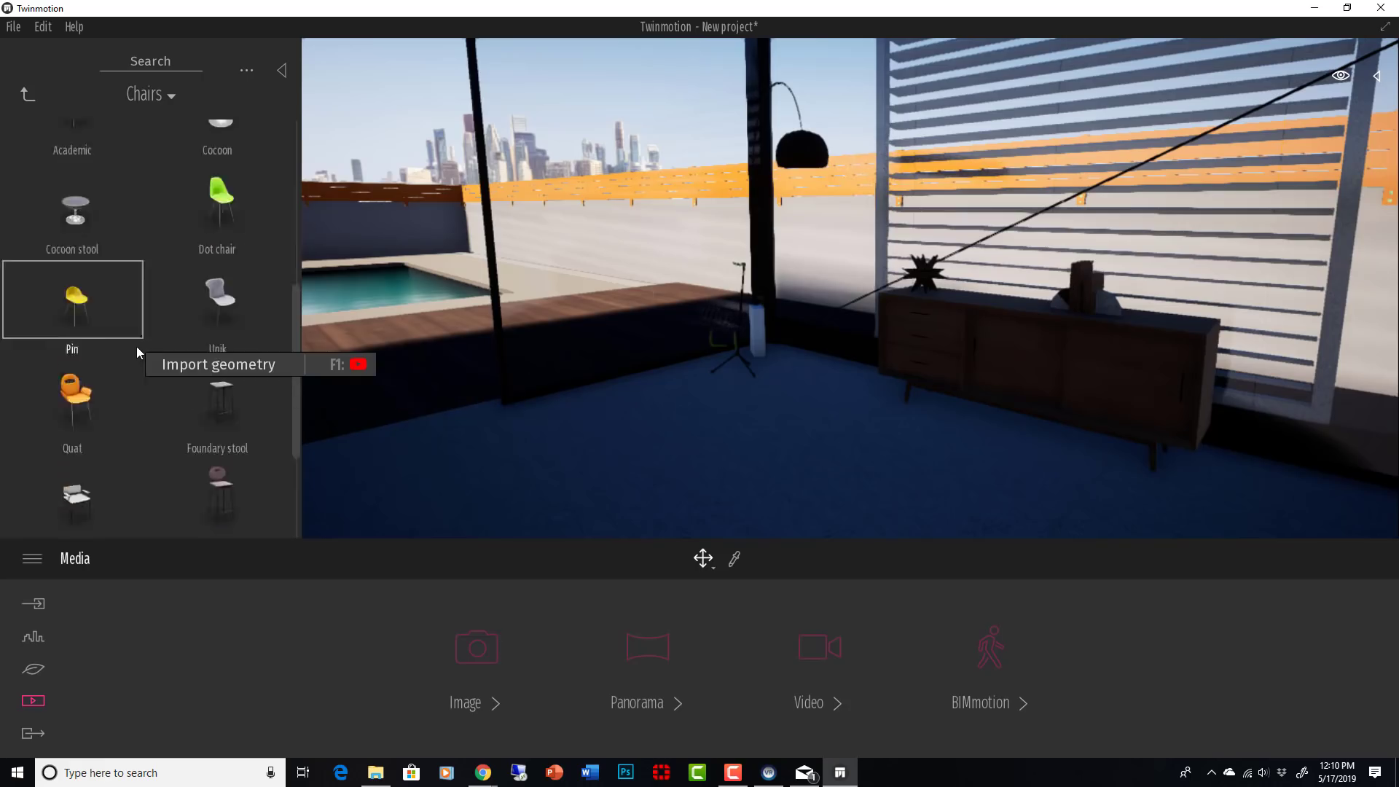
{"action": "scroll", "coordinate": [137, 347], "scroll_direction": "up", "scroll_amount": 6}
{"action": "left_click", "coordinate": [28, 94]}
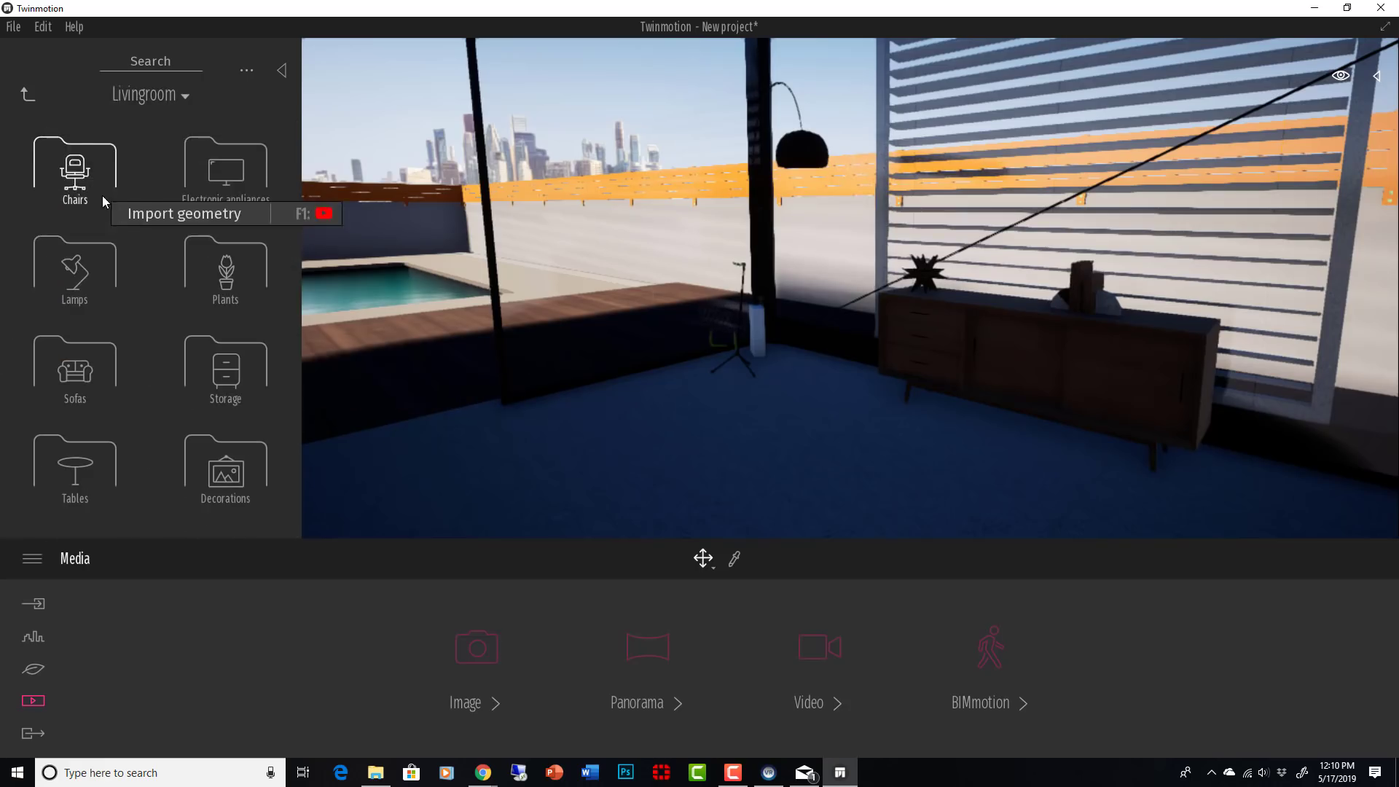
Step: Place an Olympia seat from the sofas library on the blue floor near the sideboard and rotate it to face the room
{"action": "left_click", "coordinate": [70, 370]}
{"action": "scroll", "coordinate": [70, 372], "scroll_direction": "down", "scroll_amount": 5}
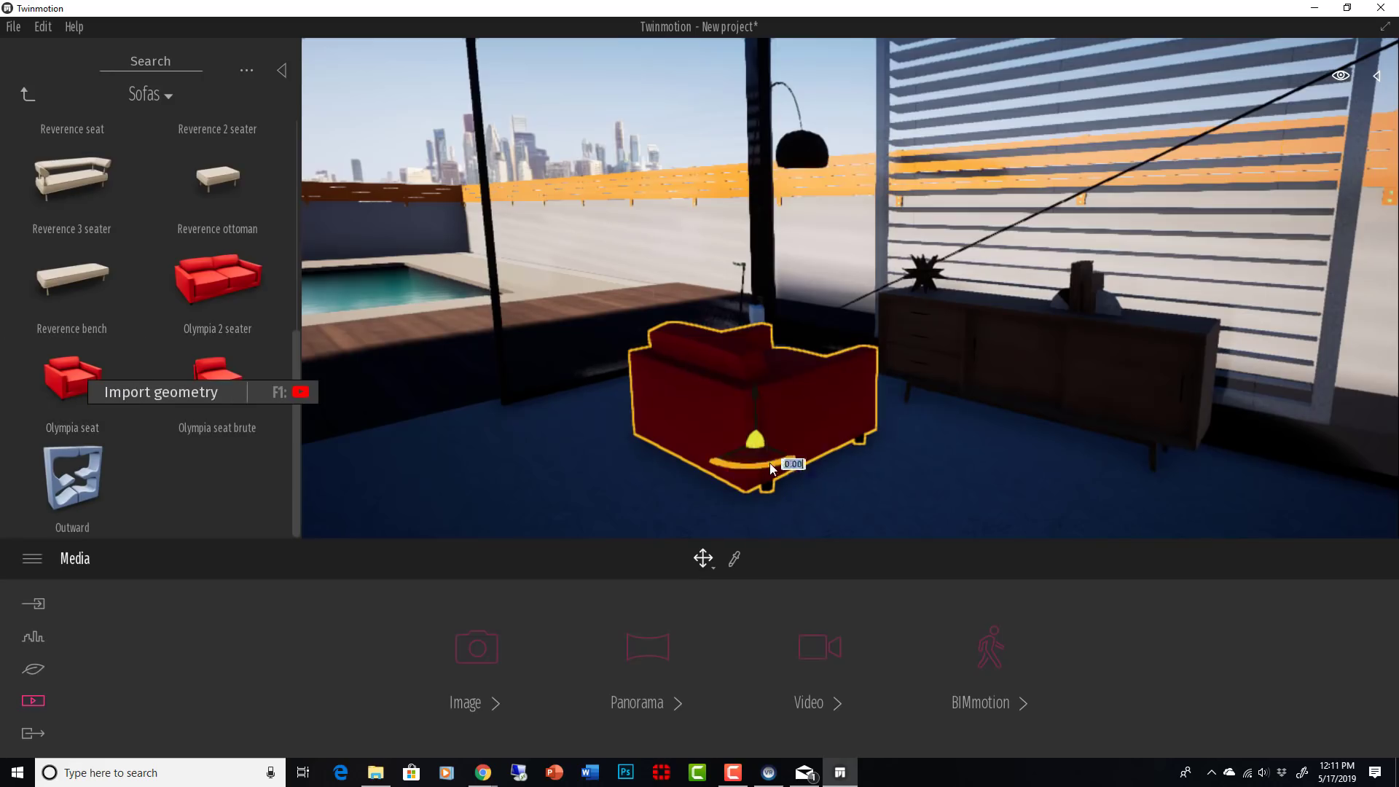
{"action": "left_click_drag", "start_coordinate": [770, 462], "coordinate": [759, 422]}
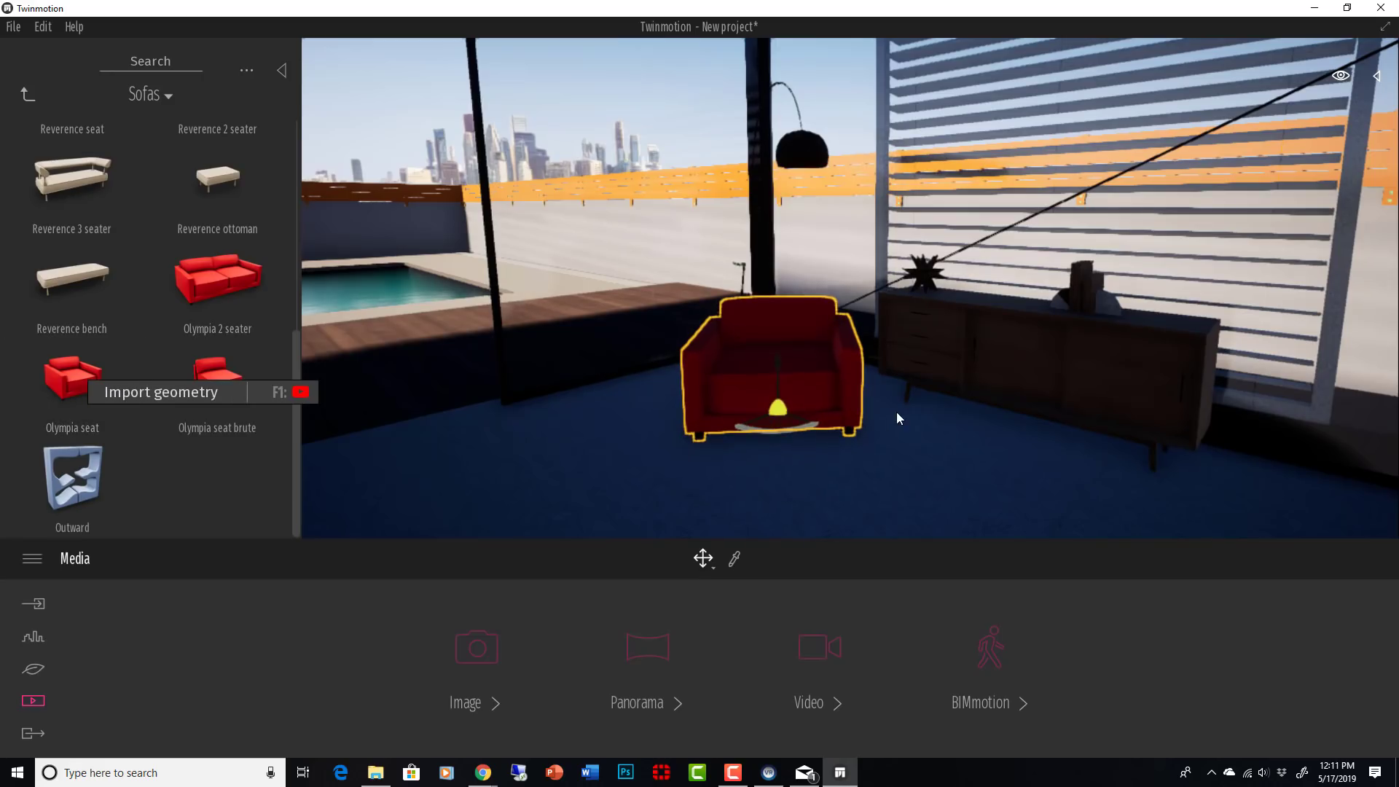
Step: Place an IES 01 light from the lights library at the front of the red armchair
{"action": "left_click", "coordinate": [28, 99]}
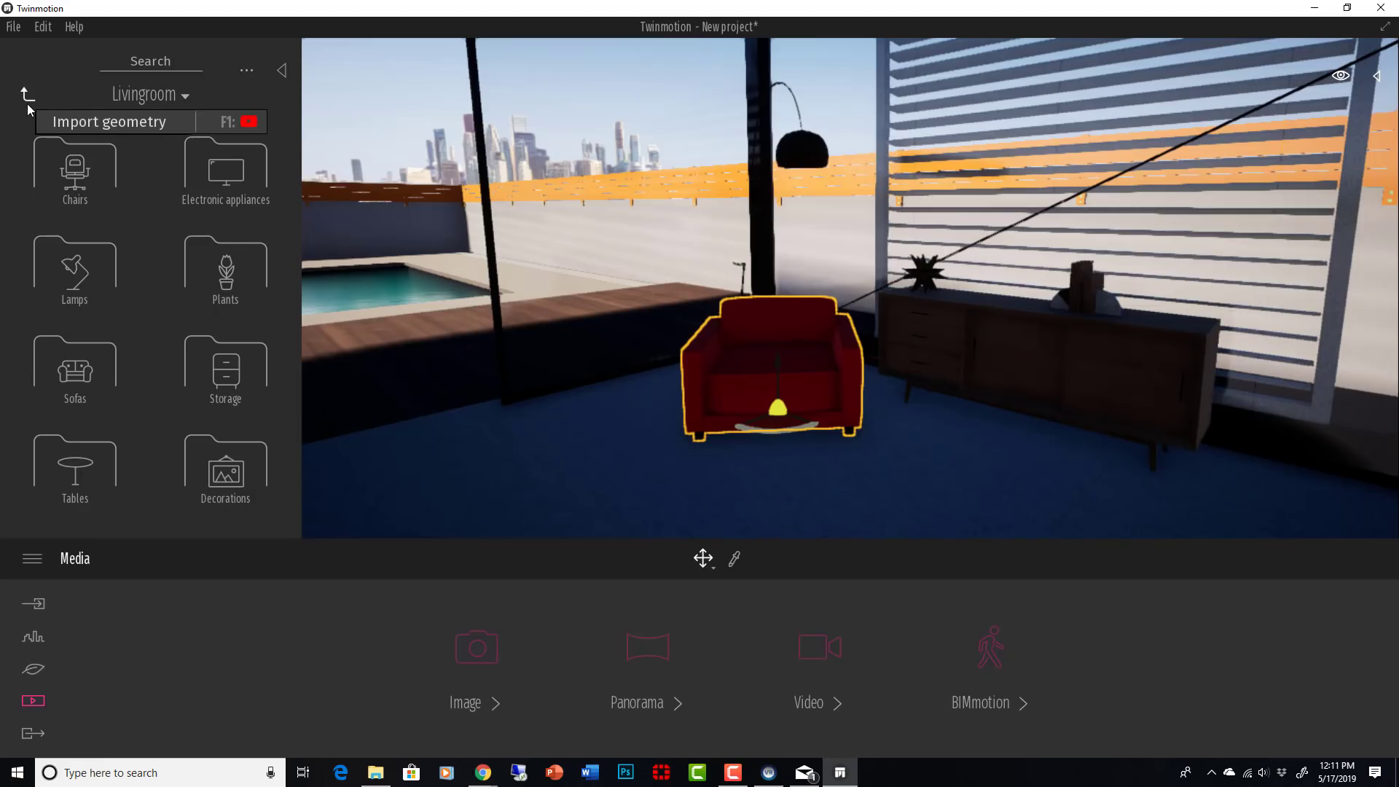
{"action": "left_click", "coordinate": [28, 94]}
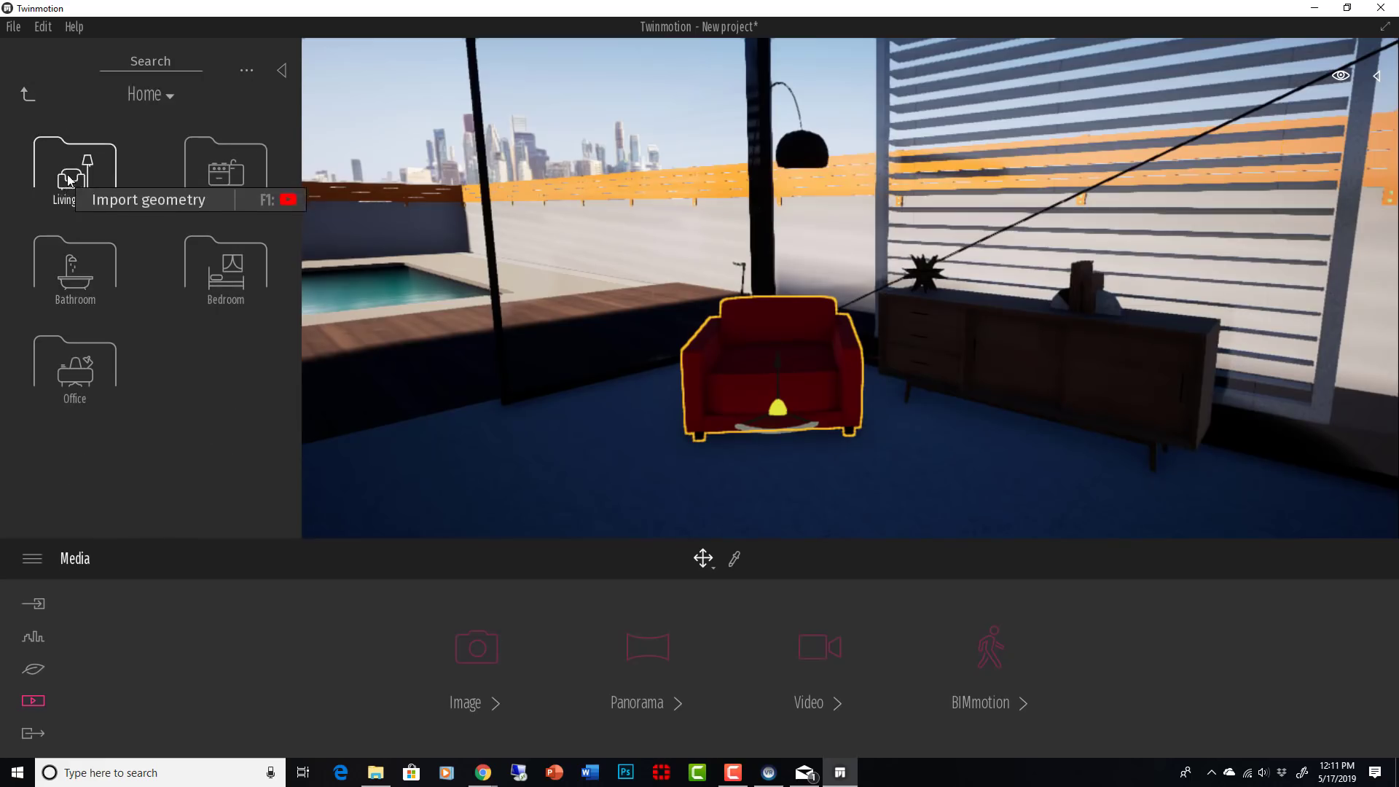
{"action": "left_click", "coordinate": [29, 100]}
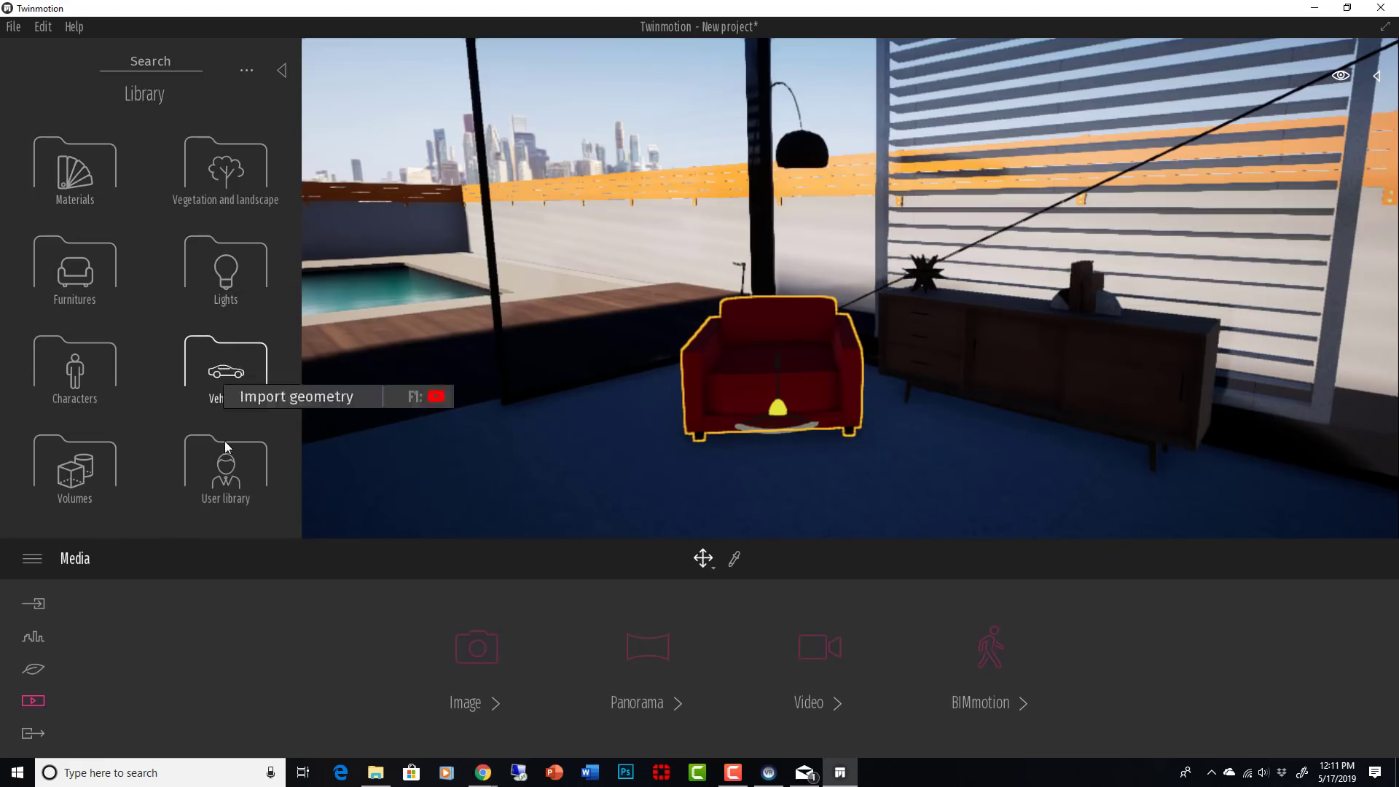
{"action": "left_click", "coordinate": [227, 276]}
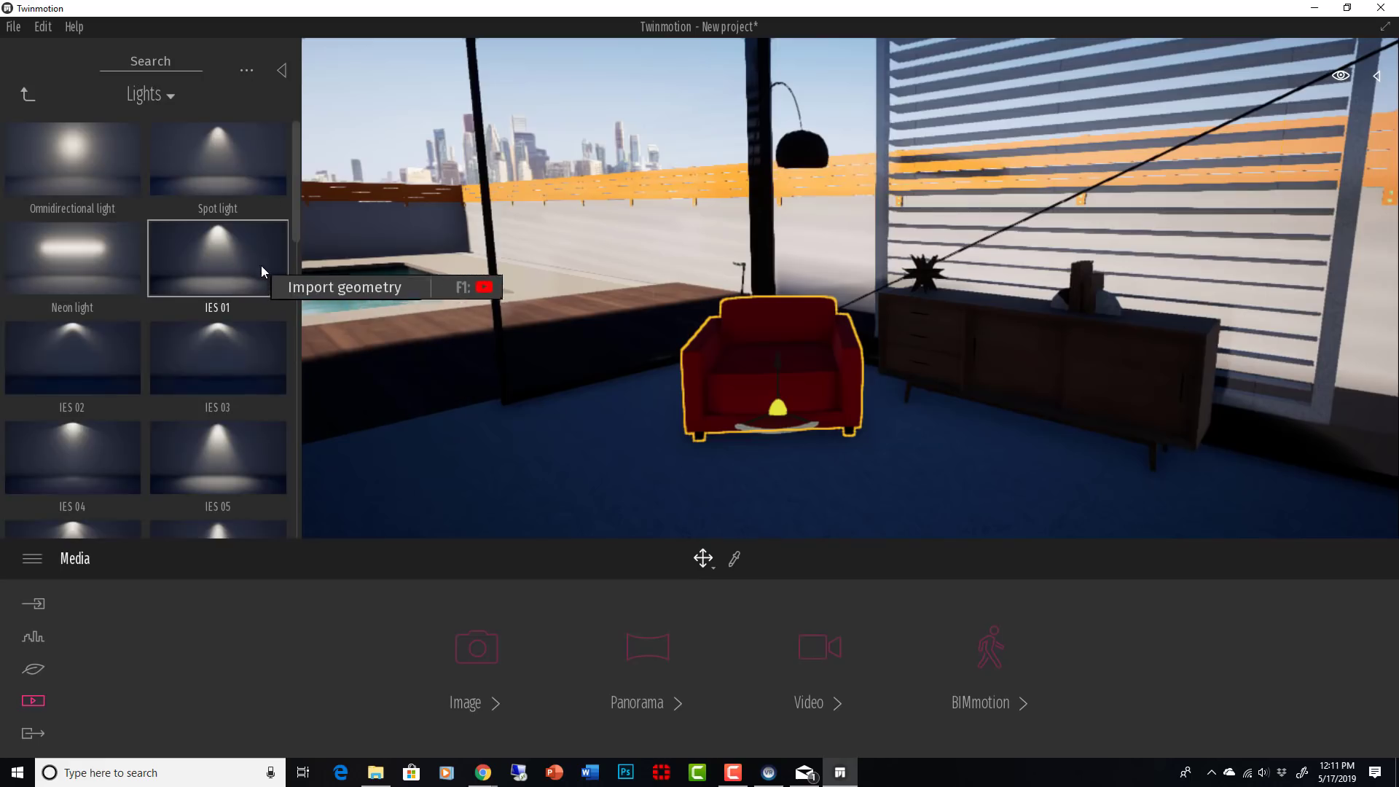
{"action": "scroll", "coordinate": [196, 441], "scroll_direction": "down", "scroll_amount": 5}
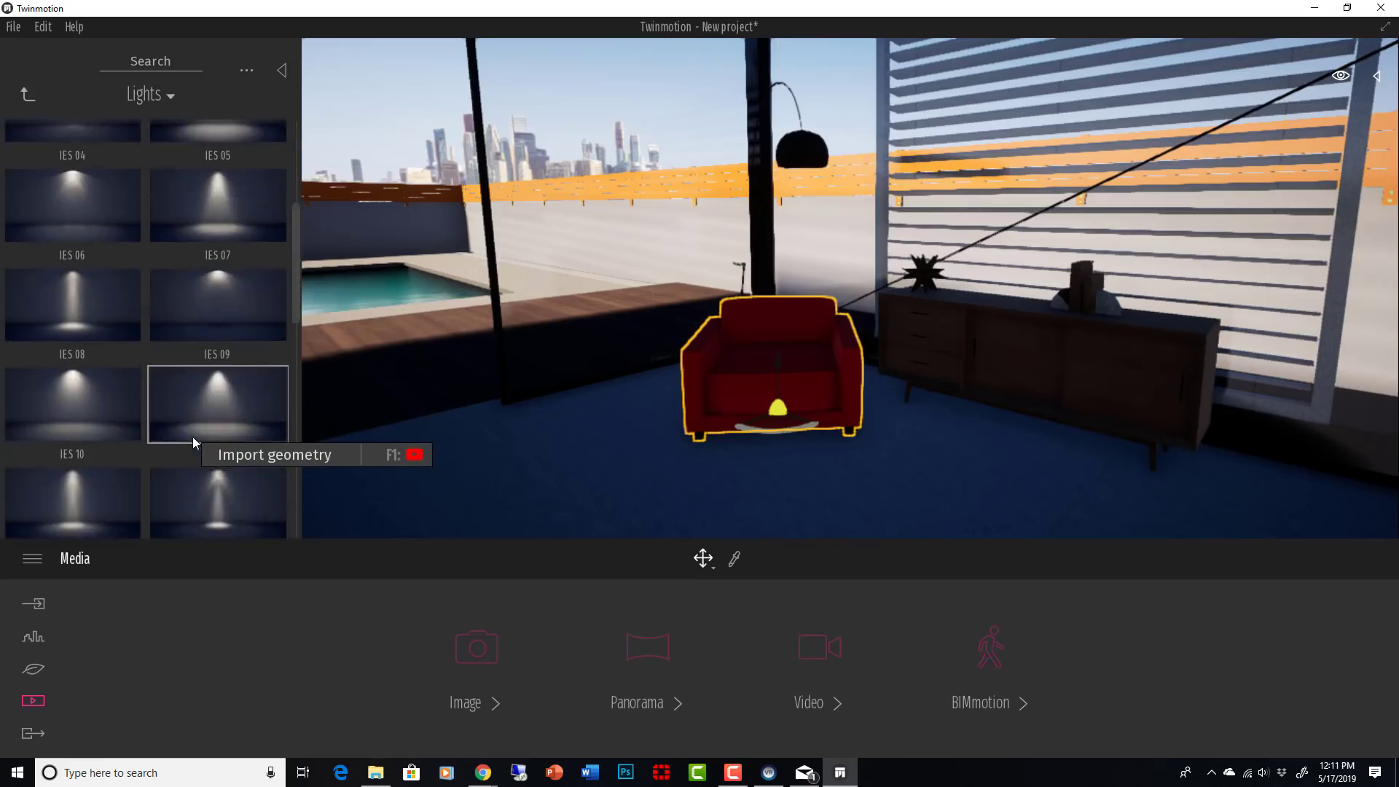
{"action": "scroll", "coordinate": [194, 442], "scroll_direction": "up", "scroll_amount": 6}
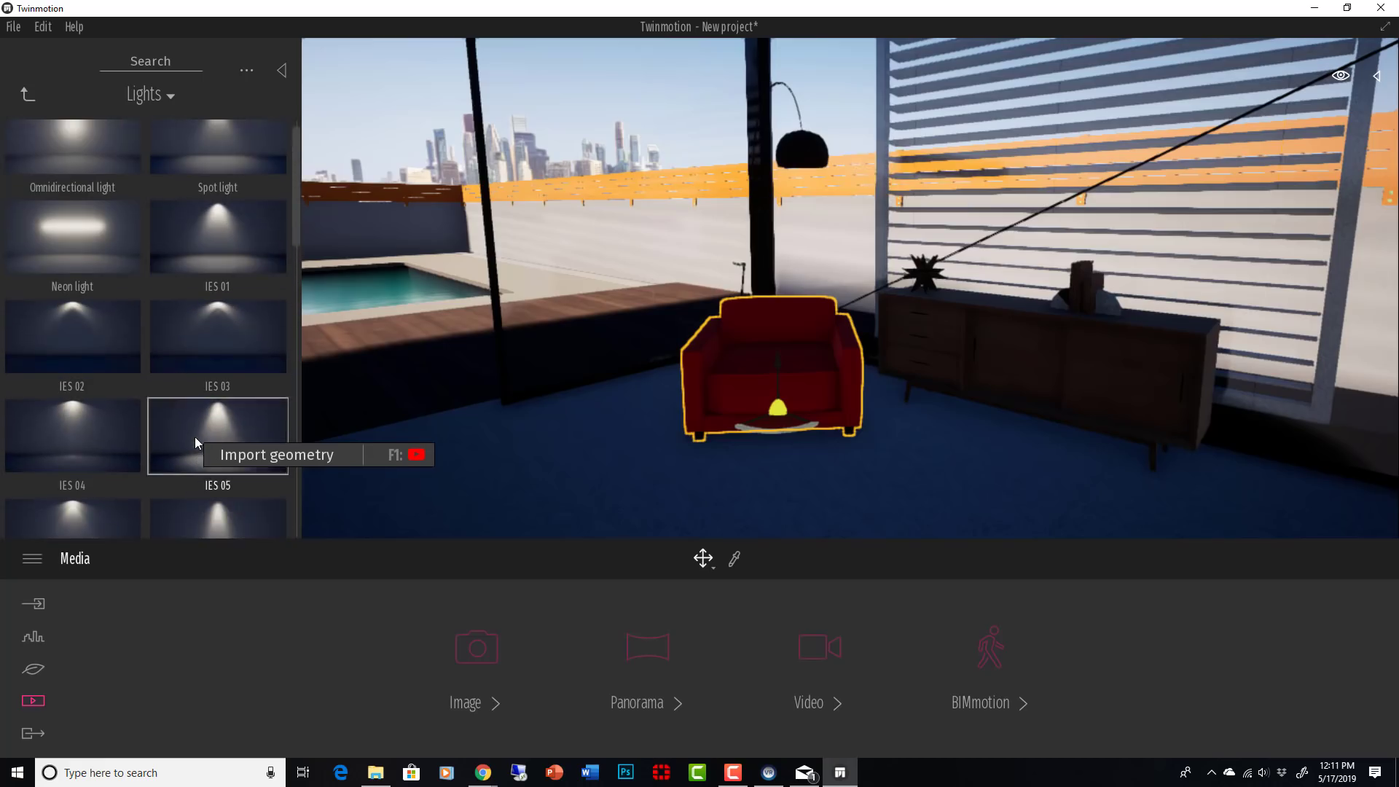
{"action": "left_click_drag", "start_coordinate": [214, 263], "coordinate": [685, 416]}
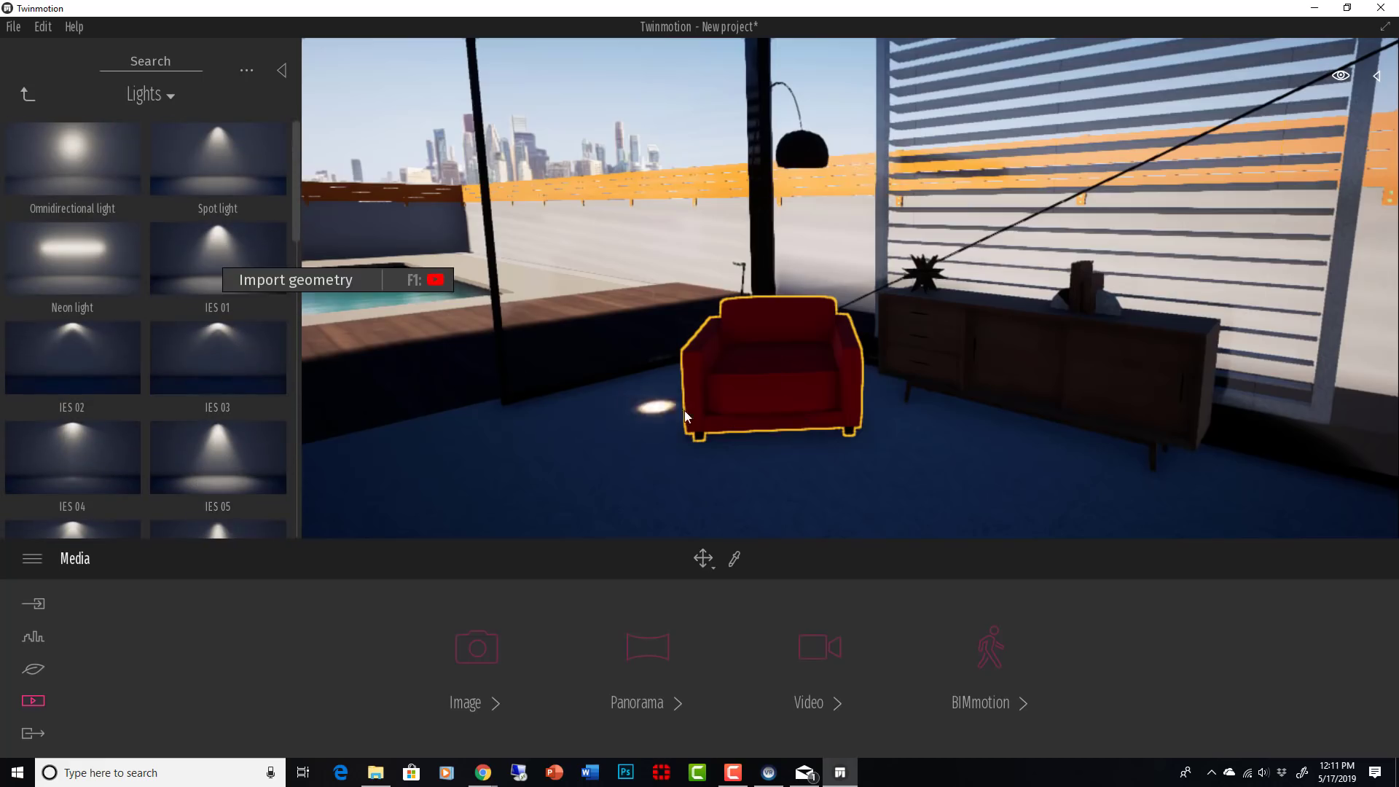
{"action": "left_click", "coordinate": [794, 399]}
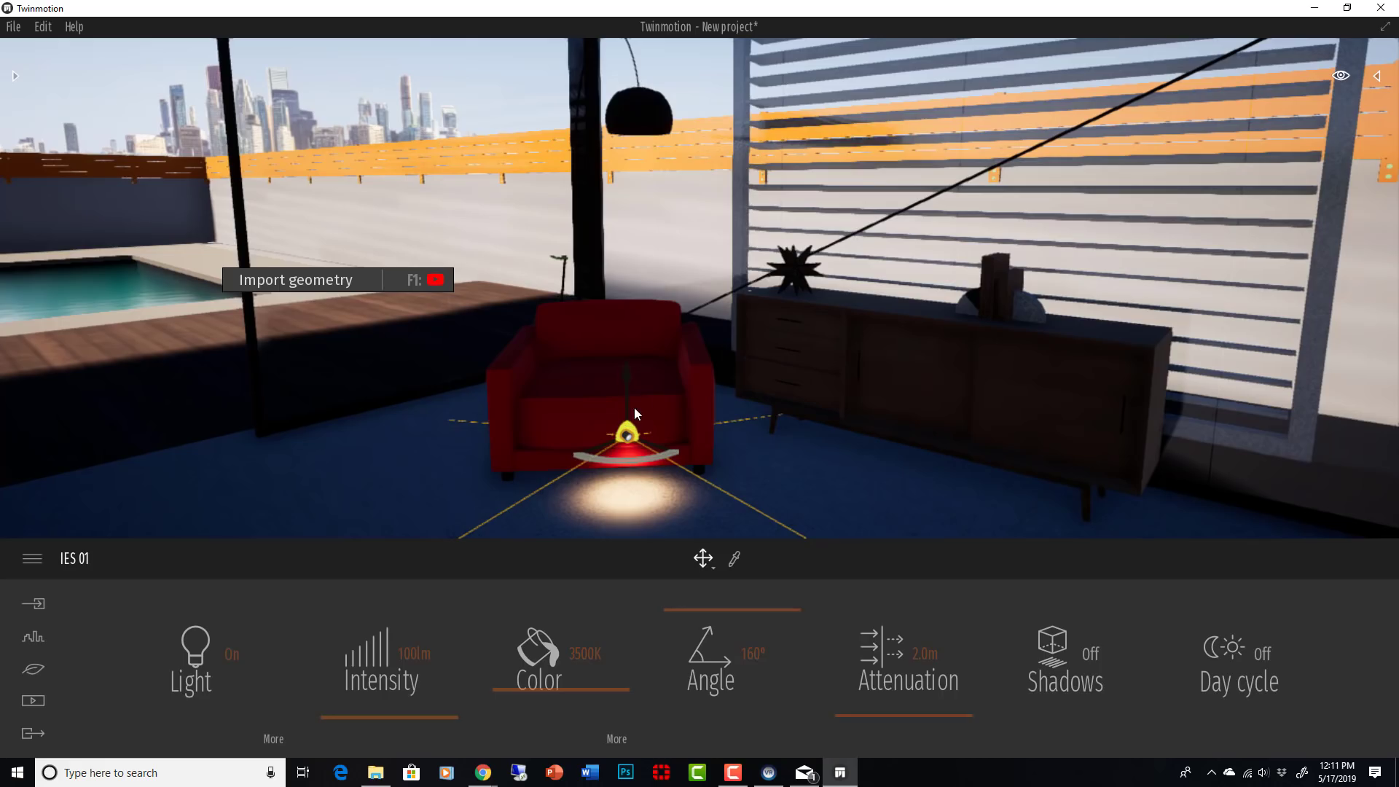
Step: Raise the IES 01 light from the floor in front of the red armchair to just beneath the arc lamp's shade
{"action": "left_click_drag", "start_coordinate": [634, 414], "coordinate": [647, 146]}
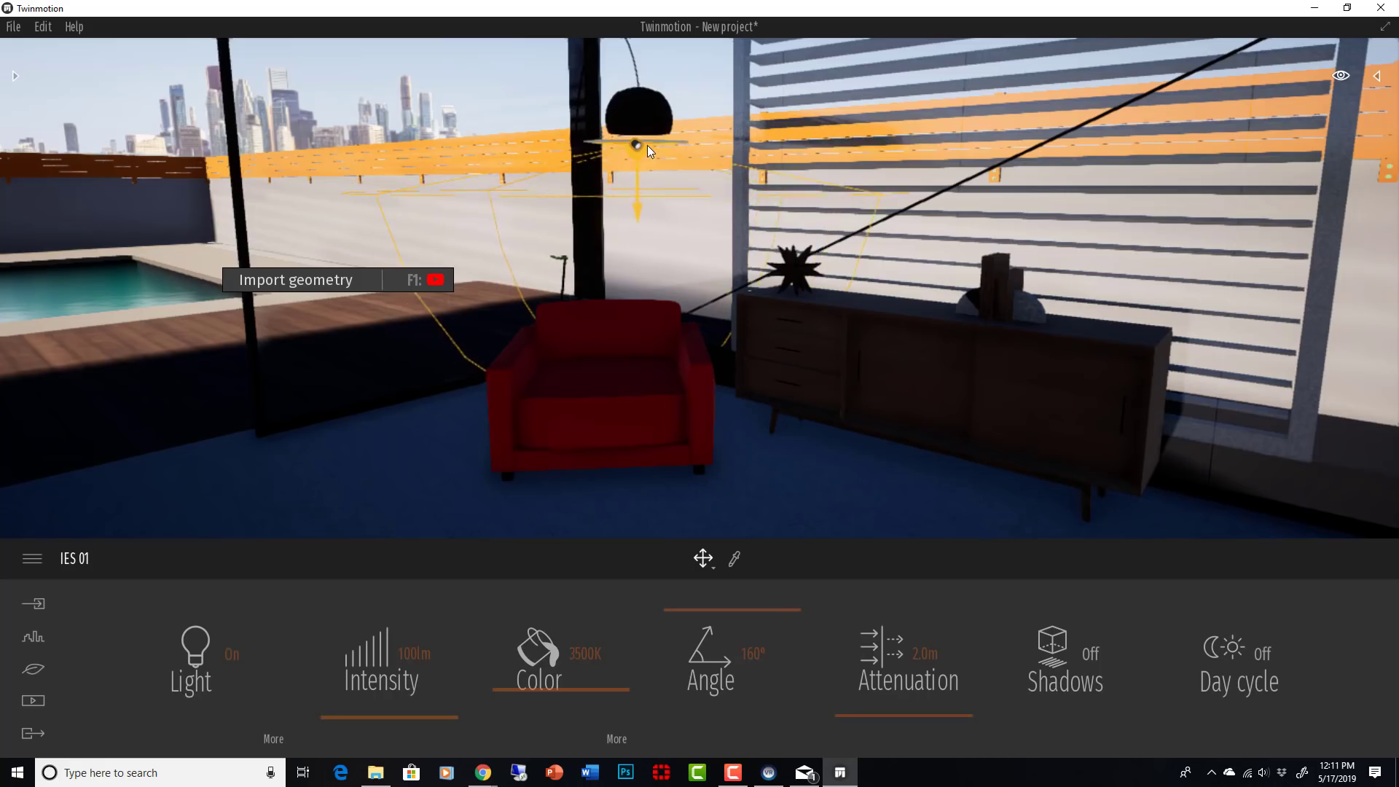
{"action": "key", "text": "f"}
{"action": "right_click_drag", "start_coordinate": [662, 409], "coordinate": [662, 357]}
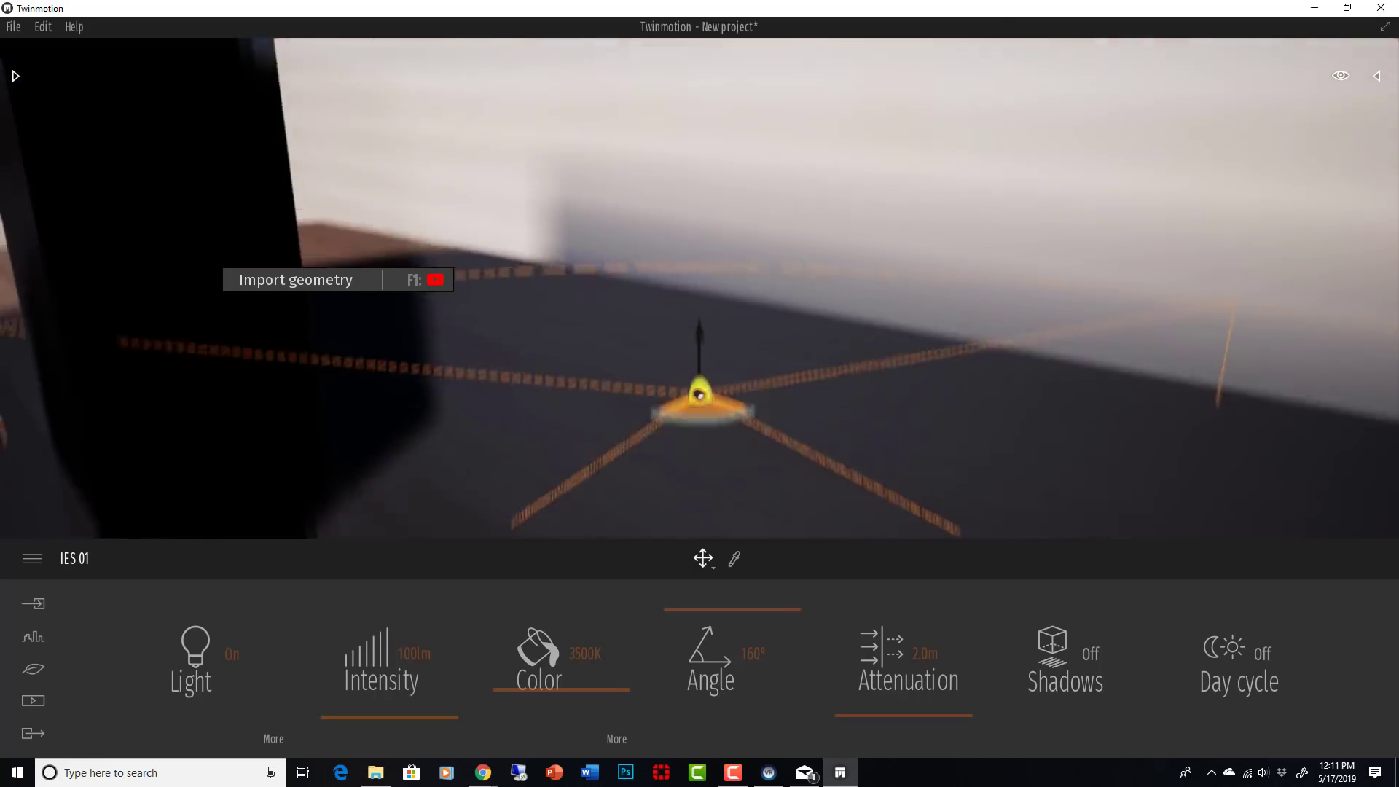
{"action": "right_click_drag", "start_coordinate": [708, 430], "coordinate": [708, 365]}
{"action": "scroll", "coordinate": [708, 431], "scroll_direction": "down", "scroll_amount": 3}
{"action": "left_click", "coordinate": [698, 381]}
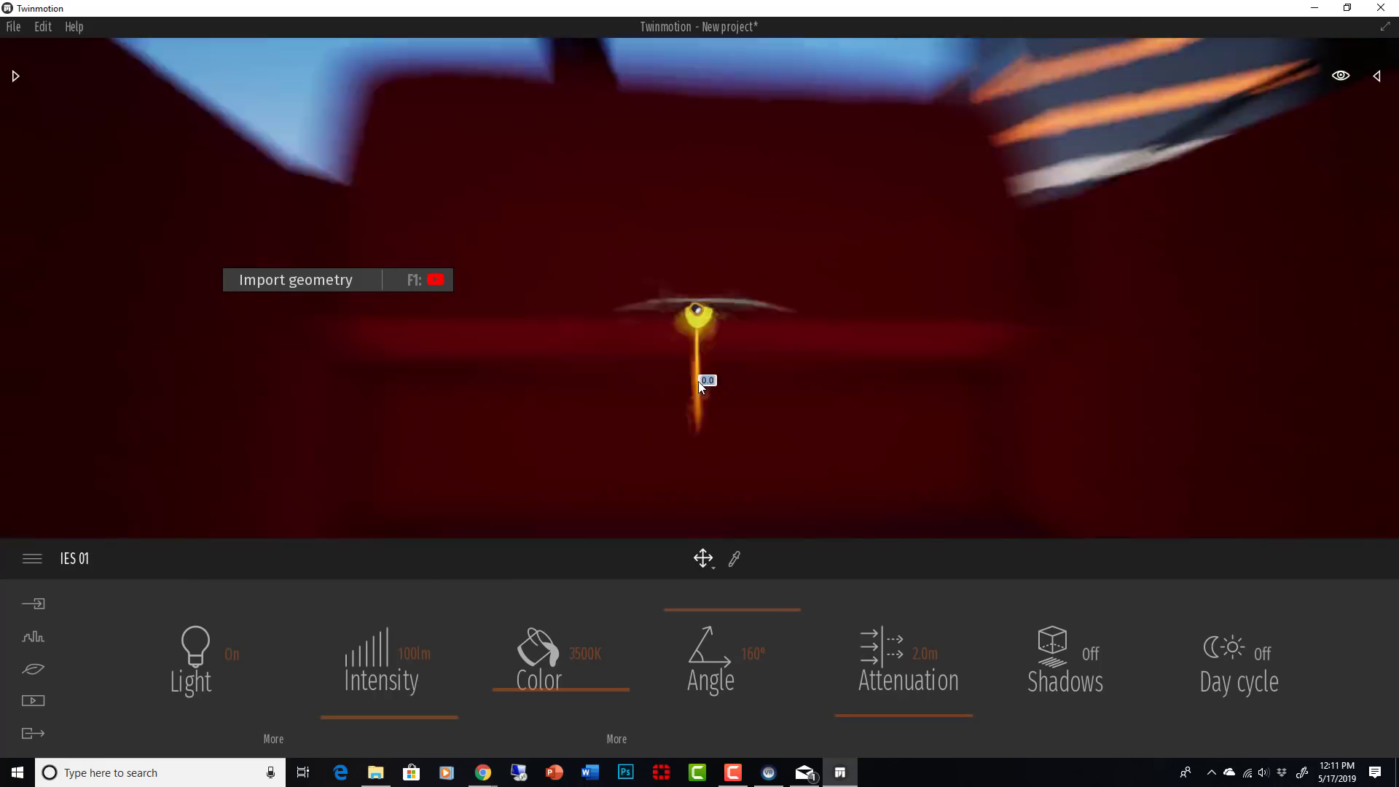
{"action": "scroll", "coordinate": [698, 382], "scroll_direction": "down", "scroll_amount": 5}
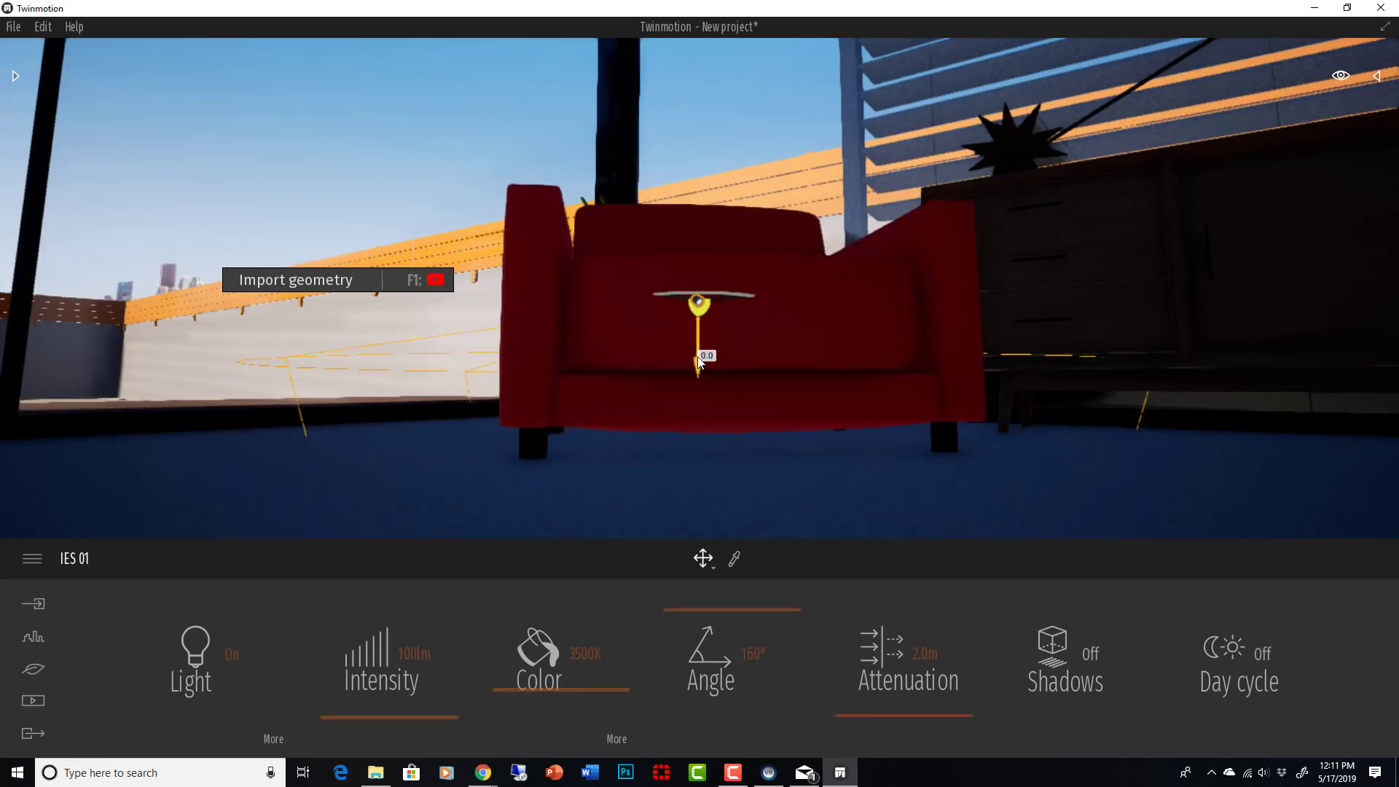
{"action": "left_click_drag", "start_coordinate": [708, 185], "coordinate": [708, 177]}
{"action": "middle_click_drag", "start_coordinate": [709, 177], "coordinate": [732, 334], "text": "shift"}
{"action": "scroll", "coordinate": [731, 281], "scroll_direction": "up", "scroll_amount": 2}
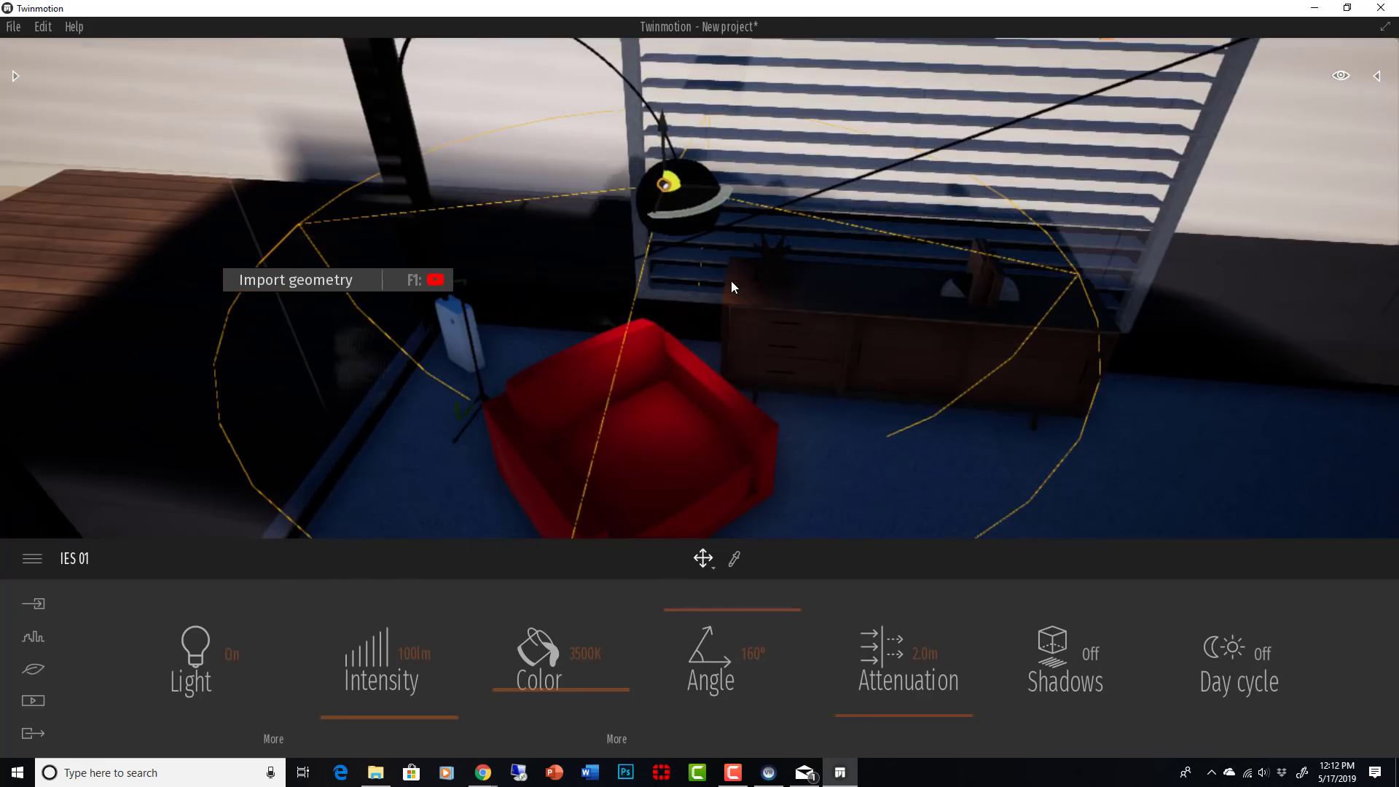
{"action": "left_click", "coordinate": [664, 140]}
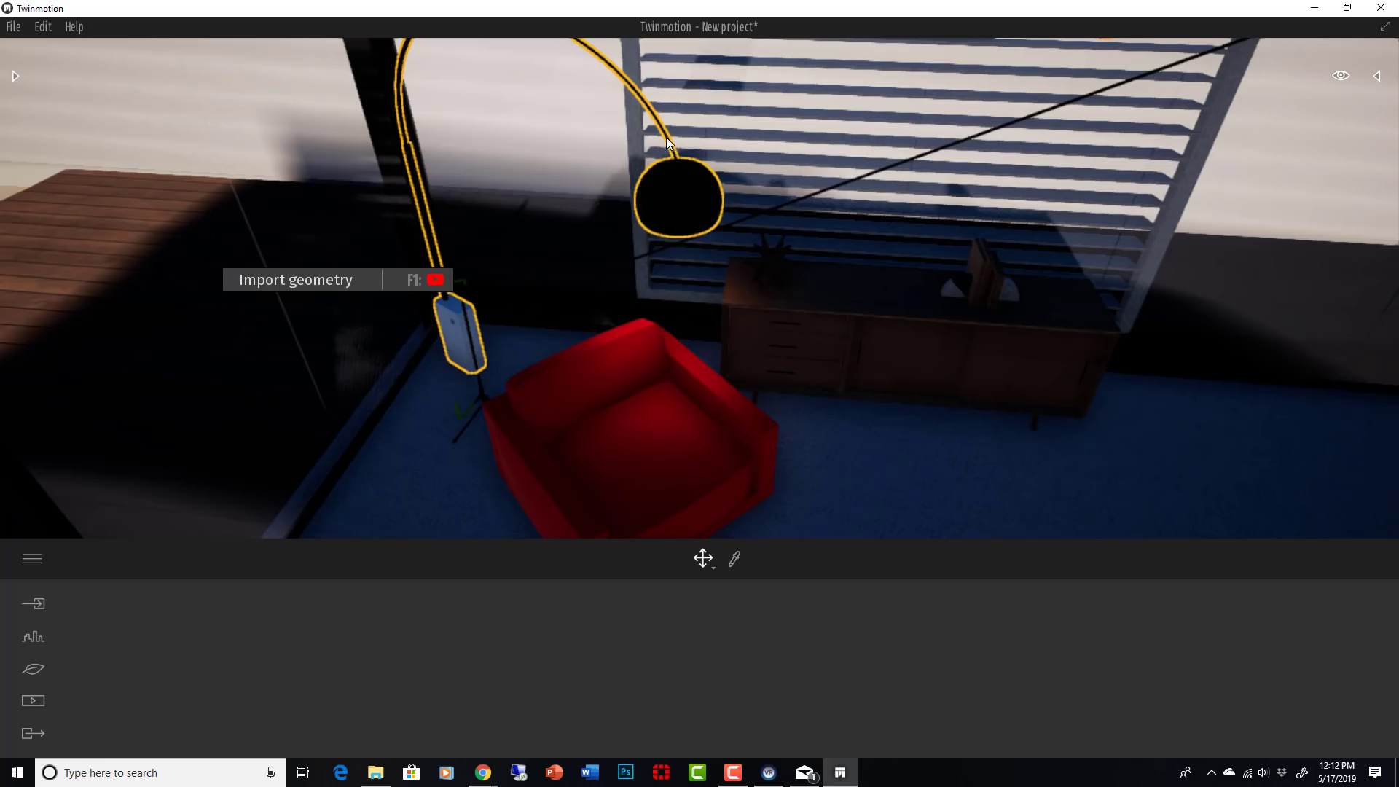
{"action": "middle_click_drag", "start_coordinate": [685, 291], "coordinate": [689, 248], "text": "shift"}
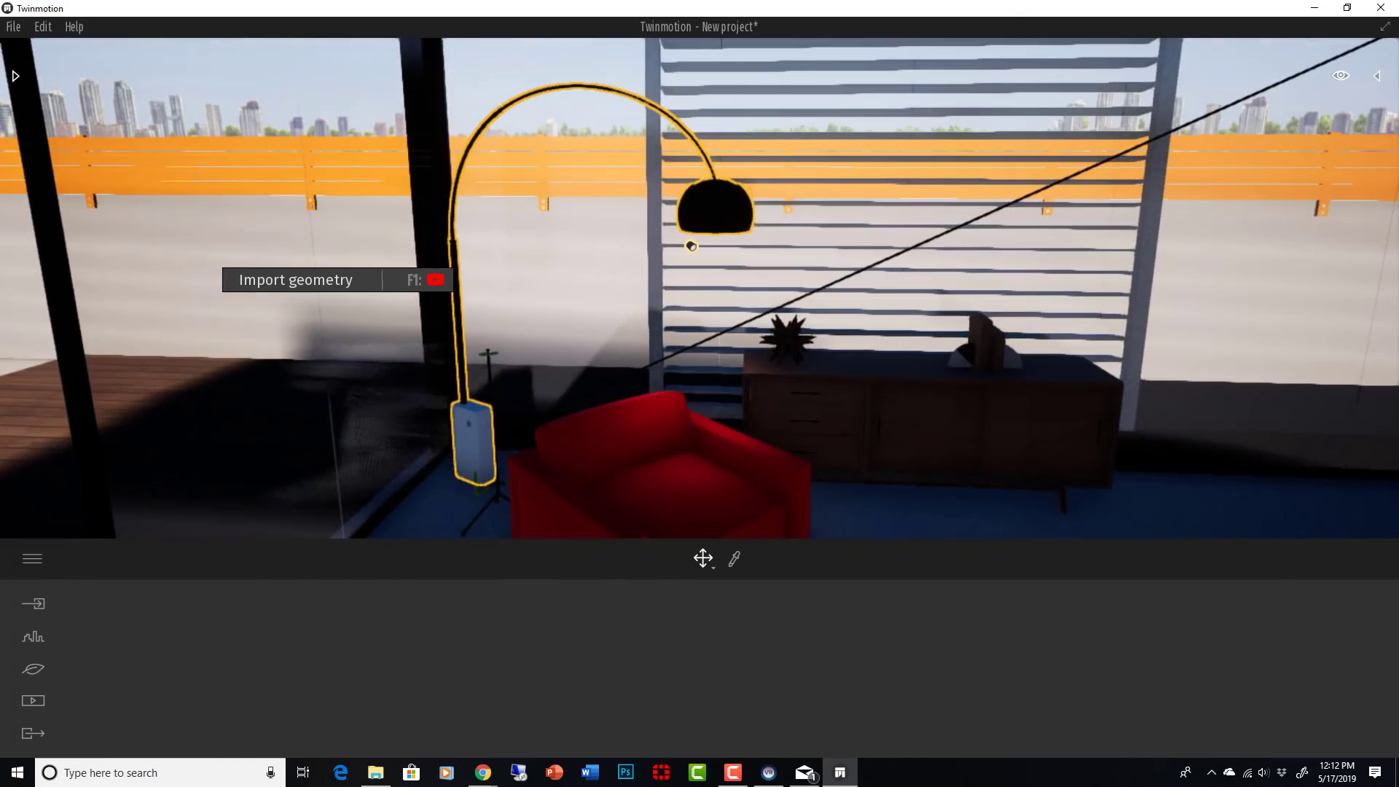
Step: Set the IES 01 light's angle to 139°, color to 3684K and intensity to 13400 lm, and turn on its shadows
{"action": "left_click", "coordinate": [690, 249]}
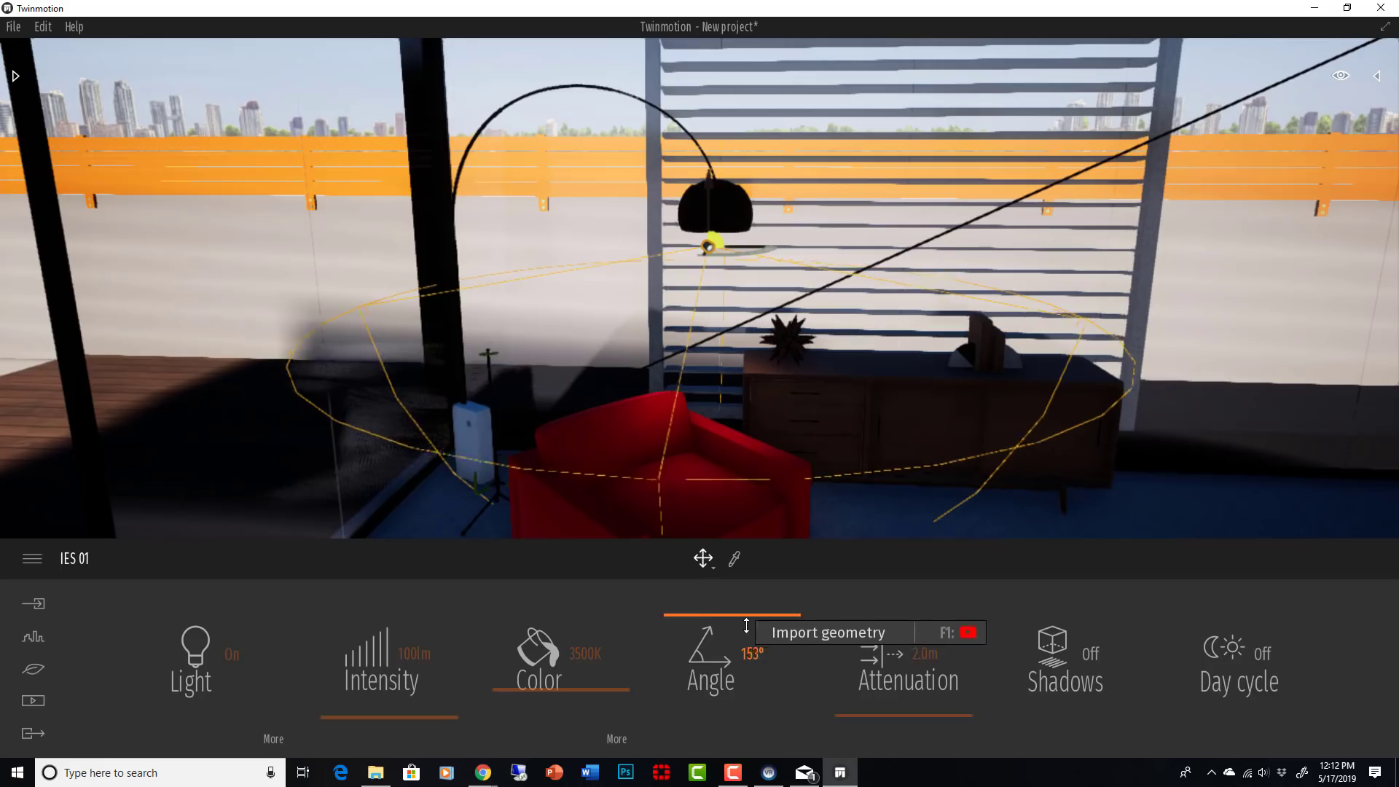
{"action": "left_click_drag", "start_coordinate": [746, 626], "coordinate": [590, 689]}
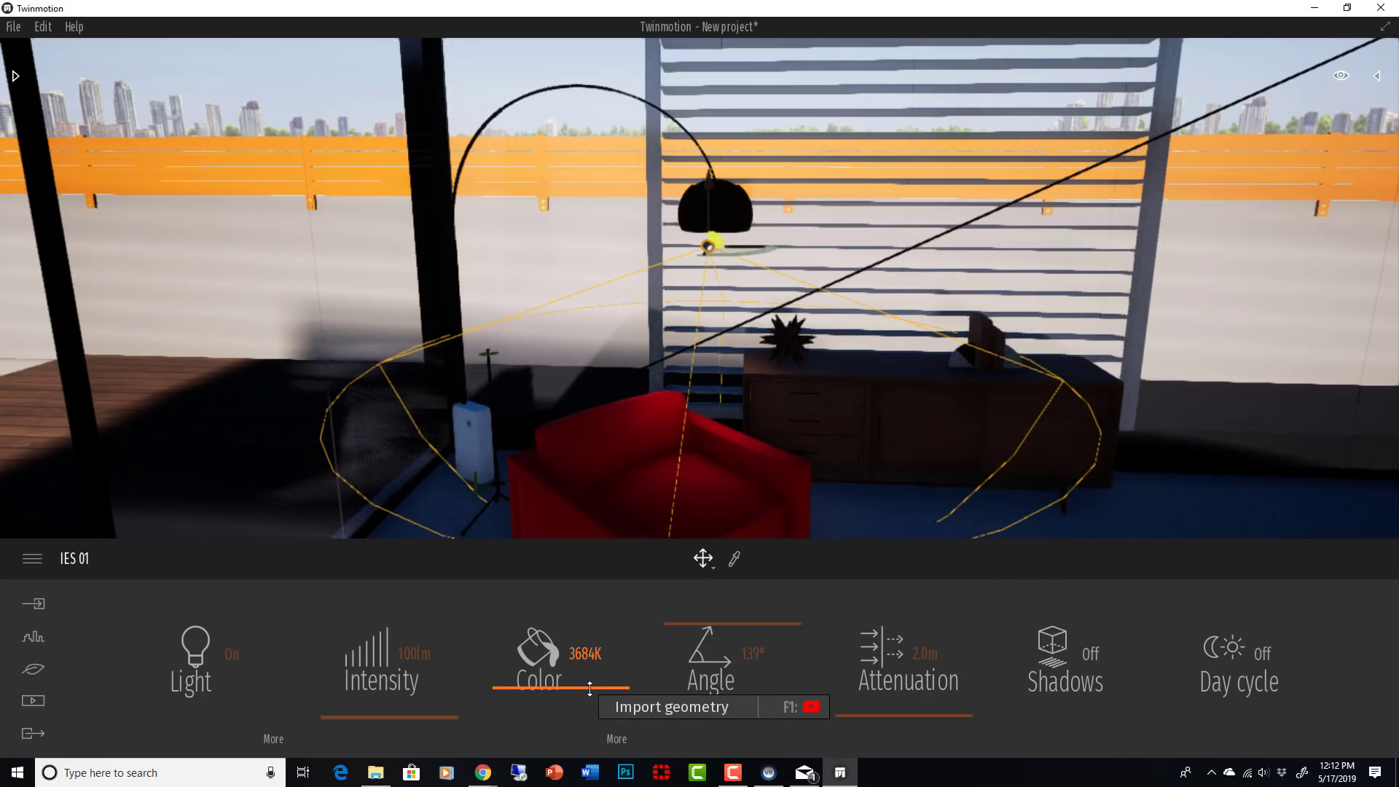
{"action": "mouse_move", "coordinate": [436, 716]}
{"action": "left_mouse_down"}
{"action": "mouse_move", "coordinate": [436, 693]}
{"action": "mouse_move", "coordinate": [435, 715]}
{"action": "left_mouse_up"}
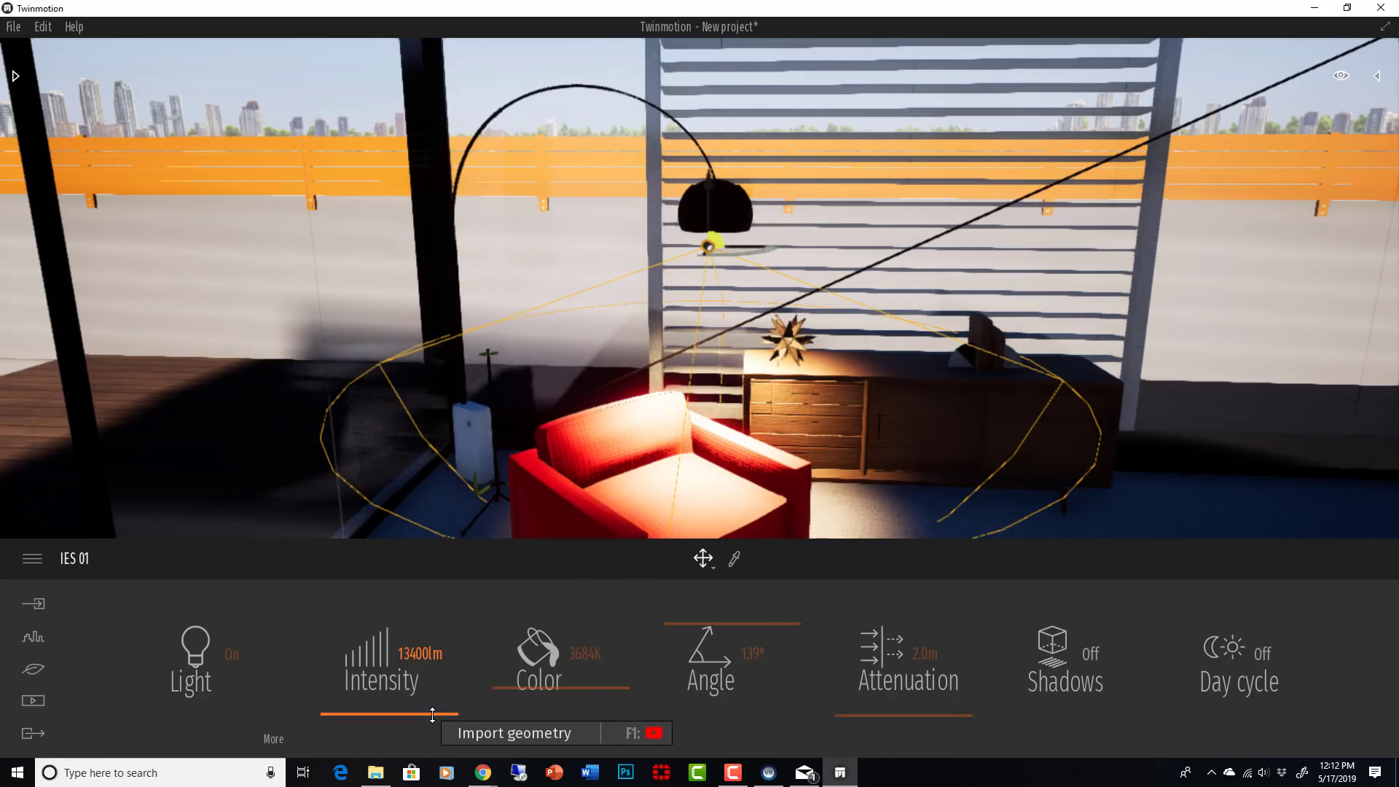
{"action": "left_click", "coordinate": [1081, 661]}
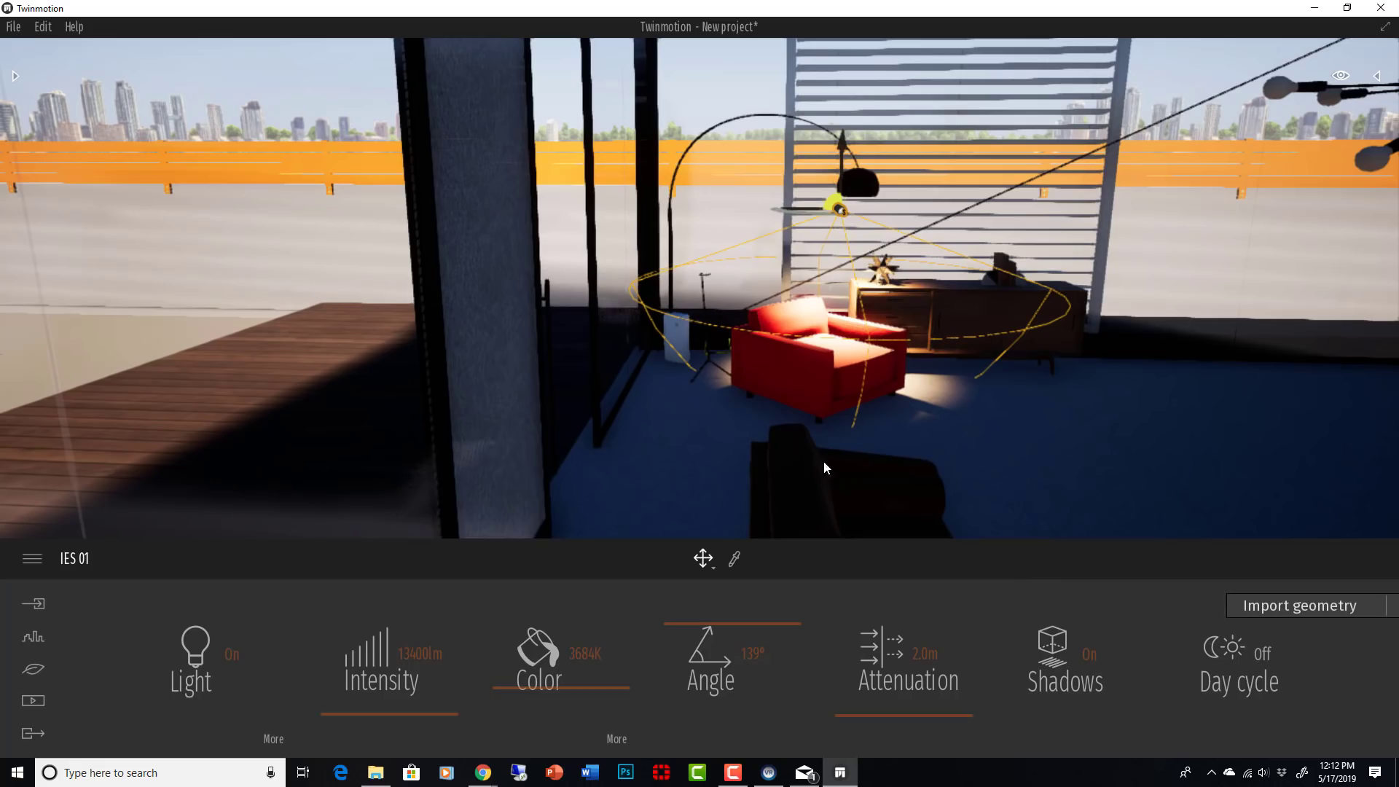
Step: Place a Blackgum 2 tree from the vegetation library on the paving beside the pool and move it to the side wall
{"action": "scroll", "coordinate": [864, 385], "scroll_direction": "down", "scroll_amount": 4}
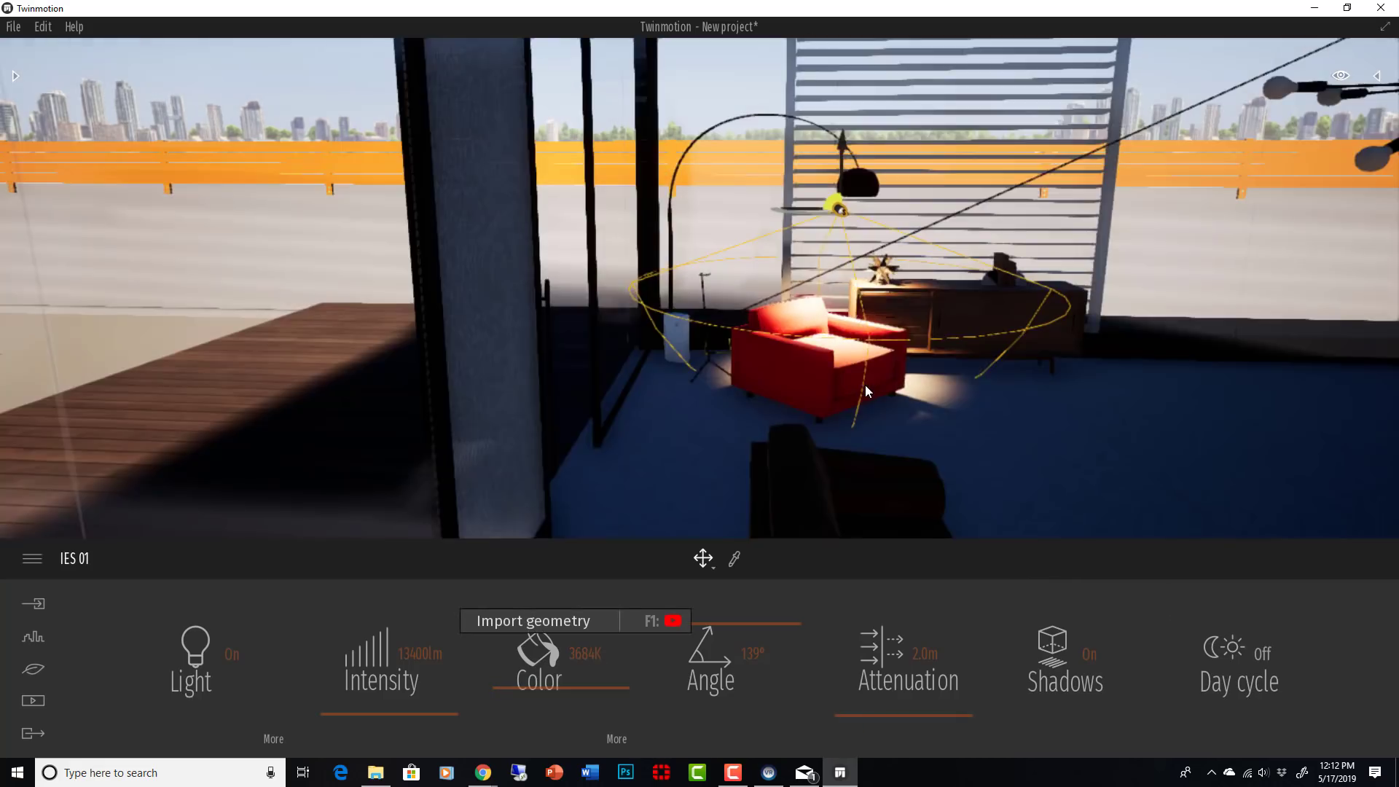
{"action": "left_click_drag", "start_coordinate": [864, 385], "coordinate": [717, 358]}
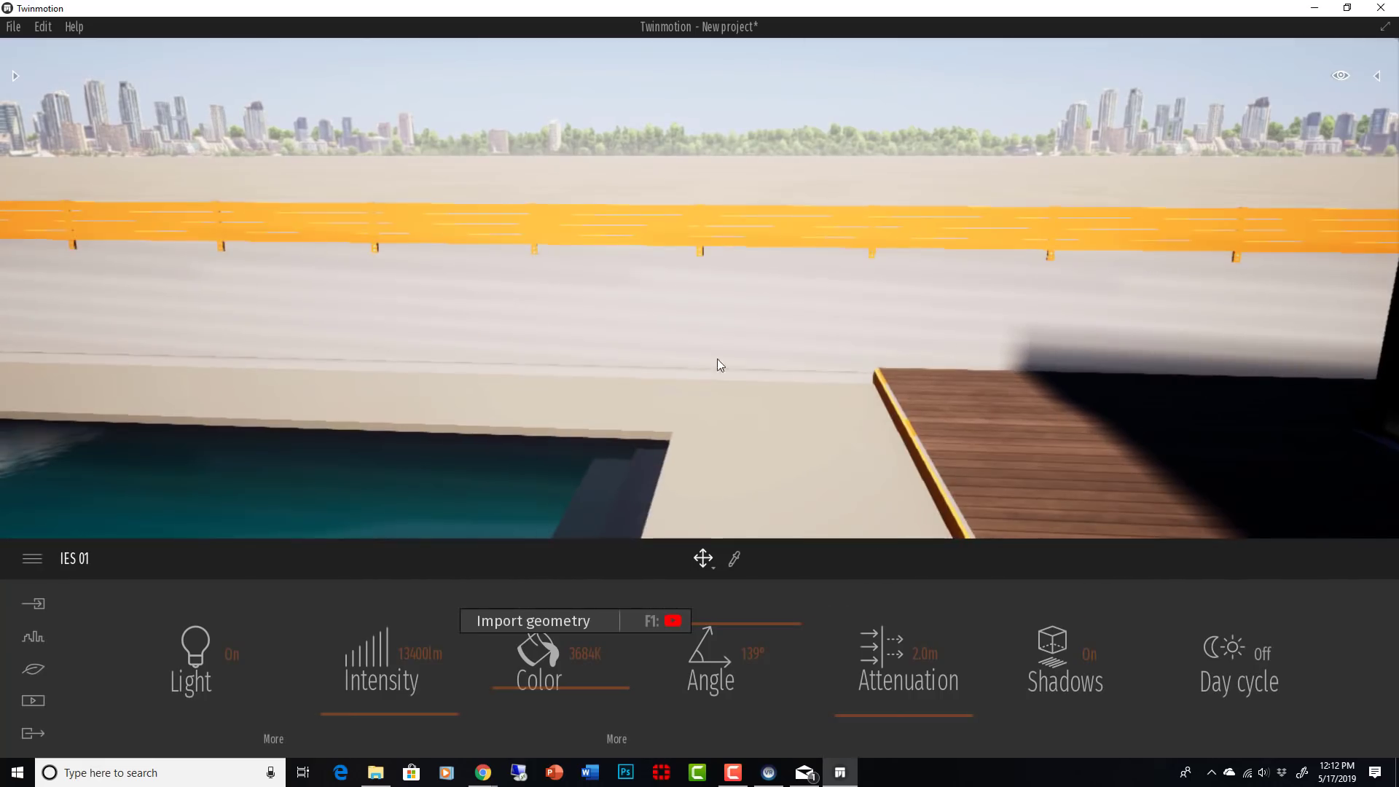
{"action": "scroll", "coordinate": [330, 290], "scroll_direction": "down", "scroll_amount": 6}
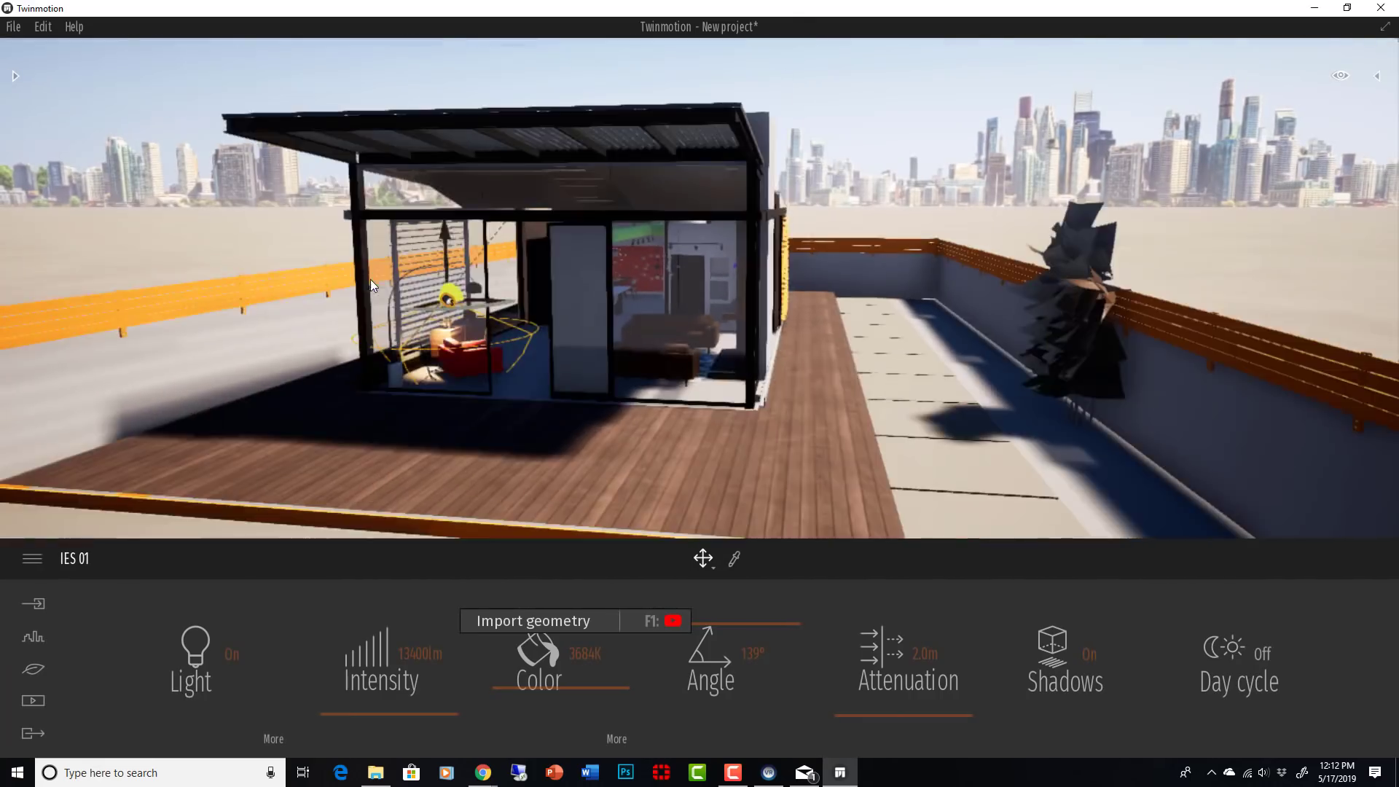
{"action": "middle_click_drag", "start_coordinate": [423, 274], "coordinate": [678, 187]}
{"action": "mouse_move", "coordinate": [546, 292]}
{"action": "middle_mouse_down"}
{"action": "mouse_move", "coordinate": [620, 298]}
{"action": "mouse_move", "coordinate": [561, 212]}
{"action": "mouse_move", "coordinate": [562, 277]}
{"action": "middle_mouse_up"}
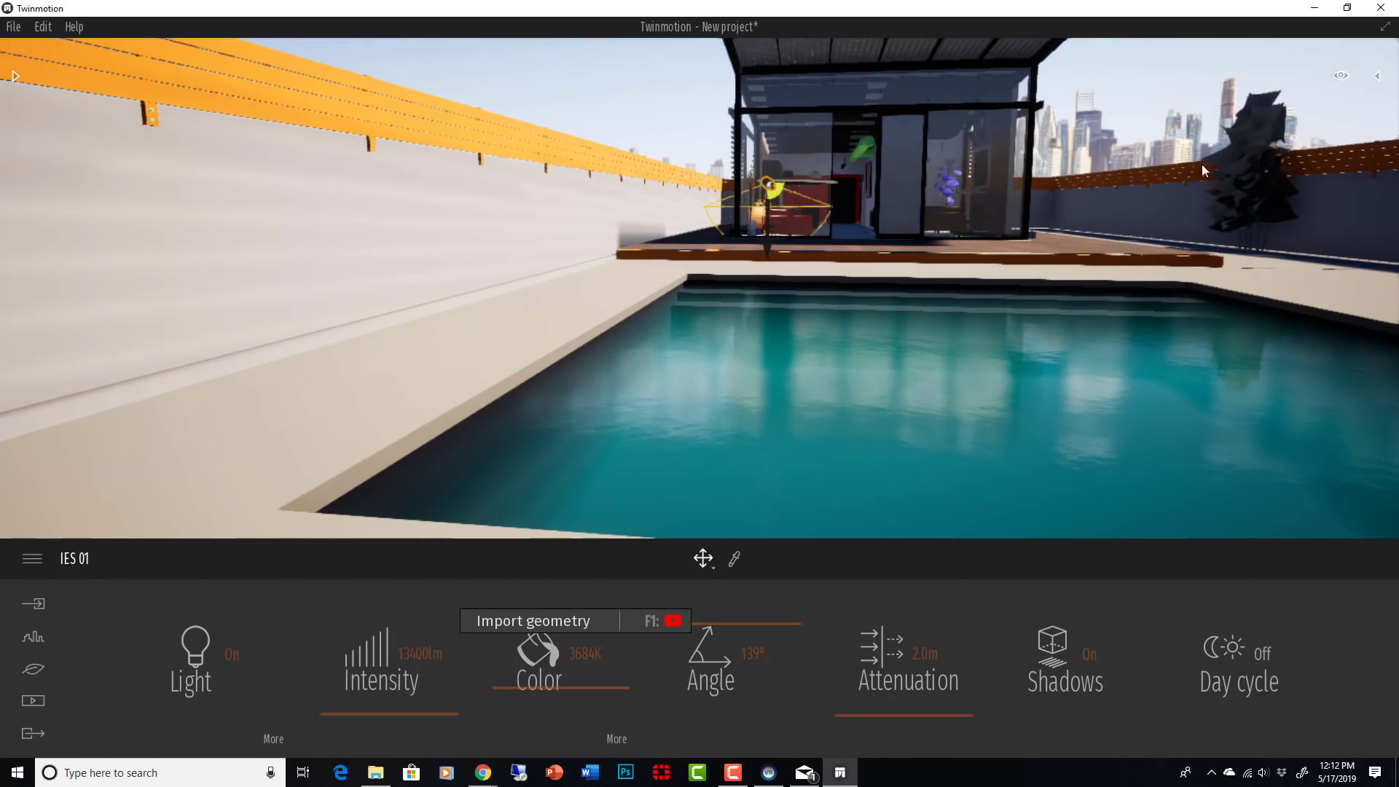
{"action": "left_click", "coordinate": [36, 702]}
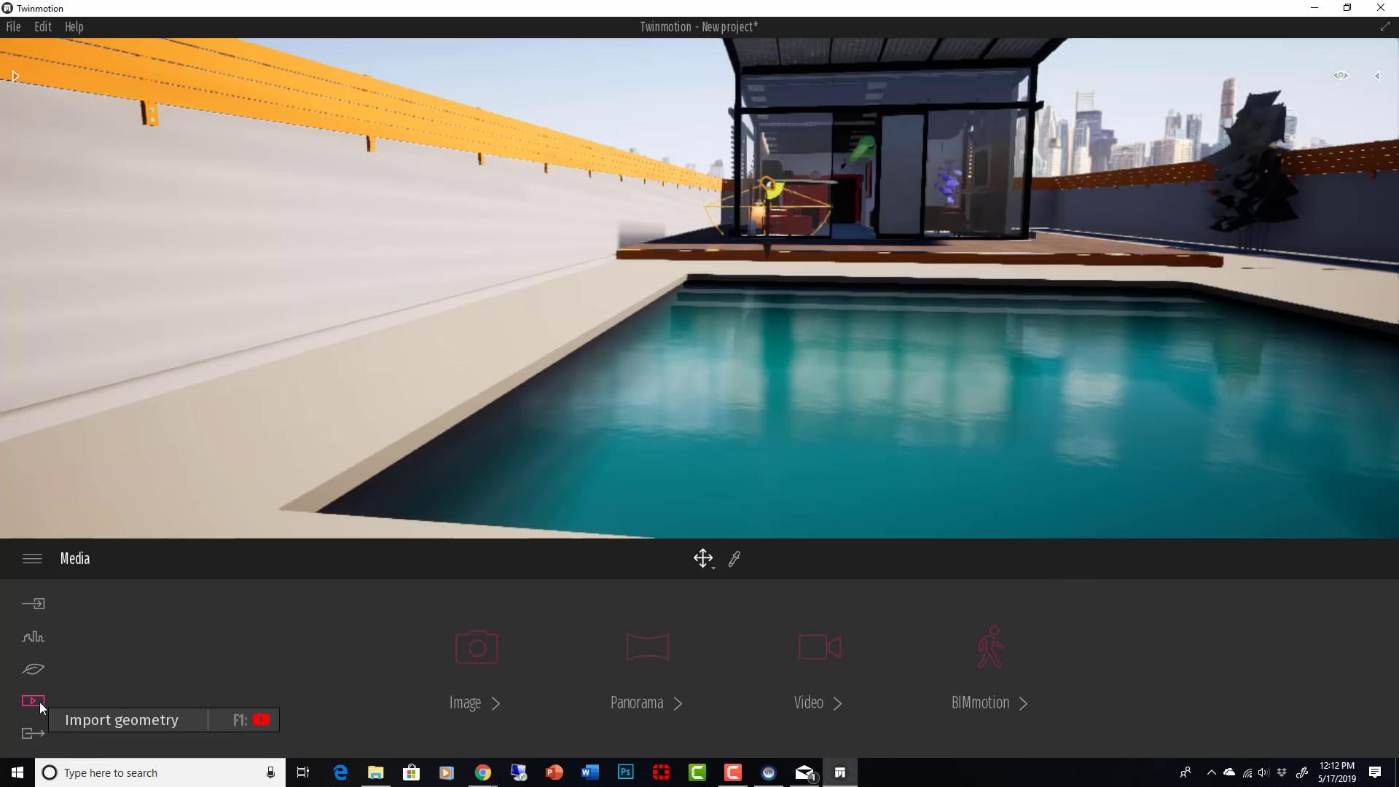
{"action": "left_click", "coordinate": [37, 675]}
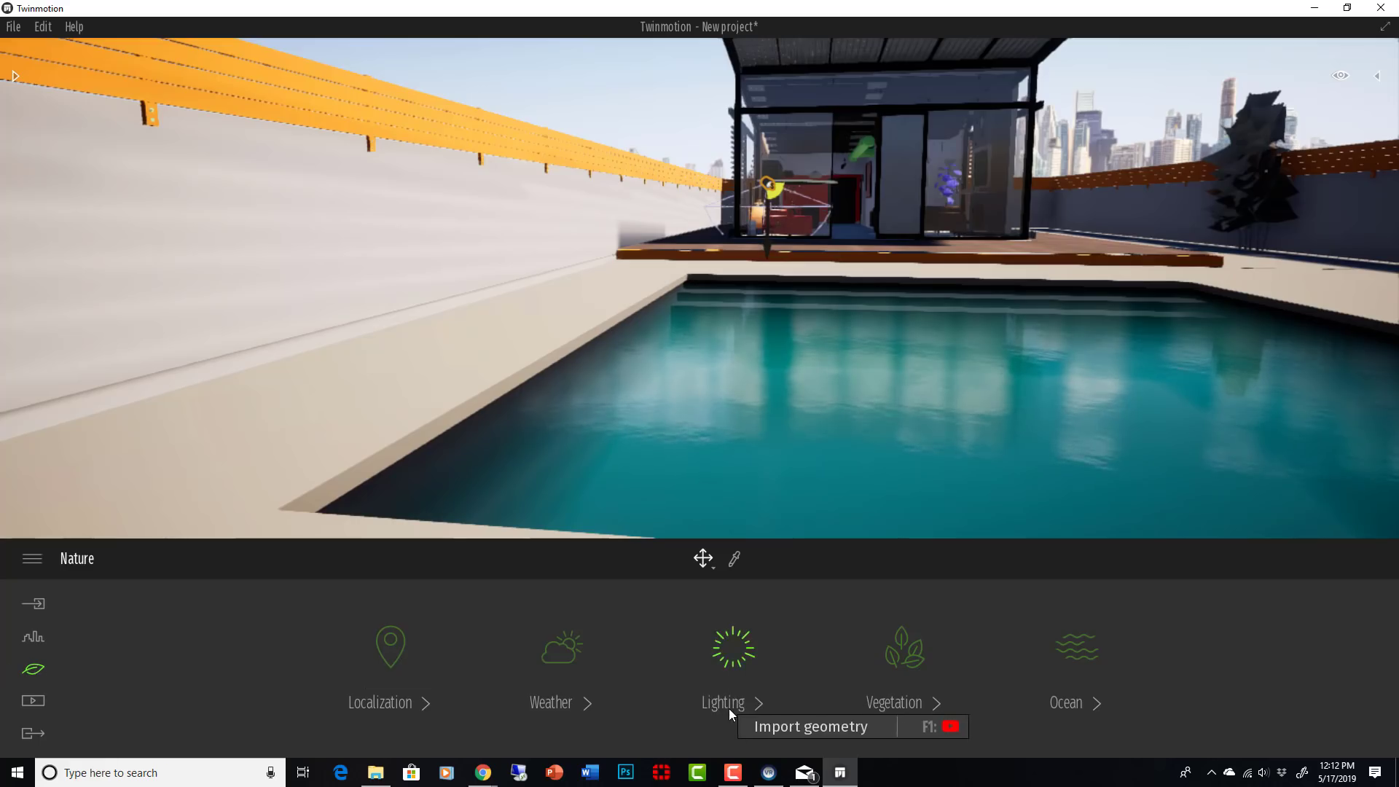
{"action": "left_click", "coordinate": [919, 657]}
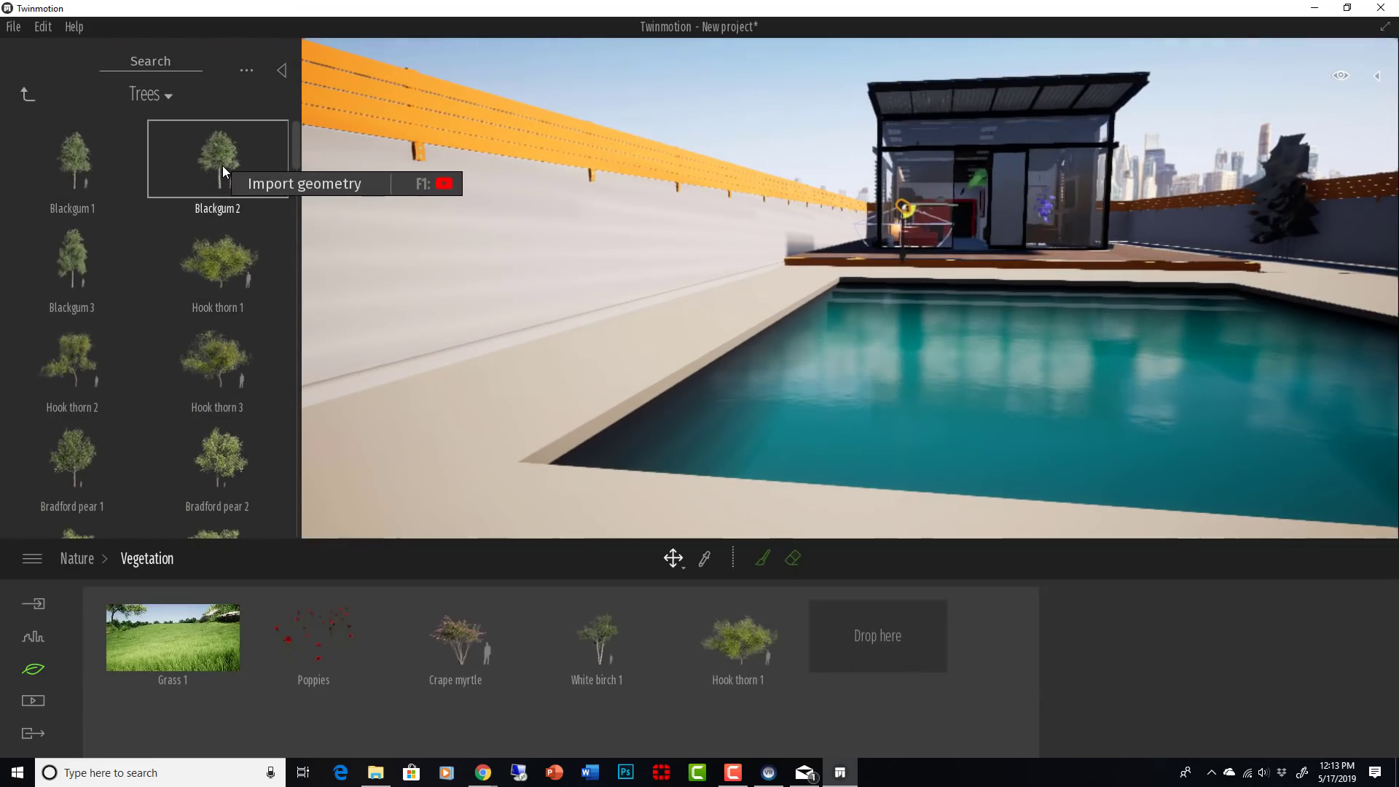
{"action": "left_click_drag", "start_coordinate": [221, 164], "coordinate": [574, 355]}
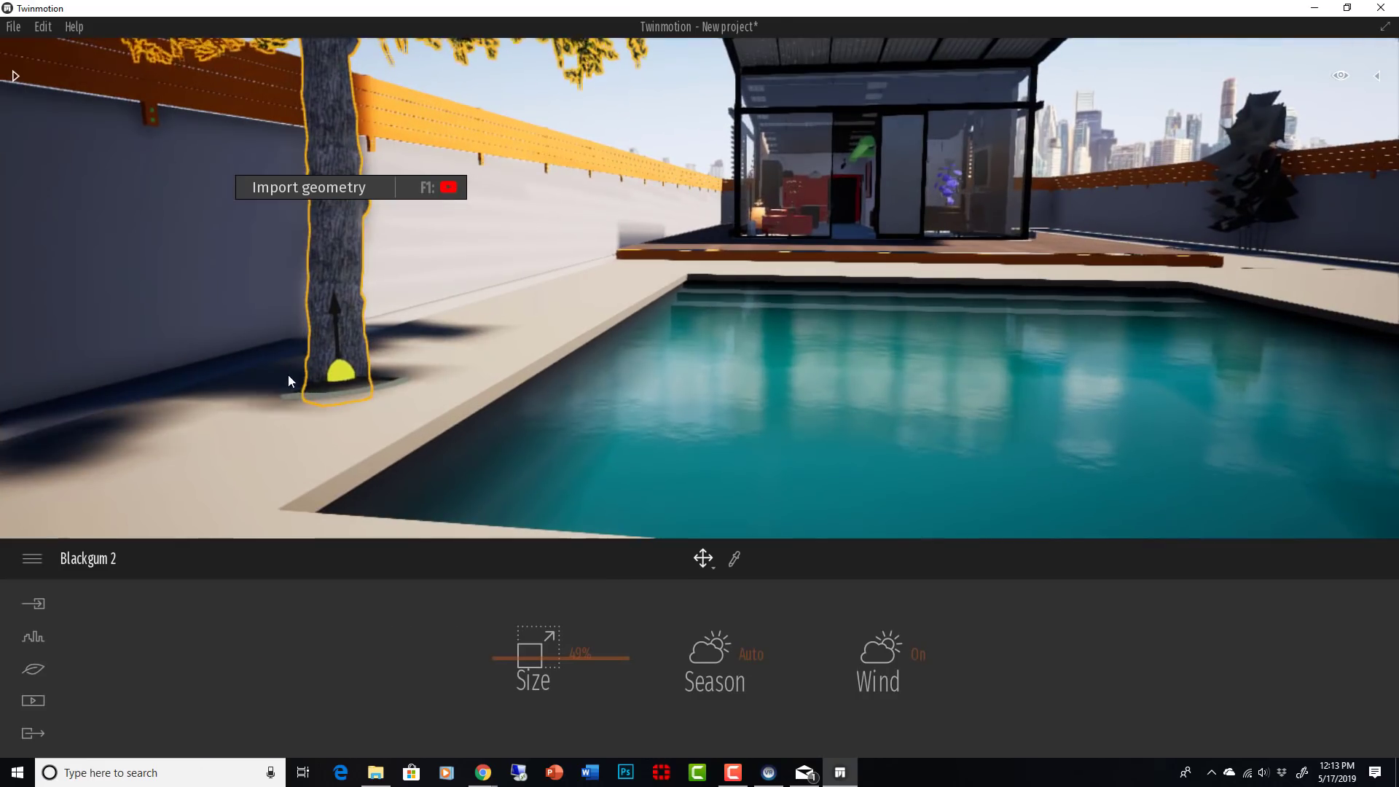
{"action": "left_click_drag", "start_coordinate": [382, 379], "coordinate": [106, 378]}
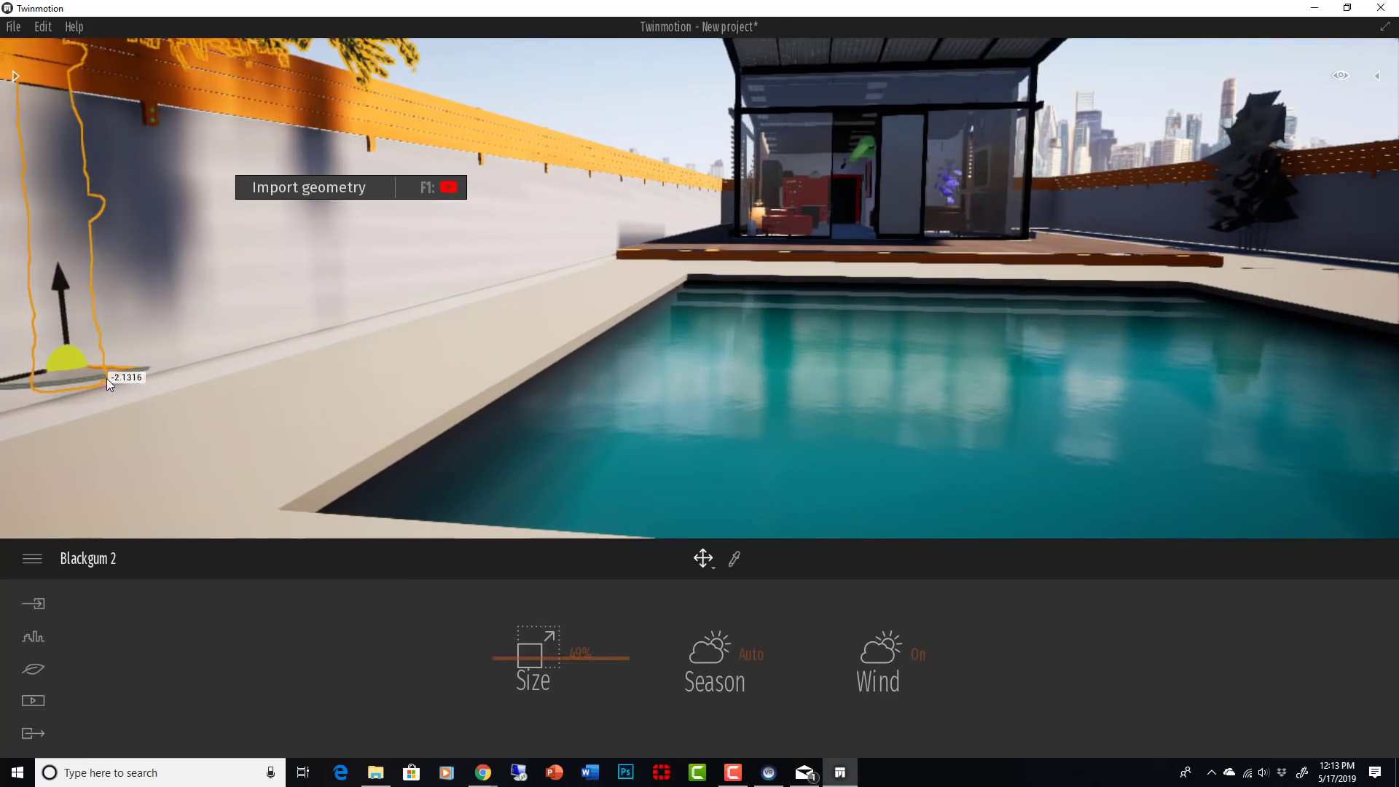
Step: Turn off the wind for the Blackgum 2 tree and look over its crown above the fence
{"action": "scroll", "coordinate": [218, 299], "scroll_direction": "down", "scroll_amount": 2}
{"action": "right_click_drag", "start_coordinate": [219, 299], "coordinate": [321, 371]}
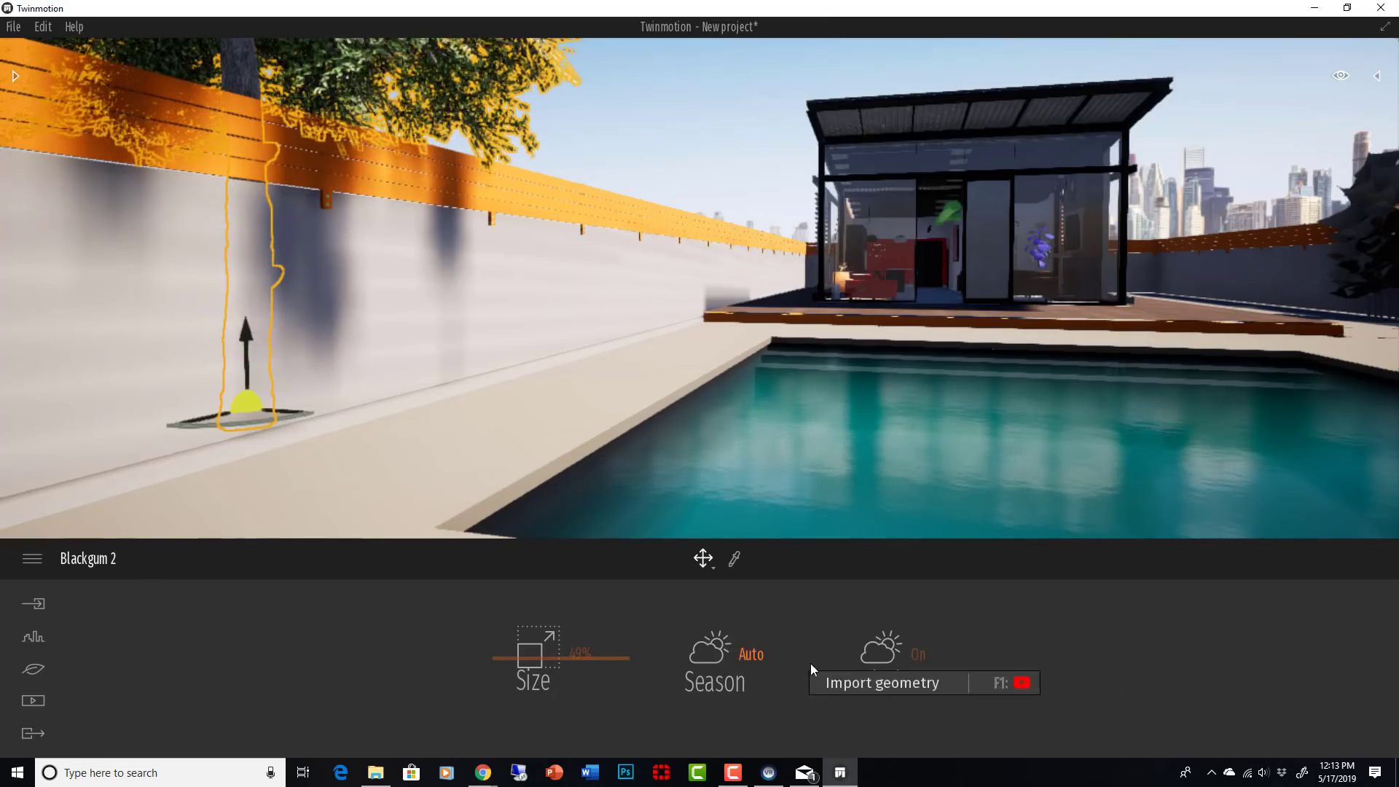
{"action": "left_click", "coordinate": [917, 655]}
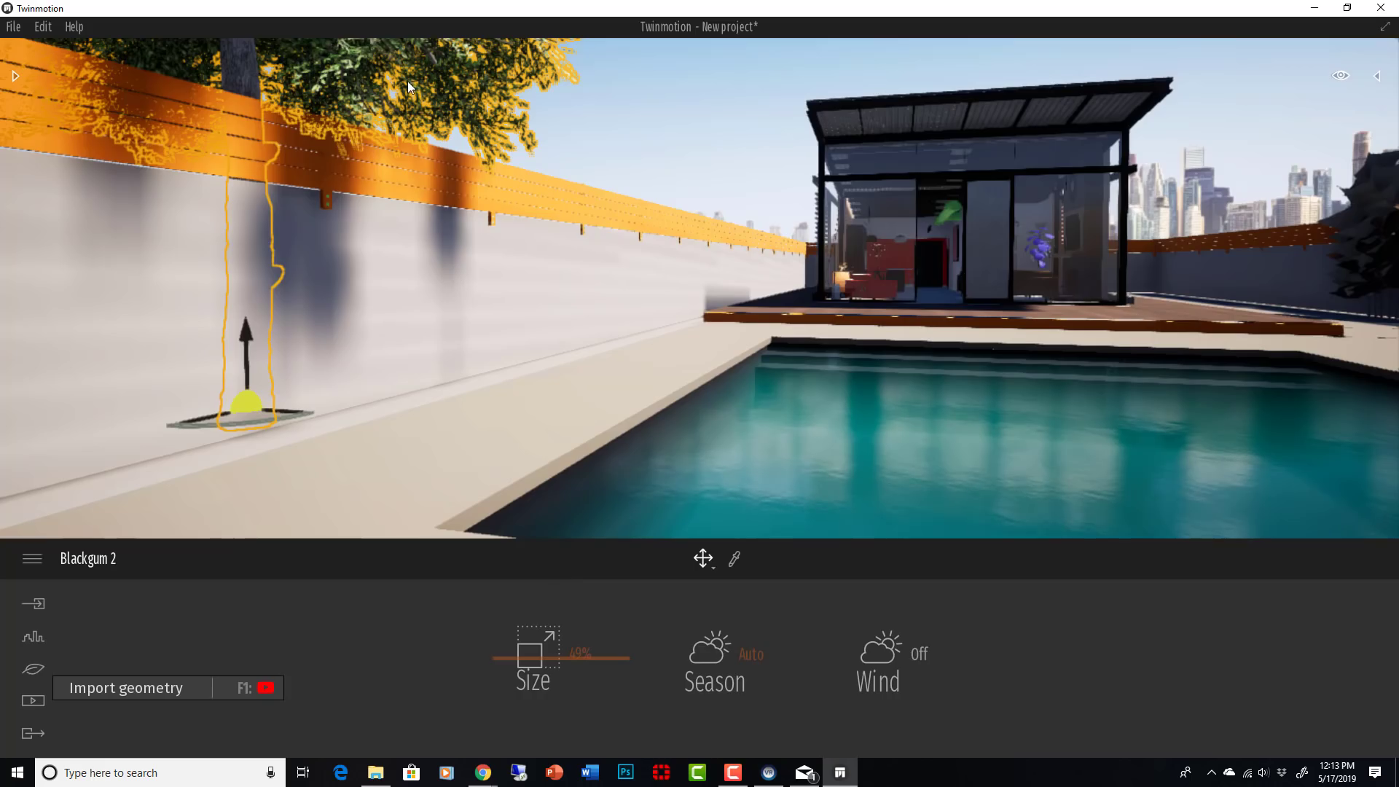
{"action": "middle_click_drag", "start_coordinate": [409, 81], "coordinate": [685, 452]}
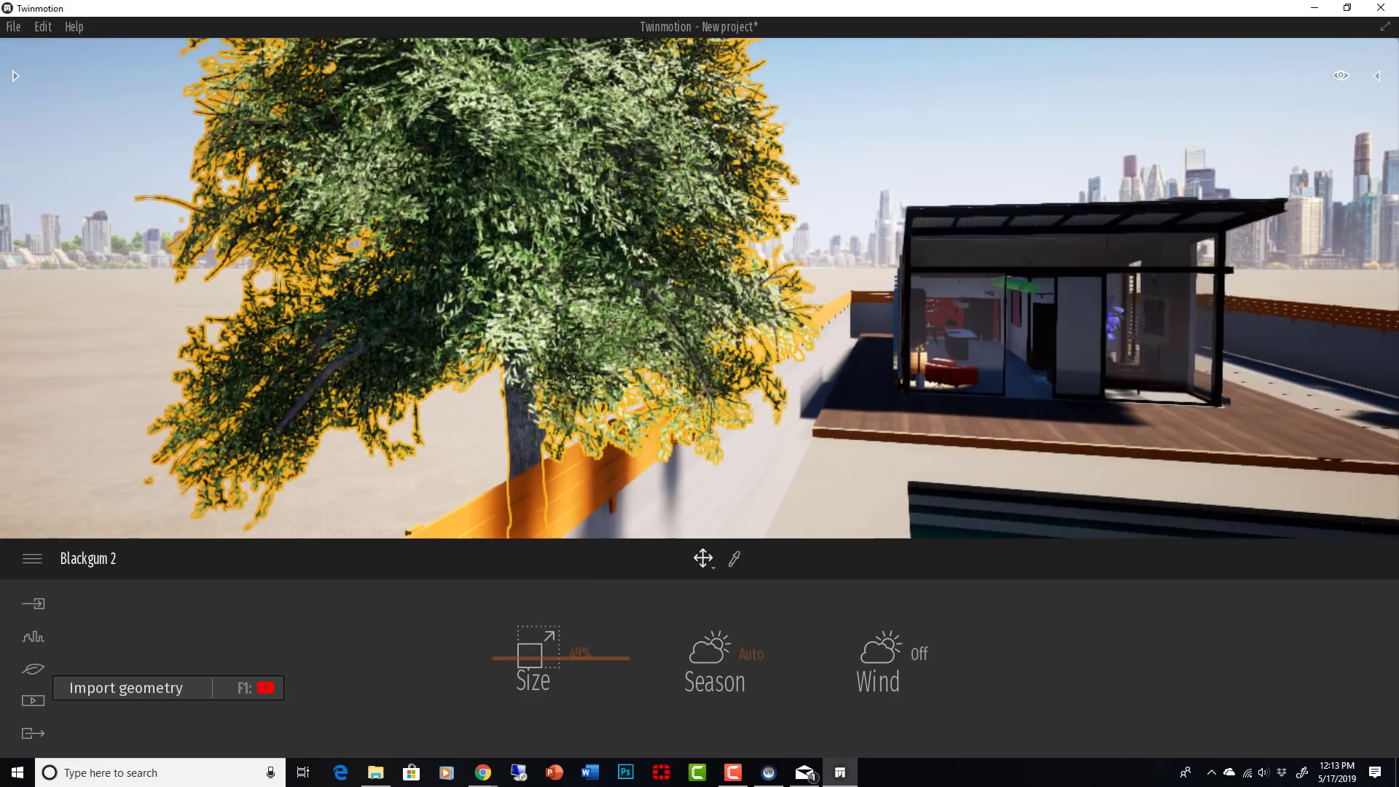
{"action": "scroll", "coordinate": [566, 133], "scroll_direction": "down", "scroll_amount": 1}
Step: Place an Azalea 2 bush from the bushes library along the wall across the pool and set its size to 24%
{"action": "right_click_drag", "start_coordinate": [566, 134], "coordinate": [838, 142]}
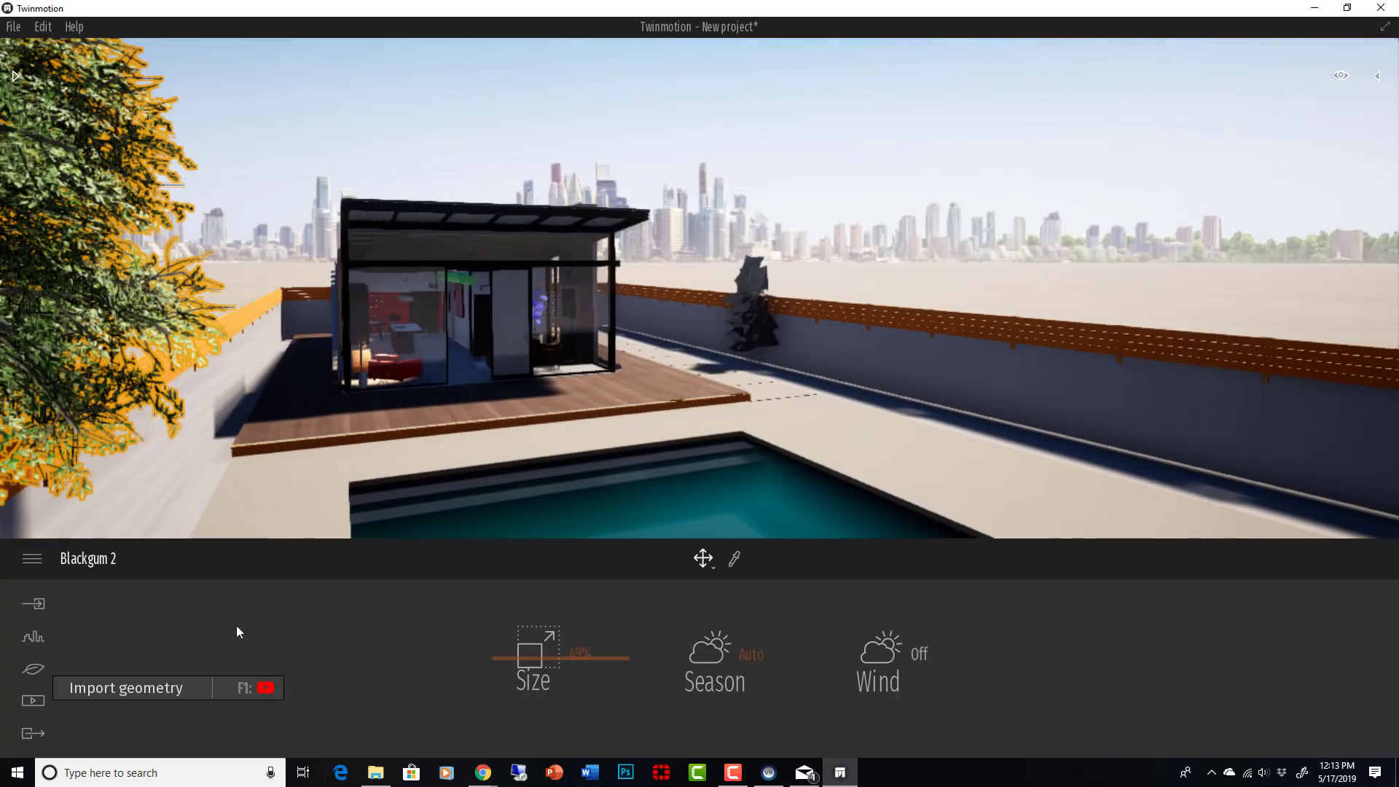
{"action": "left_click", "coordinate": [33, 668]}
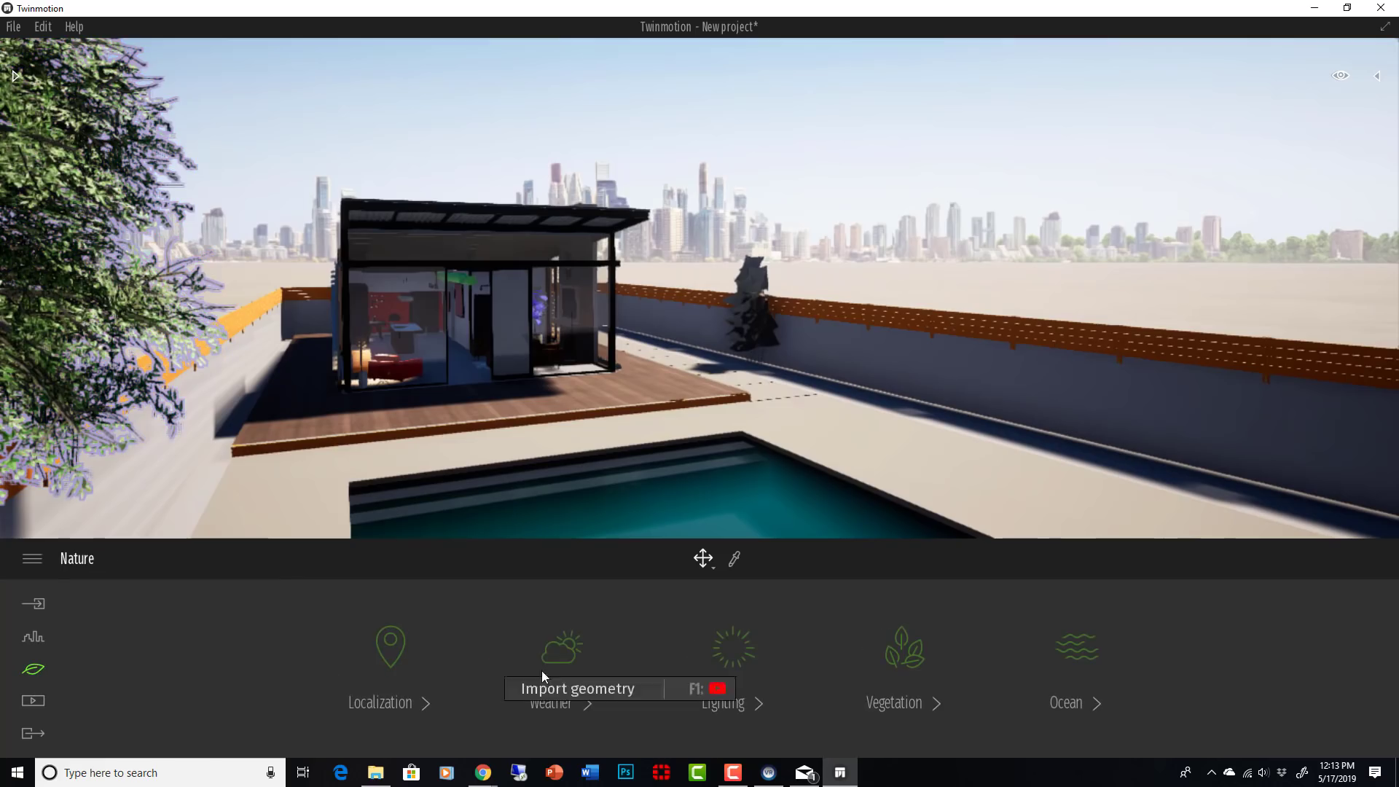
{"action": "left_click", "coordinate": [903, 649]}
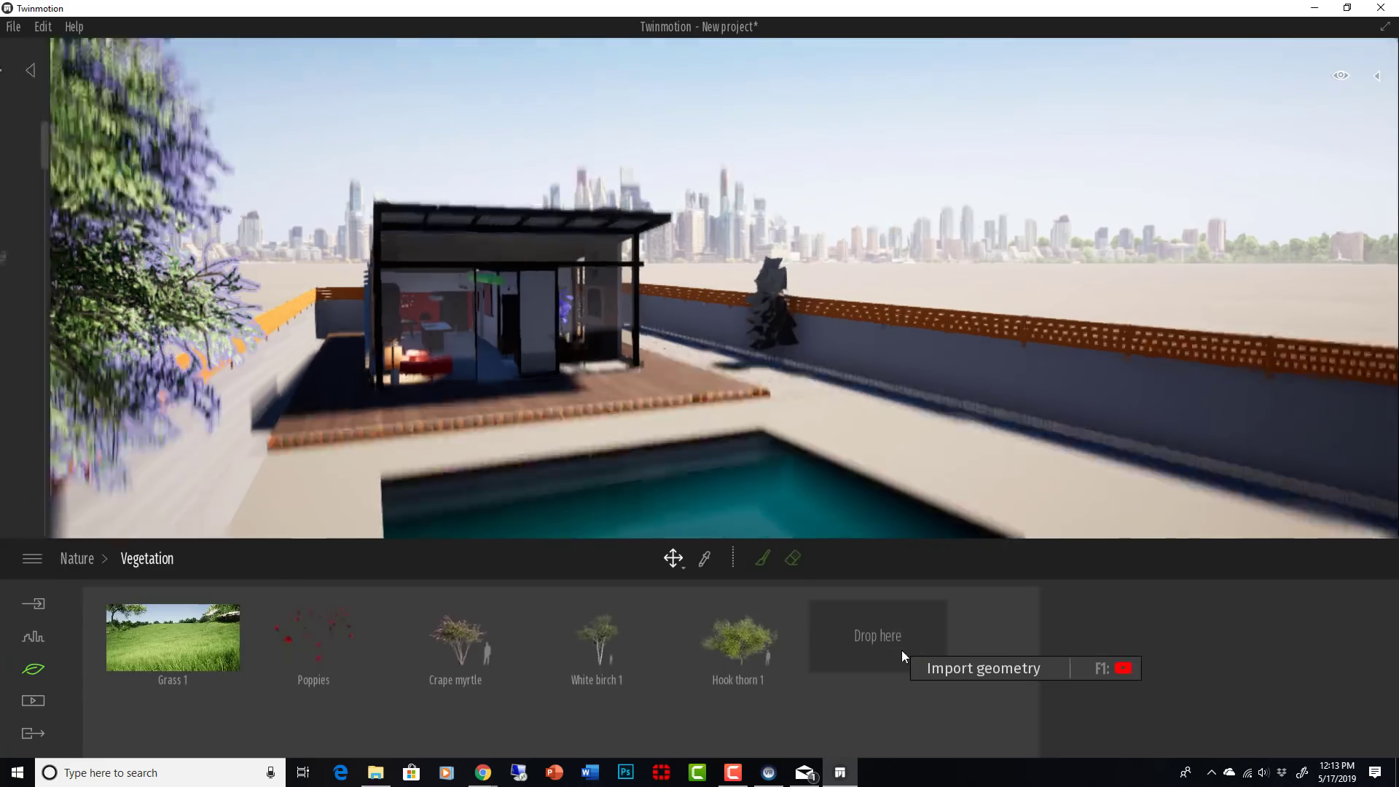
{"action": "scroll", "coordinate": [186, 334], "scroll_direction": "down", "scroll_amount": 5}
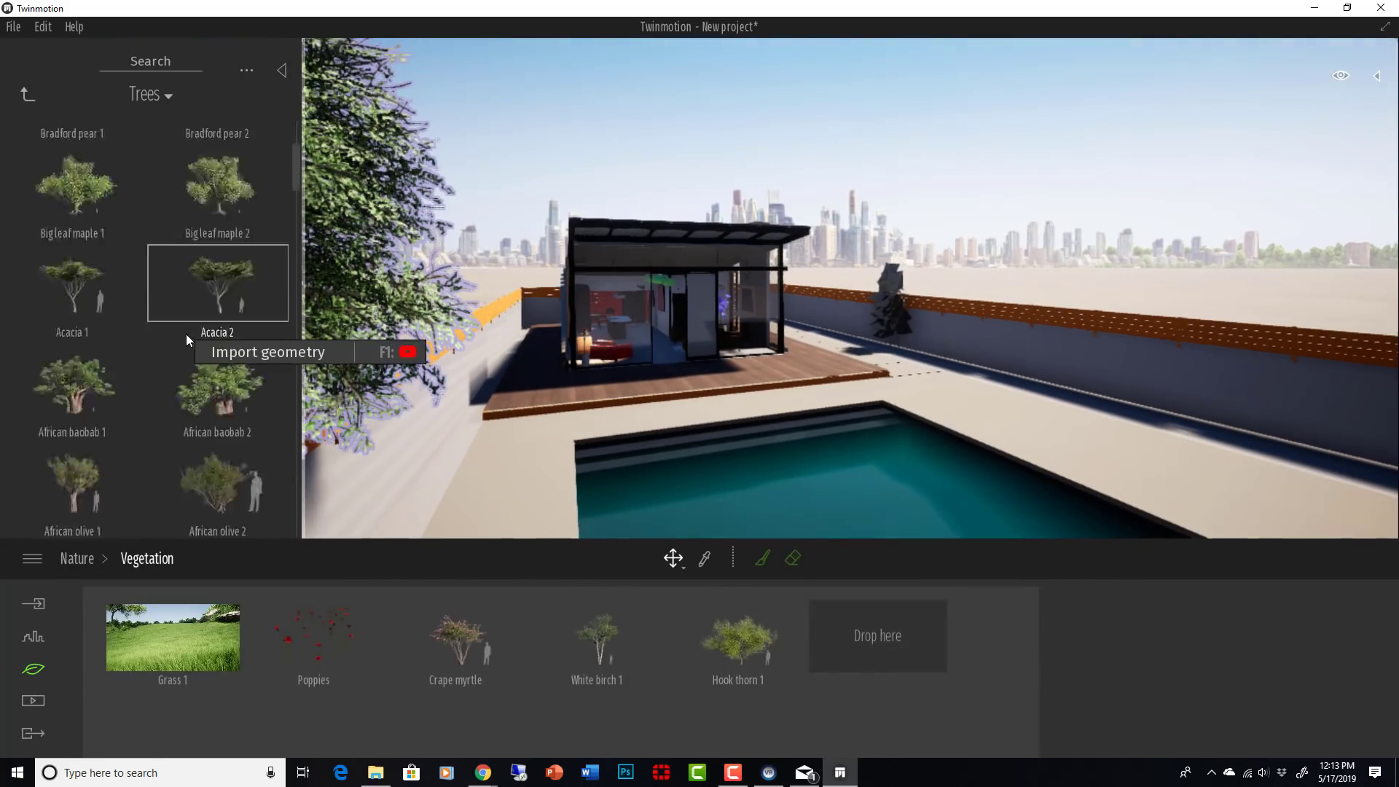
{"action": "left_click", "coordinate": [27, 94]}
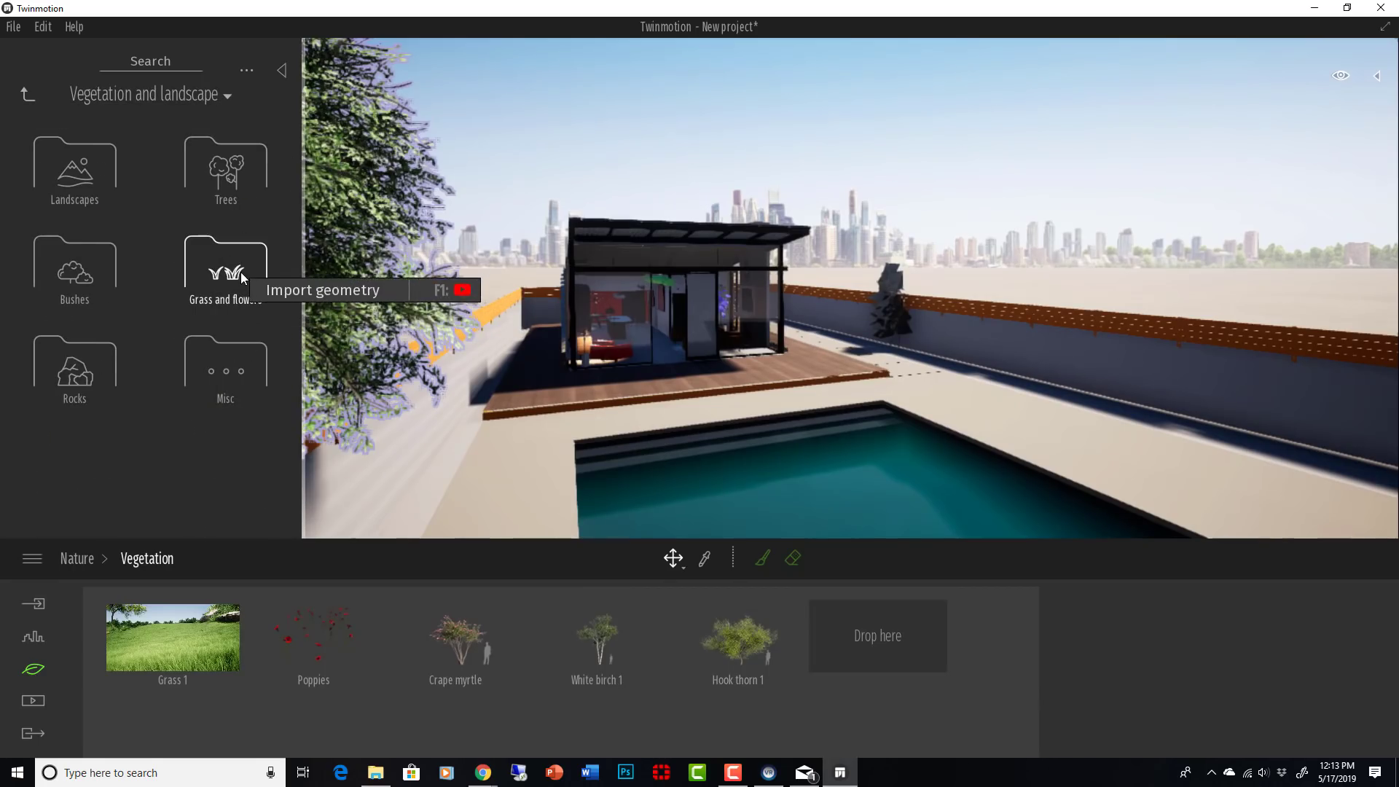
{"action": "left_click", "coordinate": [75, 266]}
{"action": "left_click_drag", "start_coordinate": [218, 328], "coordinate": [1109, 417]}
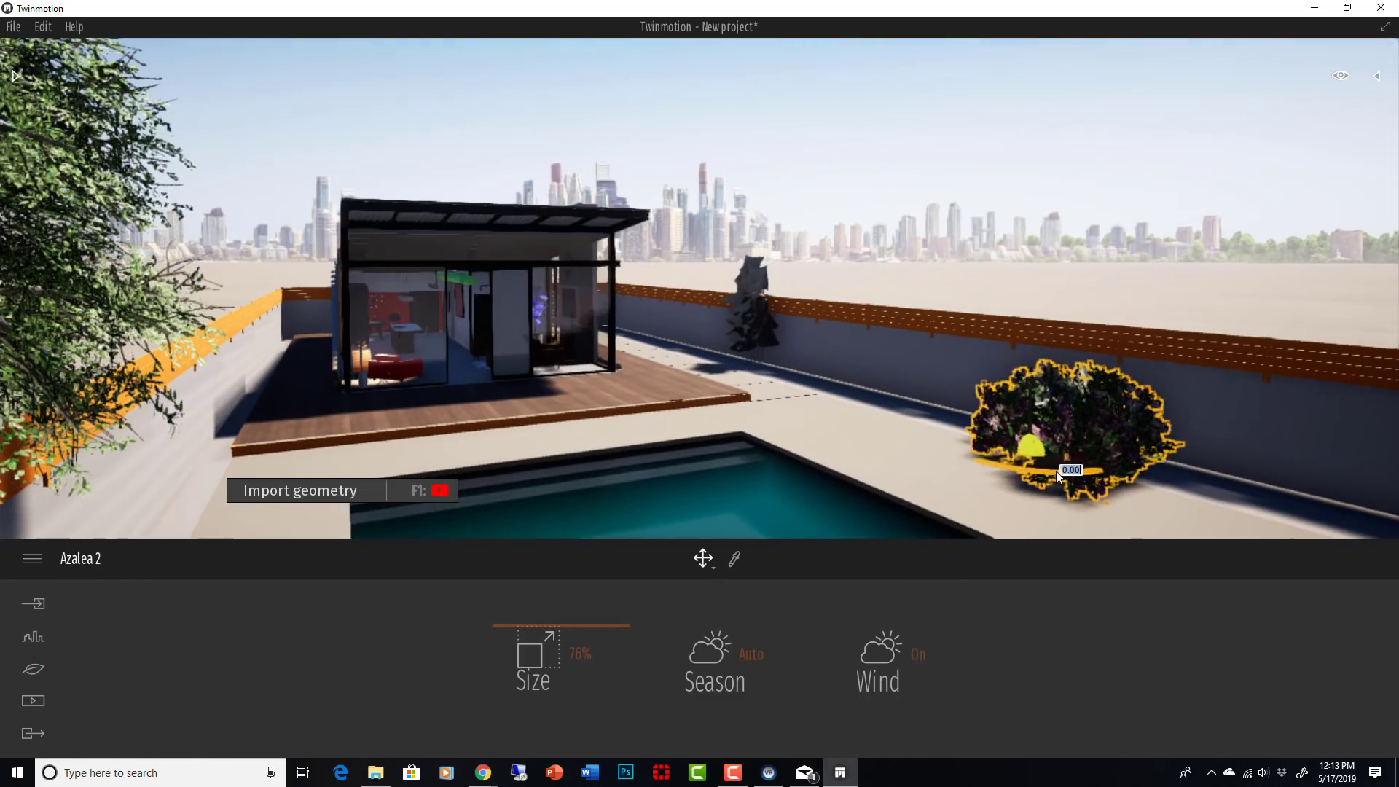
{"action": "left_click_drag", "start_coordinate": [1056, 471], "coordinate": [1102, 474]}
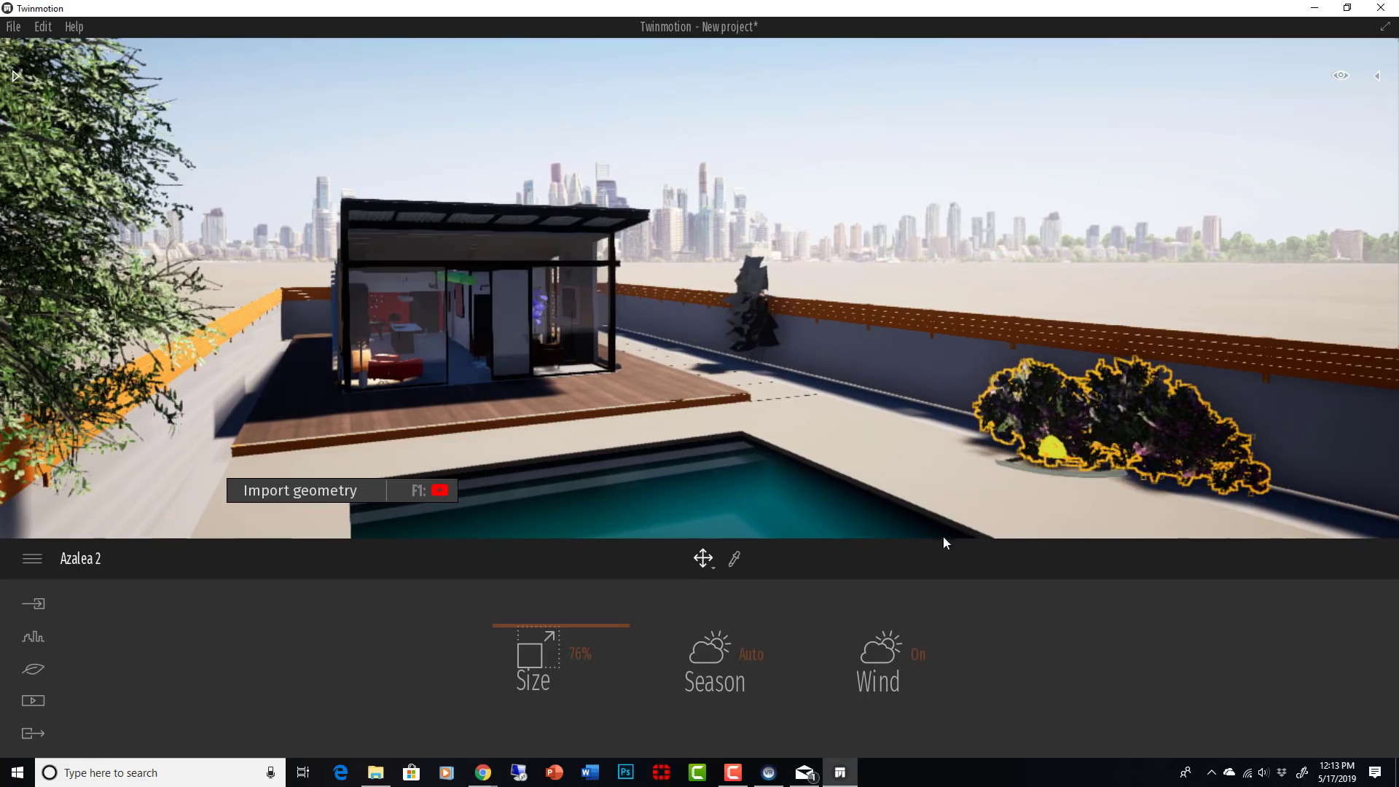
{"action": "left_click_drag", "start_coordinate": [594, 625], "coordinate": [581, 689]}
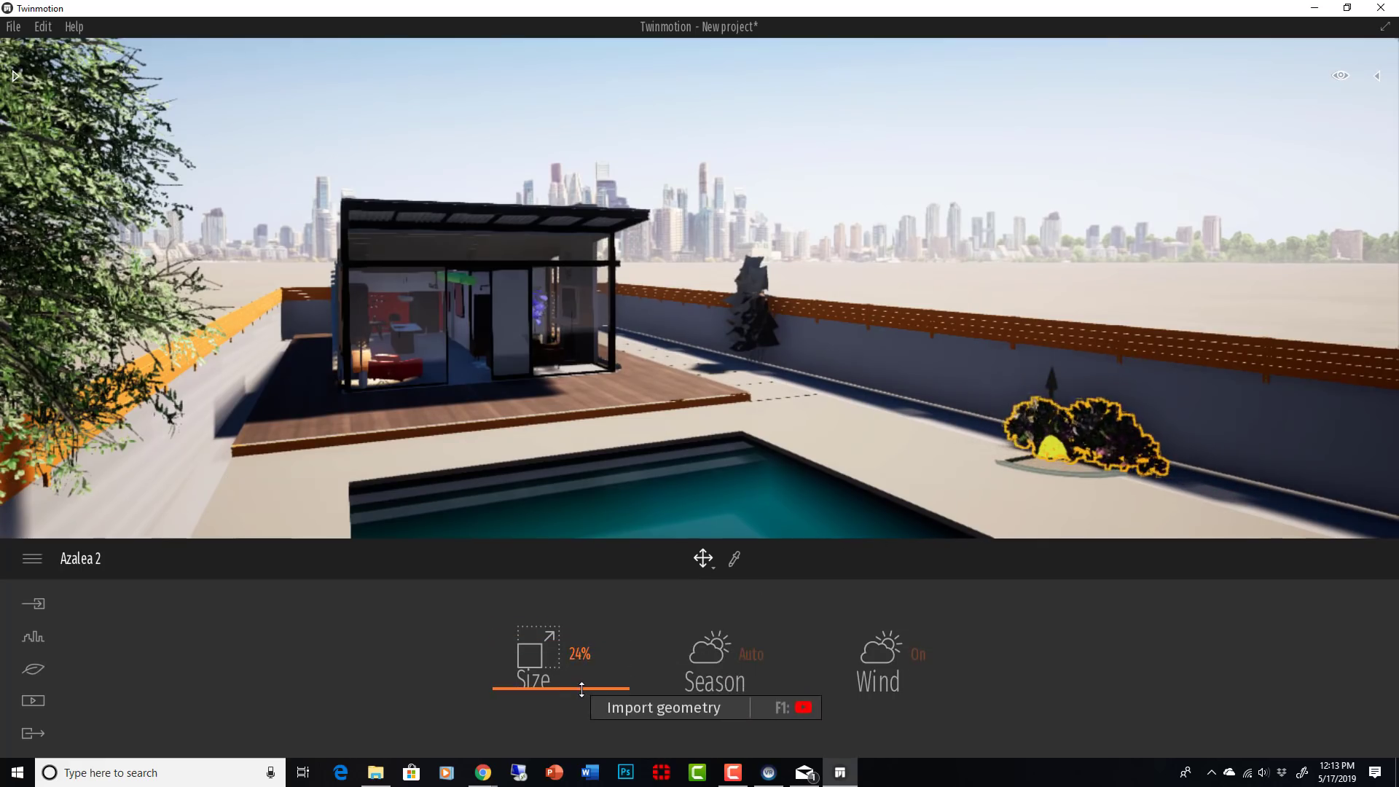
{"action": "left_click", "coordinate": [900, 386]}
Step: Frame the house, pool, tree and azalea together in an overview and open the media options
{"action": "right_click_drag", "start_coordinate": [809, 230], "coordinate": [666, 216]}
{"action": "scroll", "coordinate": [809, 230], "scroll_direction": "down", "scroll_amount": 4}
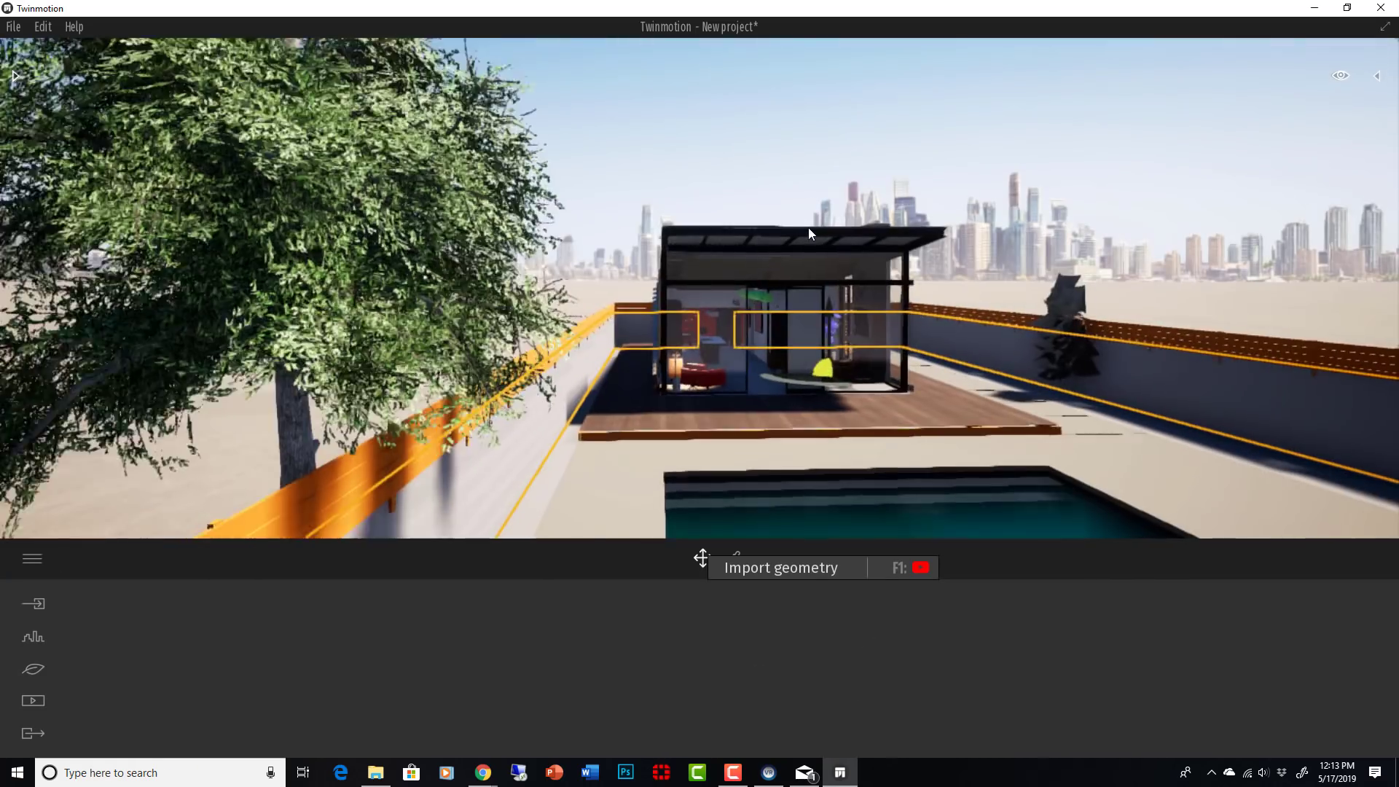
{"action": "middle_click_drag", "start_coordinate": [809, 229], "coordinate": [867, 228]}
{"action": "key", "text": "w"}
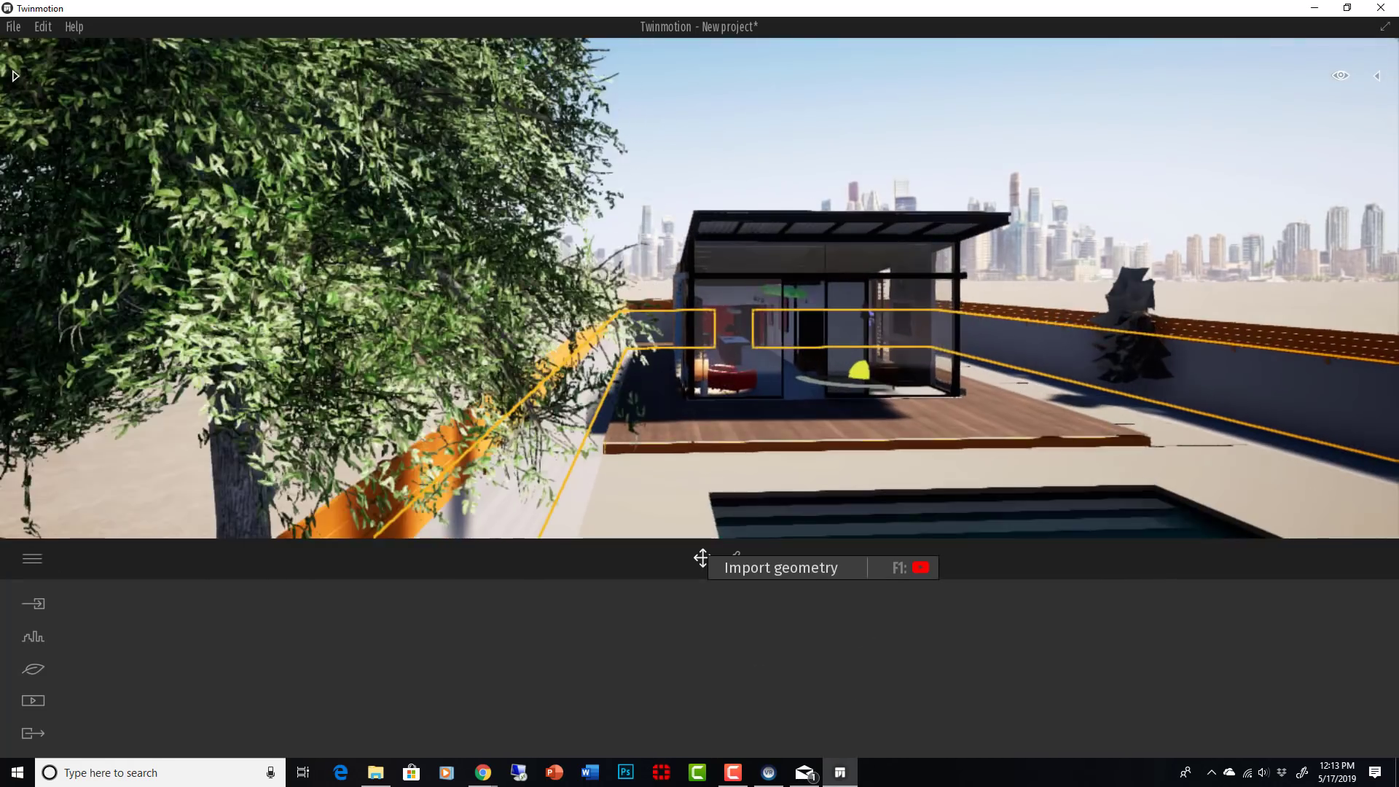
{"action": "right_click_drag", "start_coordinate": [868, 228], "coordinate": [1013, 229]}
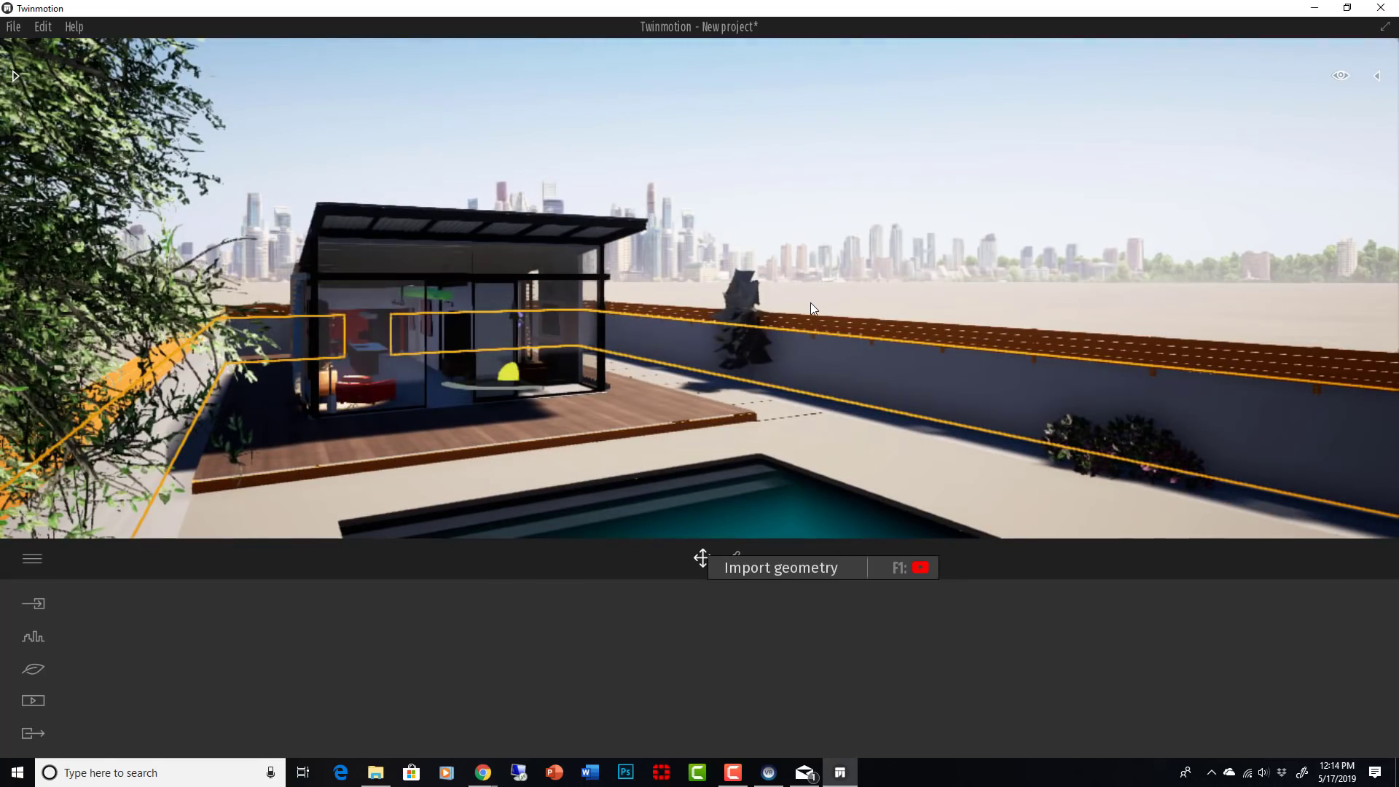
{"action": "left_click", "coordinate": [32, 700]}
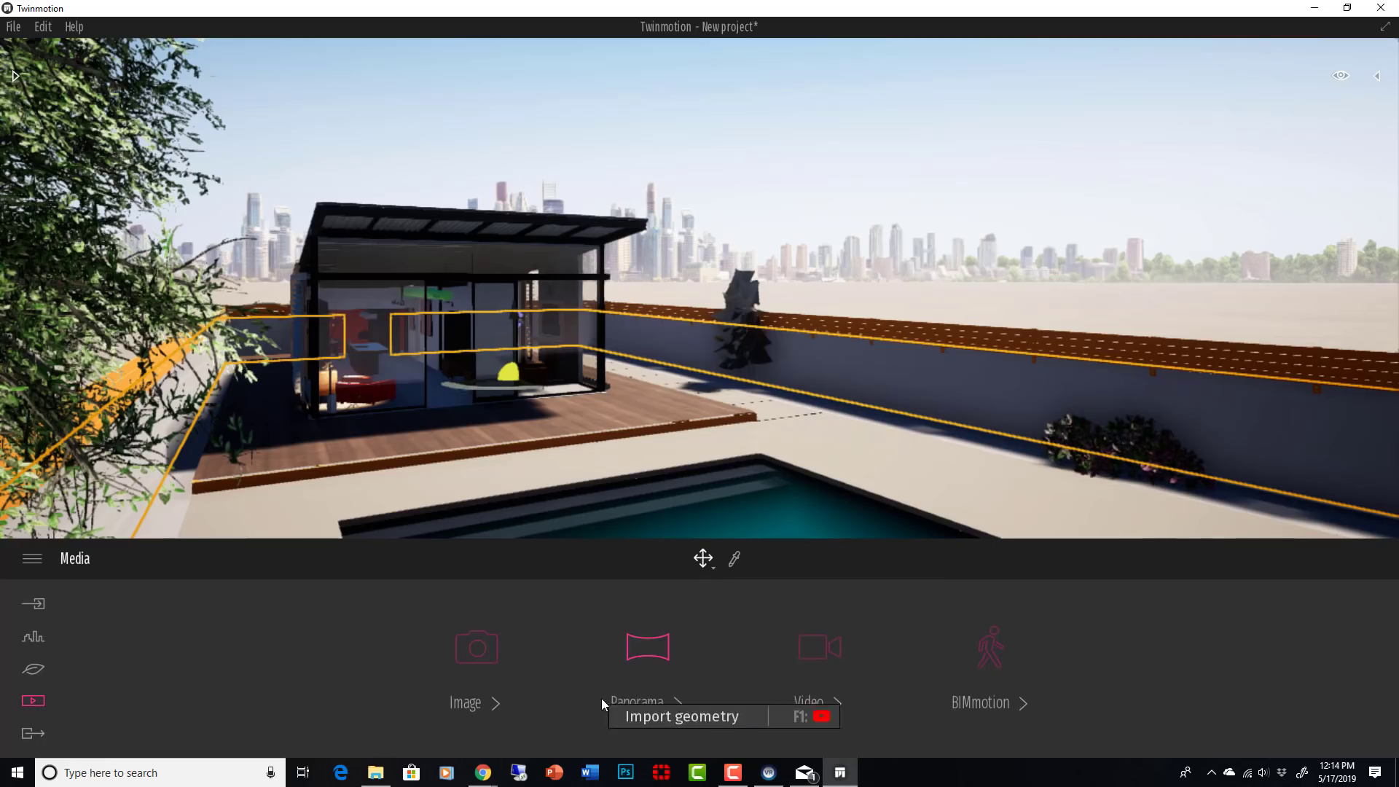
Step: Create a still image from a low viewpoint looking across the pool toward the house
{"action": "left_click", "coordinate": [481, 653]}
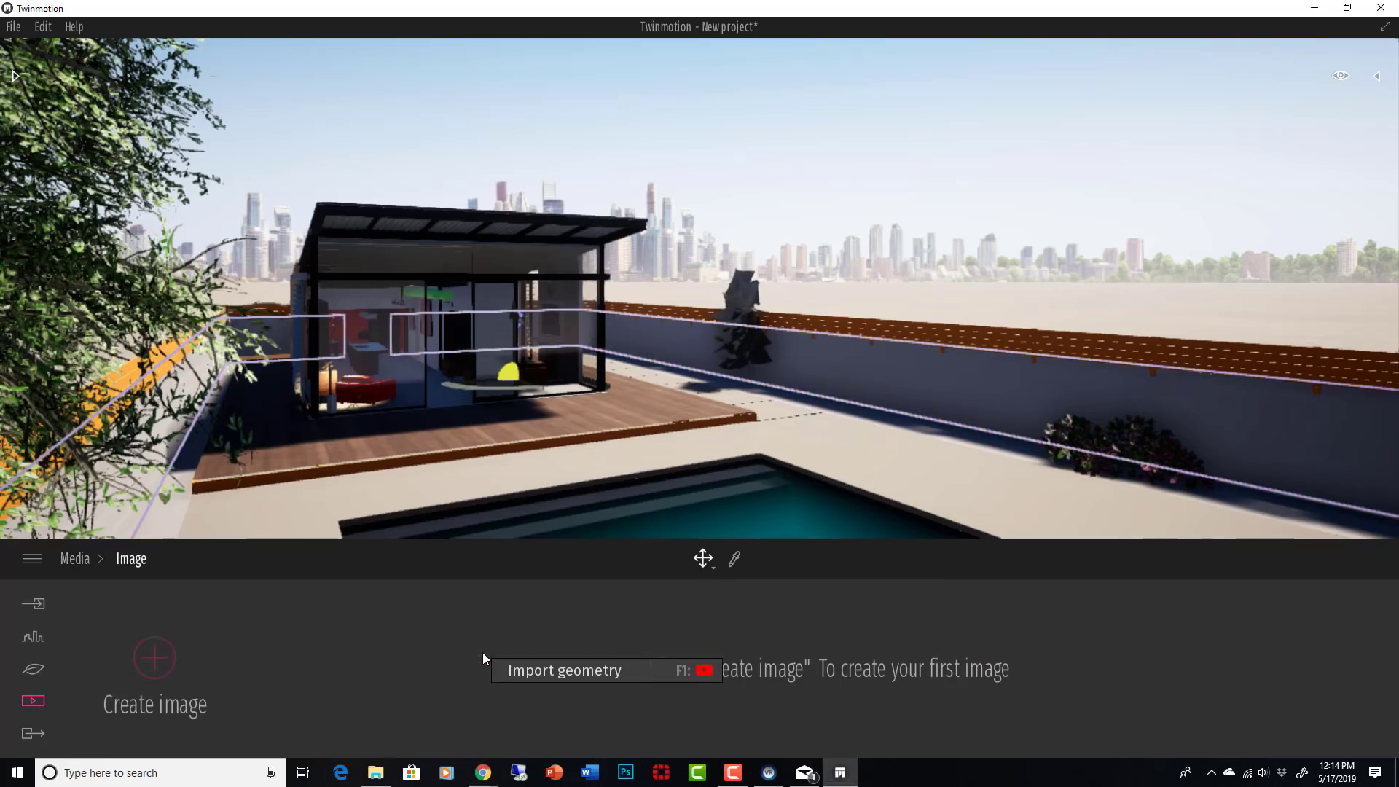
{"action": "middle_click_drag", "start_coordinate": [602, 439], "coordinate": [591, 347]}
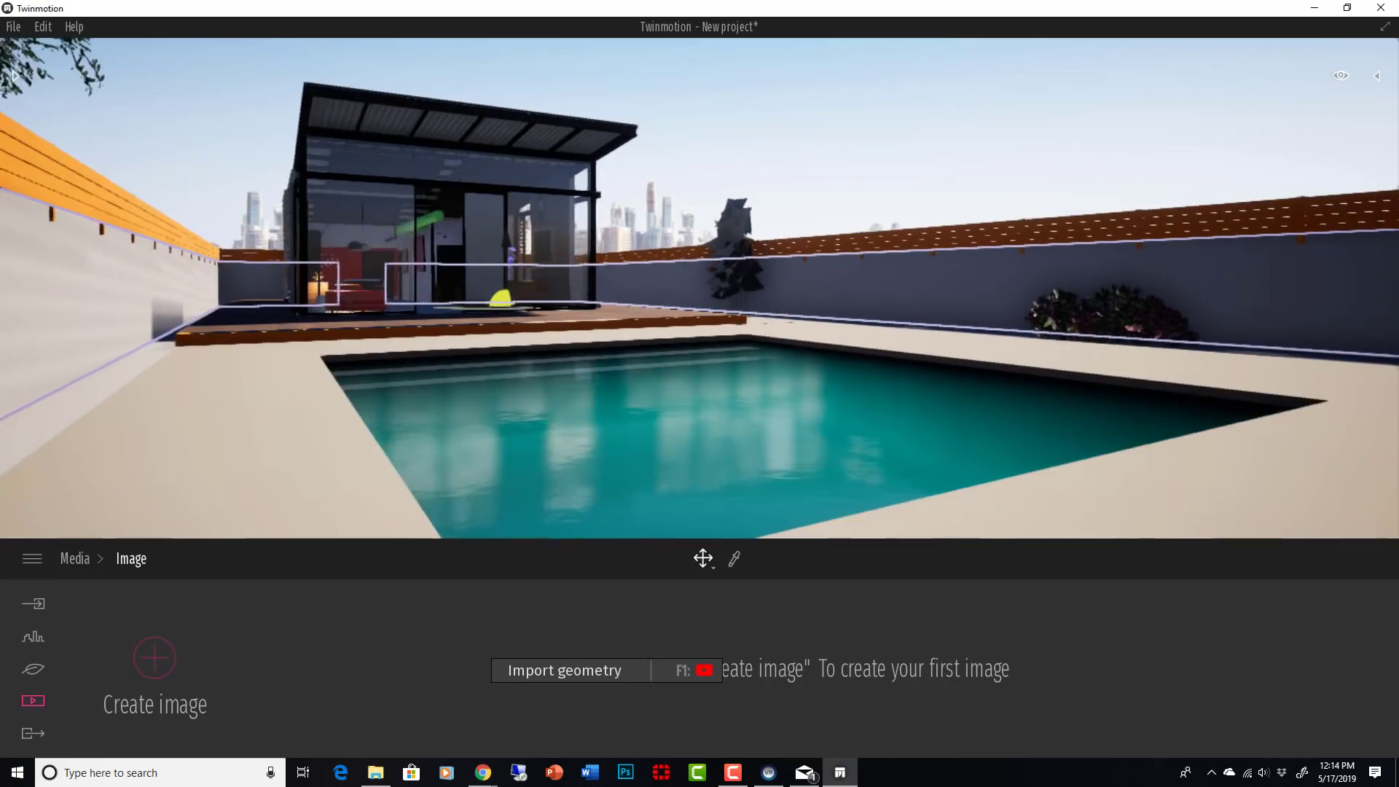
{"action": "right_click_drag", "start_coordinate": [602, 439], "coordinate": [542, 439]}
{"action": "middle_click_drag", "start_coordinate": [600, 439], "coordinate": [547, 439]}
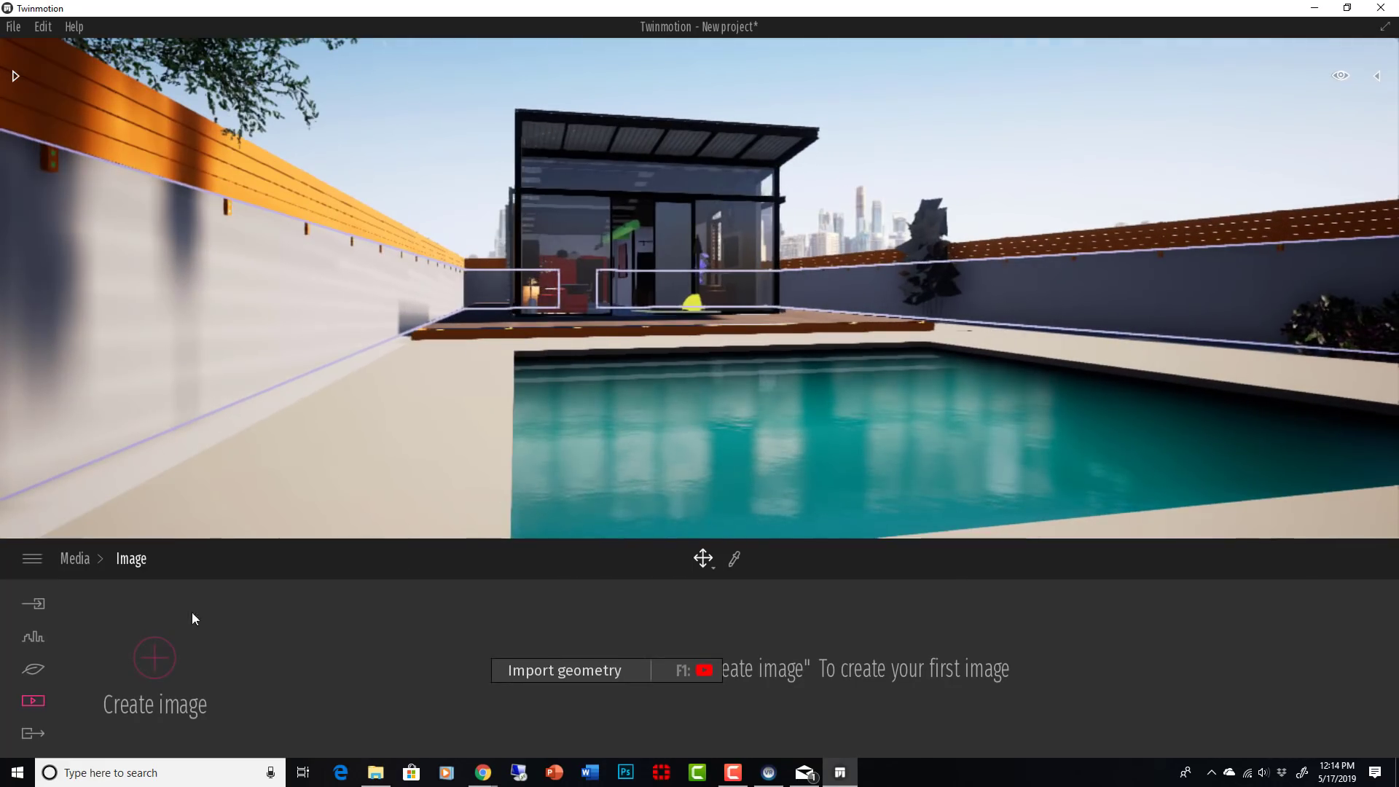
{"action": "left_click", "coordinate": [155, 666]}
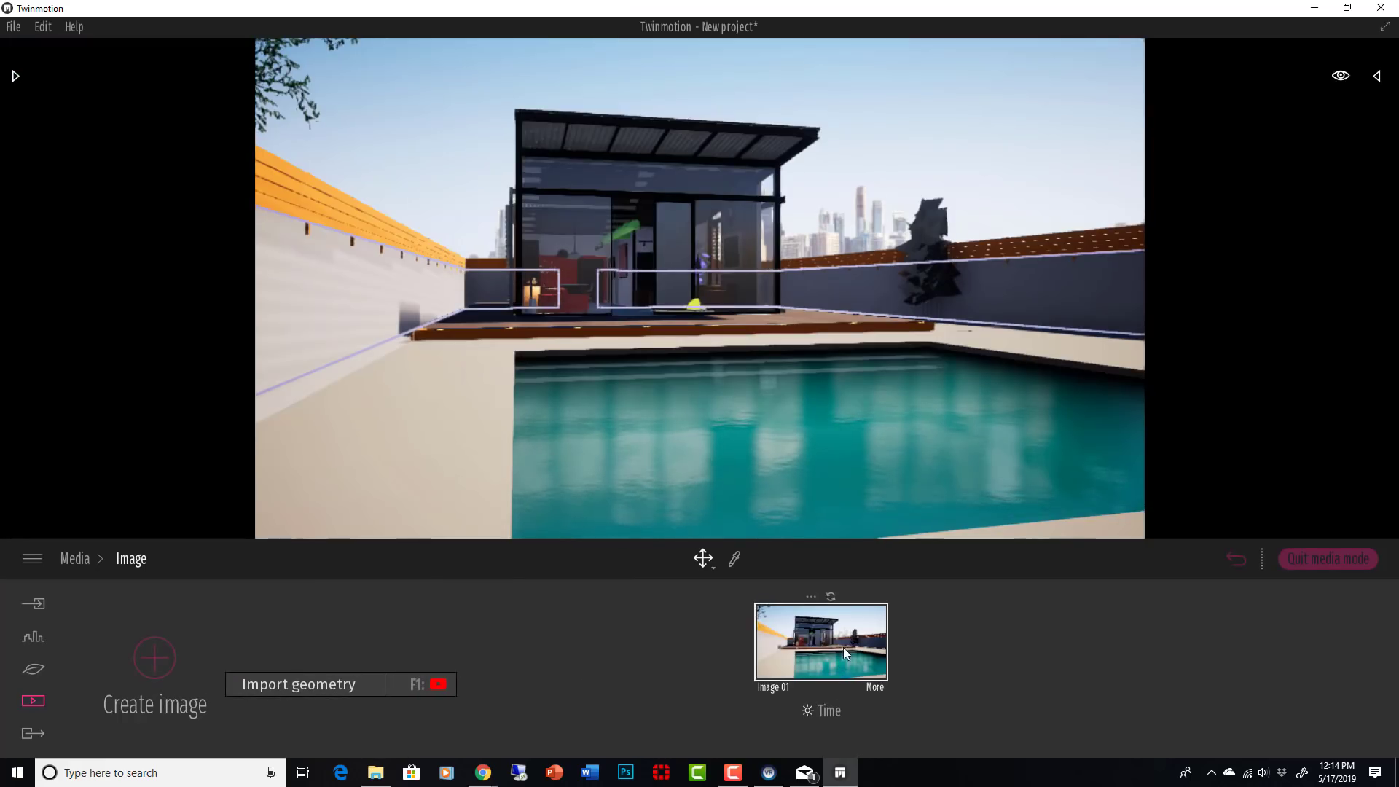
Step: Turn on depth of field for Image 01 and adjust its distance and radius to keep the house in focus and the pool blurred
{"action": "left_click", "coordinate": [877, 685]}
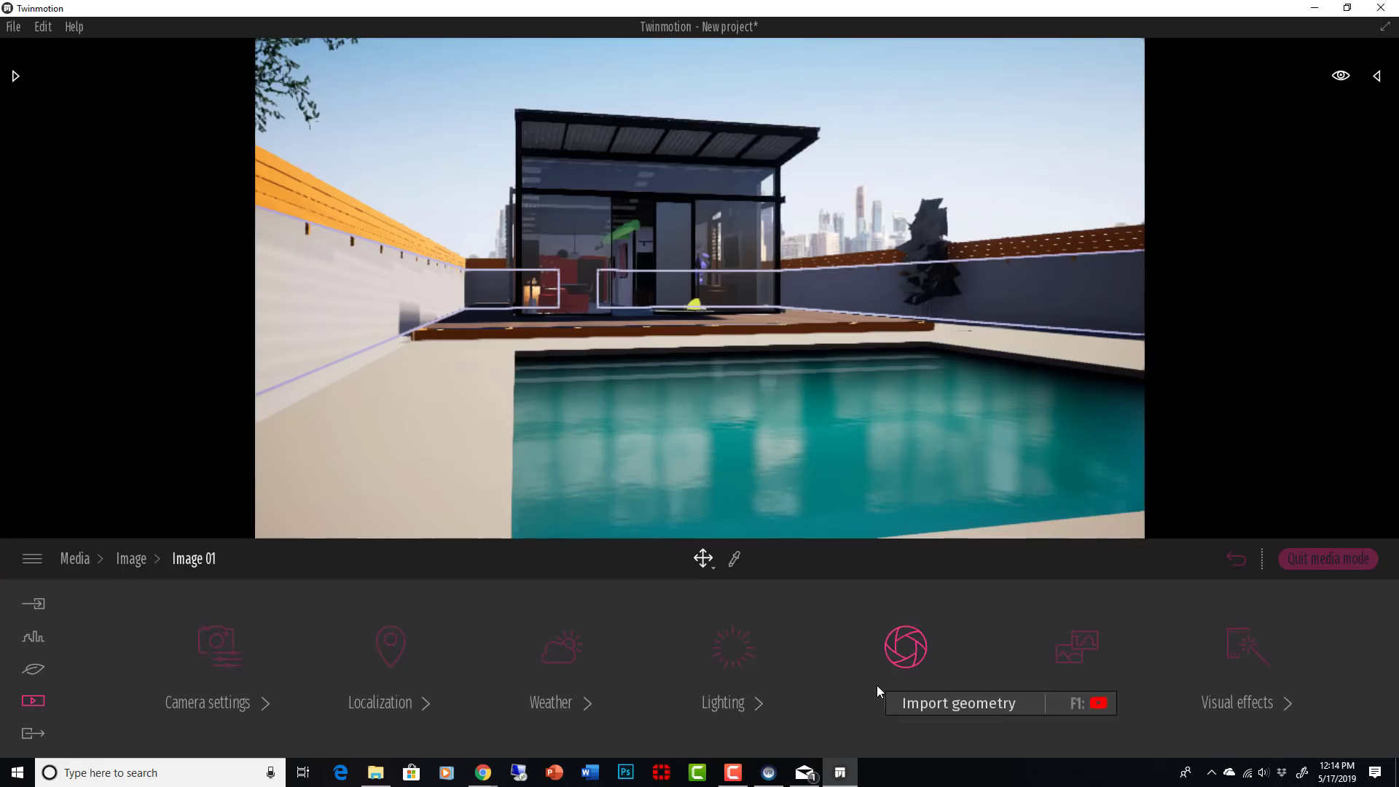
{"action": "left_click", "coordinate": [903, 649]}
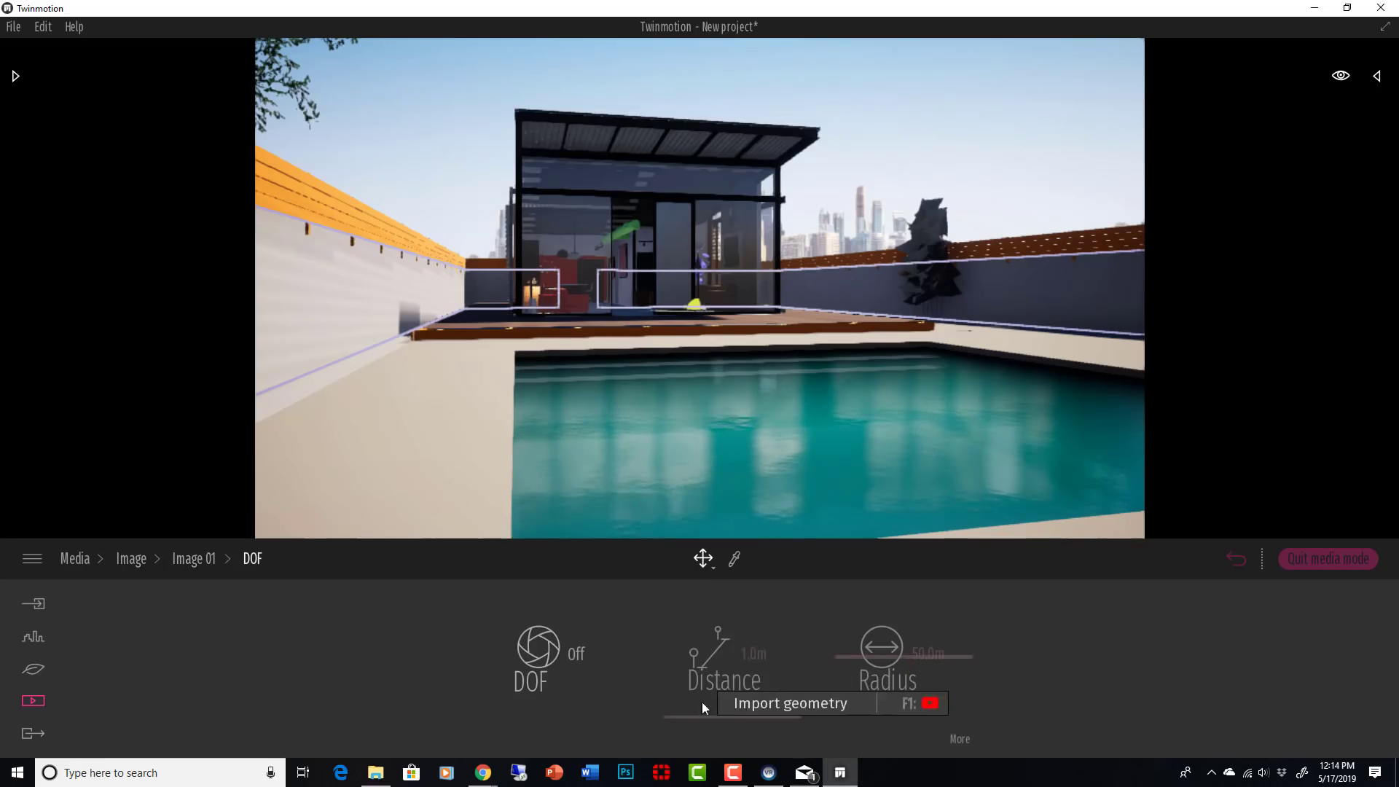
{"action": "left_click", "coordinate": [571, 655]}
{"action": "mouse_move", "coordinate": [694, 715]}
{"action": "left_mouse_down"}
{"action": "mouse_move", "coordinate": [692, 632]}
{"action": "mouse_move", "coordinate": [691, 711]}
{"action": "left_mouse_up"}
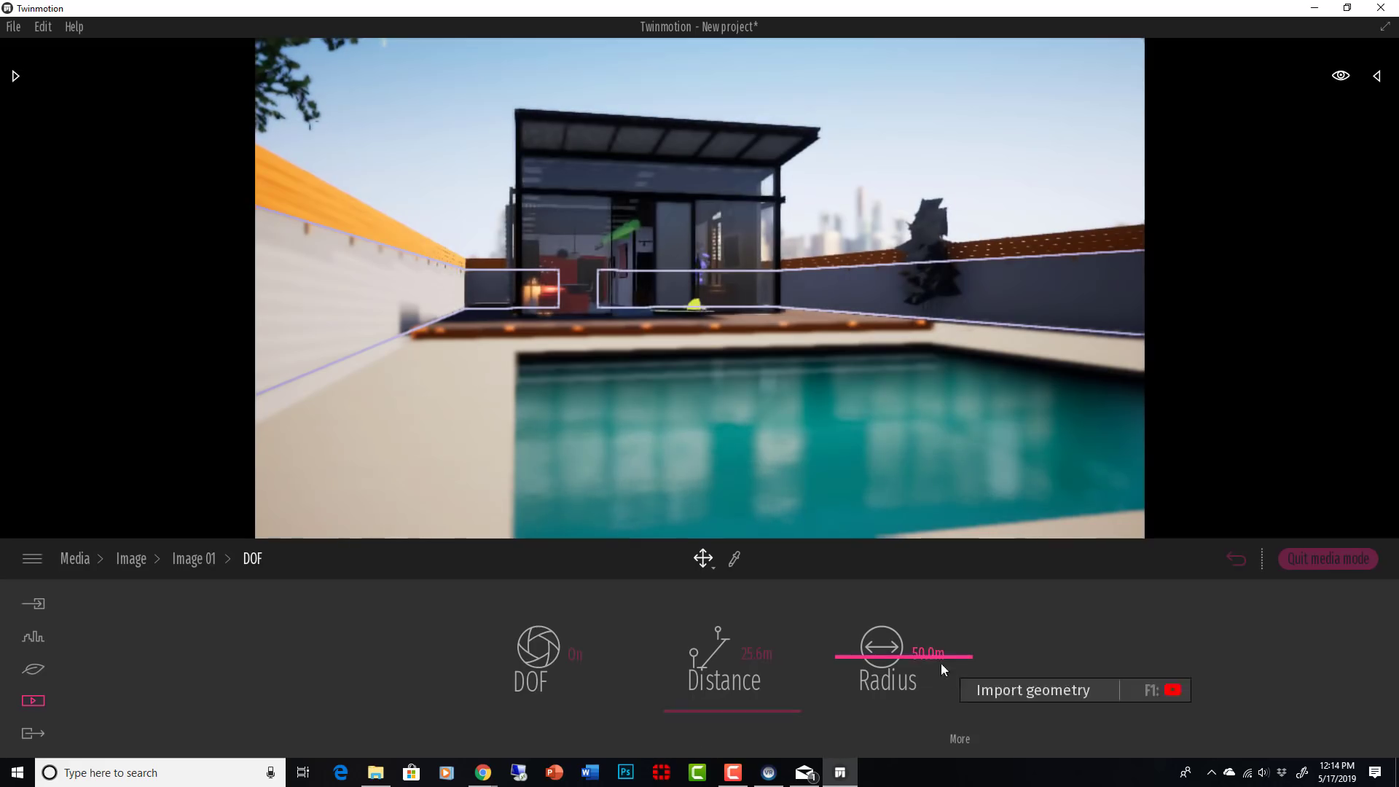
{"action": "left_click_drag", "start_coordinate": [885, 663], "coordinate": [868, 693]}
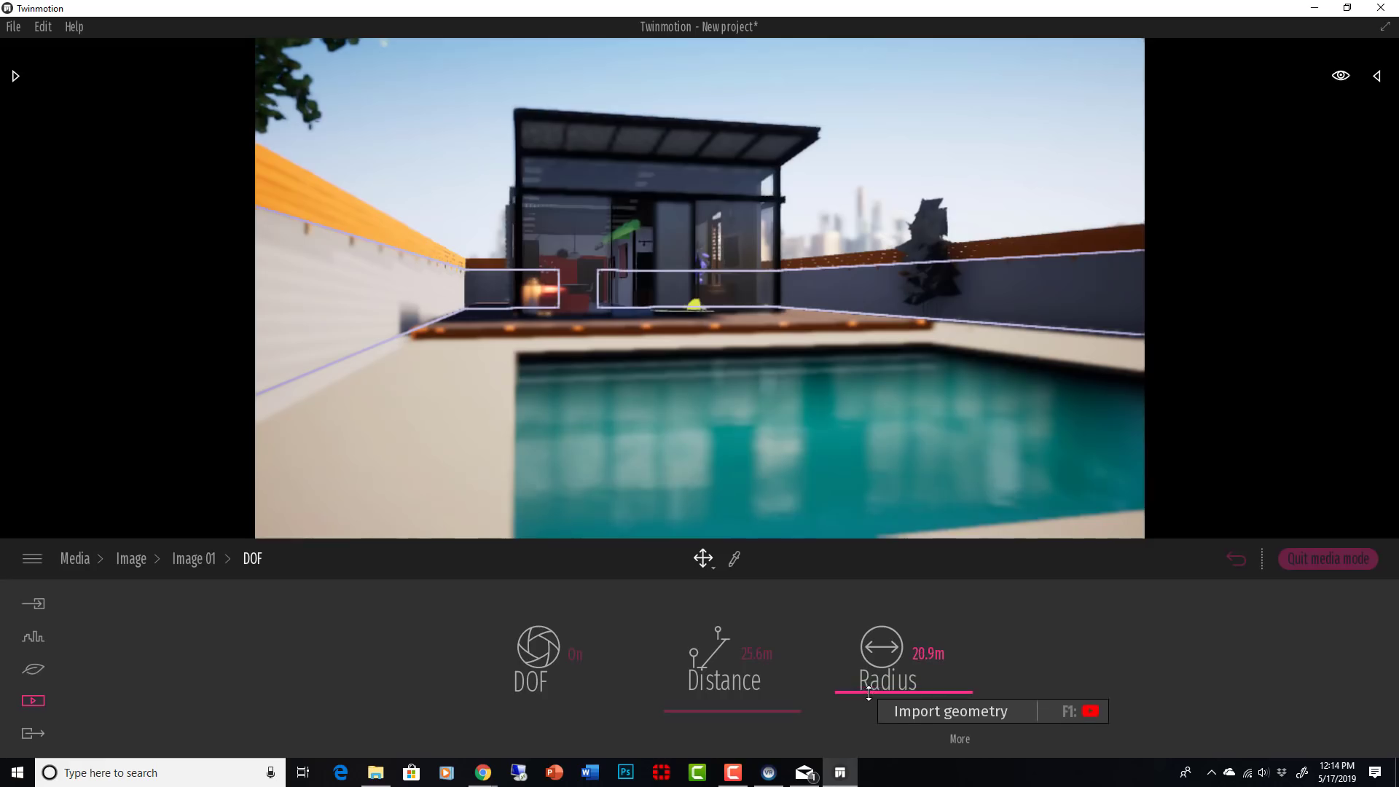
{"action": "left_click_drag", "start_coordinate": [750, 706], "coordinate": [750, 714]}
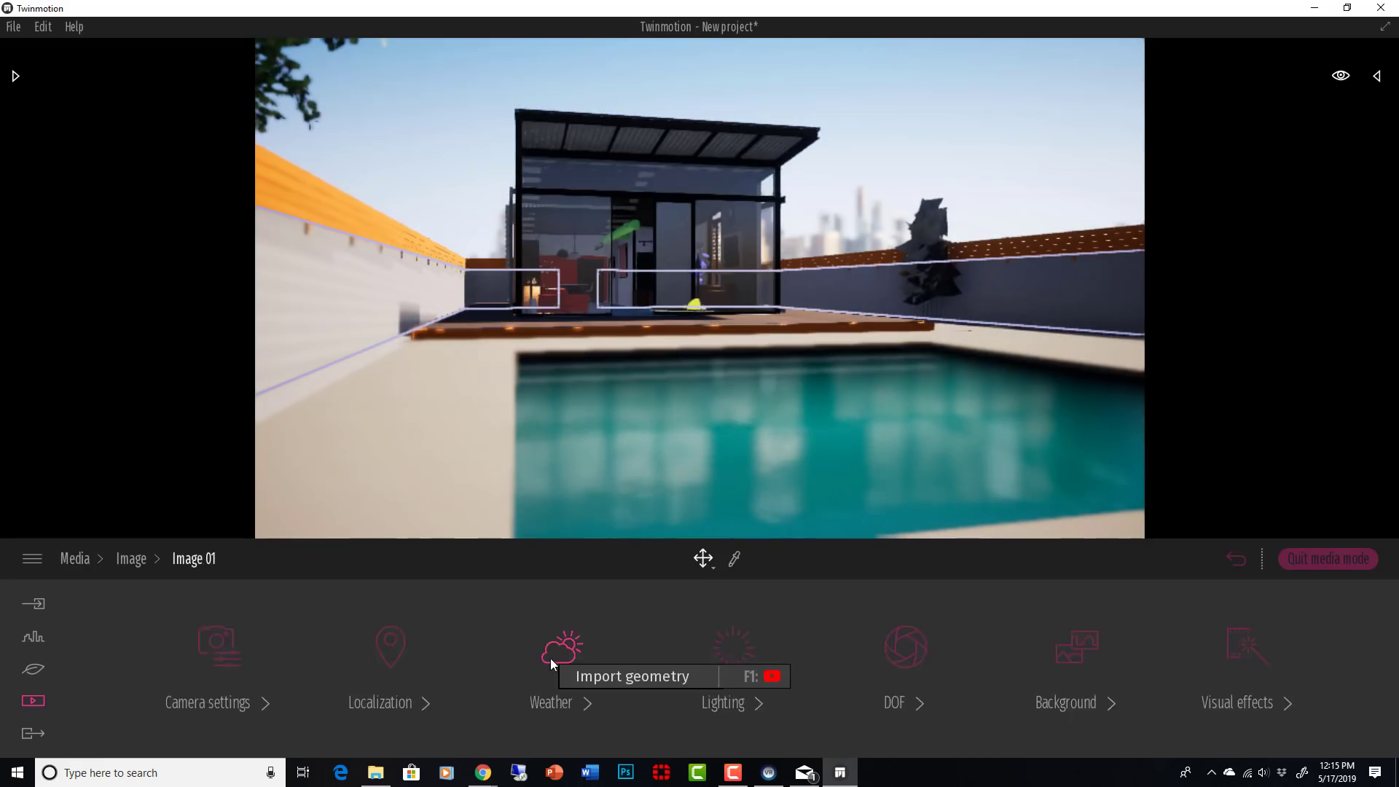
Step: Set Image 01's weather between the sun-and-rain stage and full sun, try other seasons, and return the season to summer
{"action": "left_click", "coordinate": [551, 658]}
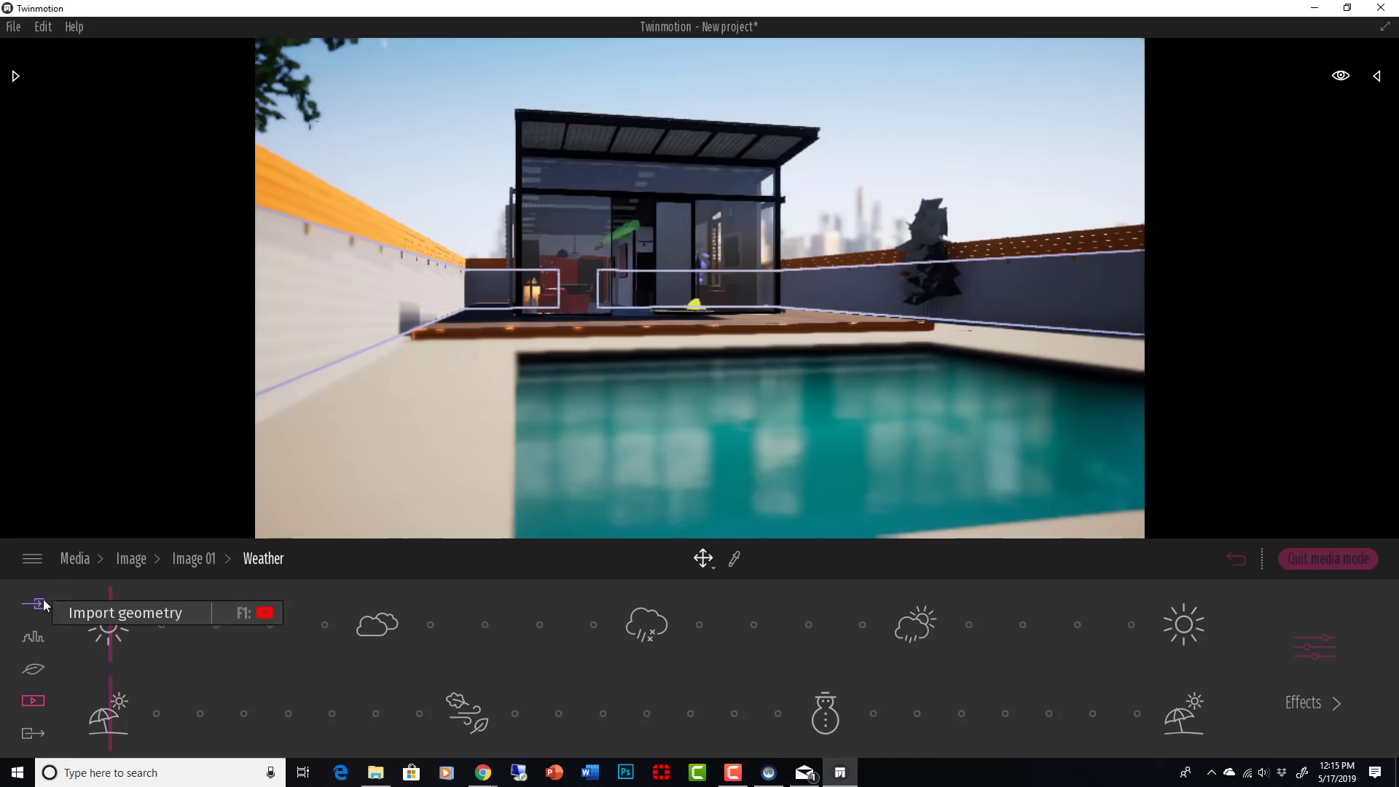
{"action": "mouse_move", "coordinate": [227, 598]}
{"action": "left_mouse_down"}
{"action": "mouse_move", "coordinate": [1113, 645]}
{"action": "mouse_move", "coordinate": [970, 639]}
{"action": "mouse_move", "coordinate": [1001, 643]}
{"action": "left_mouse_up"}
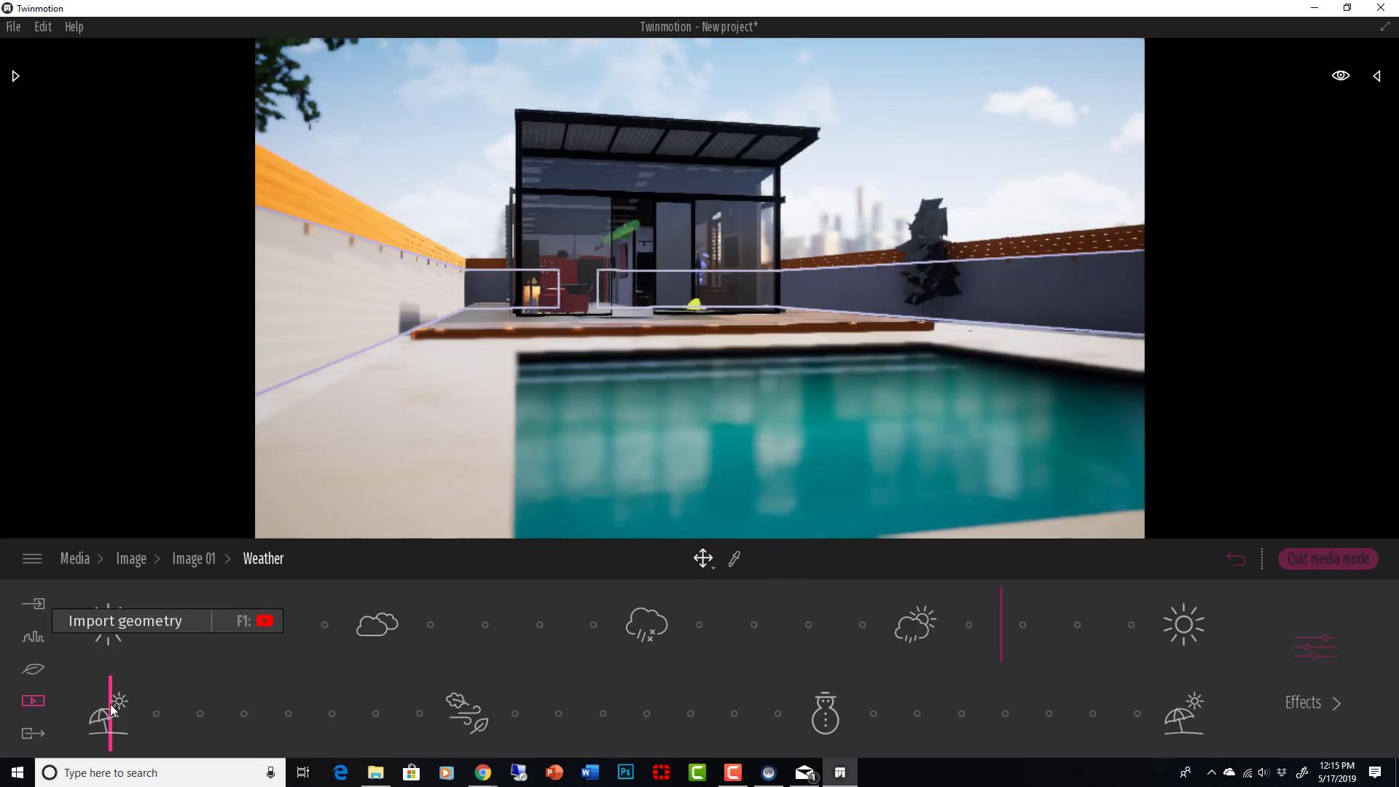
{"action": "left_click_drag", "start_coordinate": [519, 713], "coordinate": [770, 715]}
{"action": "left_click_drag", "start_coordinate": [893, 717], "coordinate": [1123, 720]}
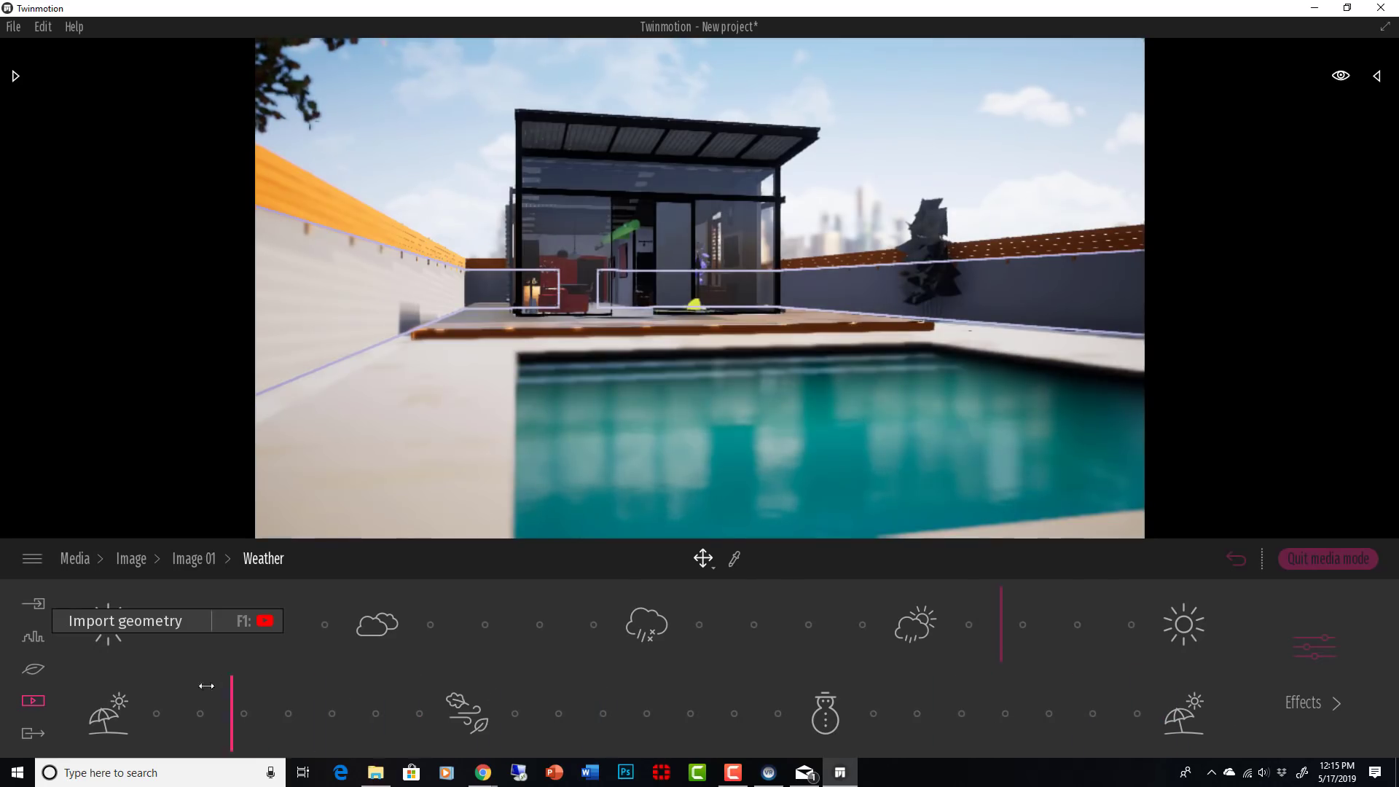
{"action": "left_click_drag", "start_coordinate": [206, 686], "coordinate": [4, 679]}
{"action": "left_click", "coordinate": [194, 559]}
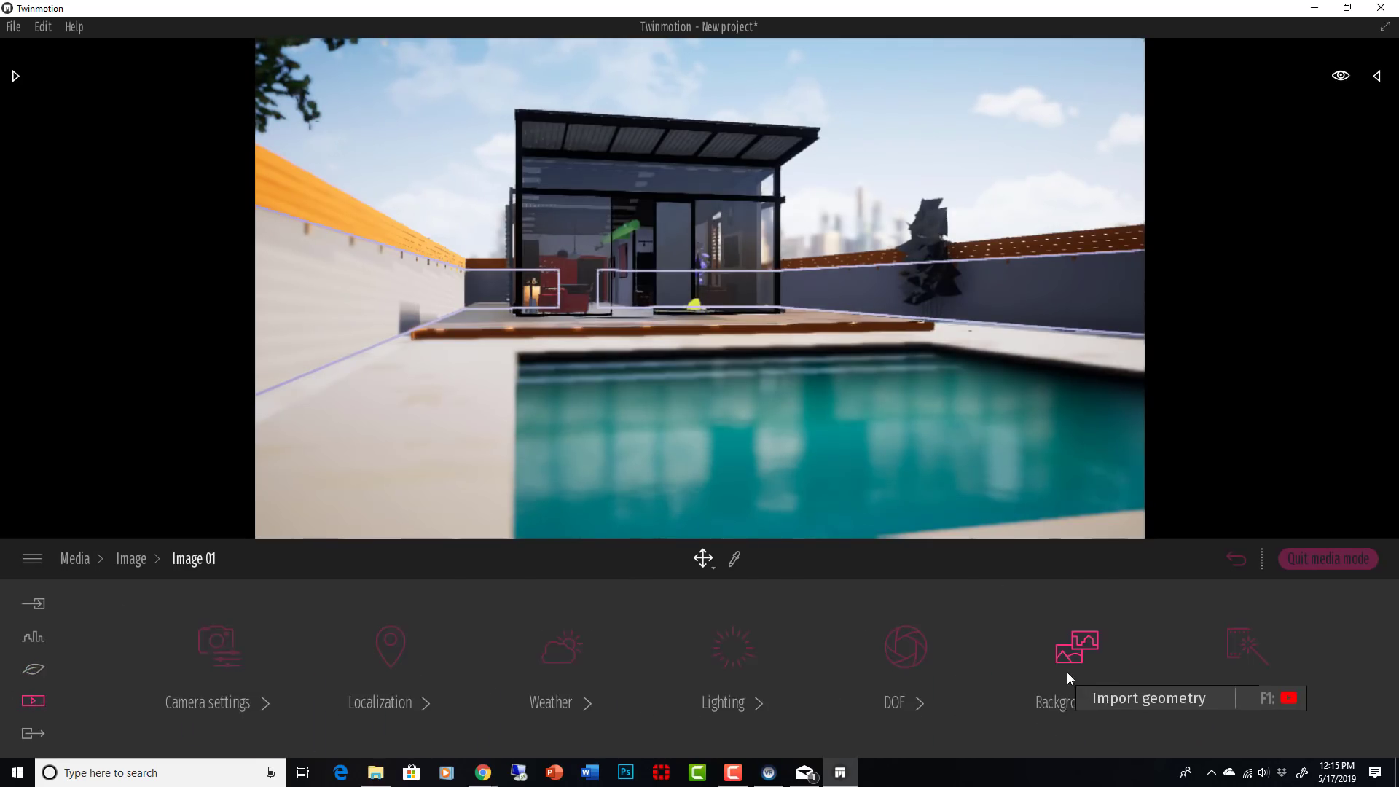
Step: Check the background options, then set the image's color gradient contrast to 60% and adjust its saturation
{"action": "left_click", "coordinate": [1067, 670]}
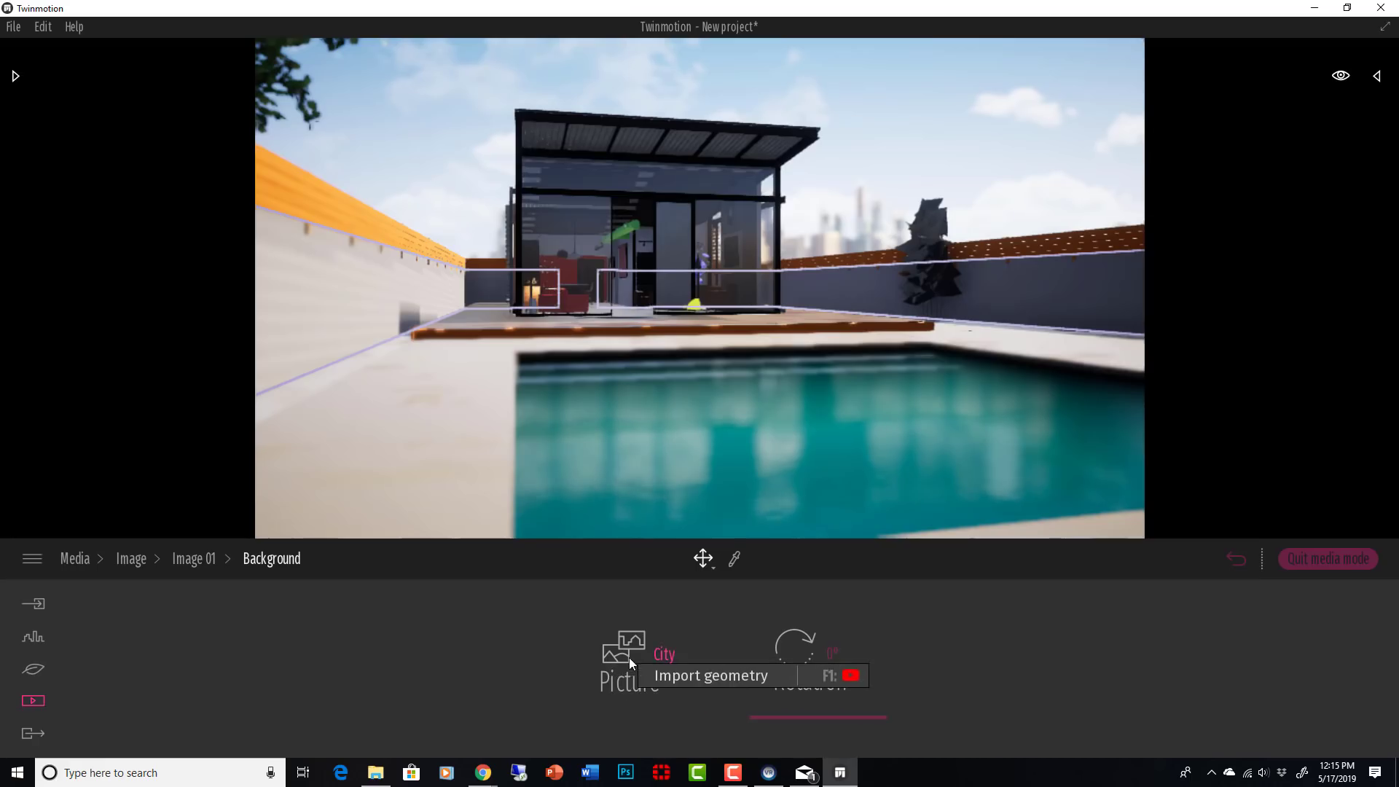
{"action": "left_click", "coordinate": [188, 562]}
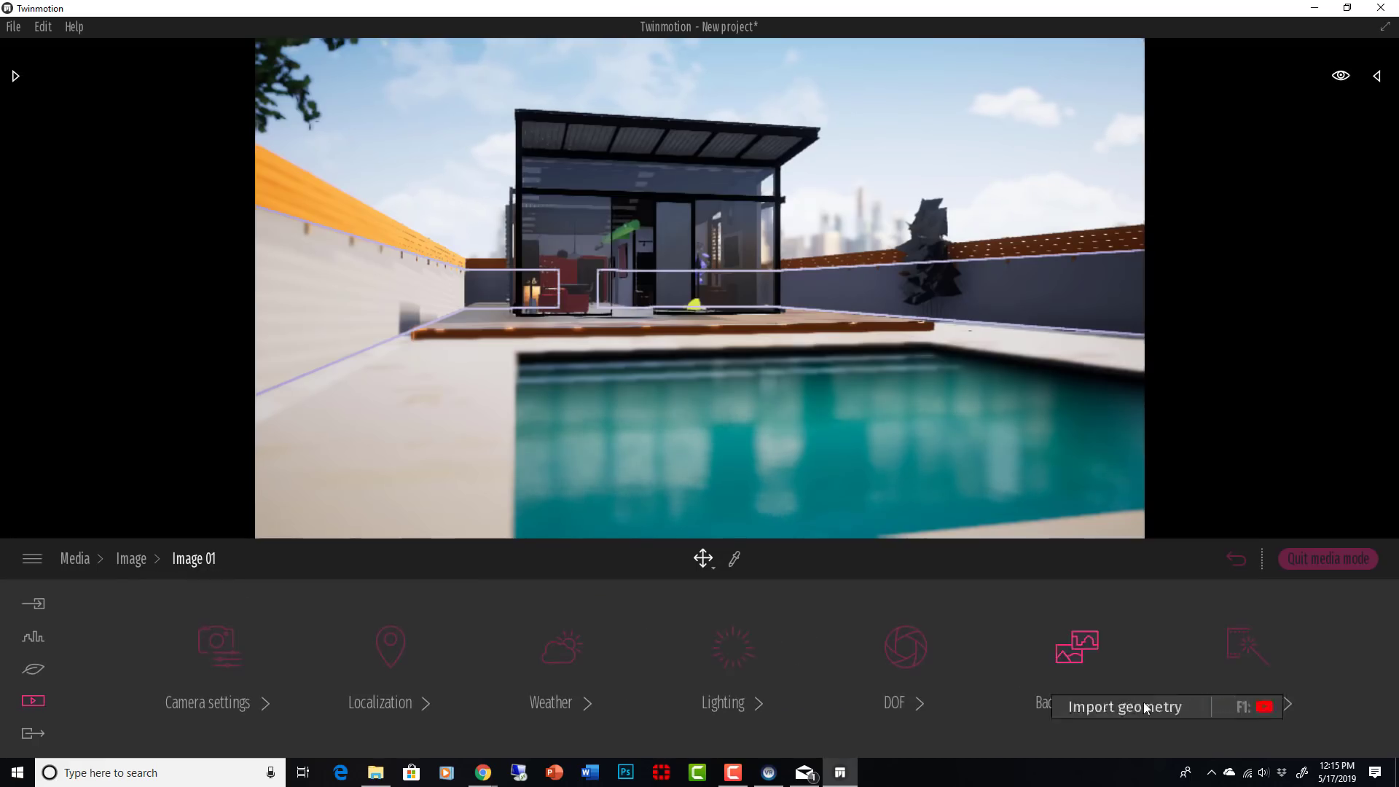
{"action": "left_click", "coordinate": [1233, 689]}
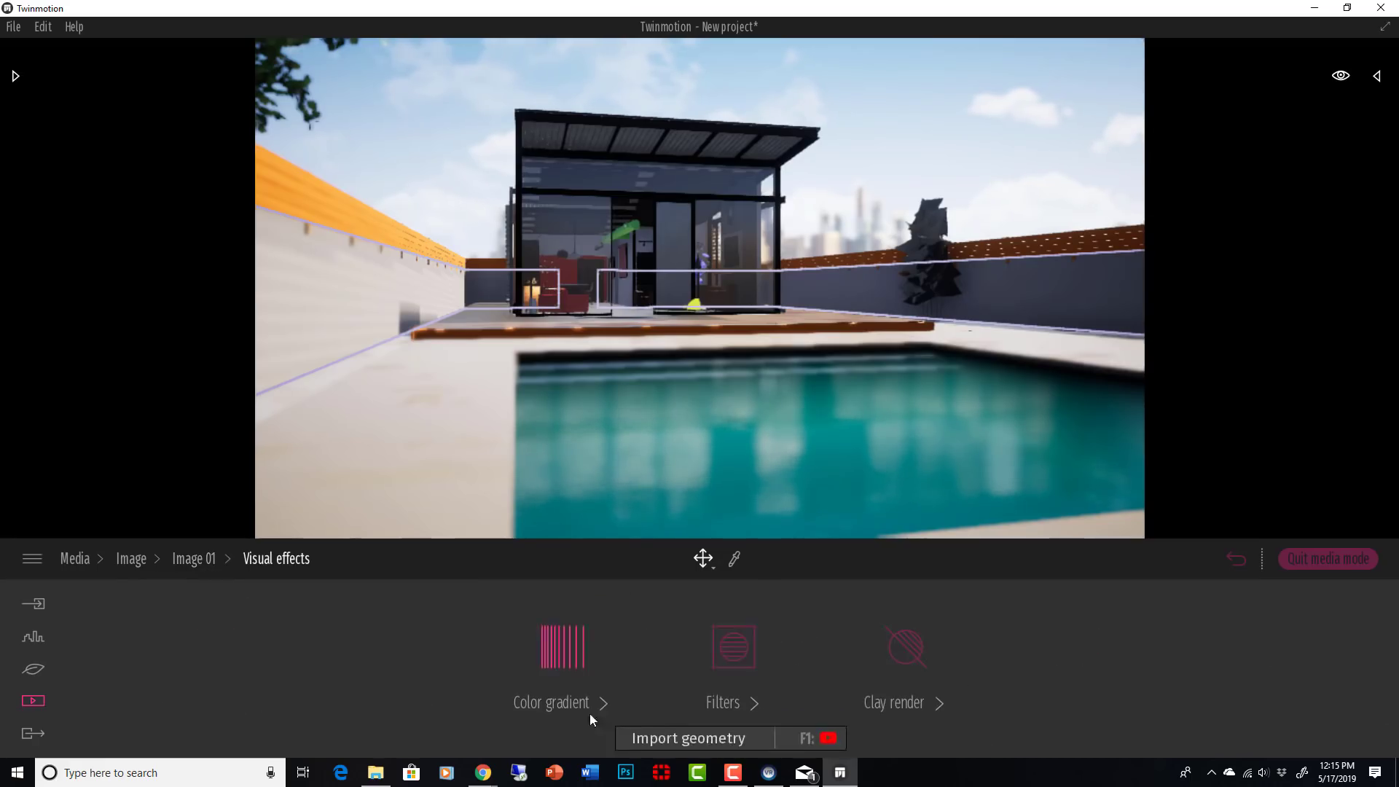
{"action": "left_click", "coordinate": [571, 701]}
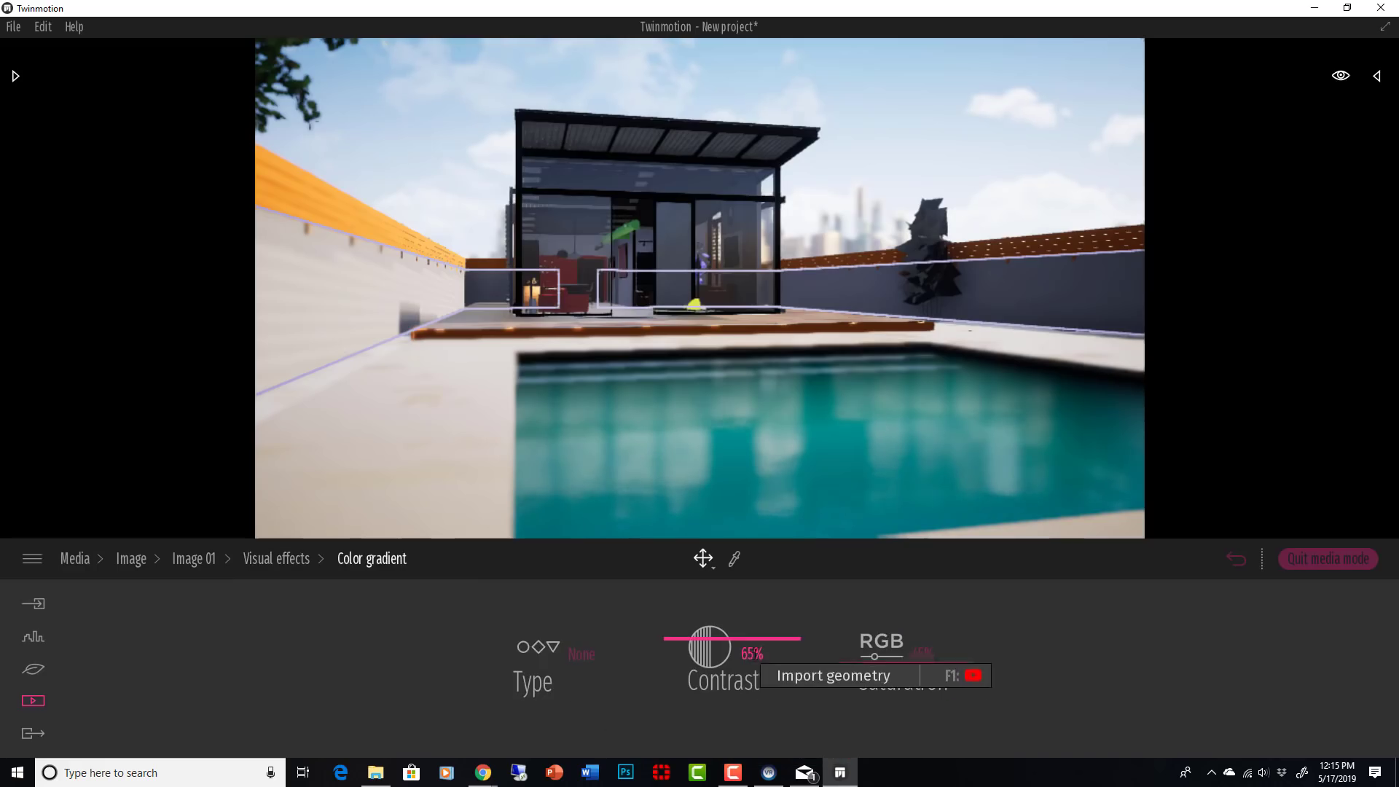
{"action": "left_click_drag", "start_coordinate": [759, 664], "coordinate": [763, 648]}
{"action": "mouse_move", "coordinate": [876, 663]}
{"action": "left_mouse_down"}
{"action": "mouse_move", "coordinate": [894, 648]}
{"action": "mouse_move", "coordinate": [904, 665]}
{"action": "left_mouse_up"}
Step: Compare the DT7, DT8, Copper and AUT color gradients on the image and apply the Anso type
{"action": "left_click", "coordinate": [543, 650]}
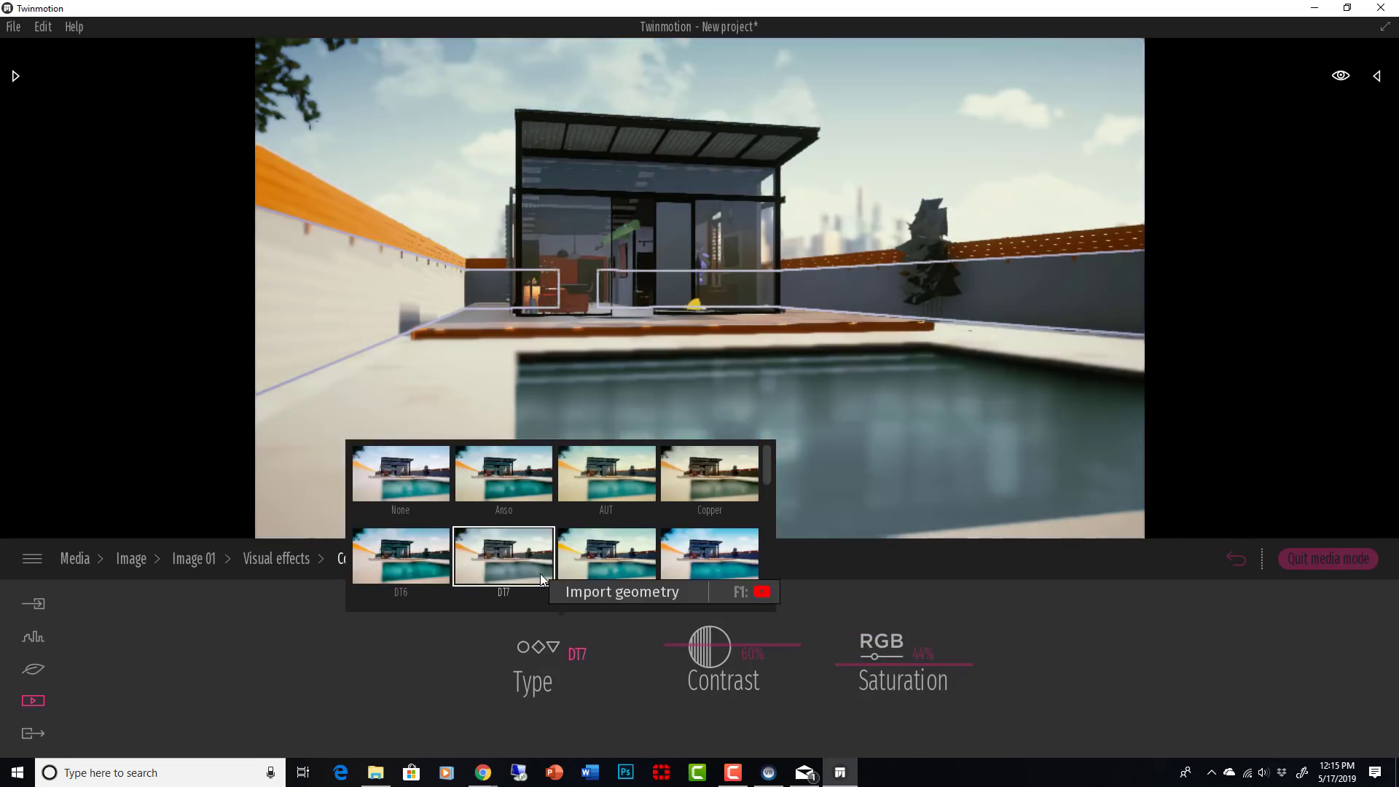
{"action": "left_click", "coordinate": [594, 567]}
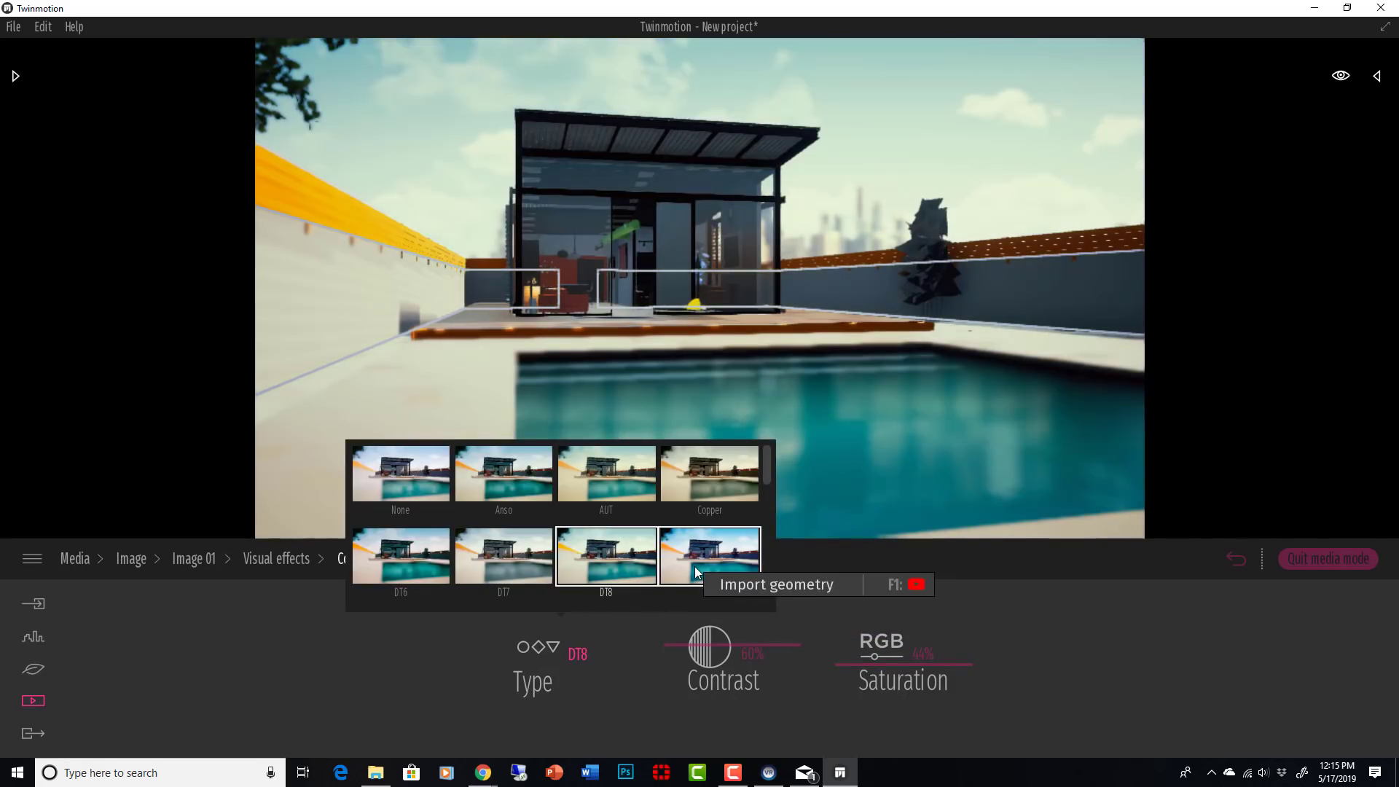
{"action": "left_click", "coordinate": [709, 486]}
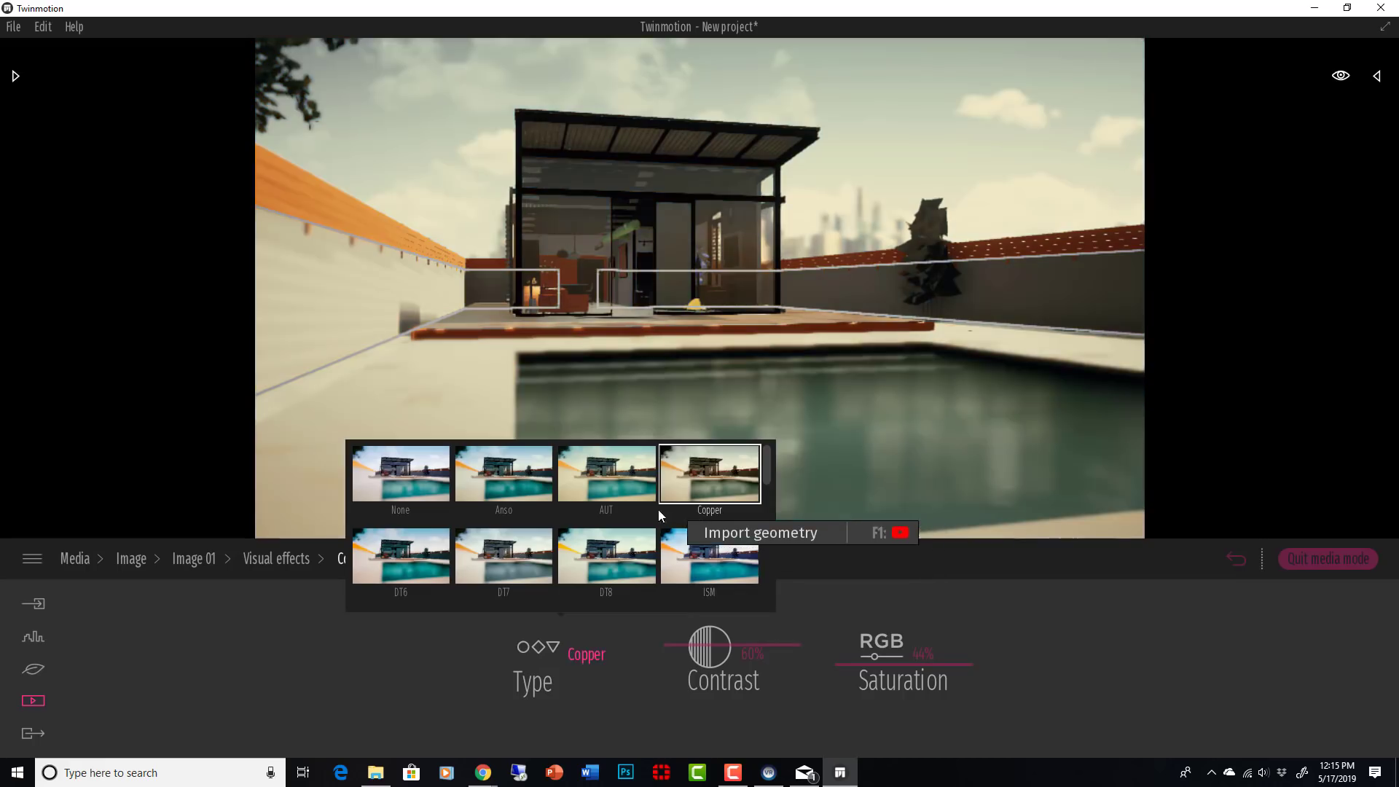
{"action": "left_click", "coordinate": [616, 503]}
{"action": "left_click", "coordinate": [511, 500]}
{"action": "left_click", "coordinate": [195, 559]}
Step: Turn on perspective correction in Image 01's camera settings and set the vignetting to 41%
{"action": "left_click", "coordinate": [566, 661]}
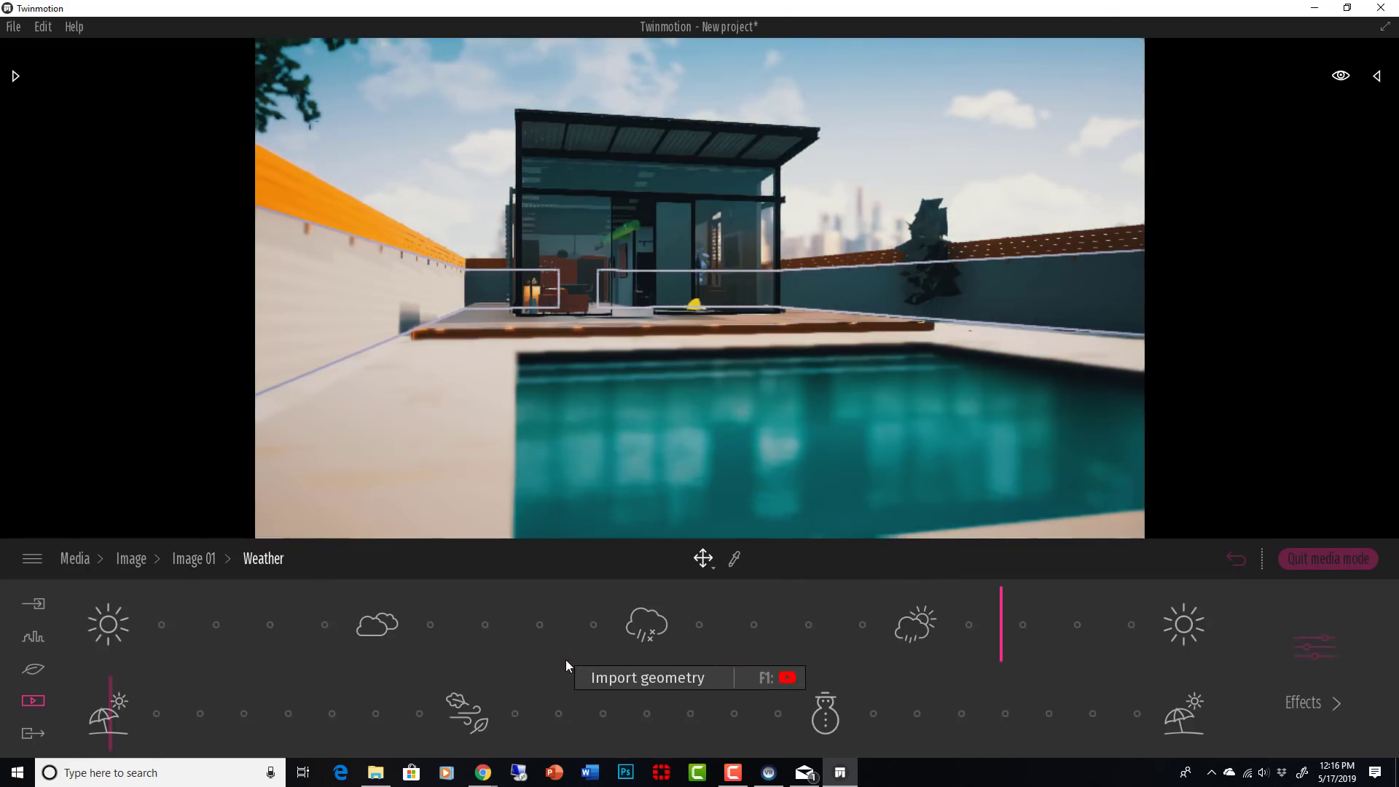
{"action": "left_click", "coordinate": [194, 559]}
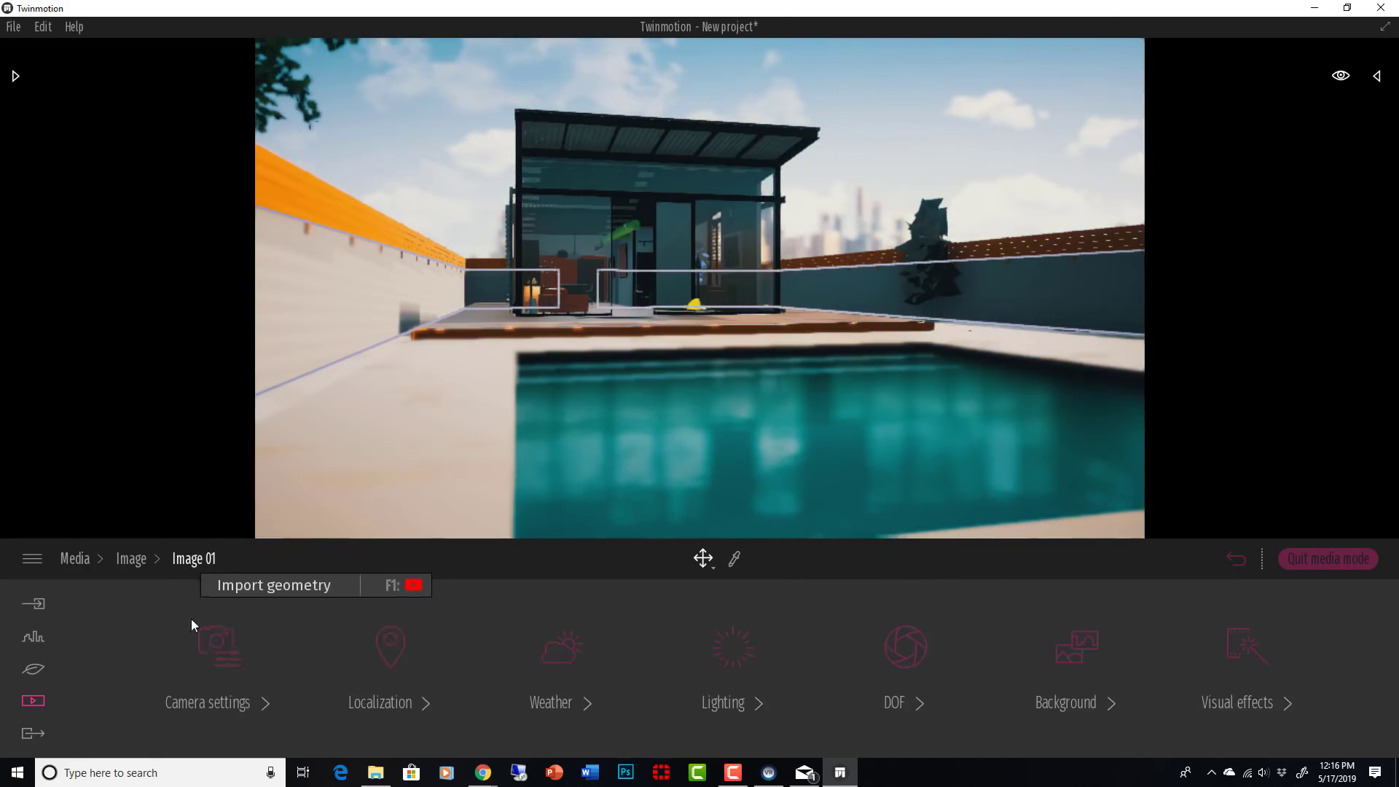
{"action": "left_click", "coordinate": [220, 663]}
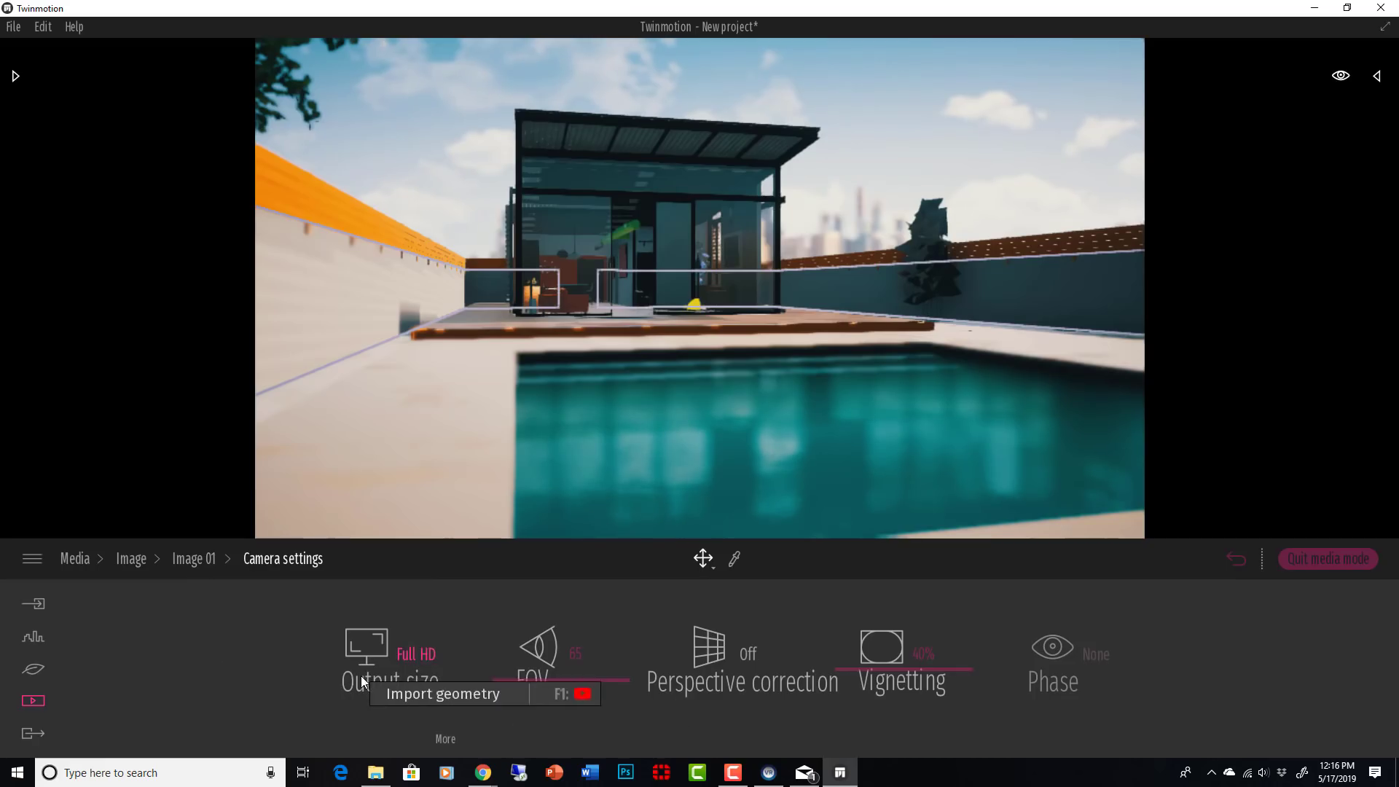
{"action": "left_click", "coordinate": [734, 654]}
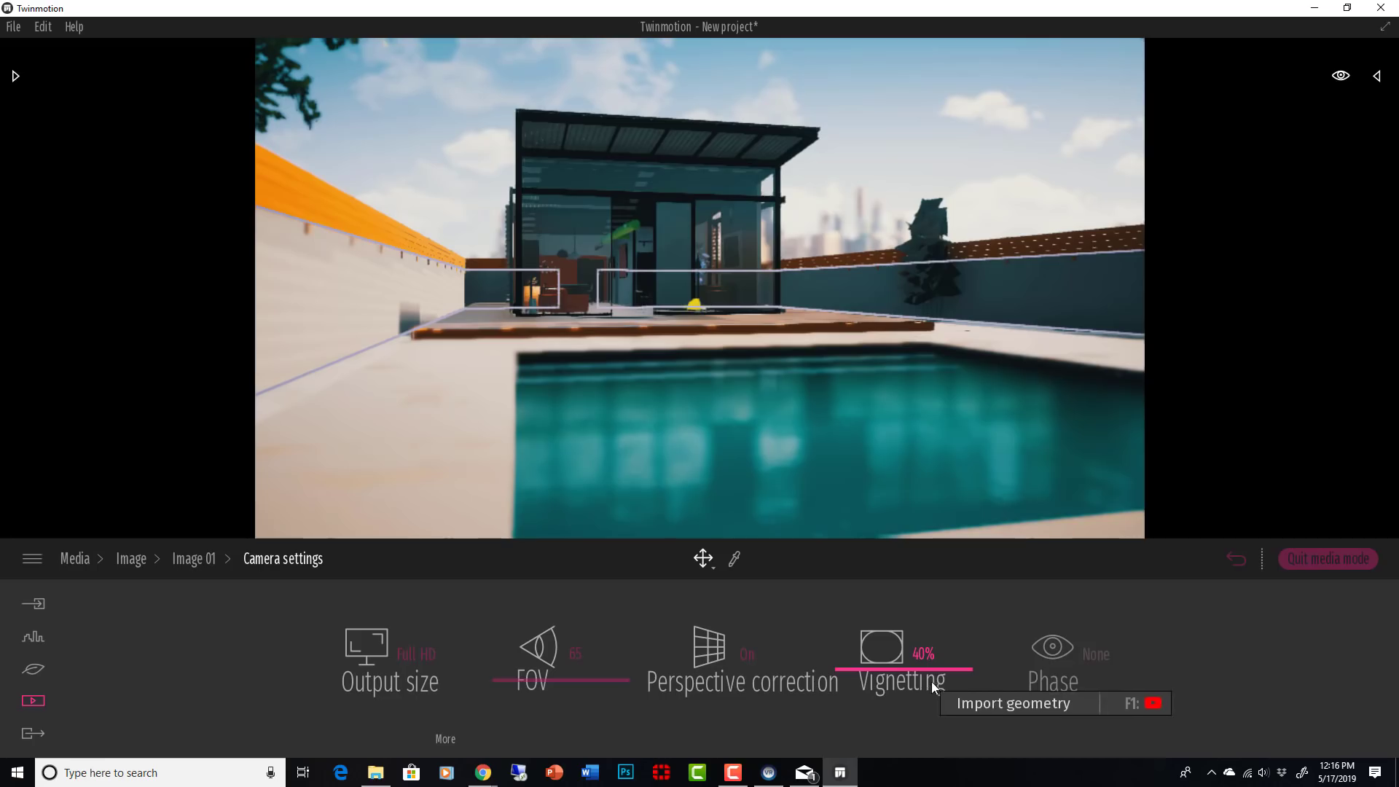
{"action": "left_click_drag", "start_coordinate": [936, 669], "coordinate": [942, 673]}
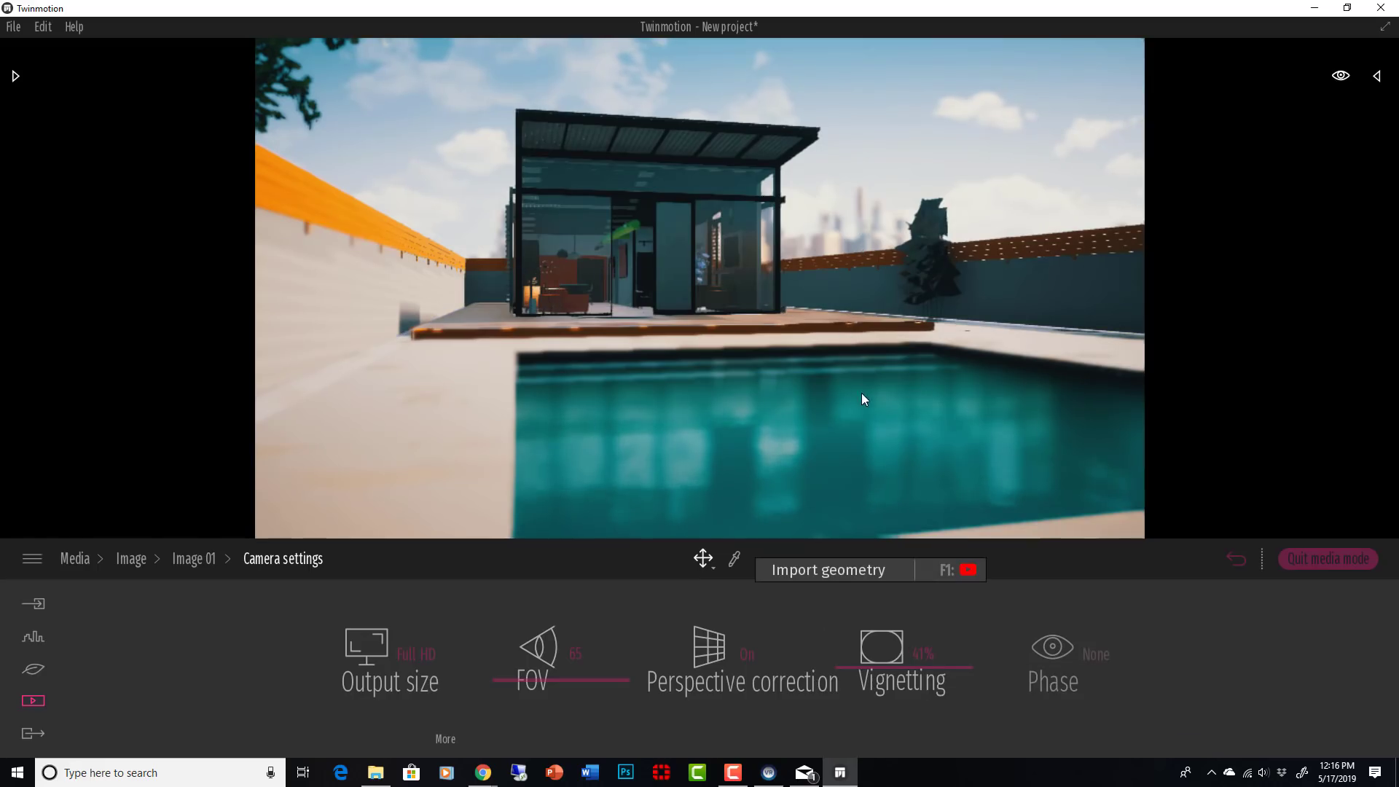
Step: View the export options, then open the video media and add the closer view of the house as Clip 01's second keyframe
{"action": "left_click", "coordinate": [32, 733]}
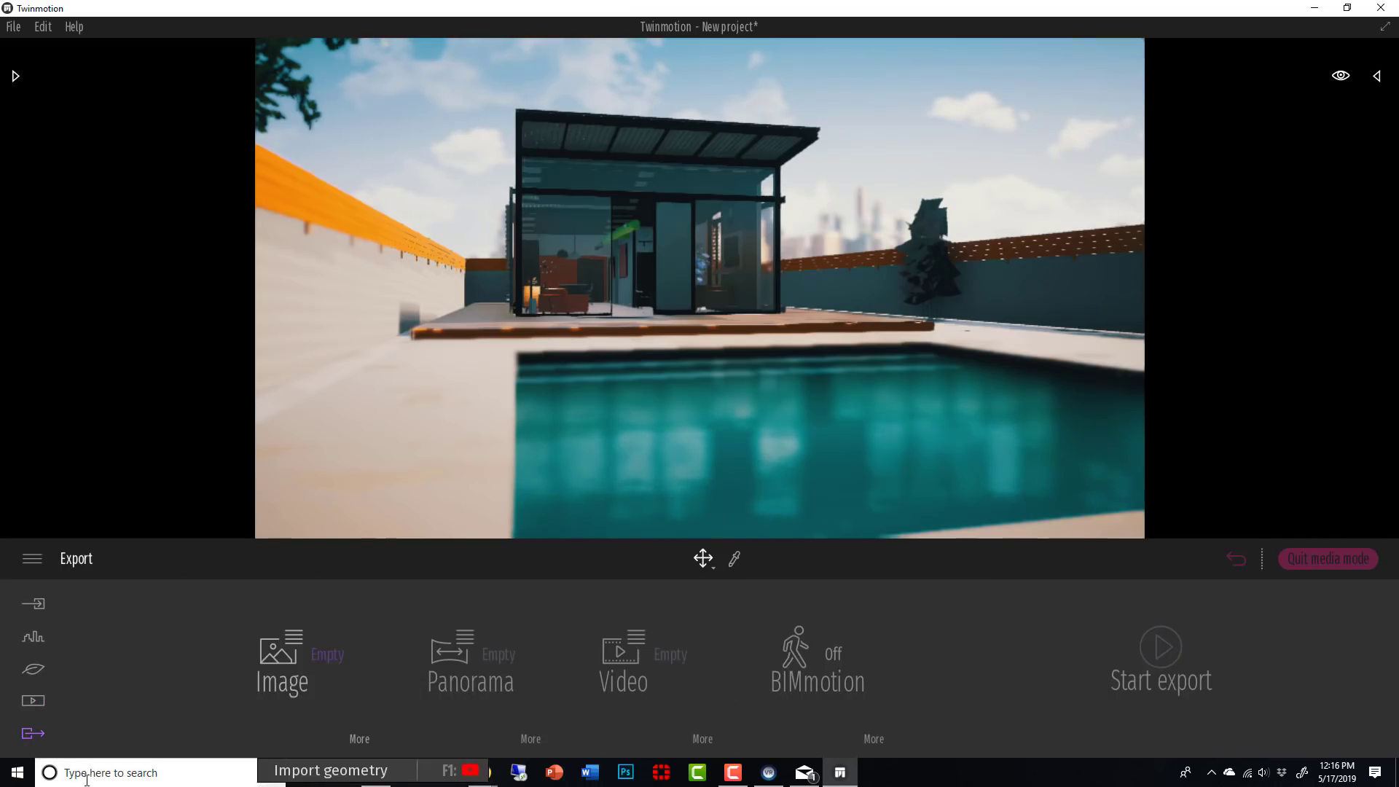
{"action": "left_click", "coordinate": [33, 700]}
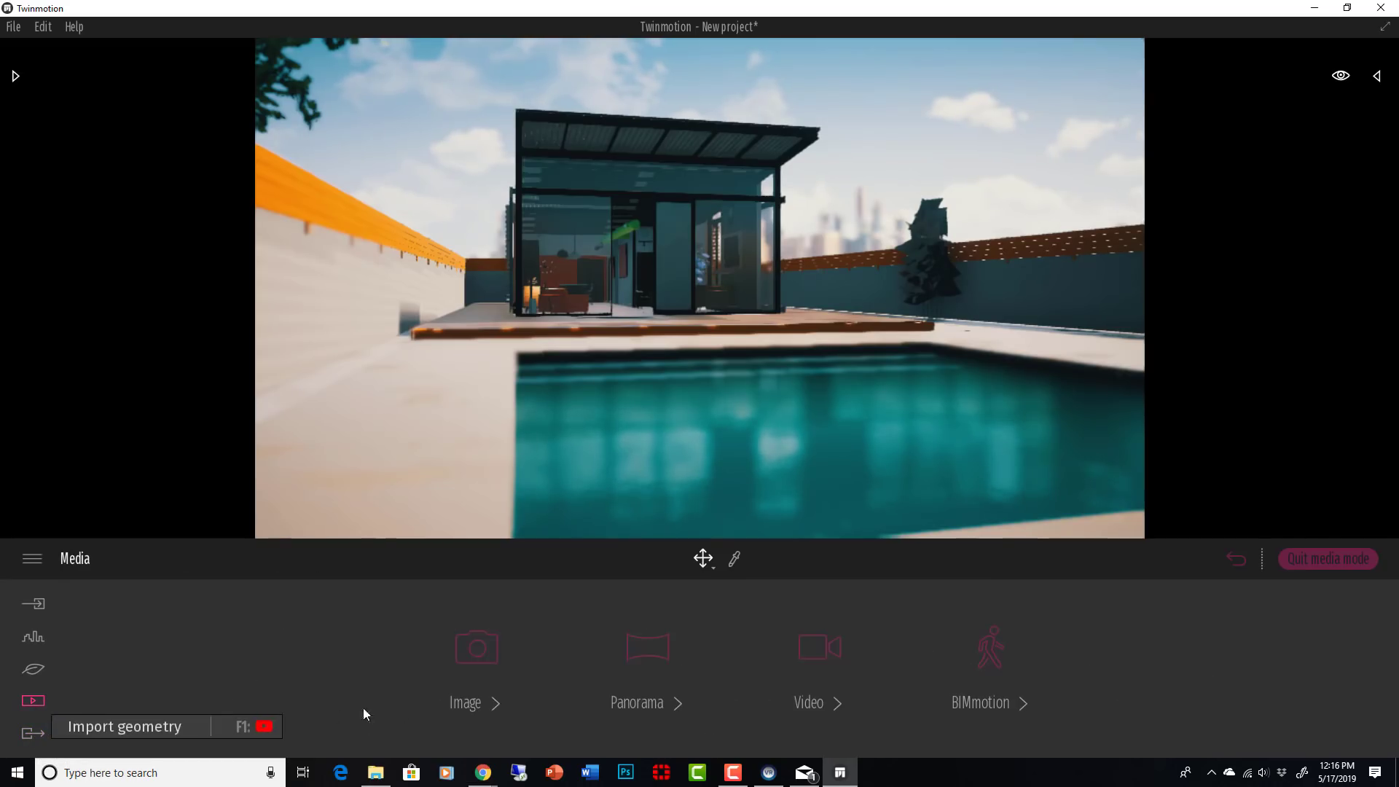
{"action": "left_click", "coordinate": [813, 666]}
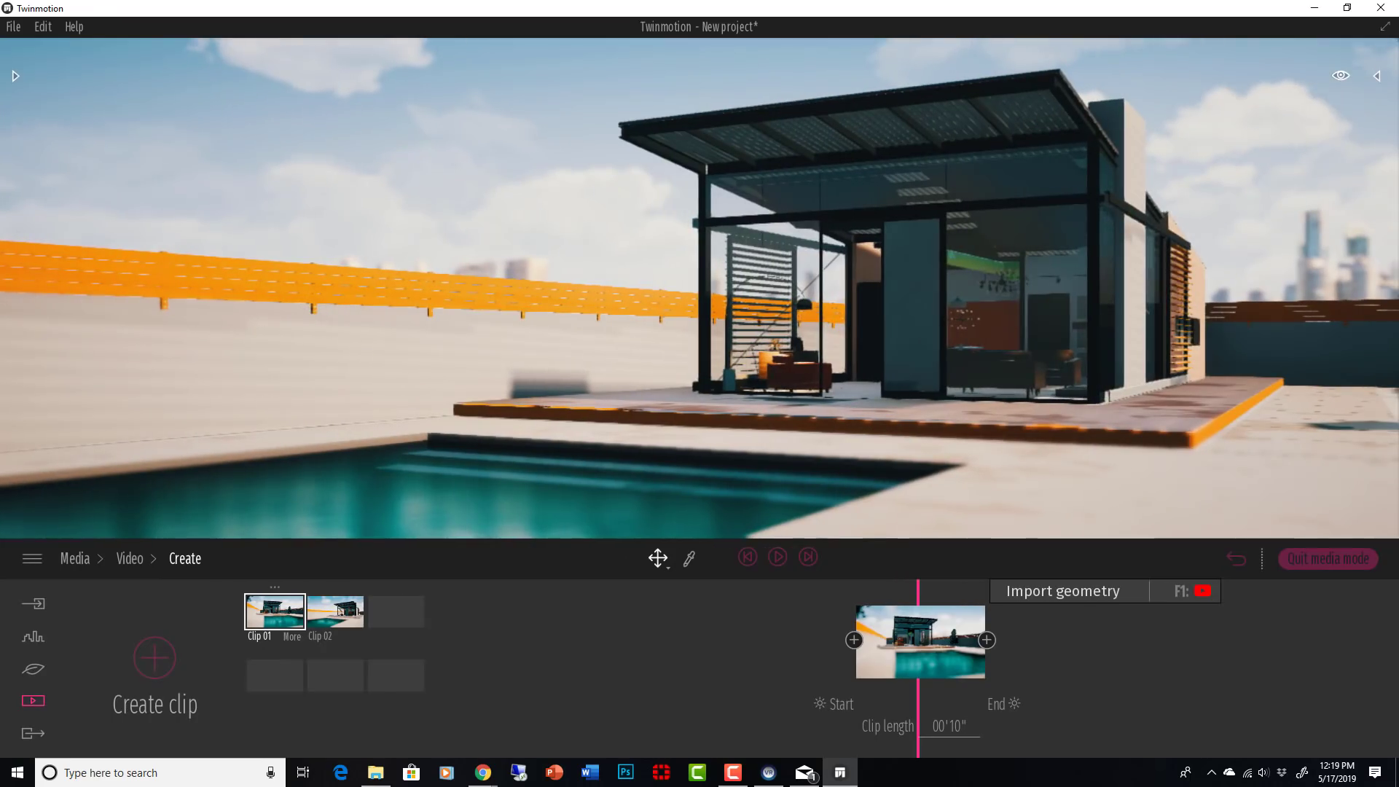
{"action": "left_click", "coordinate": [986, 640]}
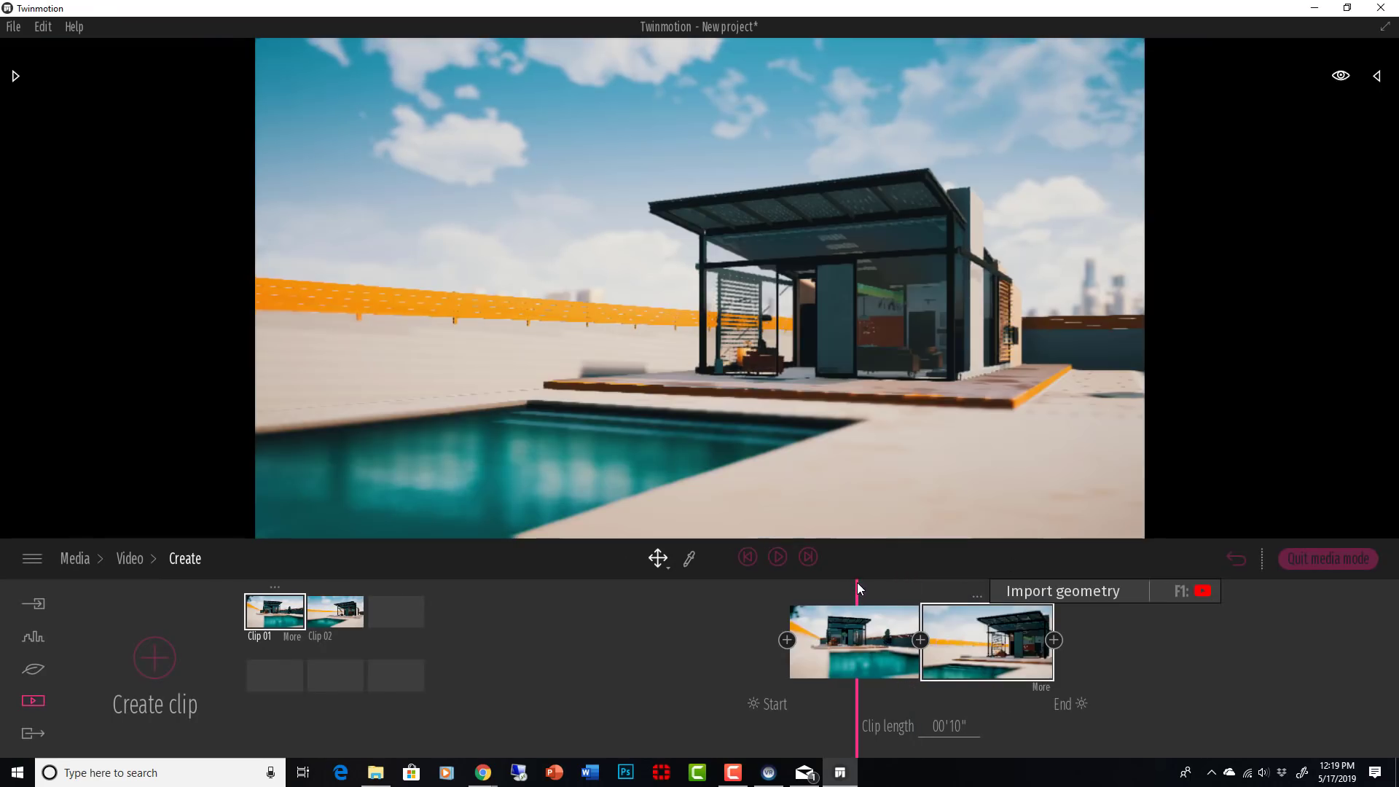
Step: Play Clip 01 from its first keyframe to preview the camera movement toward the house
{"action": "left_click_drag", "start_coordinate": [857, 585], "coordinate": [822, 585]}
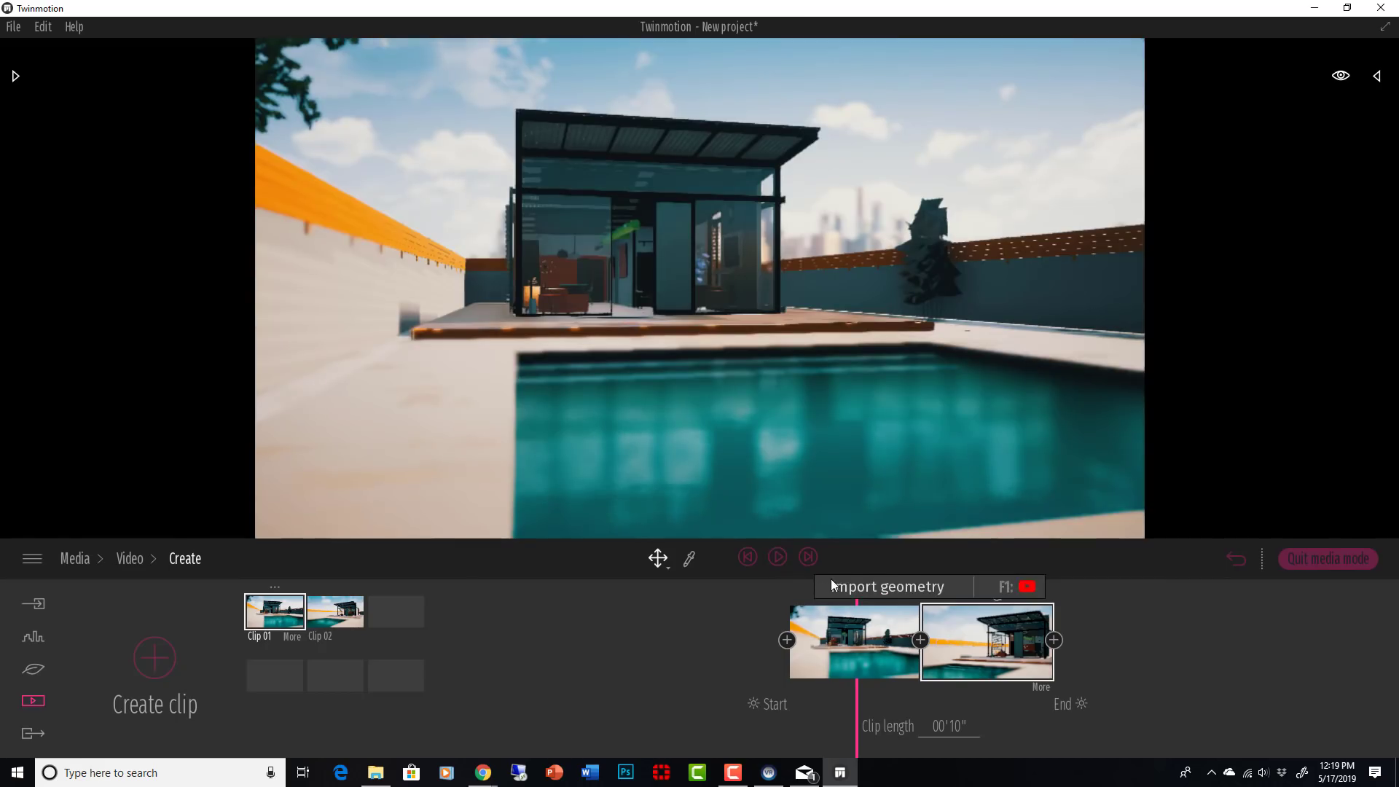
{"action": "left_click", "coordinate": [778, 558]}
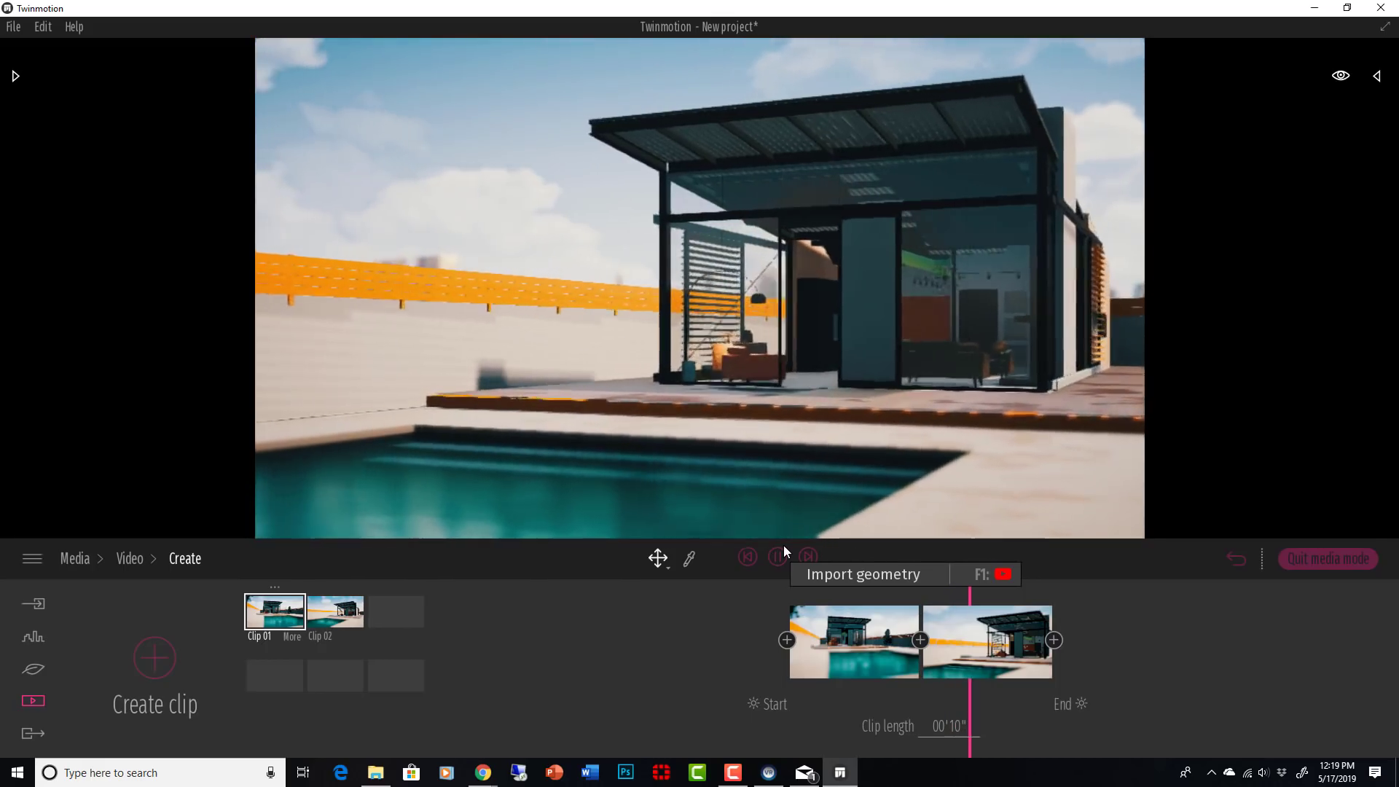
{"action": "left_click", "coordinate": [781, 551]}
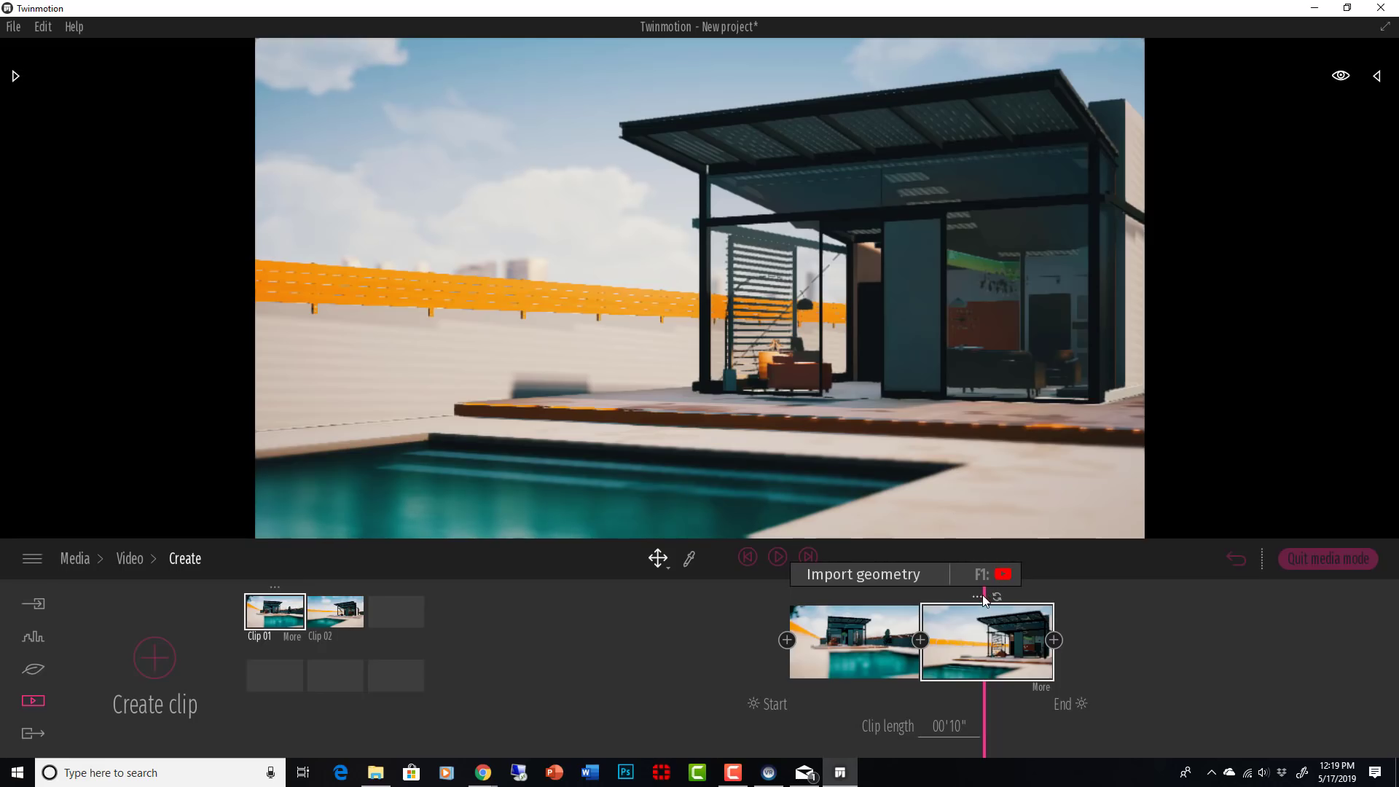
Step: Return to Clip 01's first keyframe and set the clip's start time of day to 19:09
{"action": "left_click_drag", "start_coordinate": [982, 595], "coordinate": [879, 587]}
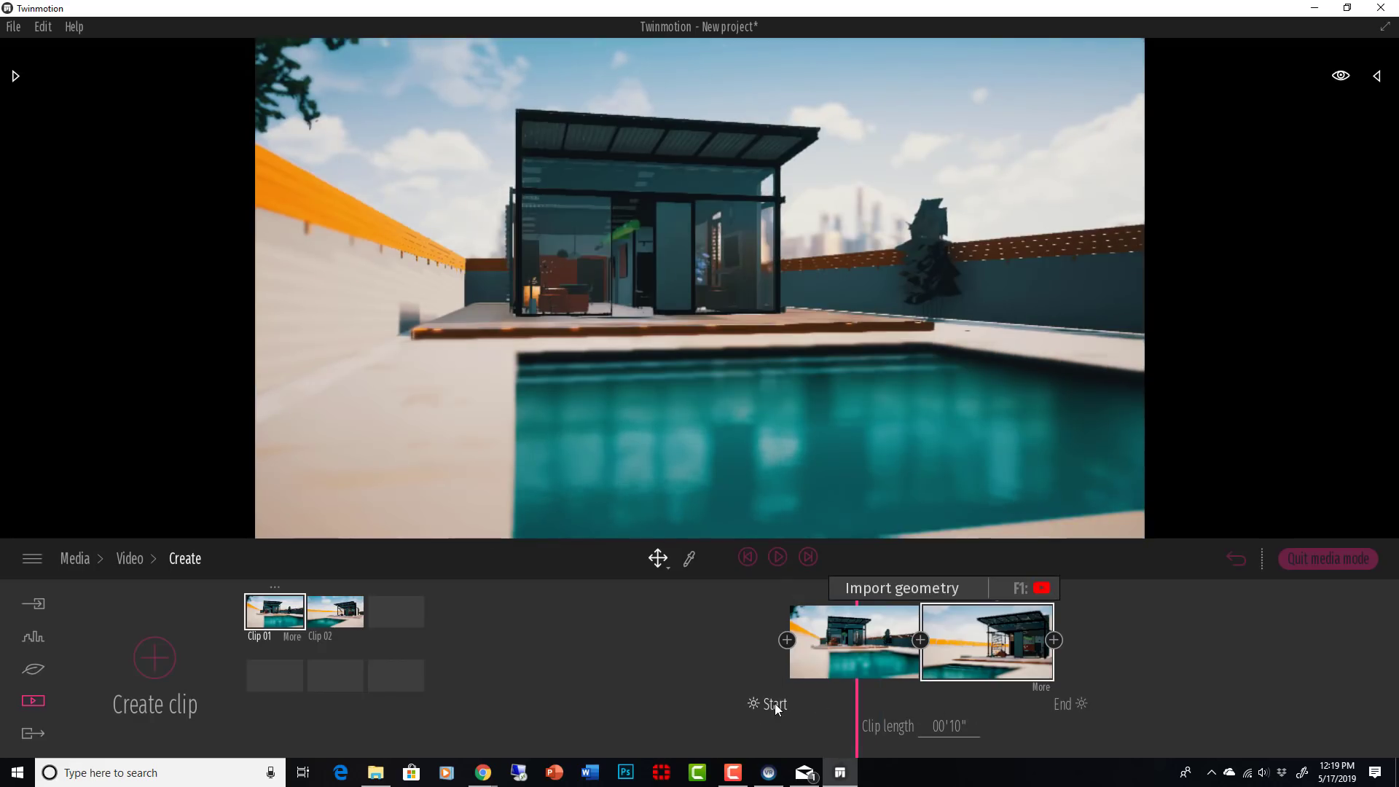
{"action": "mouse_move", "coordinate": [773, 706]}
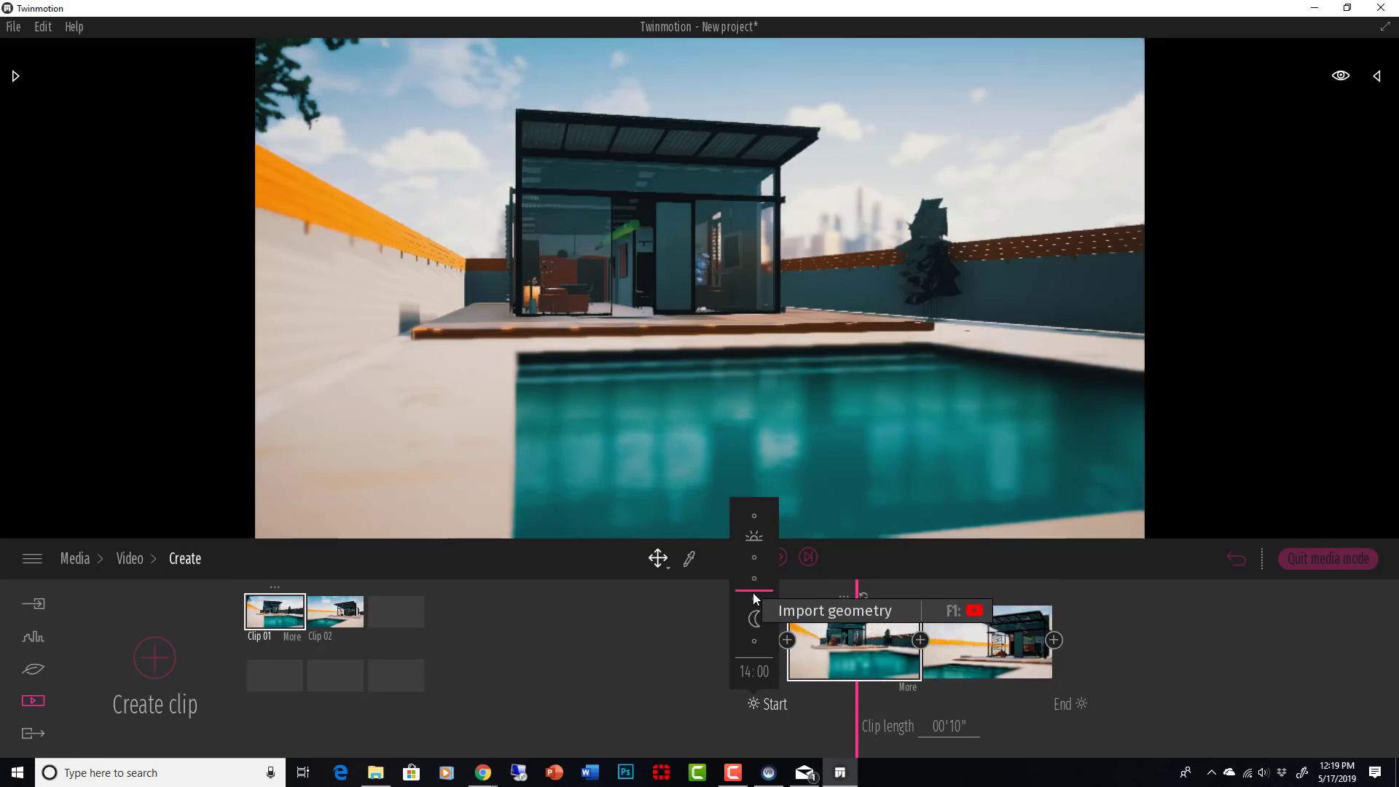
{"action": "mouse_move", "coordinate": [754, 592]}
{"action": "left_mouse_down"}
{"action": "mouse_move", "coordinate": [752, 634]}
{"action": "mouse_move", "coordinate": [752, 621]}
{"action": "left_mouse_up"}
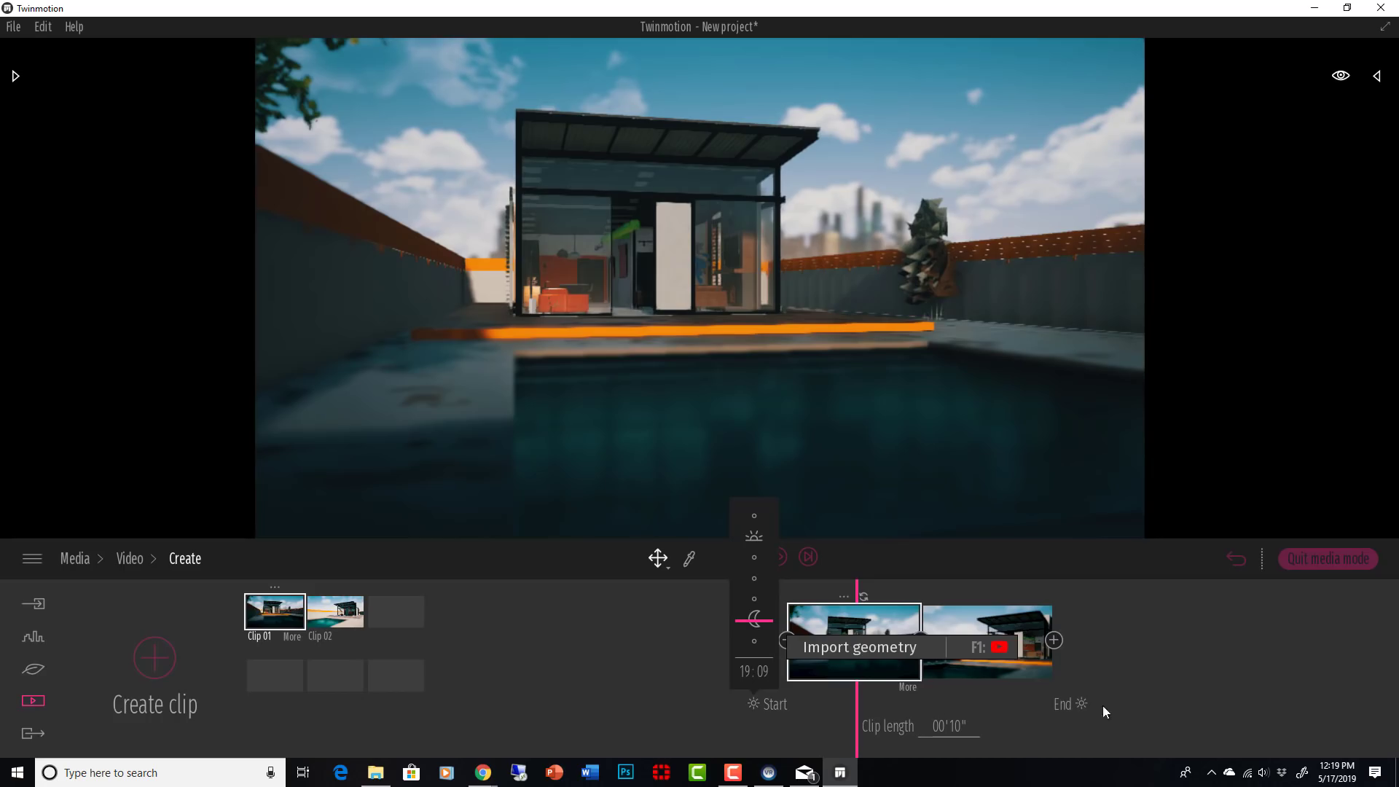
Step: Set Clip 01's end time of day to 10:57
{"action": "mouse_move", "coordinate": [1071, 704]}
{"action": "left_click_drag", "start_coordinate": [1083, 617], "coordinate": [1080, 573]}
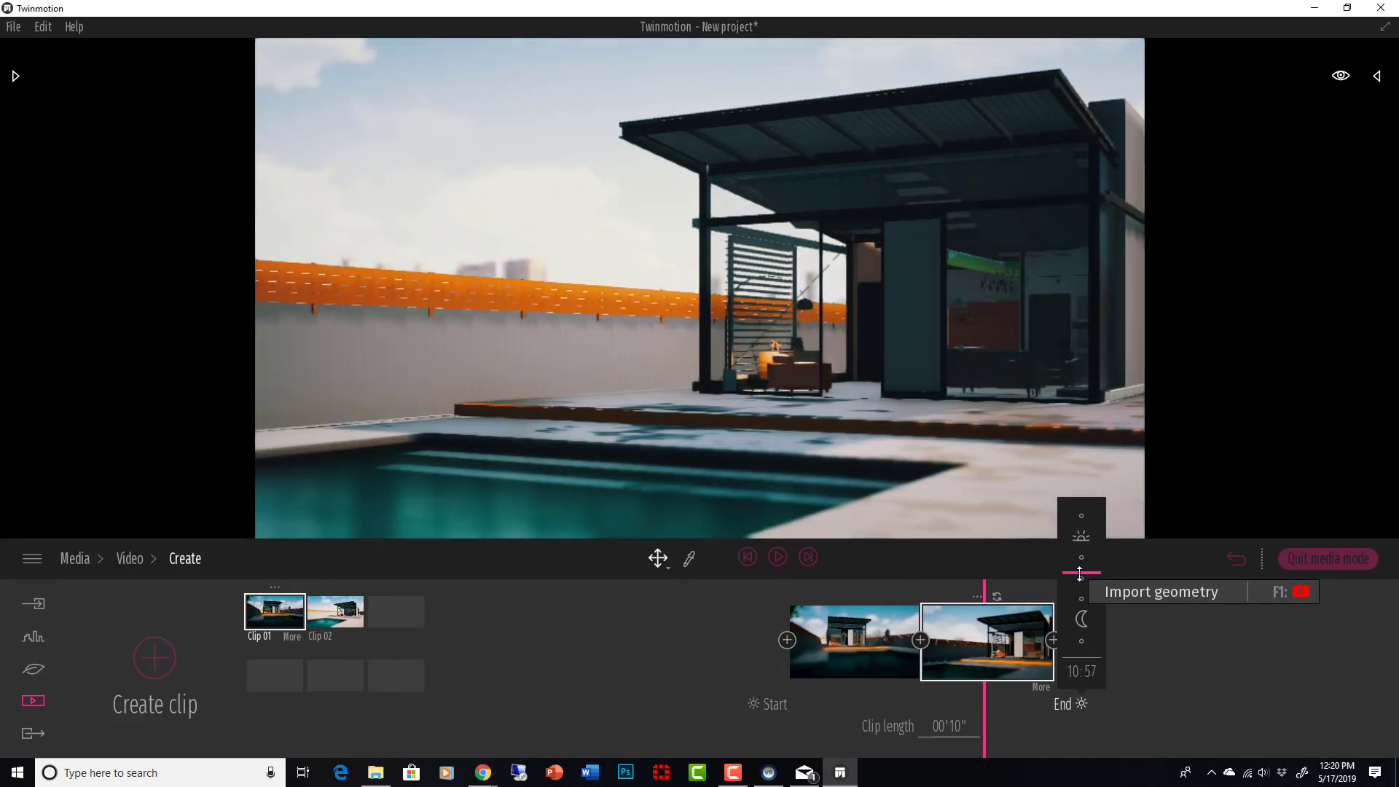
{"action": "left_click", "coordinate": [32, 558]}
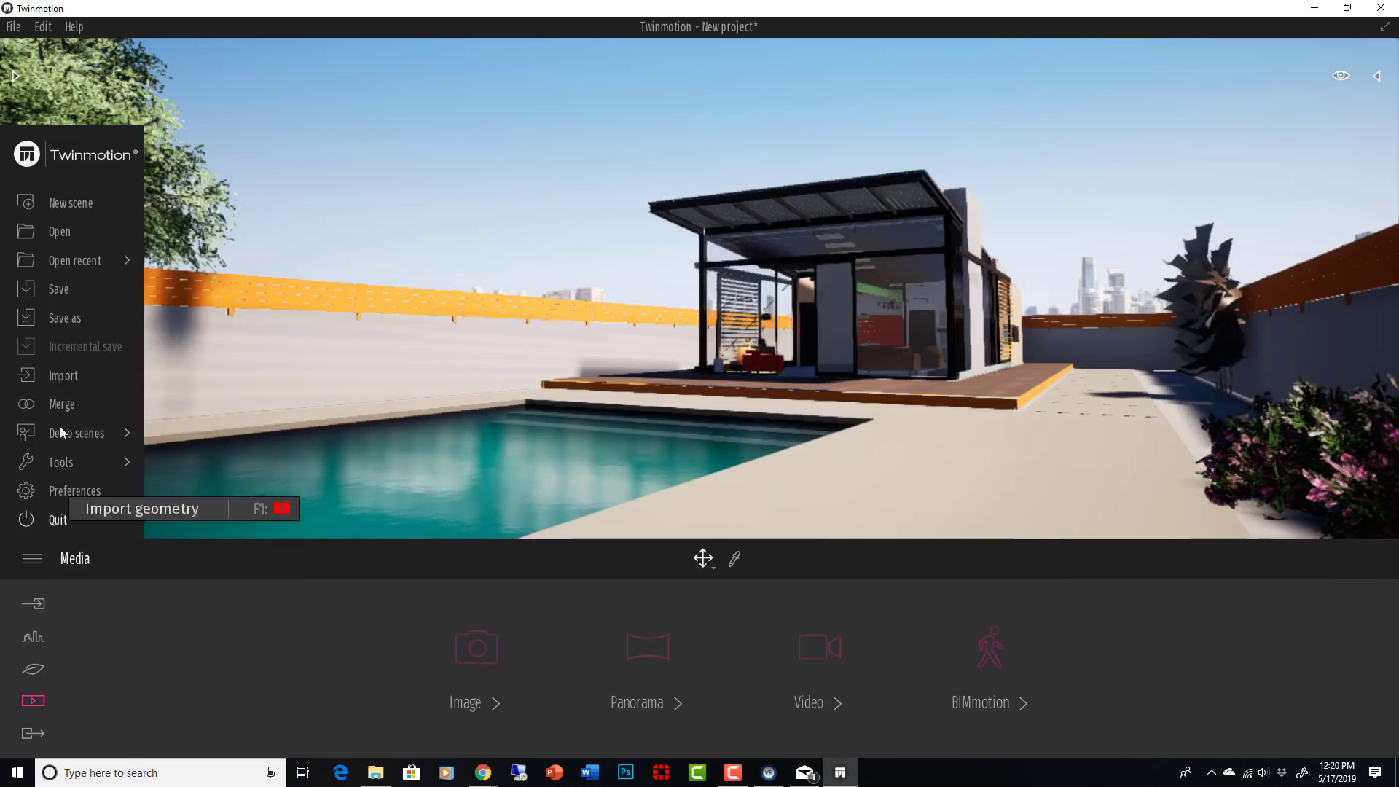
{"action": "left_click", "coordinate": [991, 462]}
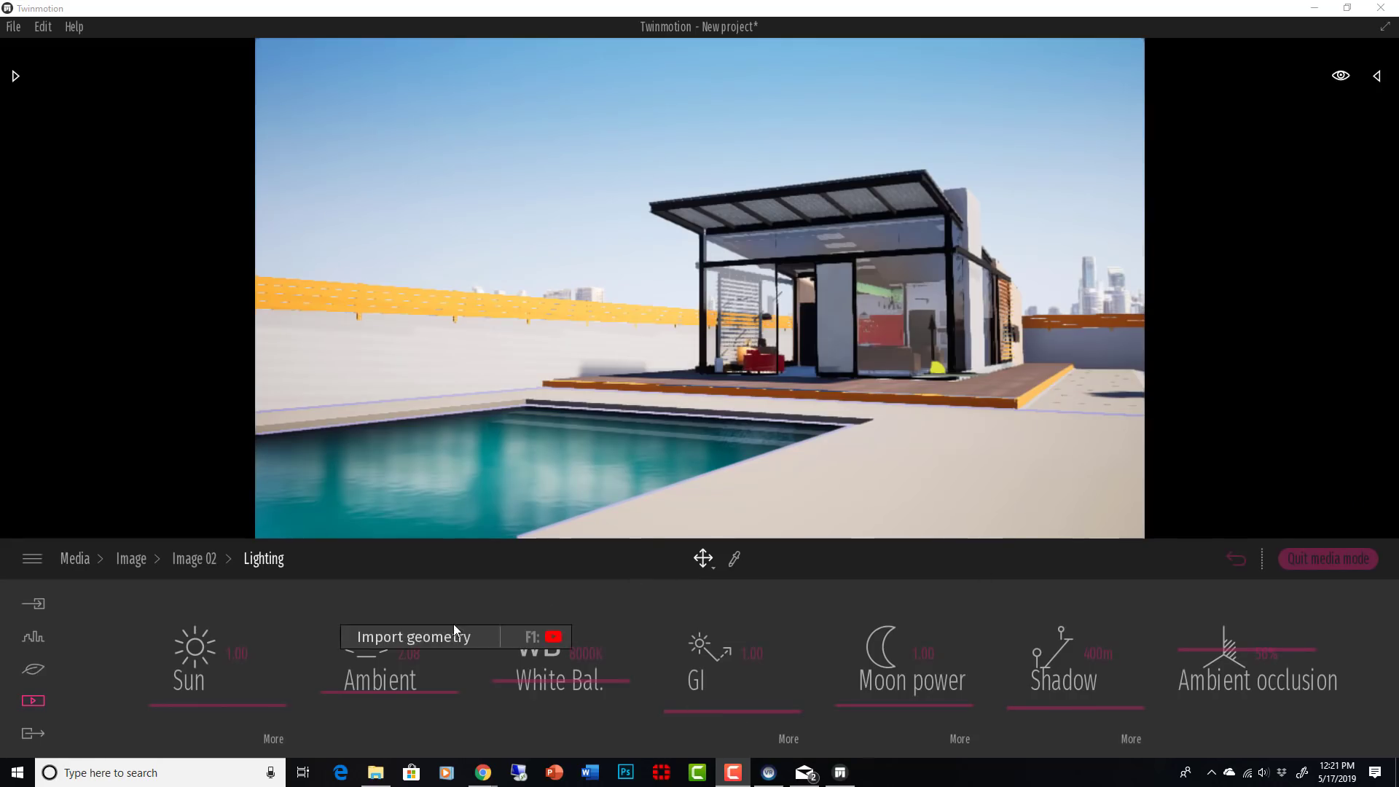
Step: Review Image 02's setting categories and look through its camera settings
{"action": "left_click", "coordinate": [198, 560]}
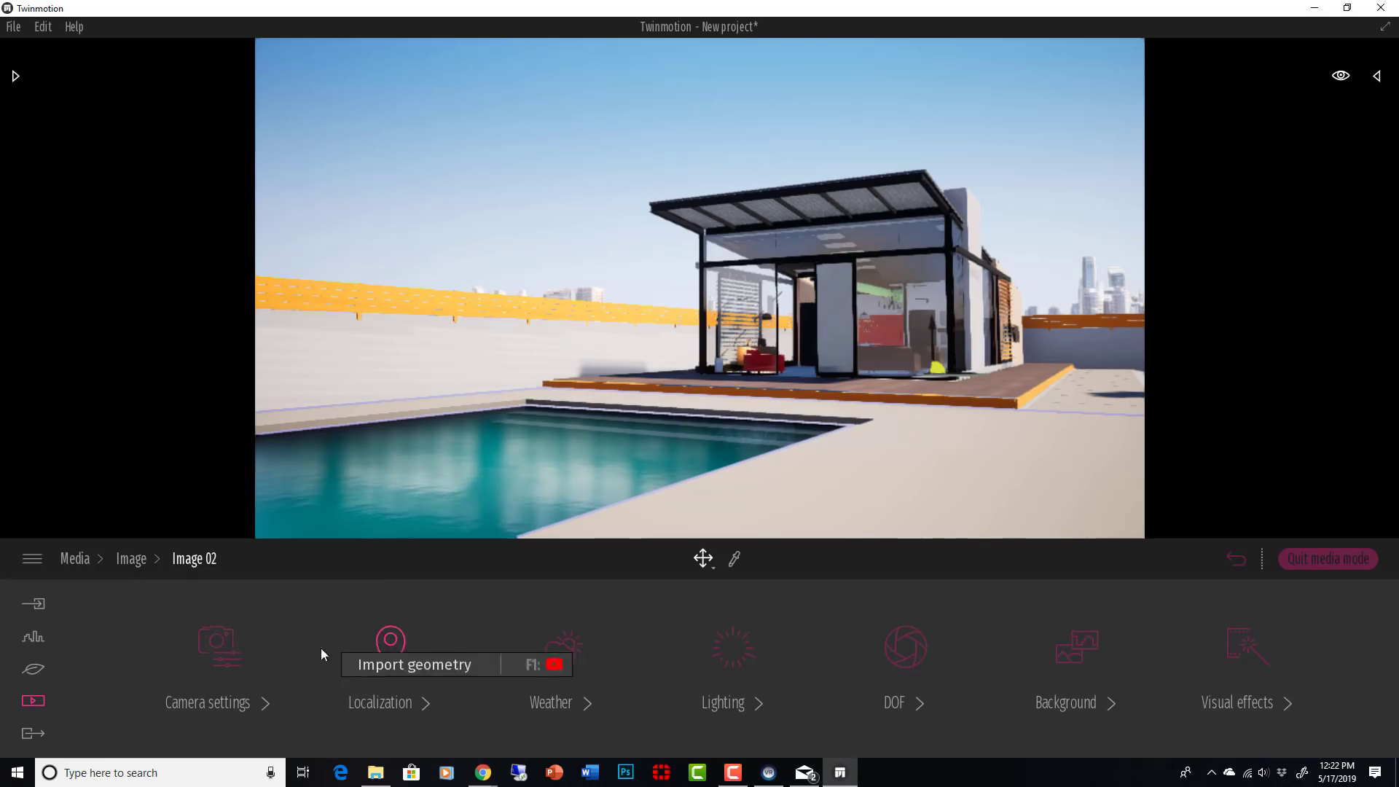
{"action": "left_click", "coordinate": [131, 558]}
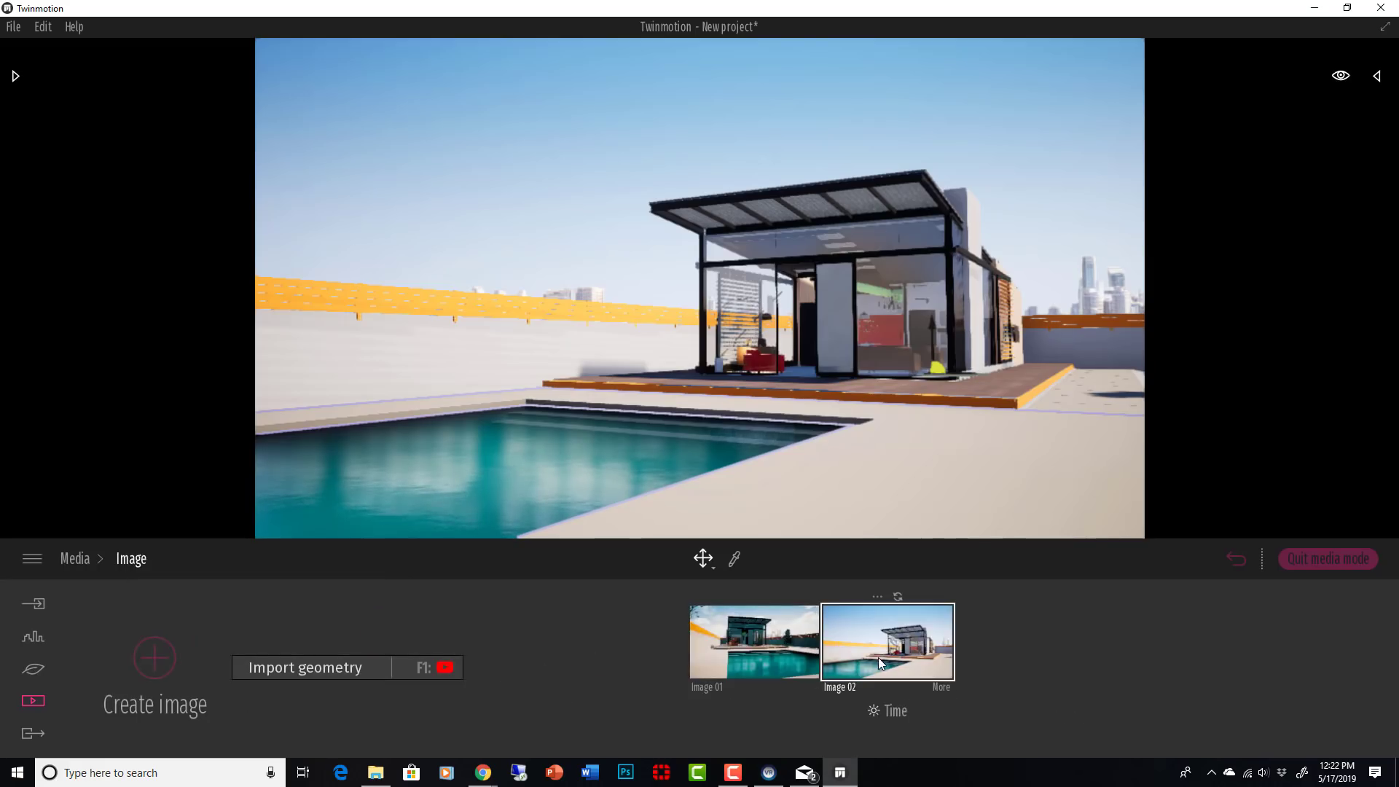
{"action": "left_click", "coordinate": [943, 690]}
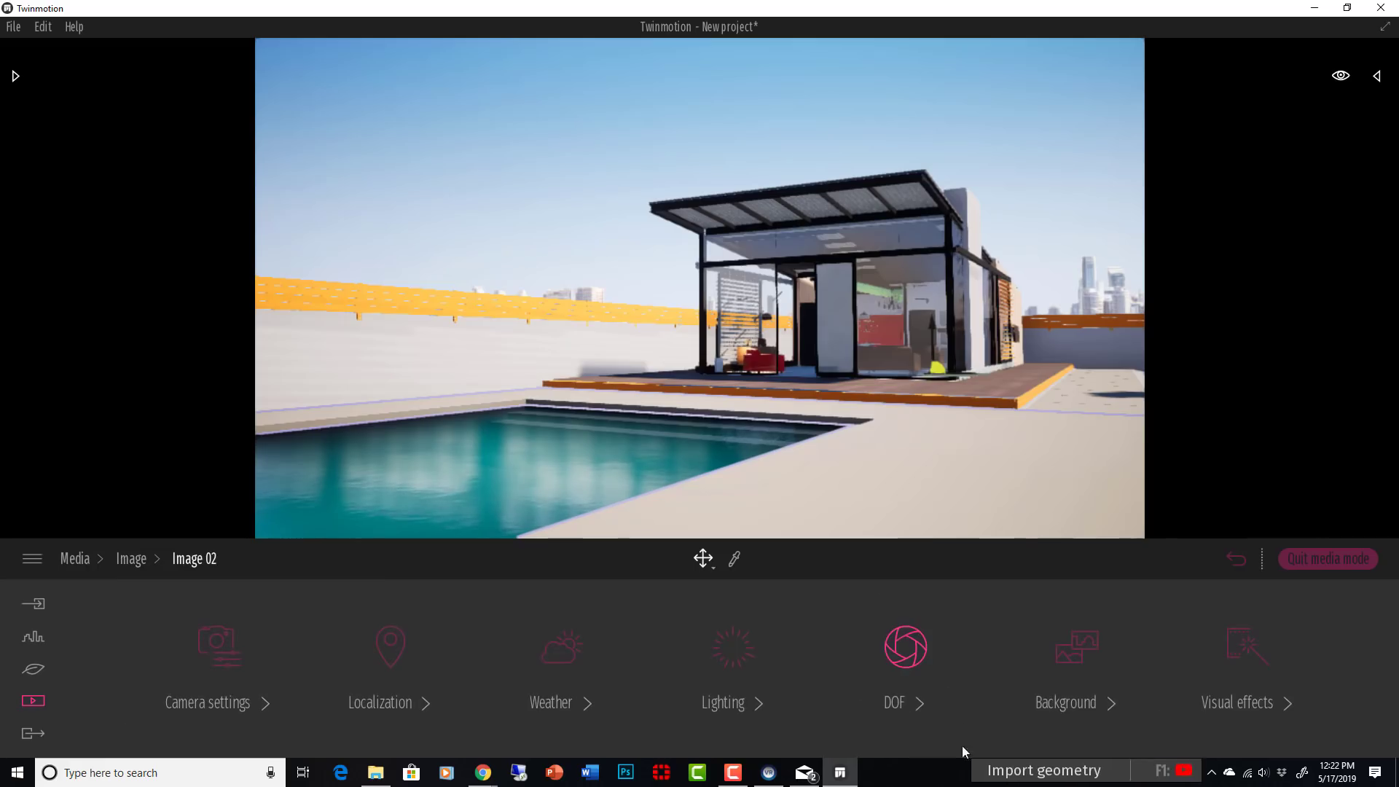
{"action": "left_click", "coordinate": [229, 690]}
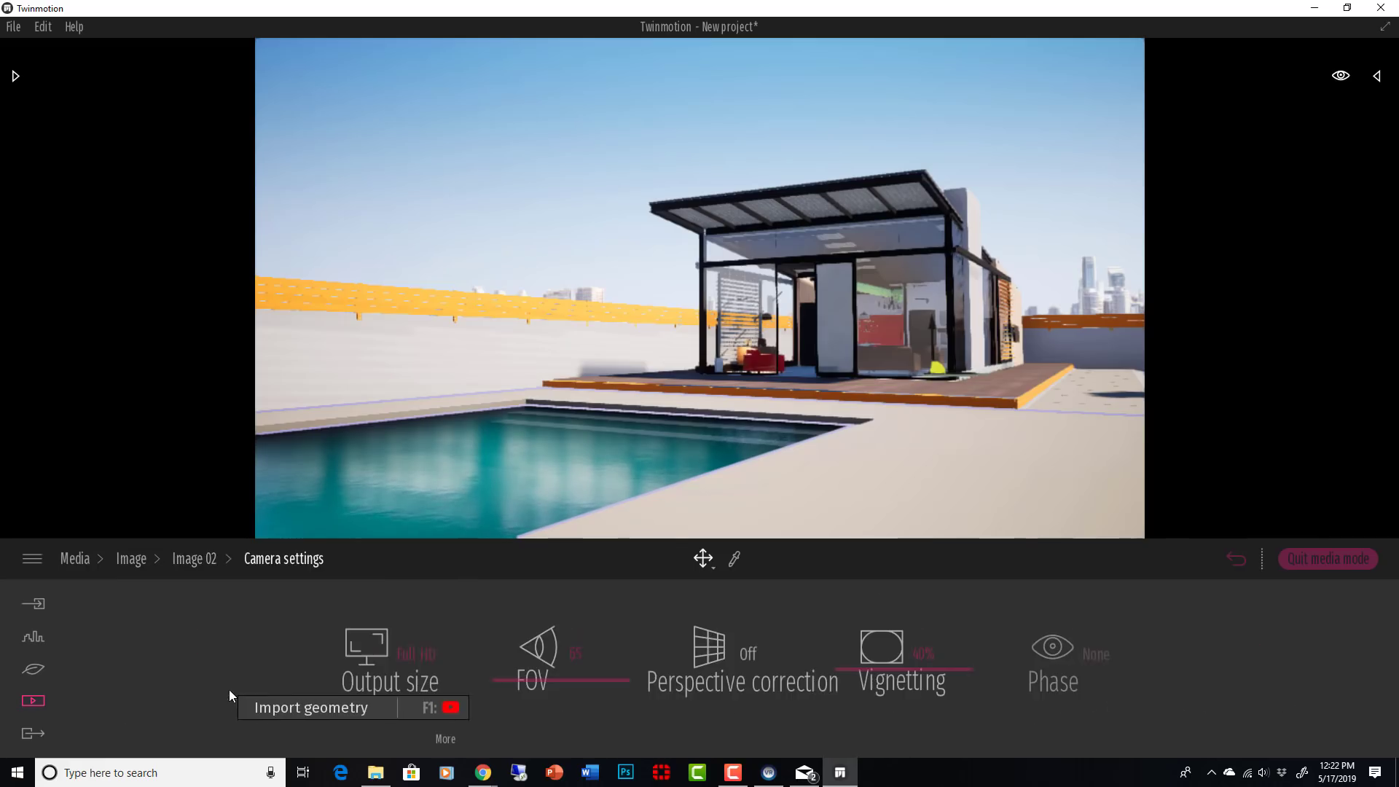
{"action": "left_click", "coordinate": [193, 558]}
Step: Adjust Image 02's lighting: set GI to 0.00, ambient to 2.26, sun to 0.63 and shadow to 53 m
{"action": "left_click", "coordinate": [722, 701]}
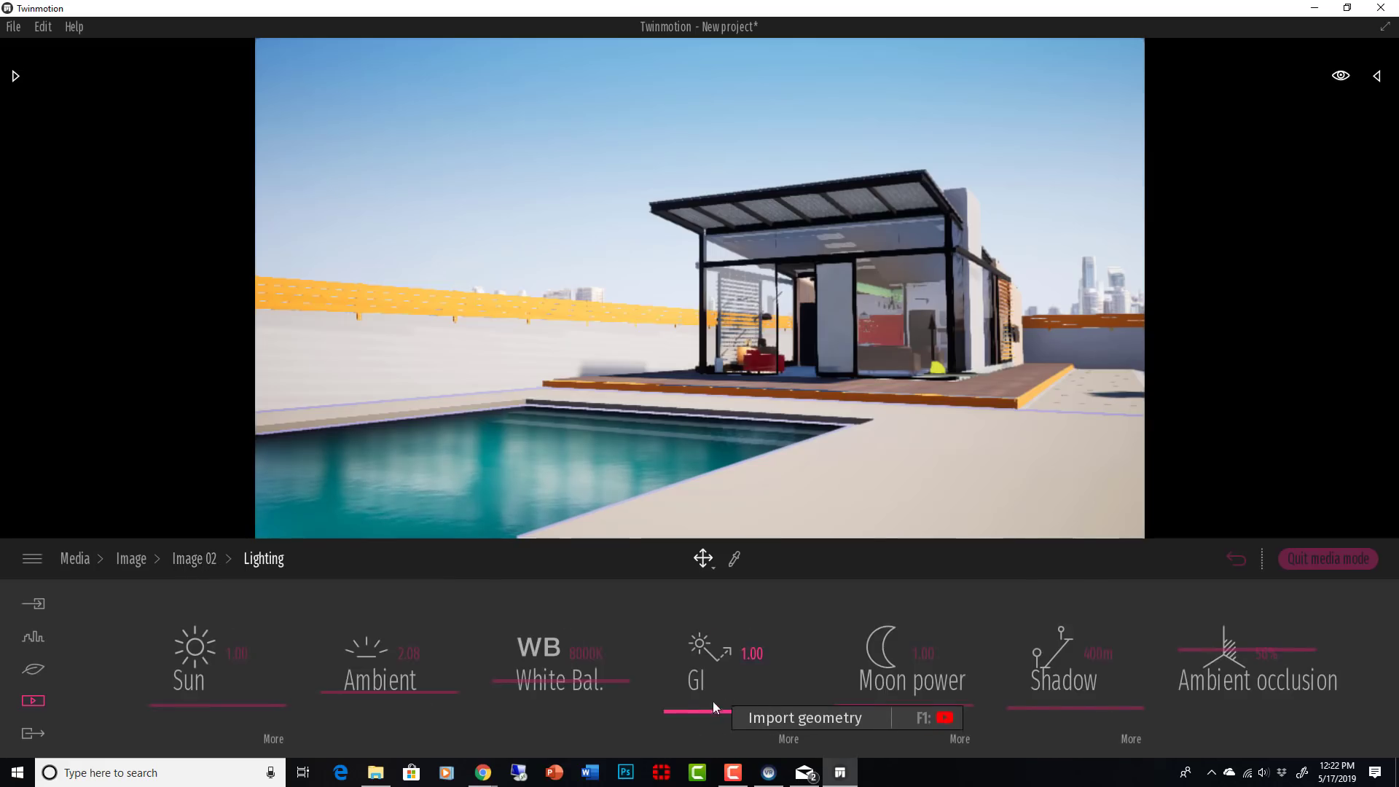
{"action": "mouse_move", "coordinate": [740, 710]}
{"action": "left_mouse_down"}
{"action": "mouse_move", "coordinate": [745, 675]}
{"action": "mouse_move", "coordinate": [745, 722]}
{"action": "left_mouse_up"}
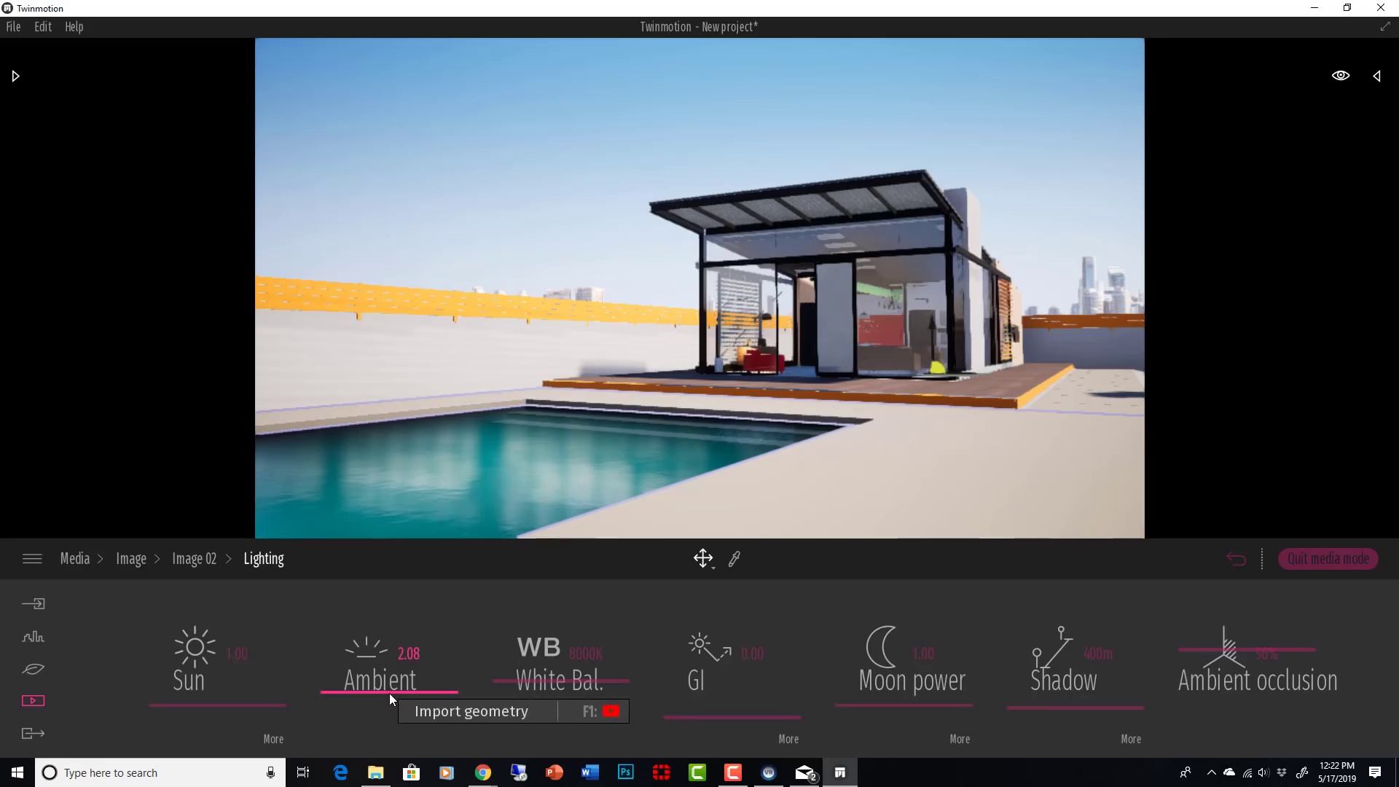
{"action": "mouse_move", "coordinate": [389, 693]}
{"action": "left_mouse_down"}
{"action": "mouse_move", "coordinate": [399, 681]}
{"action": "mouse_move", "coordinate": [400, 717]}
{"action": "mouse_move", "coordinate": [398, 690]}
{"action": "left_mouse_up"}
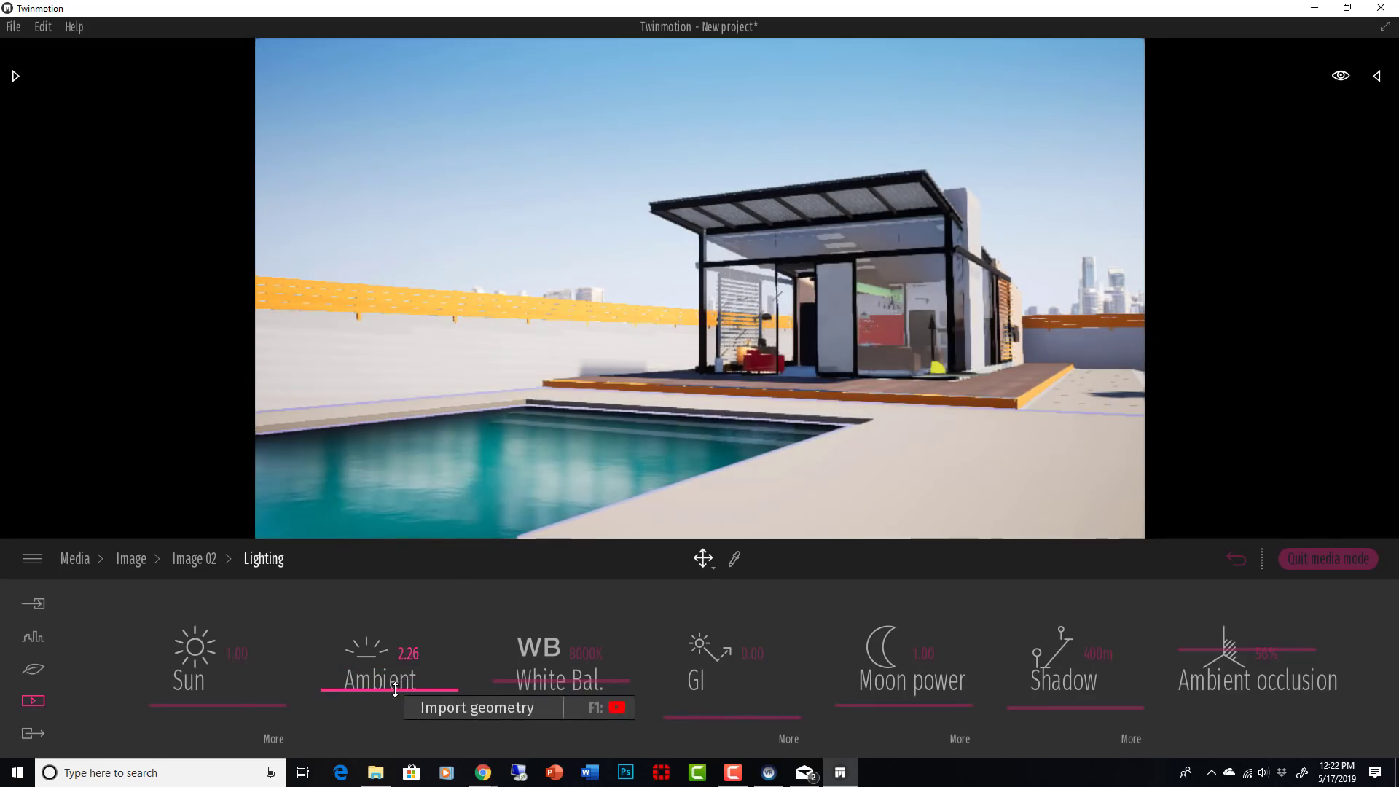
{"action": "mouse_move", "coordinate": [232, 702]}
{"action": "left_mouse_down"}
{"action": "mouse_move", "coordinate": [230, 684]}
{"action": "mouse_move", "coordinate": [230, 709]}
{"action": "left_mouse_up"}
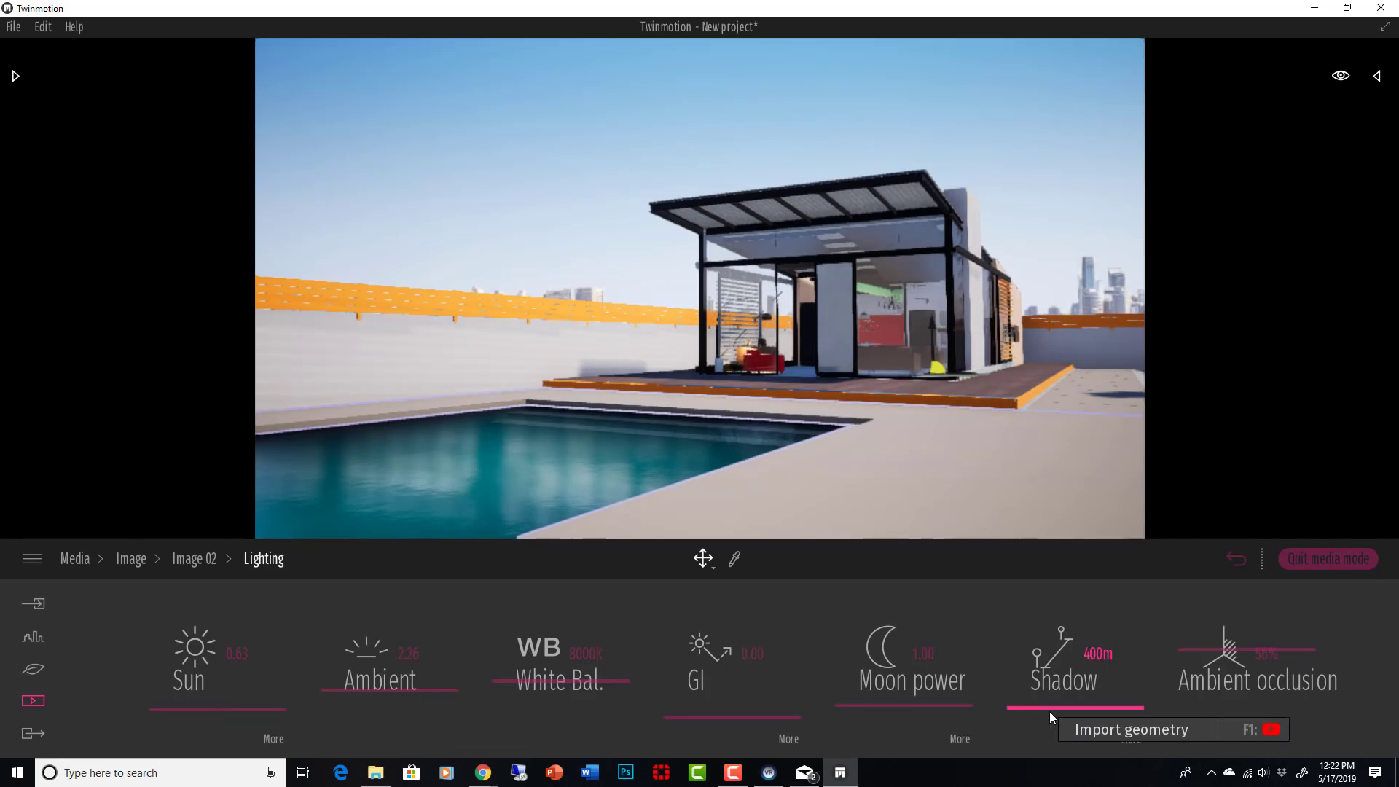
{"action": "mouse_move", "coordinate": [1050, 711]}
{"action": "left_mouse_down"}
{"action": "mouse_move", "coordinate": [1051, 682]}
{"action": "mouse_move", "coordinate": [1049, 717]}
{"action": "left_mouse_up"}
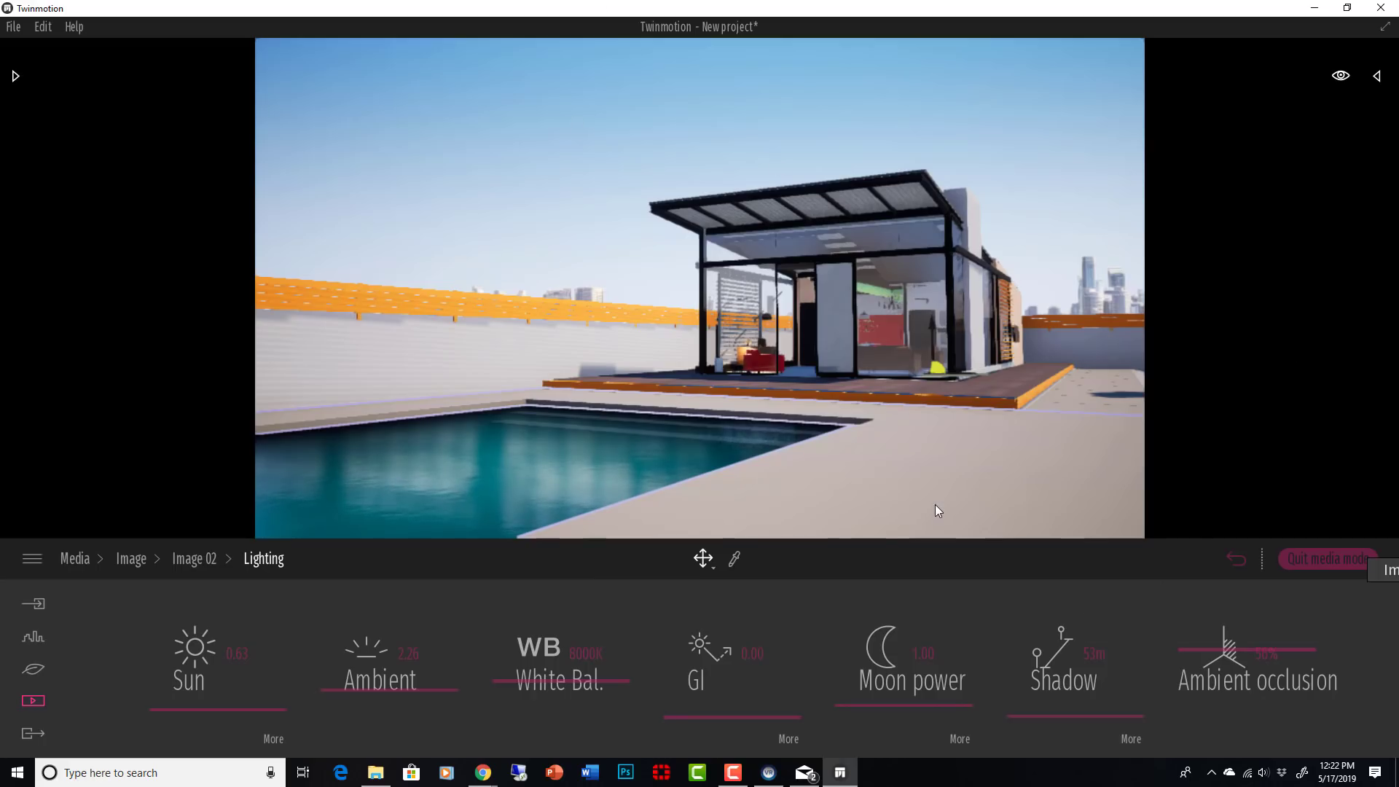
Step: Create a BIMmotion start point from the current view of the house and pool
{"action": "left_click", "coordinate": [32, 701]}
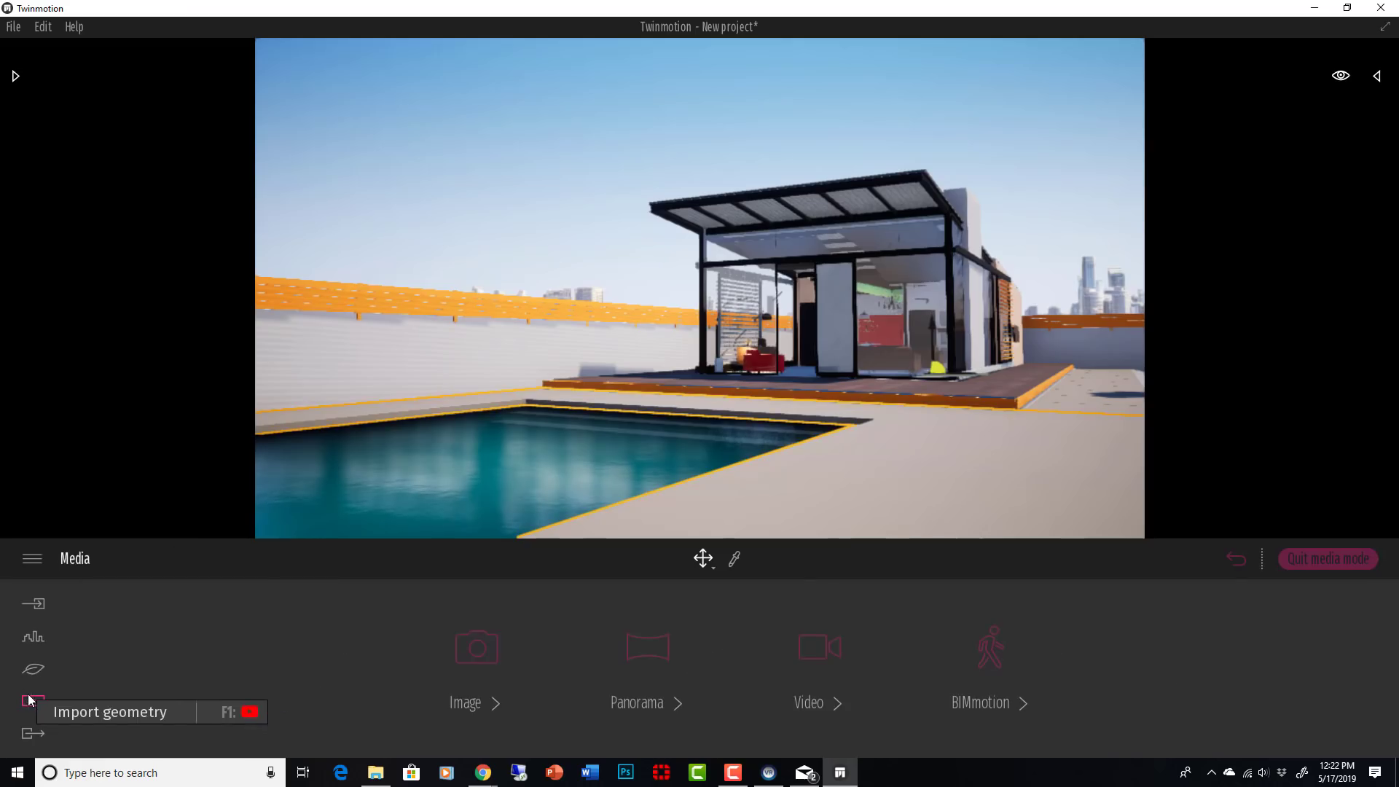
{"action": "left_click", "coordinate": [982, 659]}
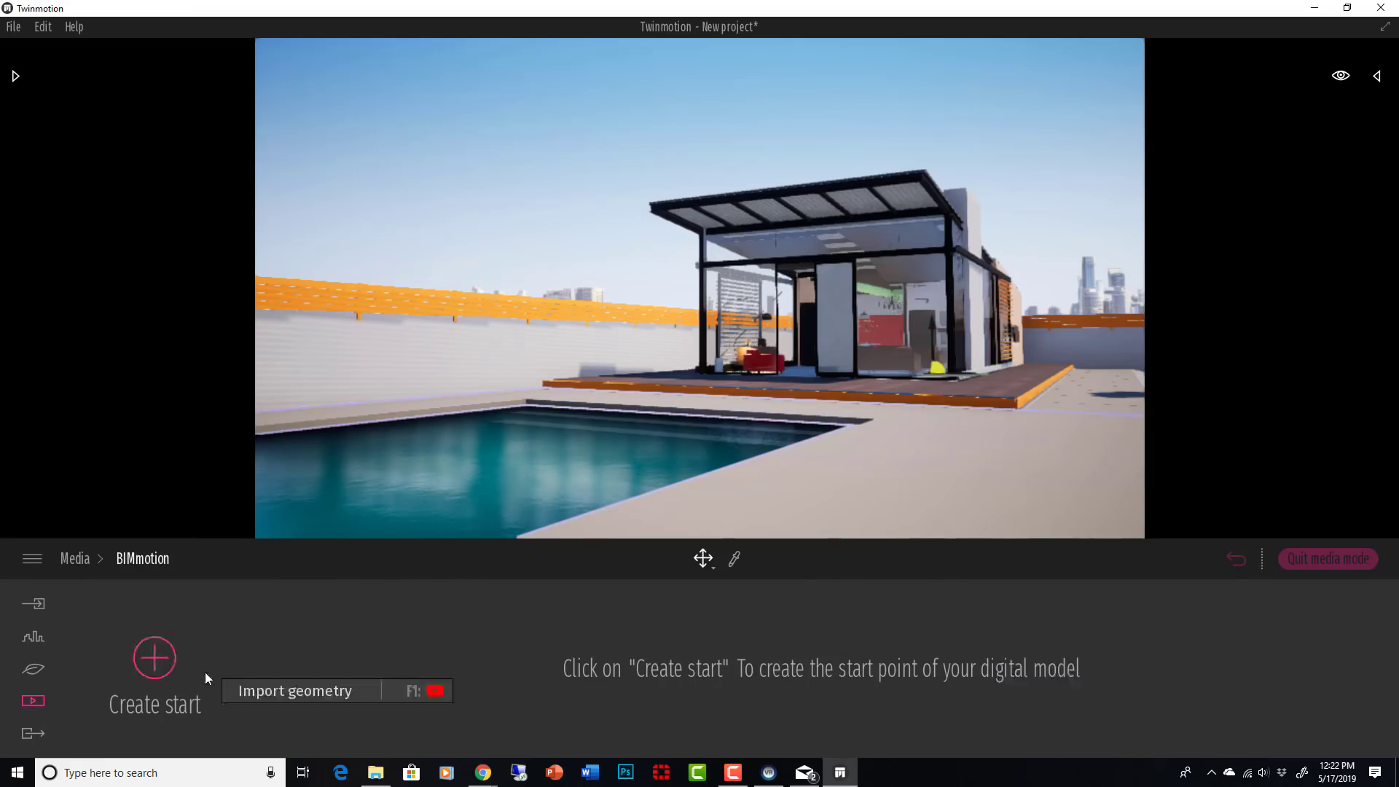
{"action": "left_click", "coordinate": [163, 664]}
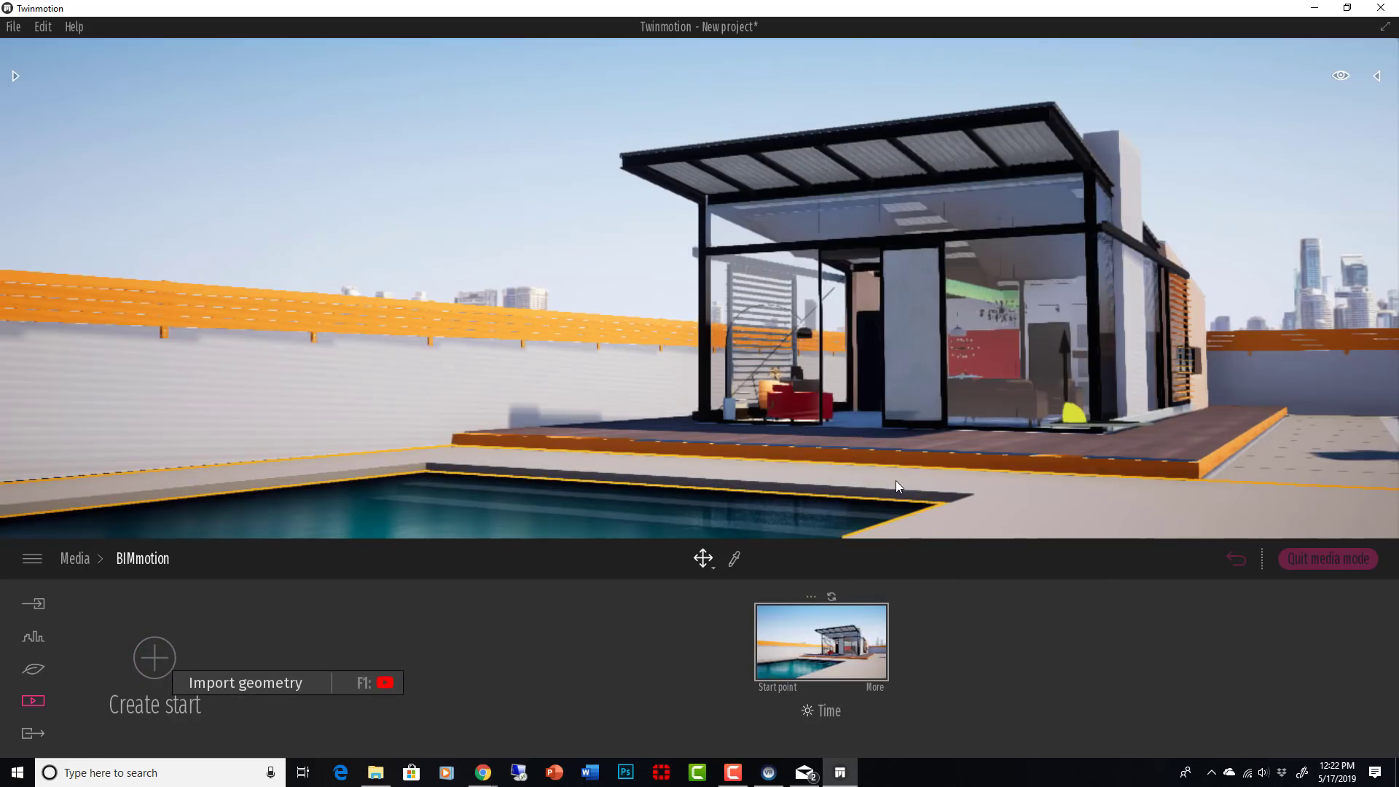
Step: Examine the house exterior, wooden deck, pool edge and surrounding walls from several viewpoints
{"action": "key", "text": "w"}
{"action": "right_click_drag", "start_coordinate": [1006, 462], "coordinate": [1379, 430]}
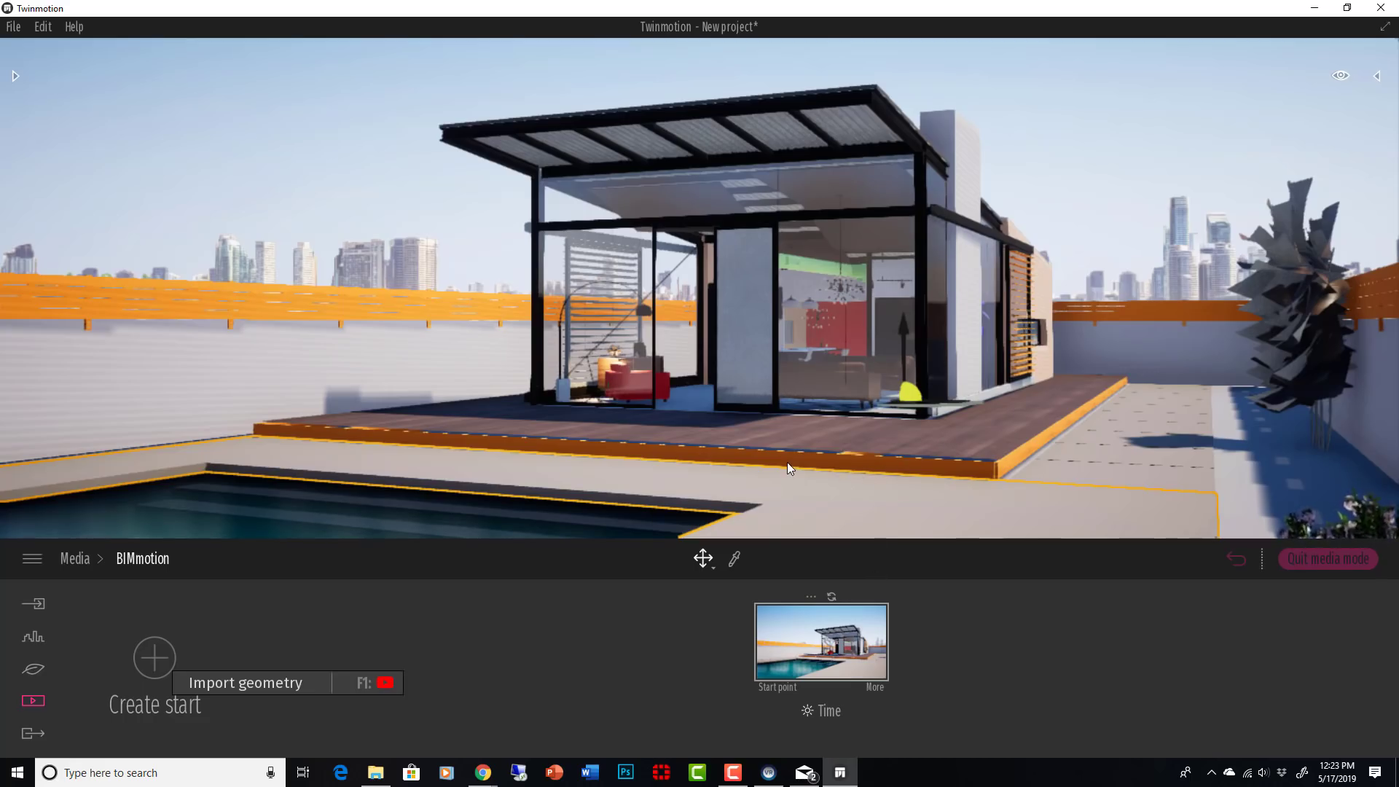
{"action": "right_click_drag", "start_coordinate": [841, 440], "coordinate": [790, 465]}
{"action": "key", "text": "w"}
{"action": "scroll", "coordinate": [869, 440], "scroll_direction": "up", "scroll_amount": 3}
{"action": "middle_click_drag", "start_coordinate": [869, 440], "coordinate": [1075, 443]}
{"action": "right_click_drag", "start_coordinate": [1074, 443], "coordinate": [1167, 442]}
{"action": "scroll", "coordinate": [1140, 488], "scroll_direction": "down", "scroll_amount": 5}
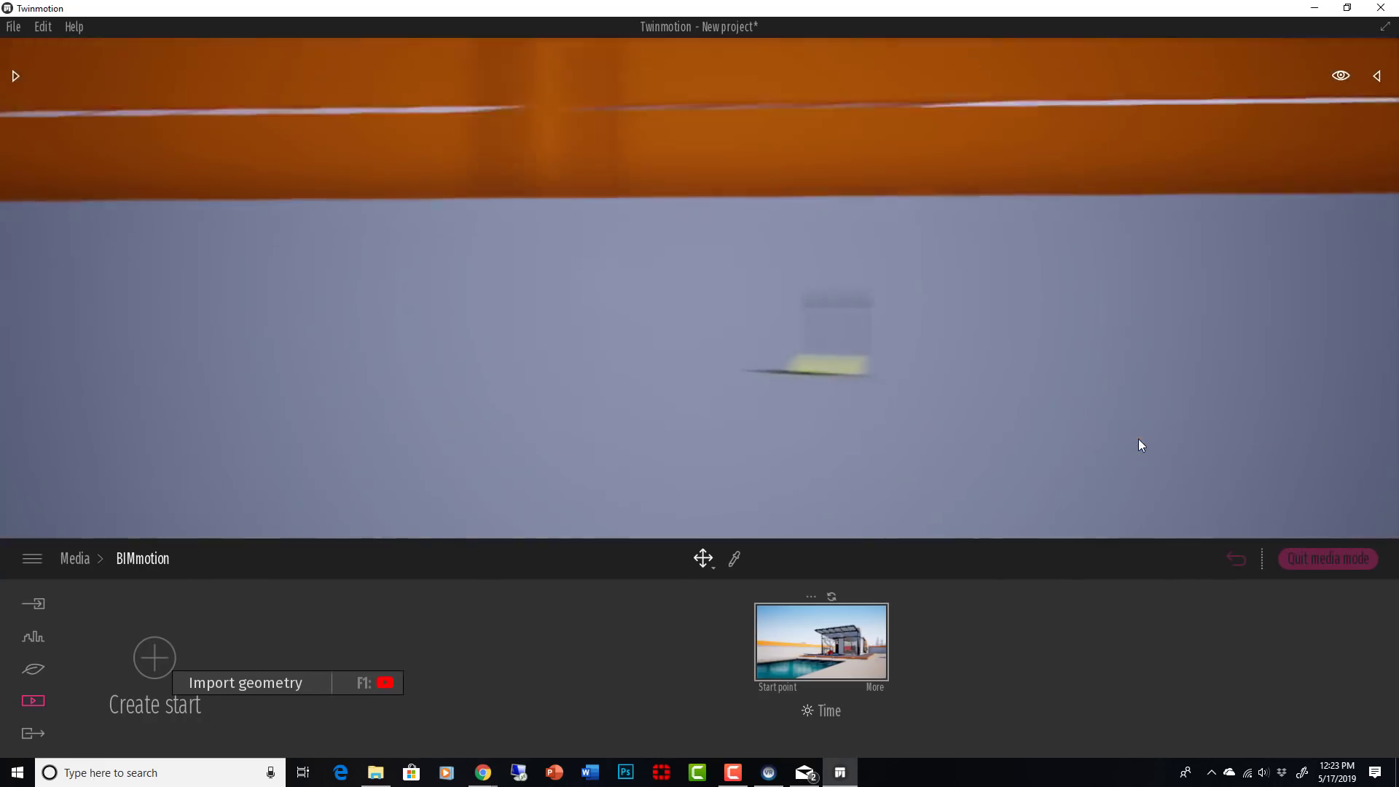
{"action": "scroll", "coordinate": [1048, 419], "scroll_direction": "up", "scroll_amount": 3}
{"action": "right_click_drag", "start_coordinate": [1048, 418], "coordinate": [933, 418]}
{"action": "key", "text": "d"}
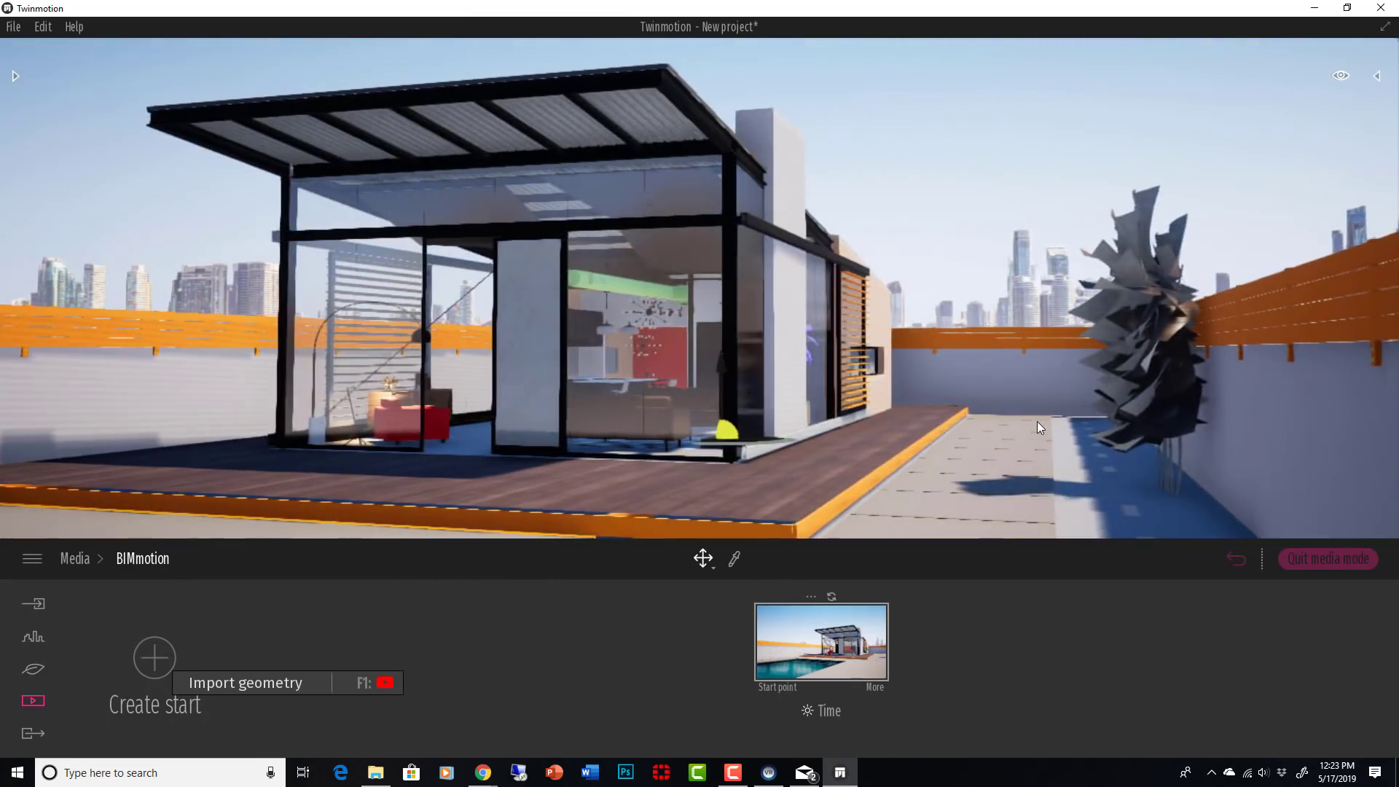
{"action": "mouse_move", "coordinate": [1038, 421]}
{"action": "right_mouse_down"}
{"action": "mouse_move", "coordinate": [510, 425]}
{"action": "mouse_move", "coordinate": [707, 423]}
{"action": "right_mouse_up"}
{"action": "key", "text": "w"}
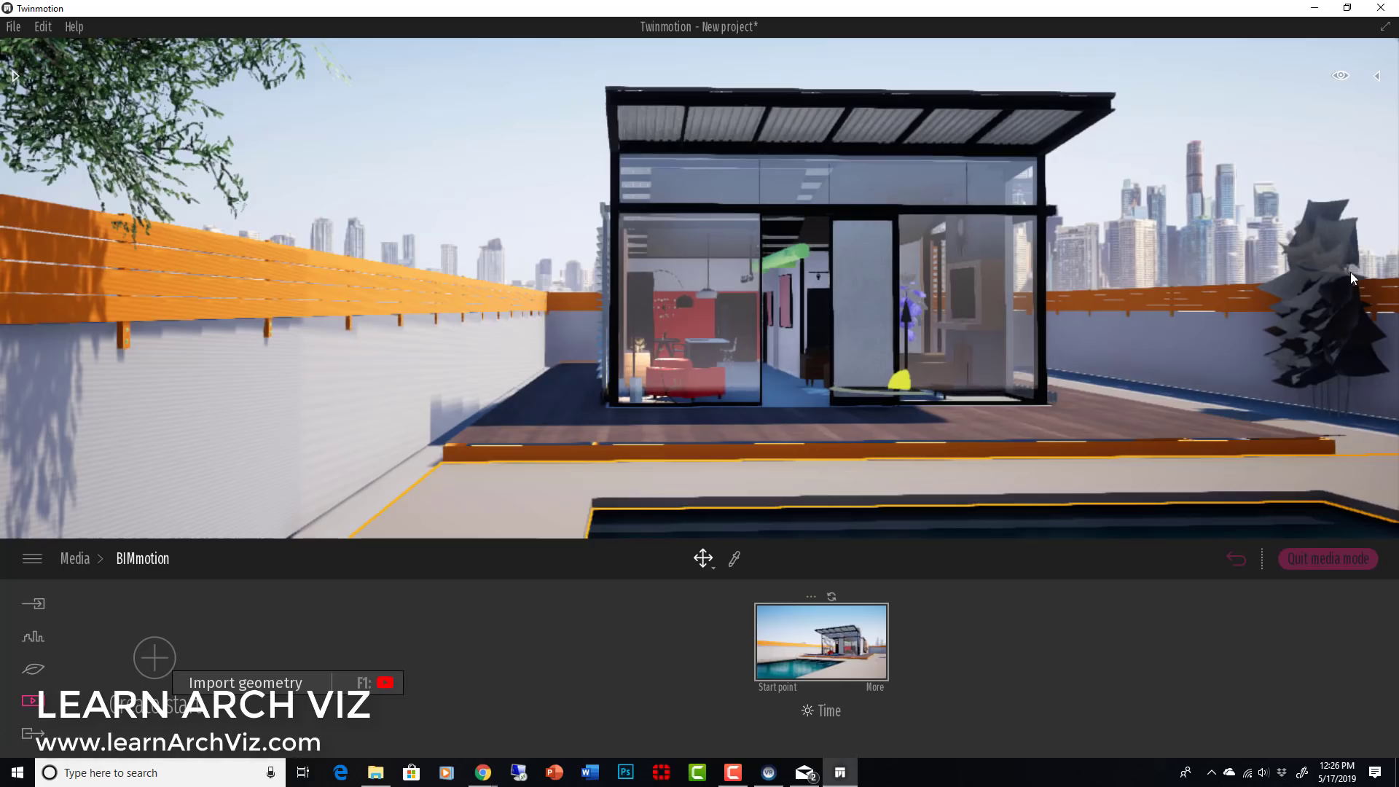
{"action": "right_click_drag", "start_coordinate": [963, 291], "coordinate": [1094, 291]}
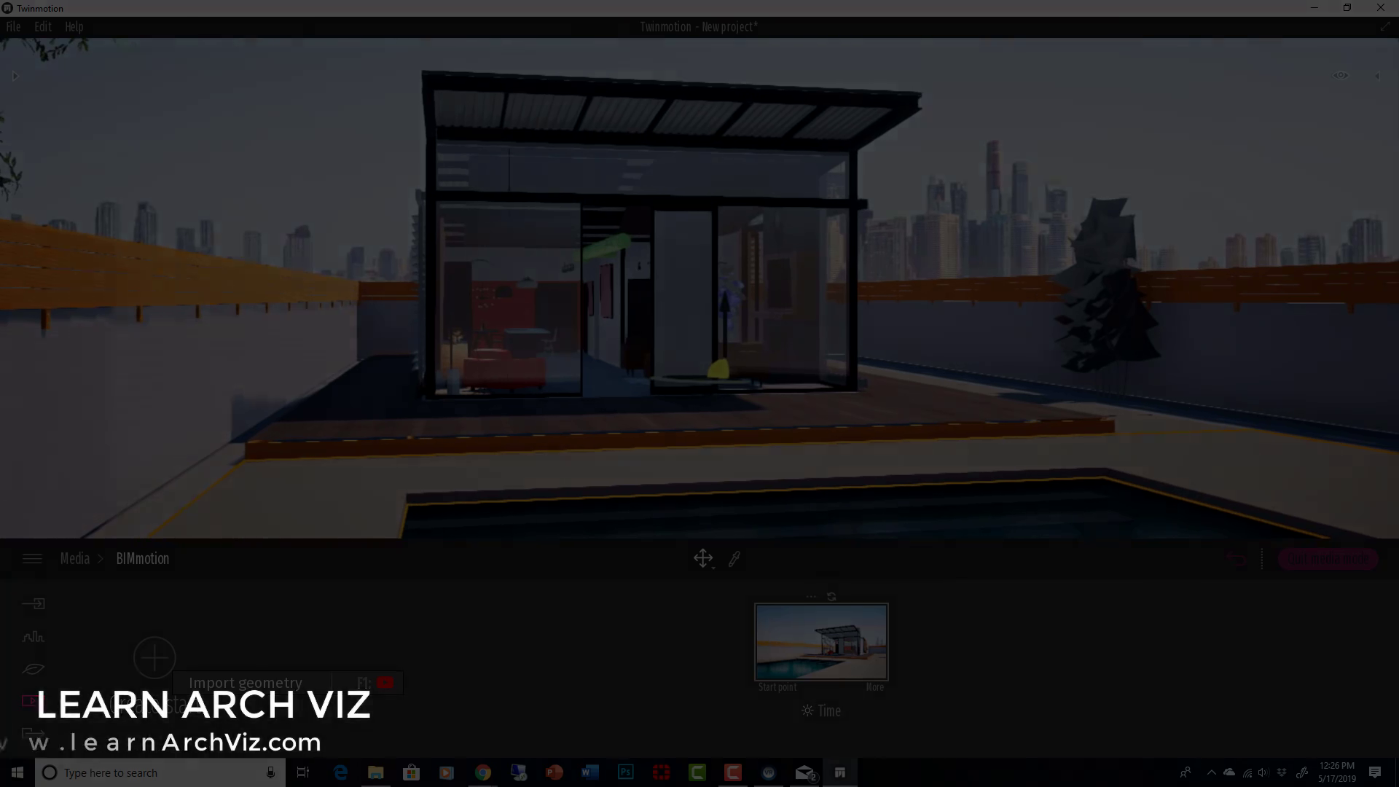